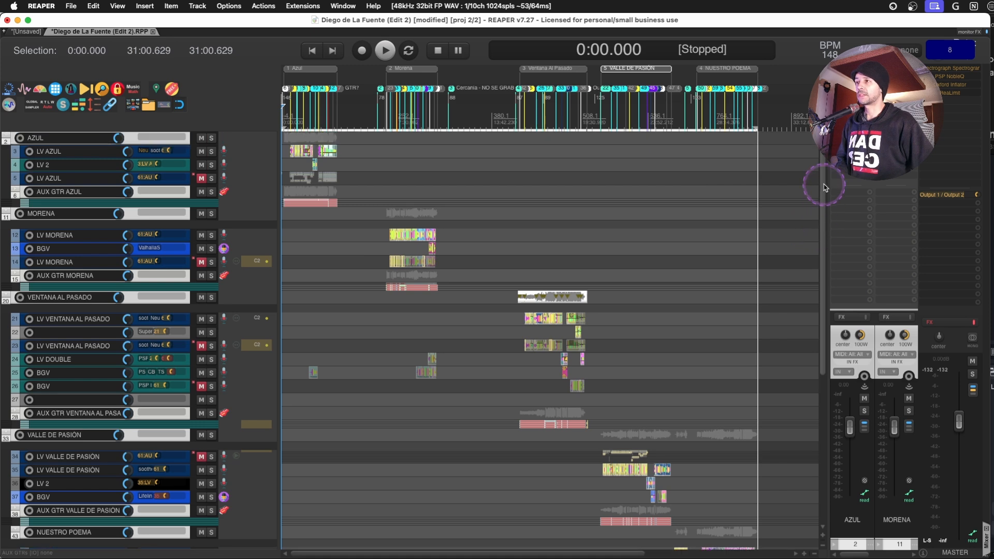
mouse_move(826, 220)
mouse_down()
mouse_move(830, 329)
mouse_move(832, 233)
mouse_up()
drag(827, 162, 827, 384)
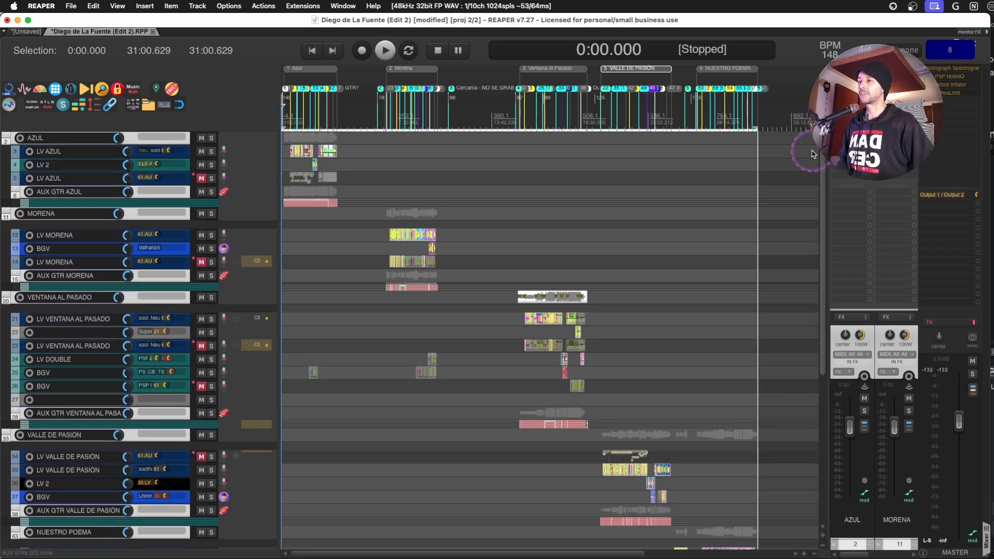
drag(695, 494, 759, 495)
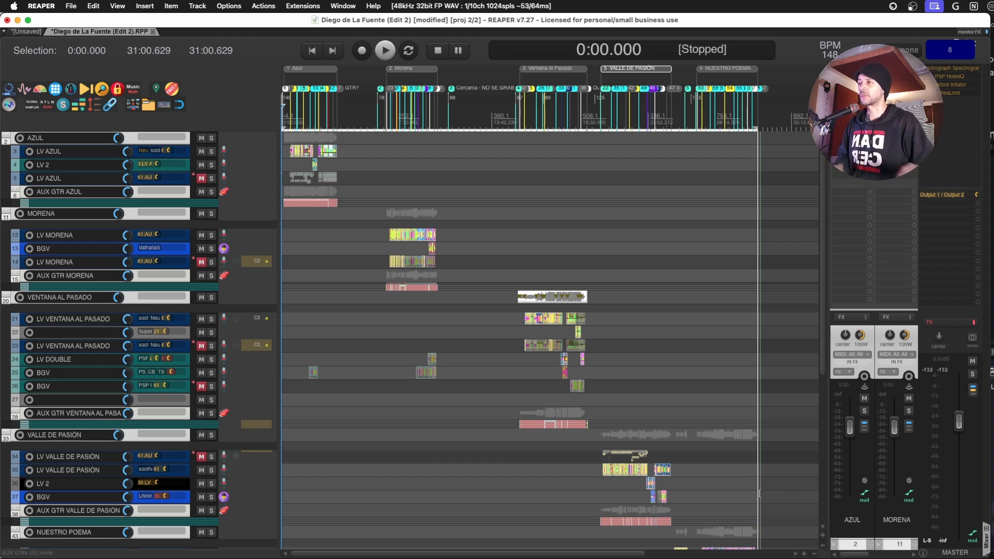
Switch to the unsaved project, widen the arrange area by narrowing the mixer, and open the floating REC toolbar
key(ctrl+Tab)
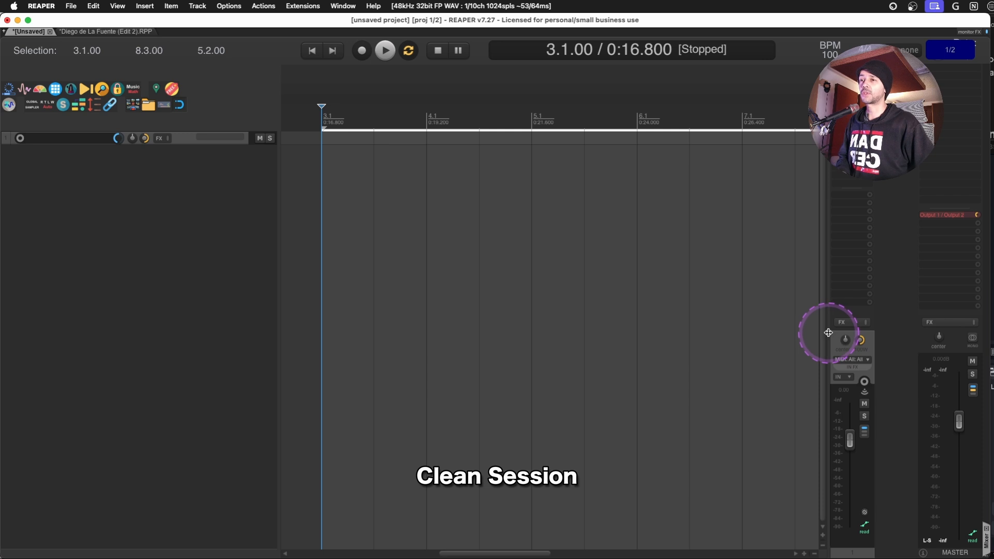
drag(828, 332, 869, 333)
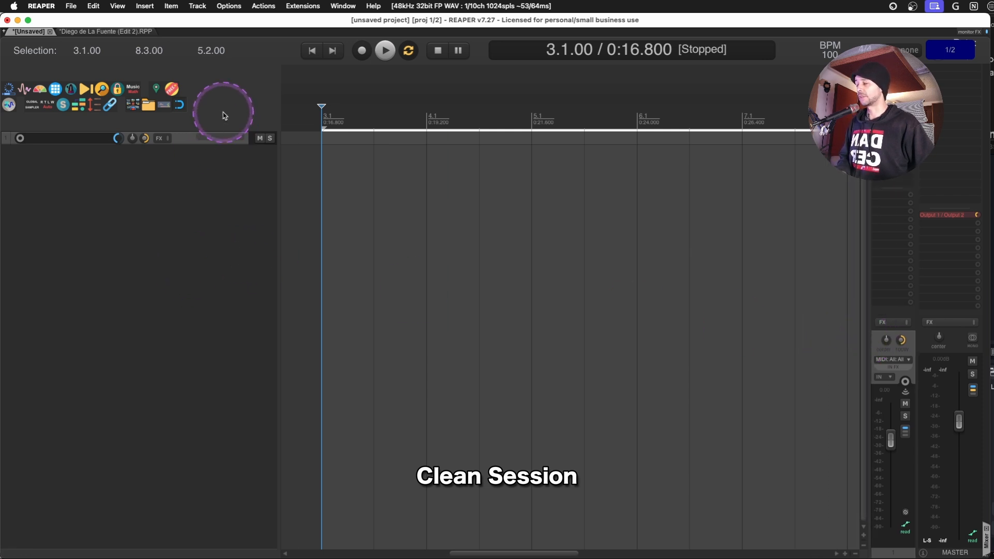
right_click(223, 112)
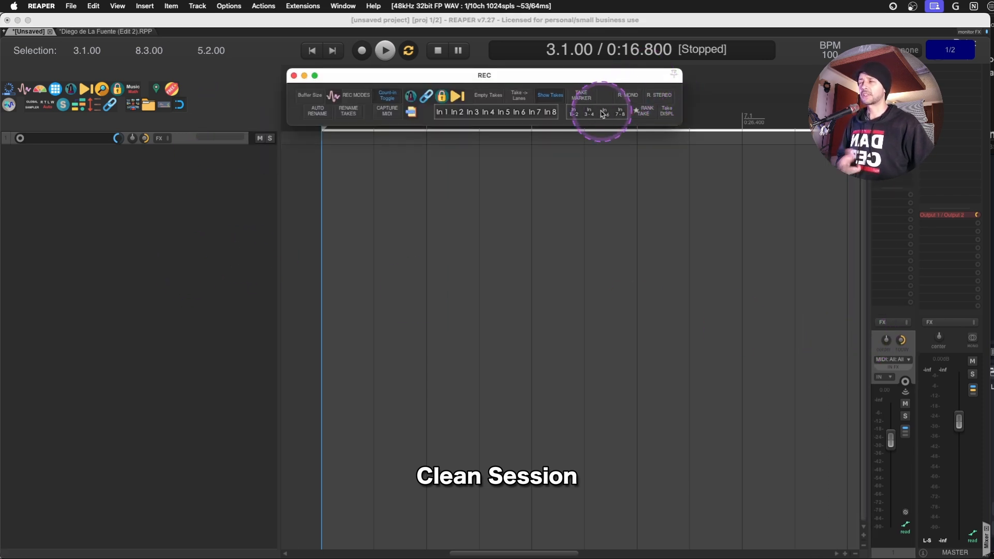
Name the existing track LV and insert a second track below it with its name ready for editing
click(182, 141)
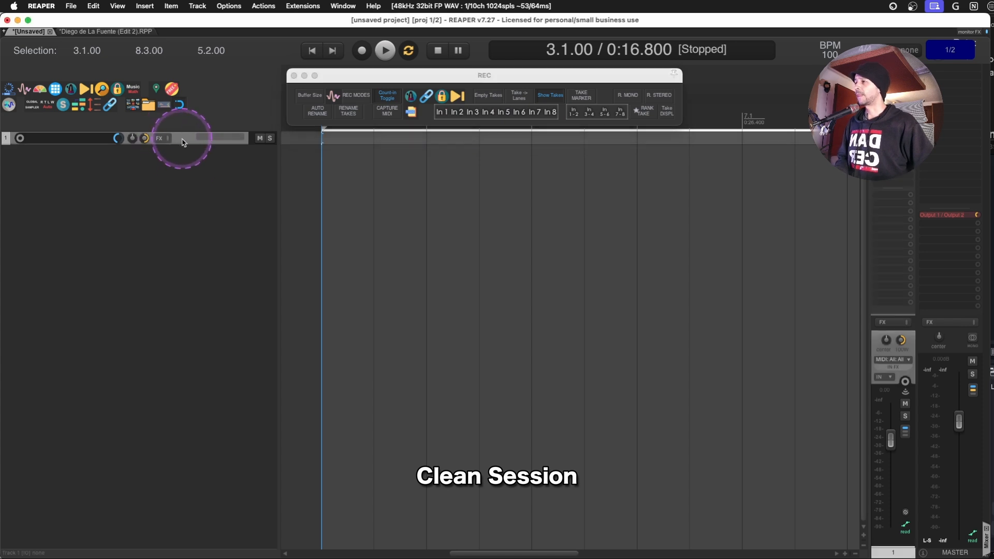
double_click(50, 141)
key(Caps_Lock)
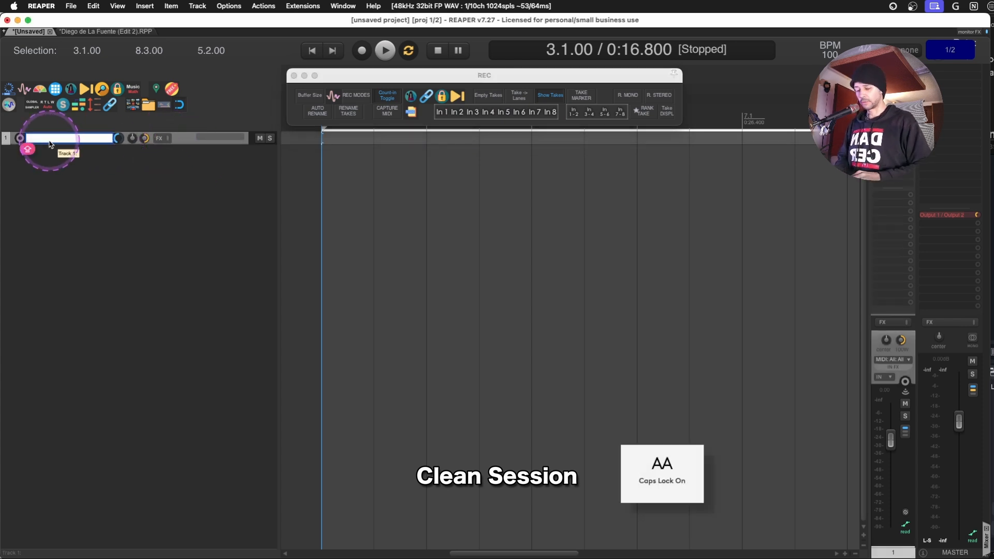
text(LC)
key(BackSpace)
text(V)
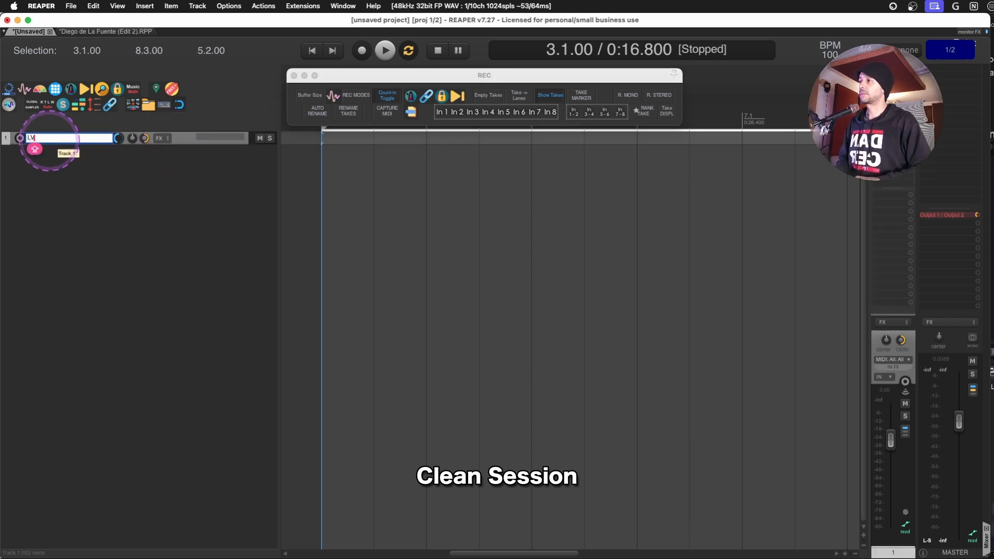
key(super+t)
key(Tab)
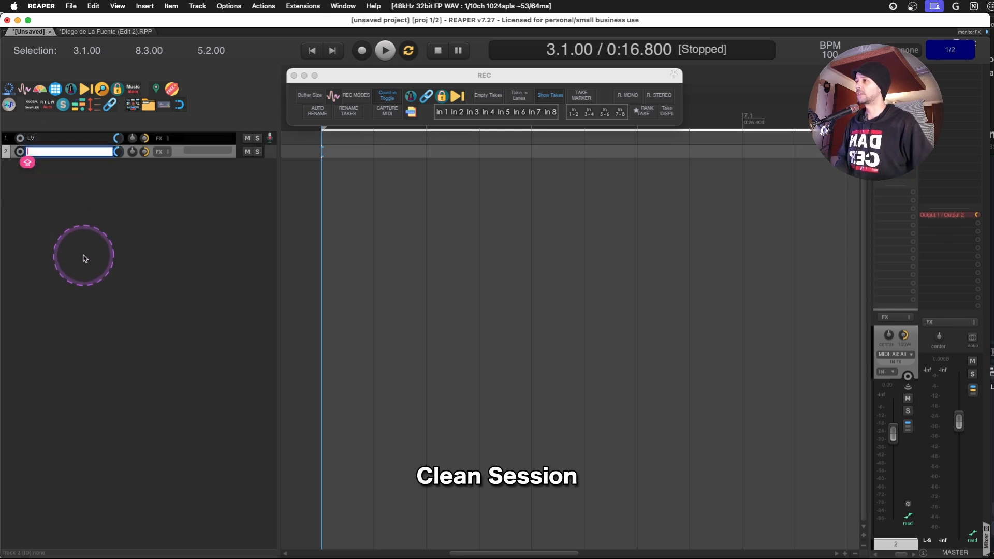
Delete both tracks from the project
shift+click(175, 140)
key(Delete)
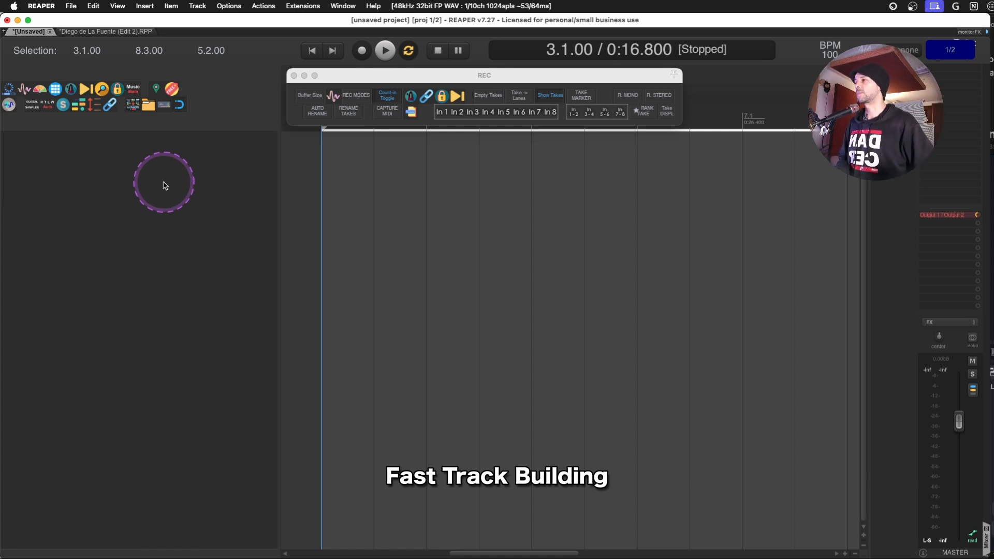
Insert two tracks and name them LV and GTR C
key(super+t)
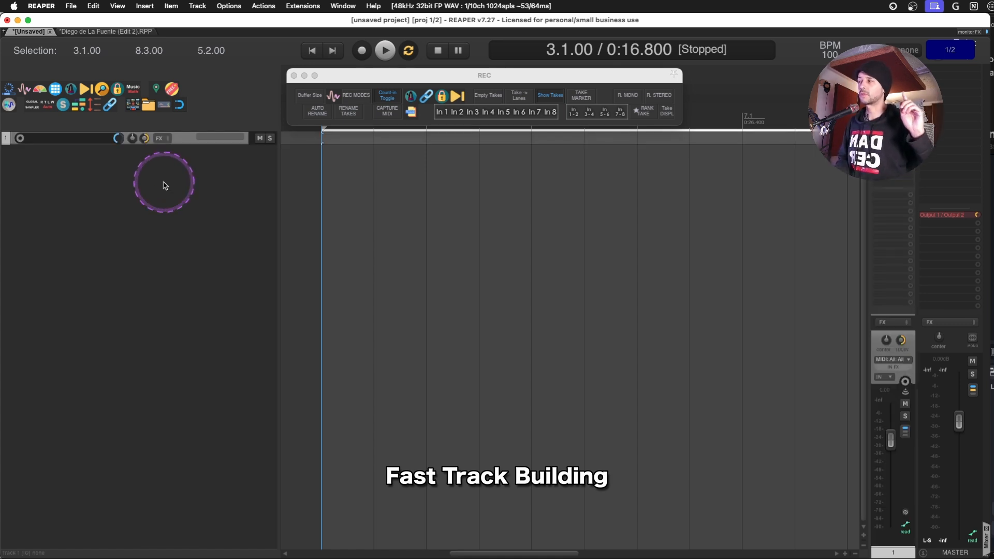
key(F2)
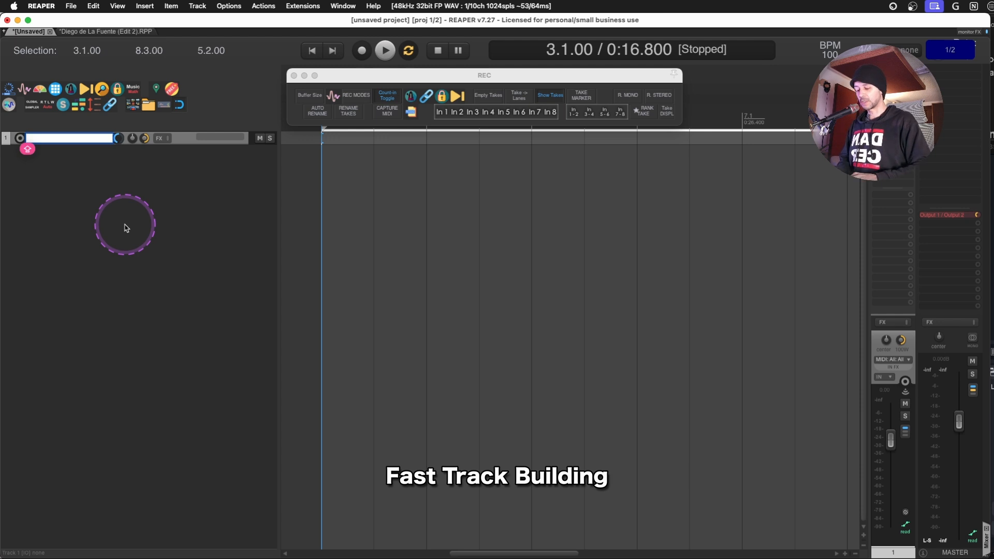
text(LV)
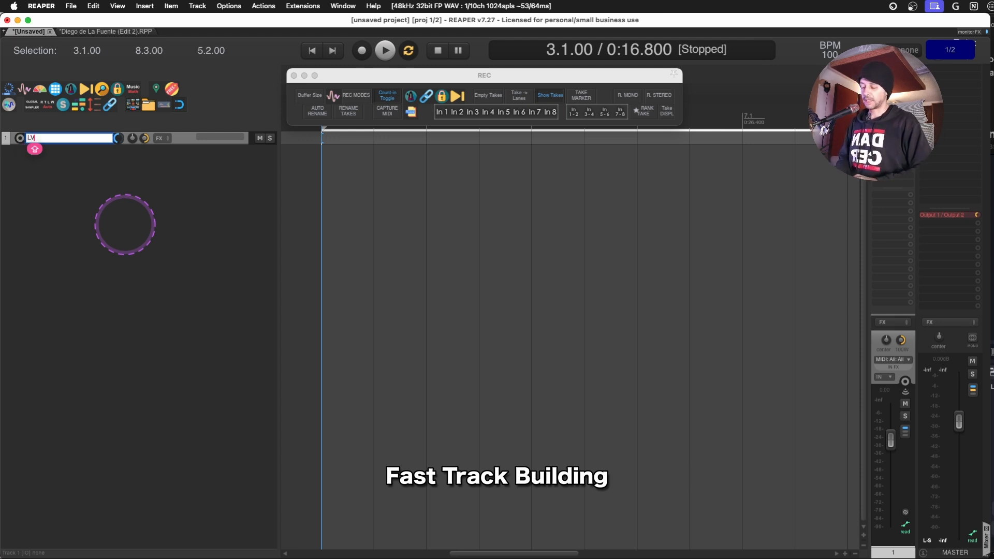
key(super+t)
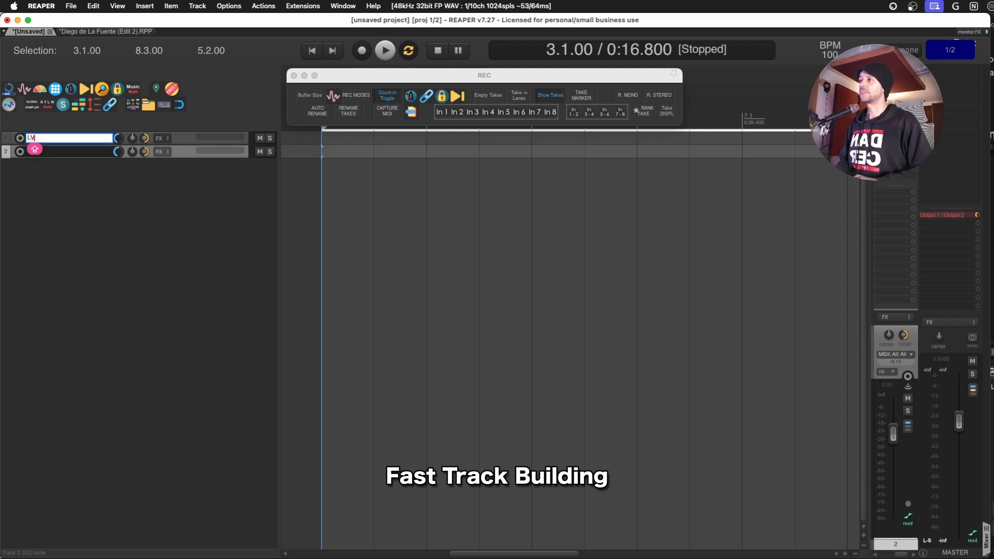
key(Tab)
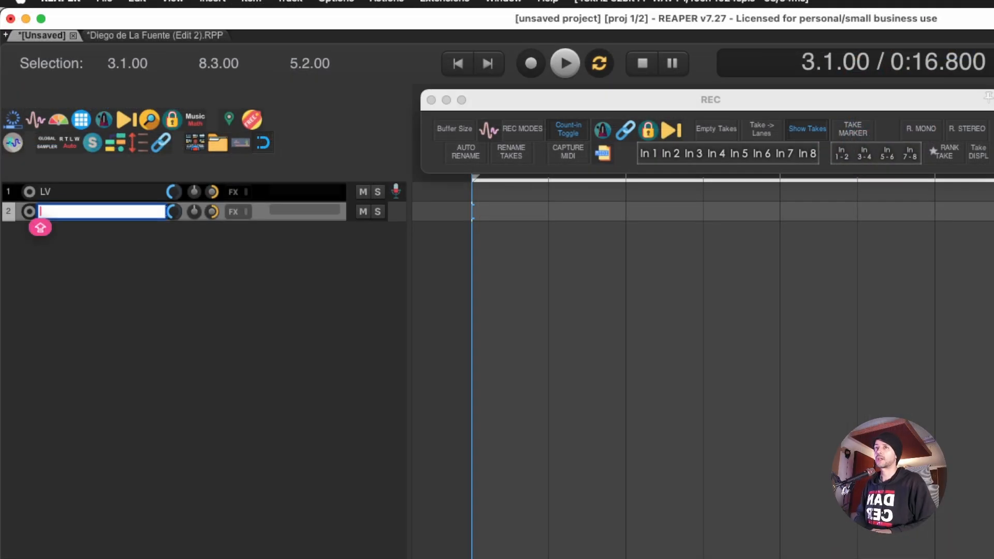
text(G)
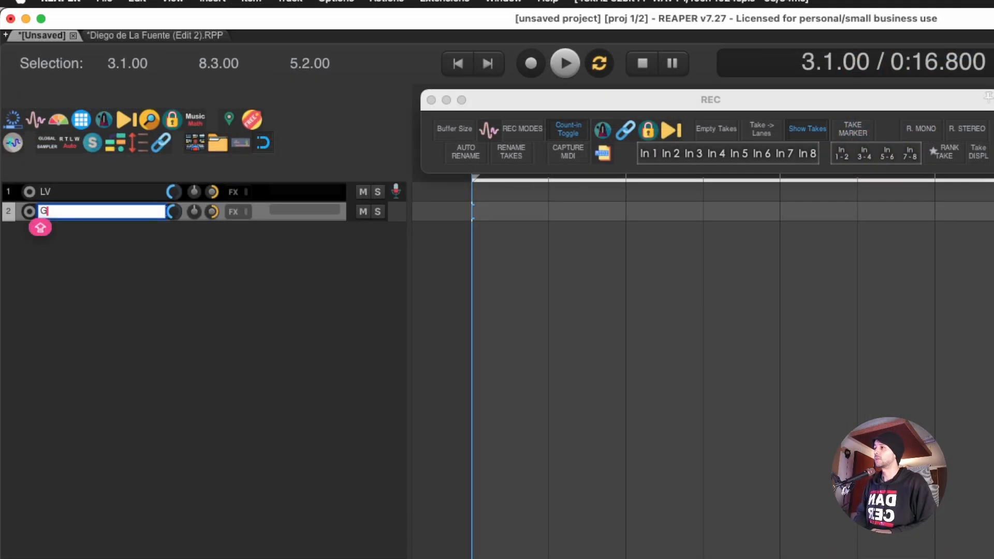
text(TR C)
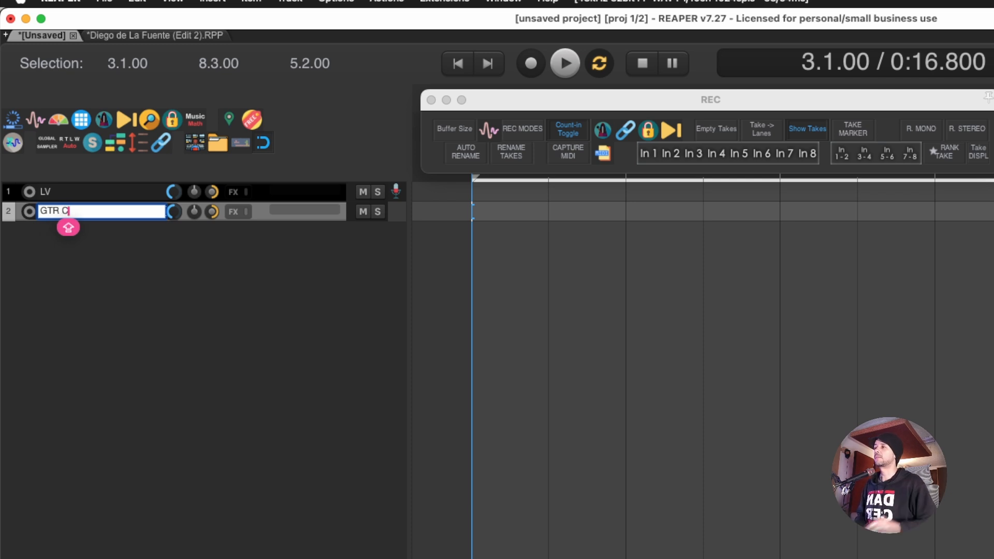
Insert a third track below GTR C and name it GTR L
key(super+t)
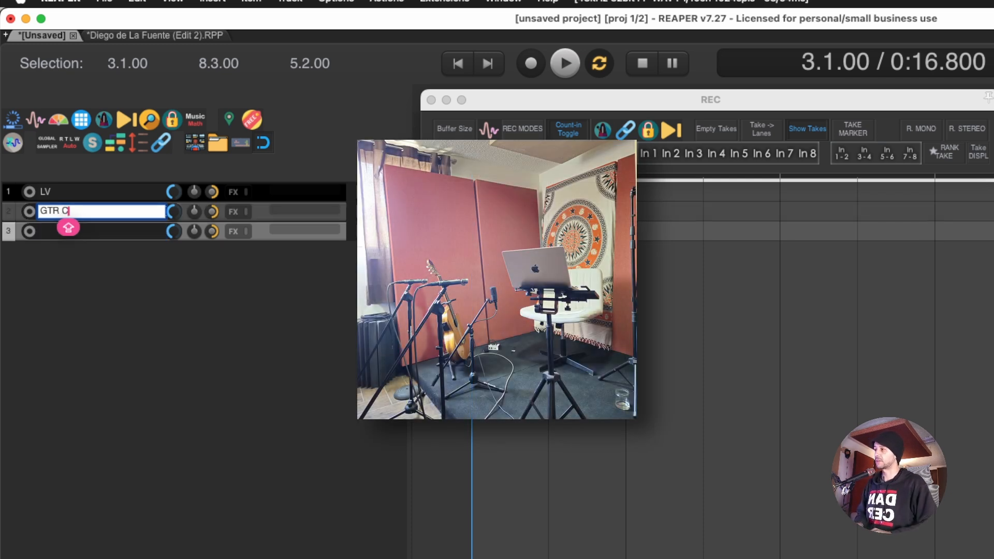
key(Tab)
text(GTR L)
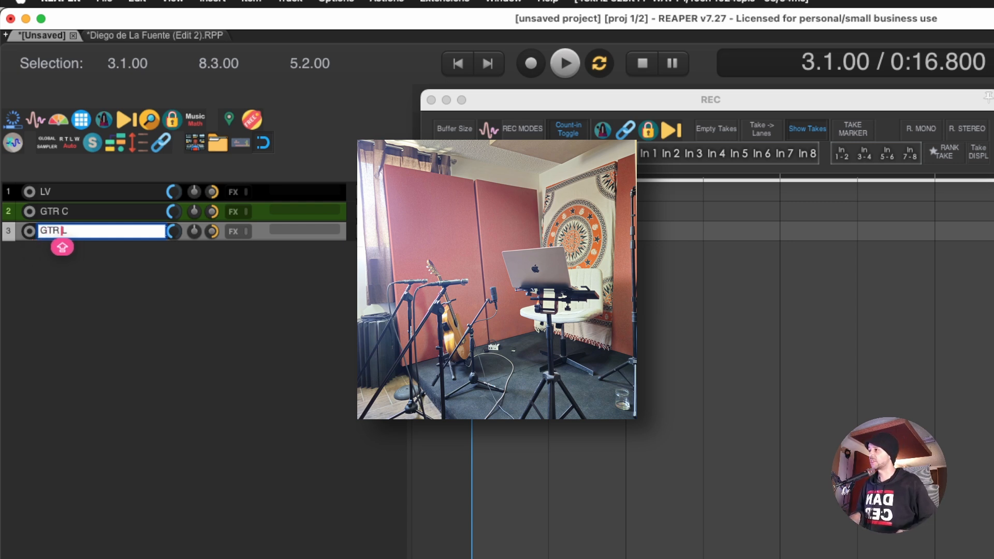
key(shift+super+Left)
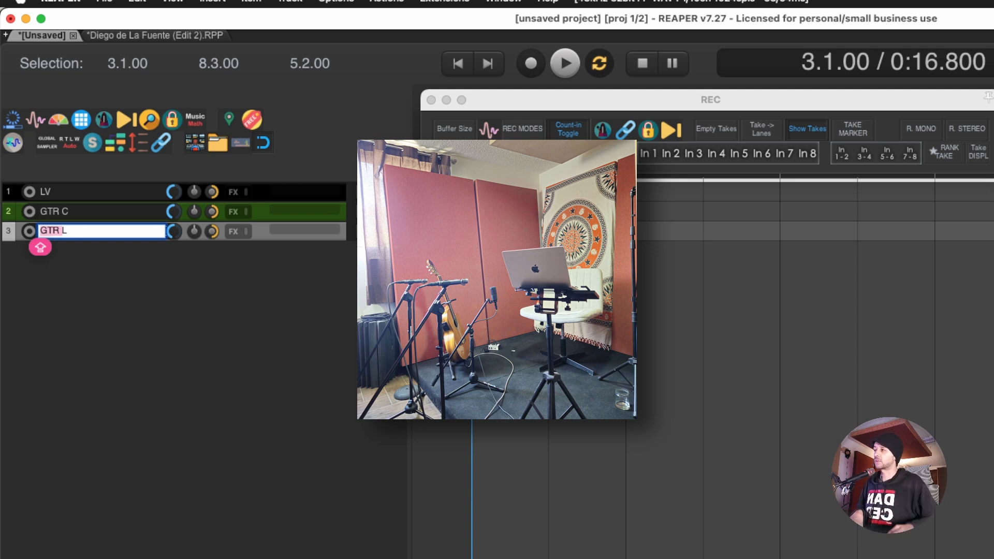
key(Right)
key(Right)
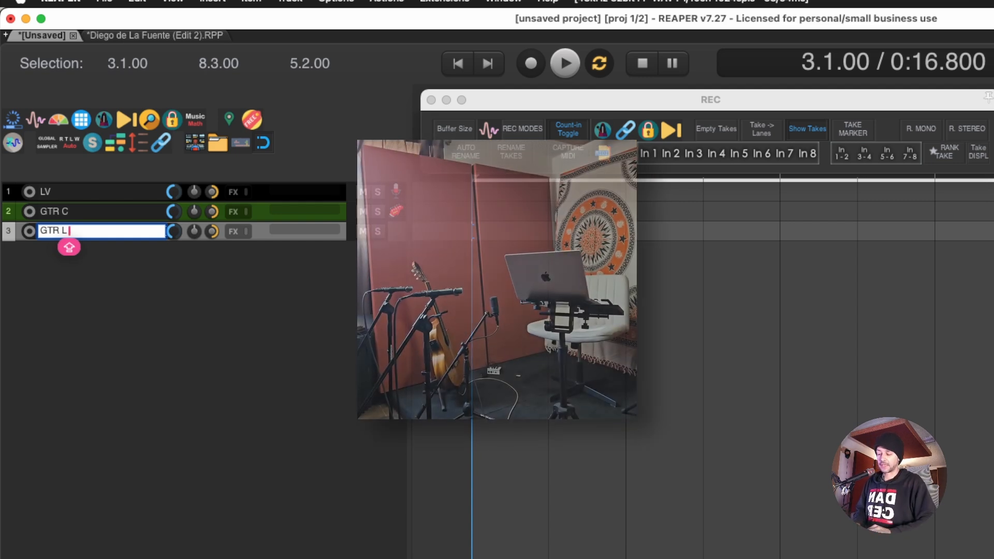
text(LA G GS GS A)
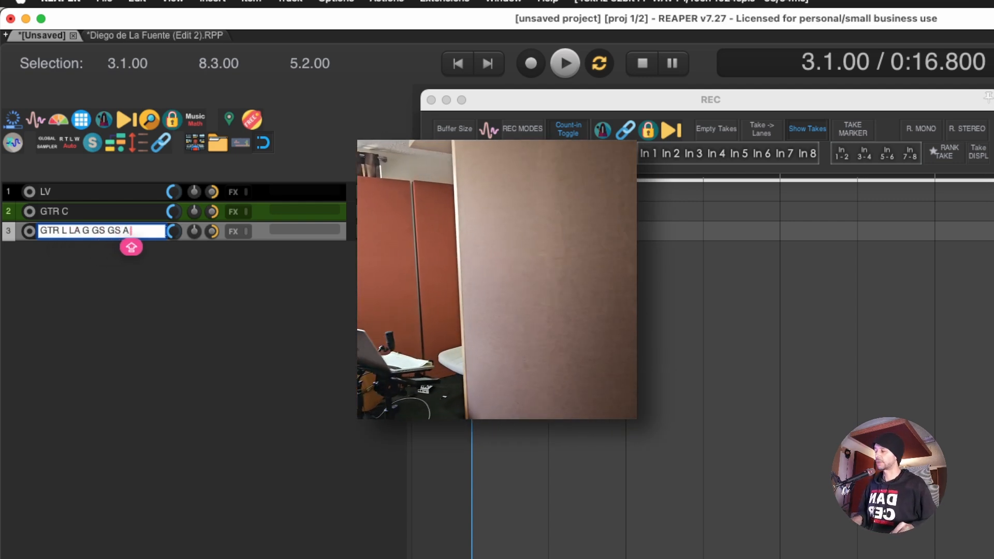
key(super+a)
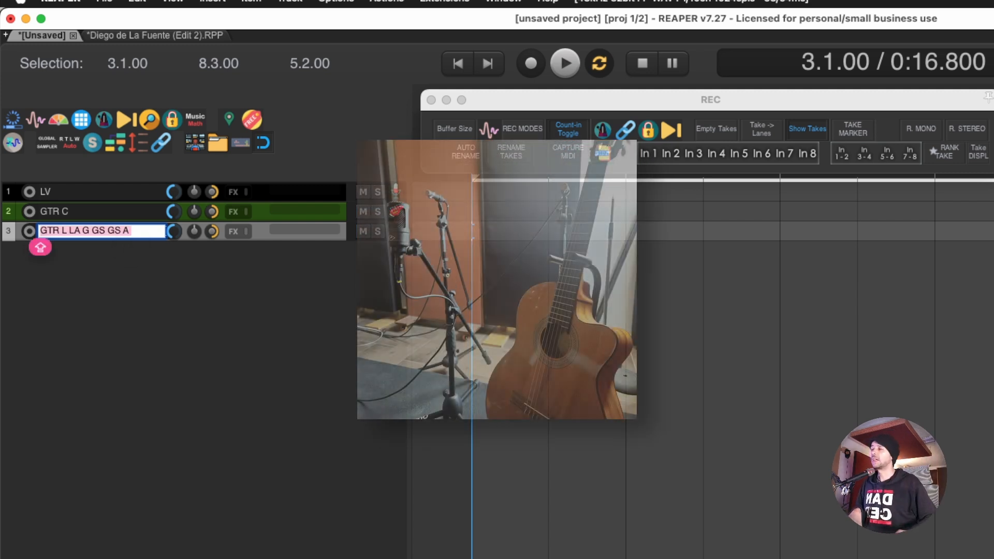
key(Left)
key(Right)
key(Right)
key(Right)
key(Right)
key(Right)
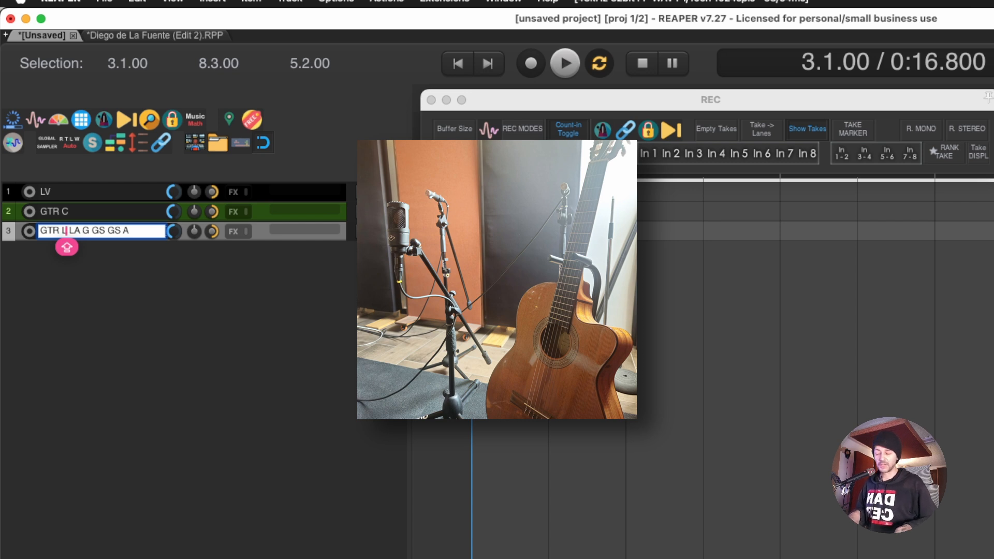
key(shift+End)
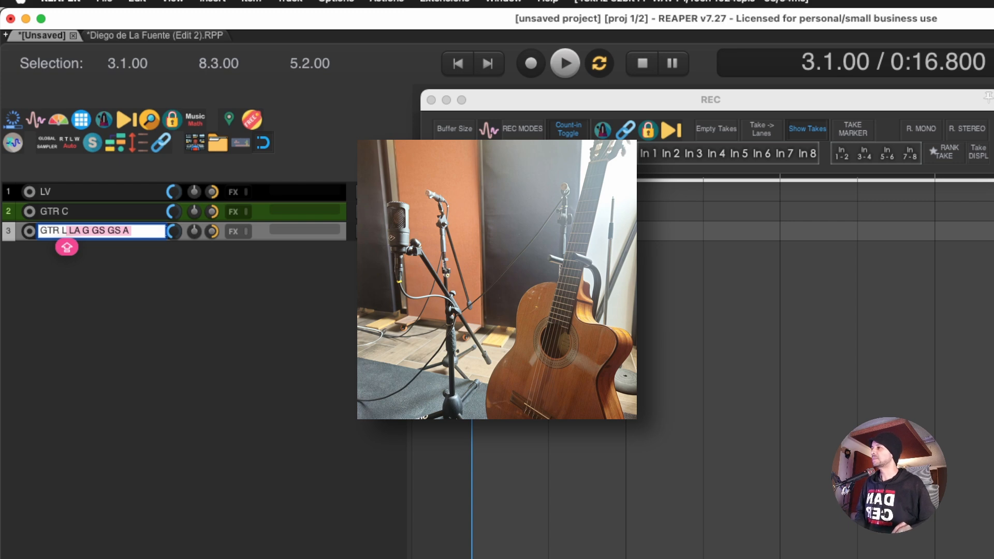
key(BackSpace)
Copy the GTR prefix from the third track's name, insert a fourth track and name it GTR R
key(Left)
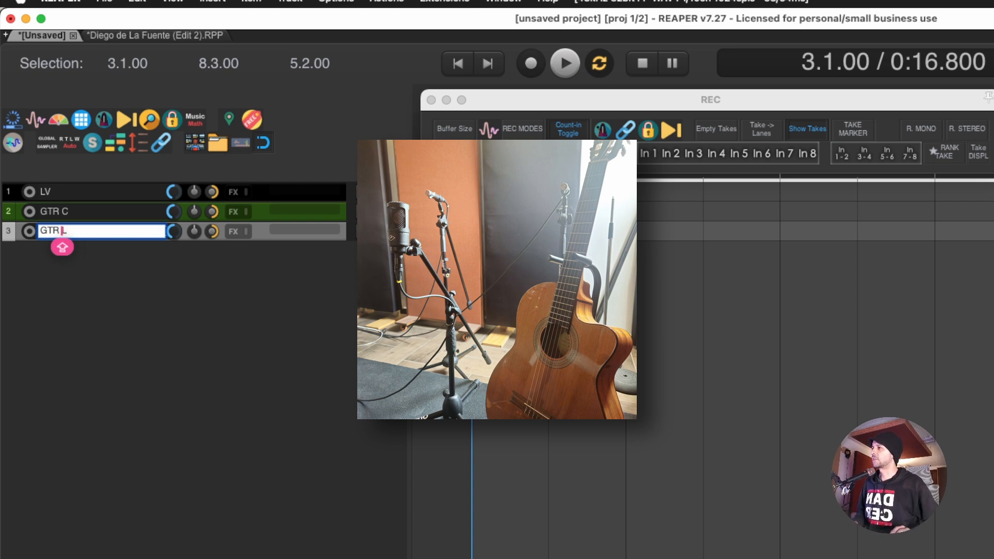
key(shift+Home)
key(super+c)
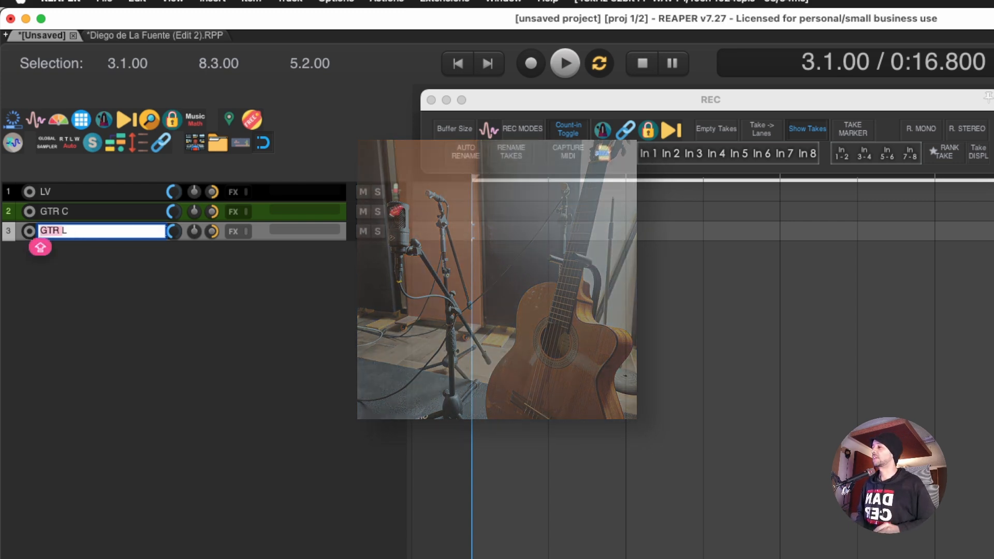
key(super+t)
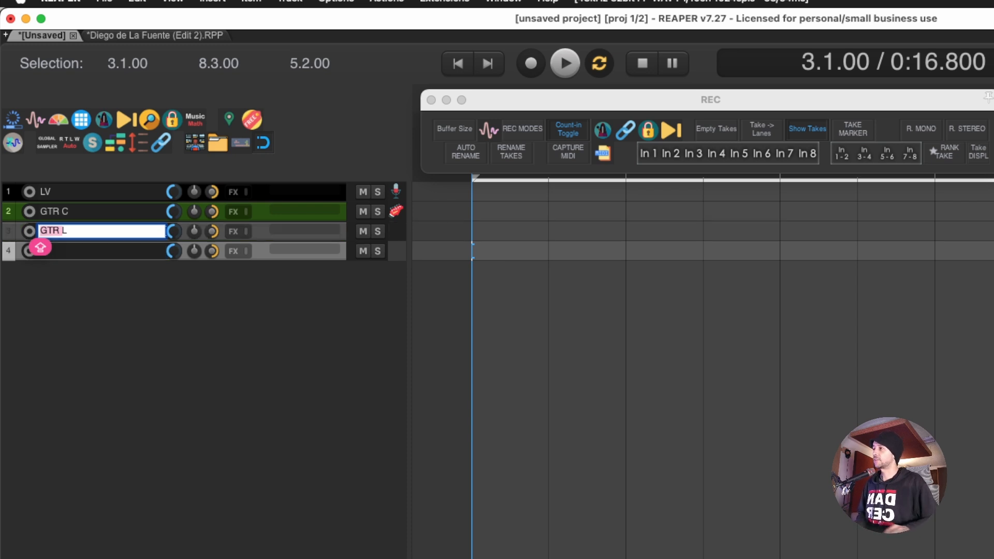
key(super+v)
text(R)
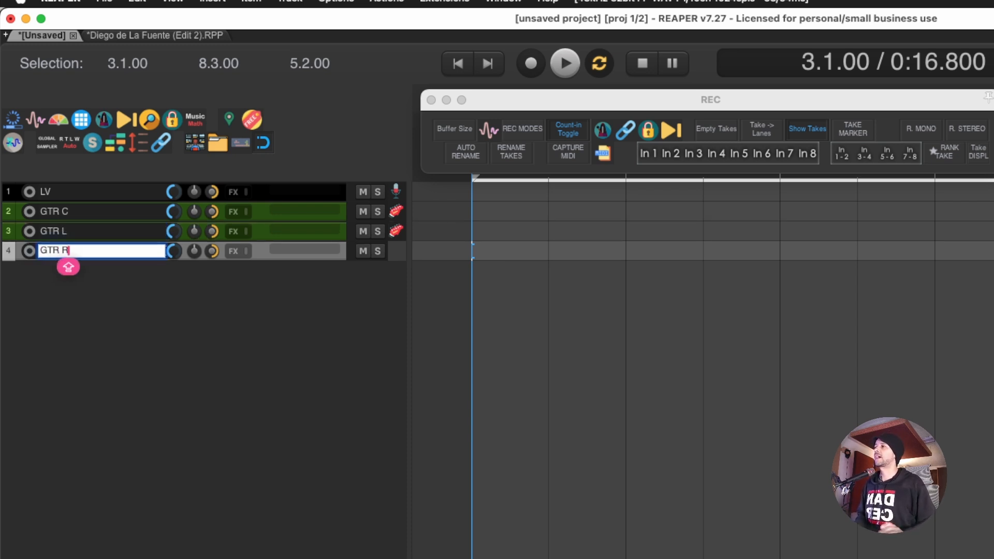
key(Return)
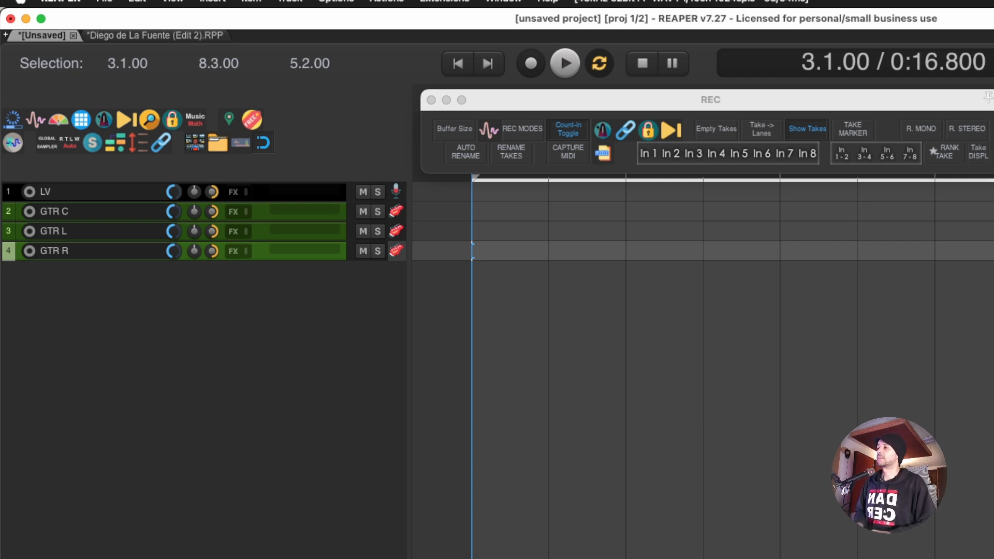
Insert a fifth track below GTR R and name it GTR DI
key(super+t)
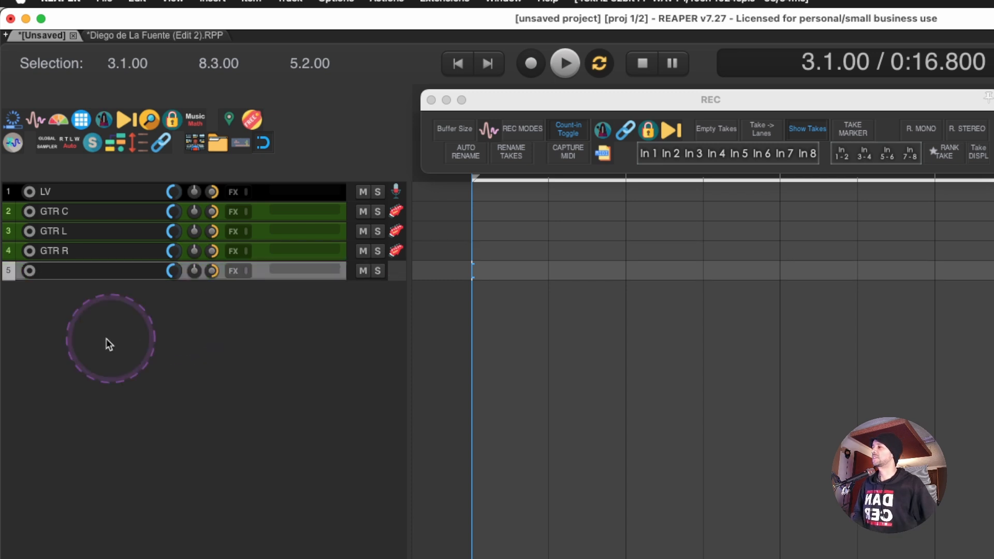
double_click(127, 271)
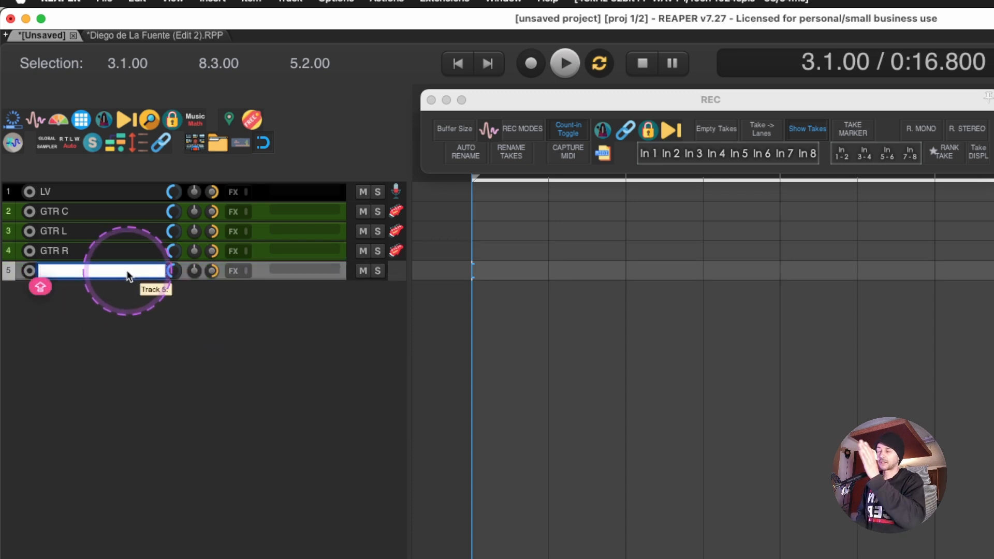
text(GTR DI)
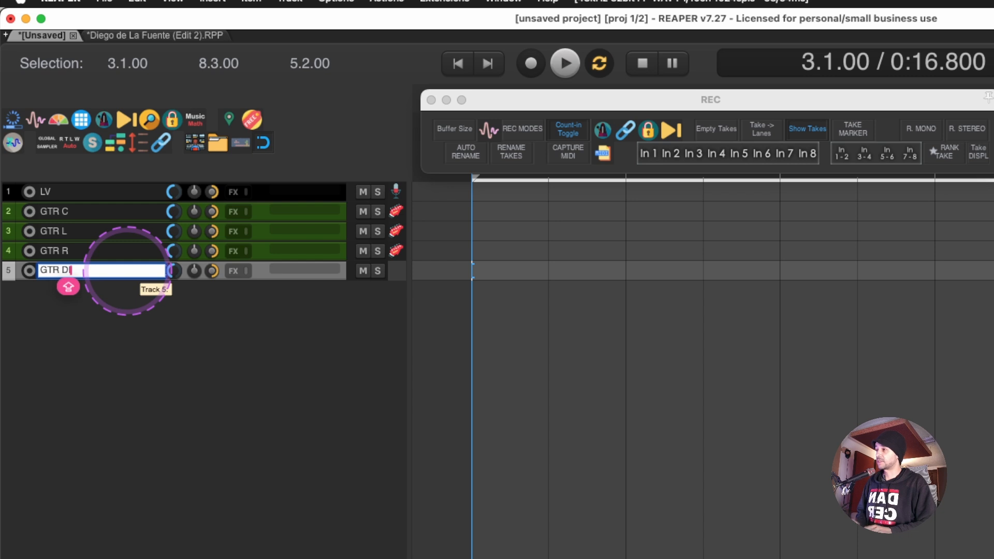
key(Return)
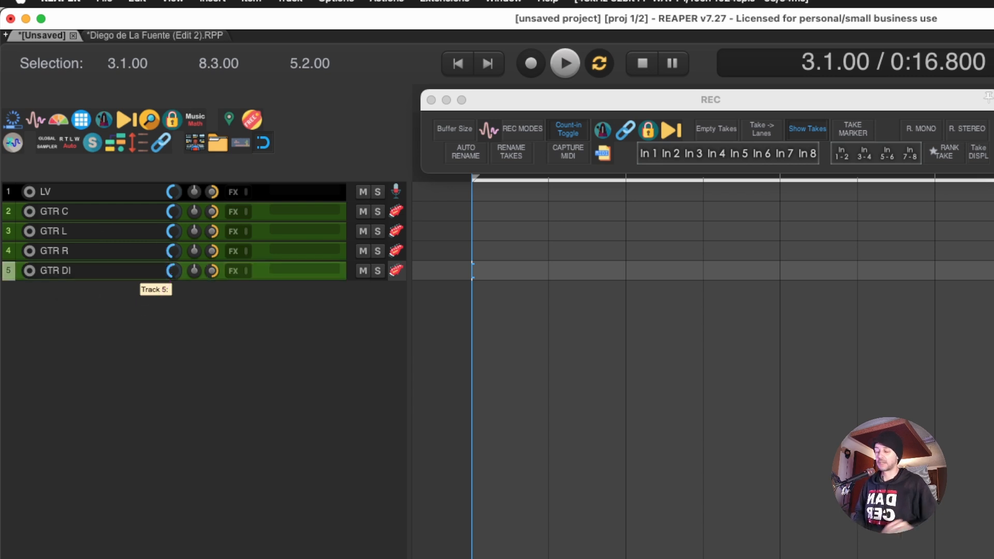
Pan the GTR L and GTR R tracks symmetrically, left to right
key(Up)
key(shift+Up)
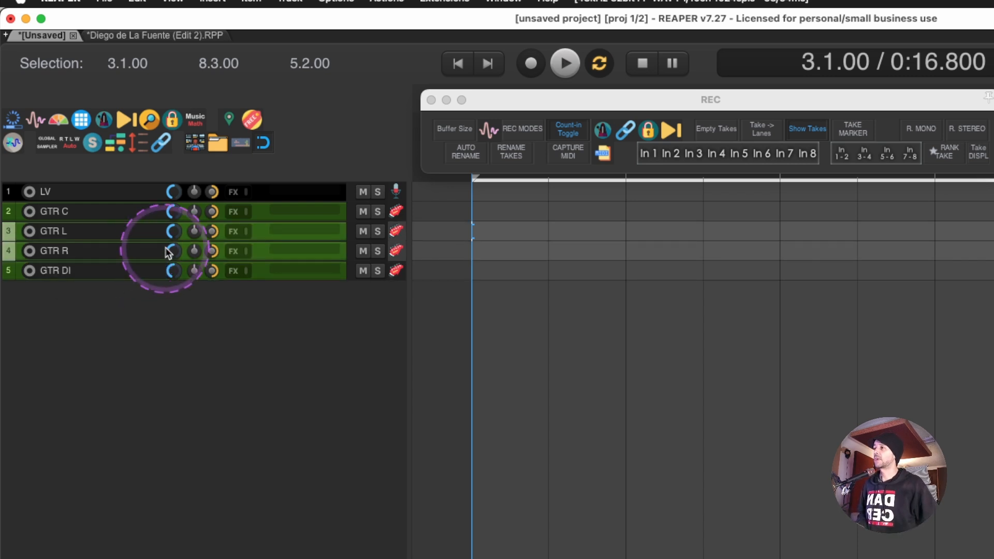
key(shift+slash)
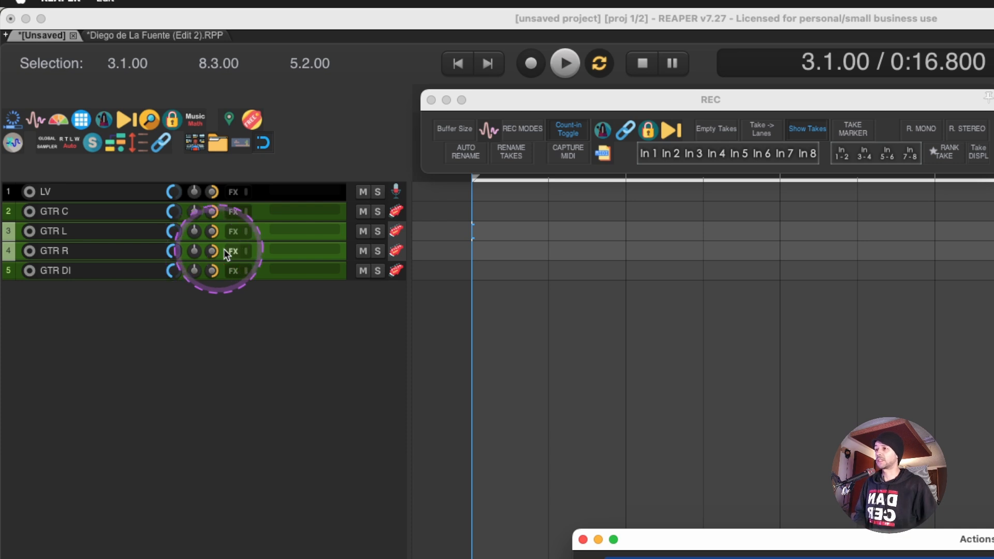
drag(666, 543, 262, 328)
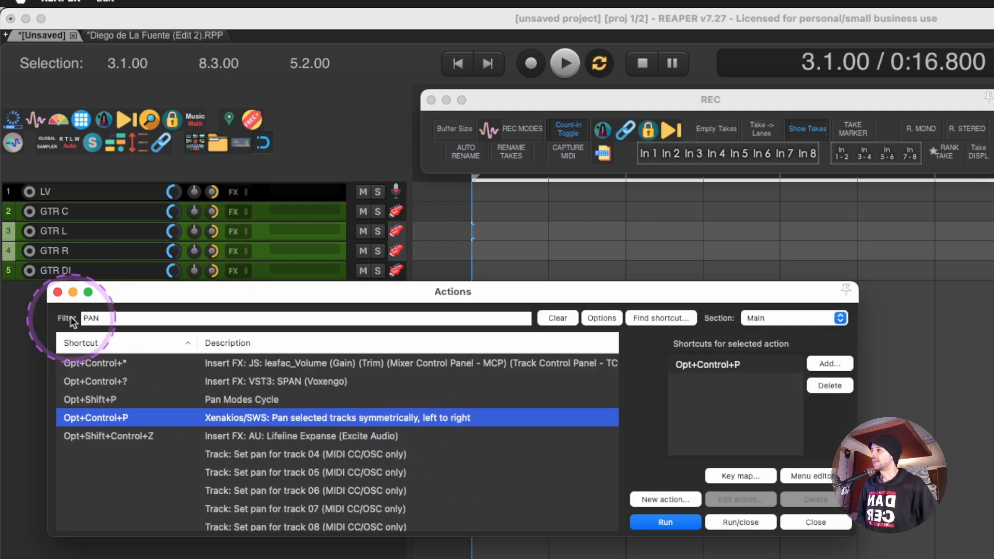
click(58, 292)
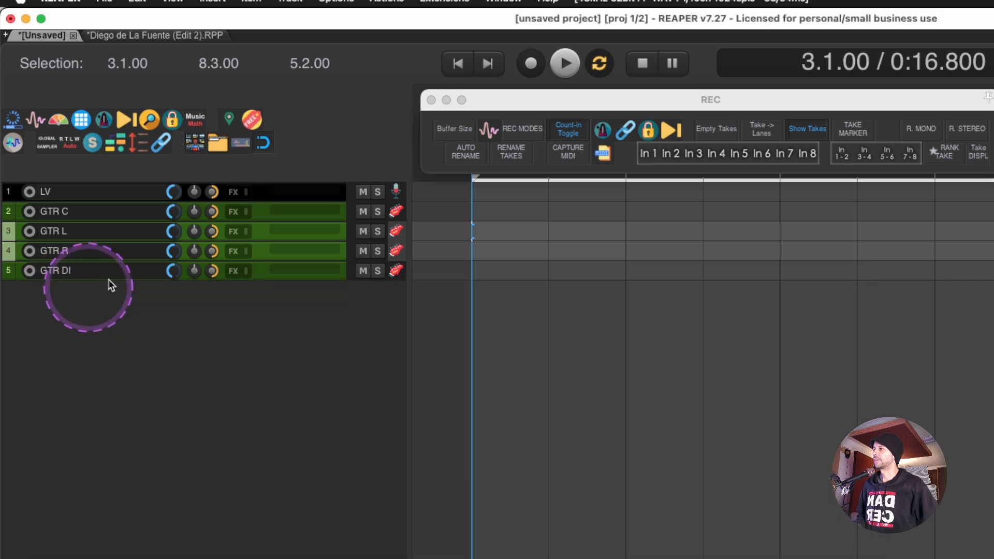
key(p)
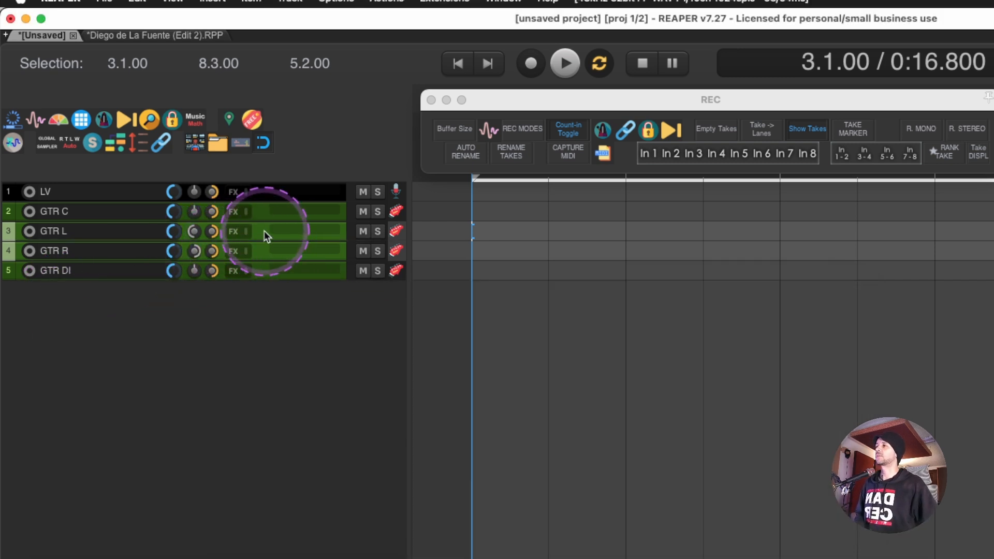
key(super+g)
drag(730, 350, 603, 201)
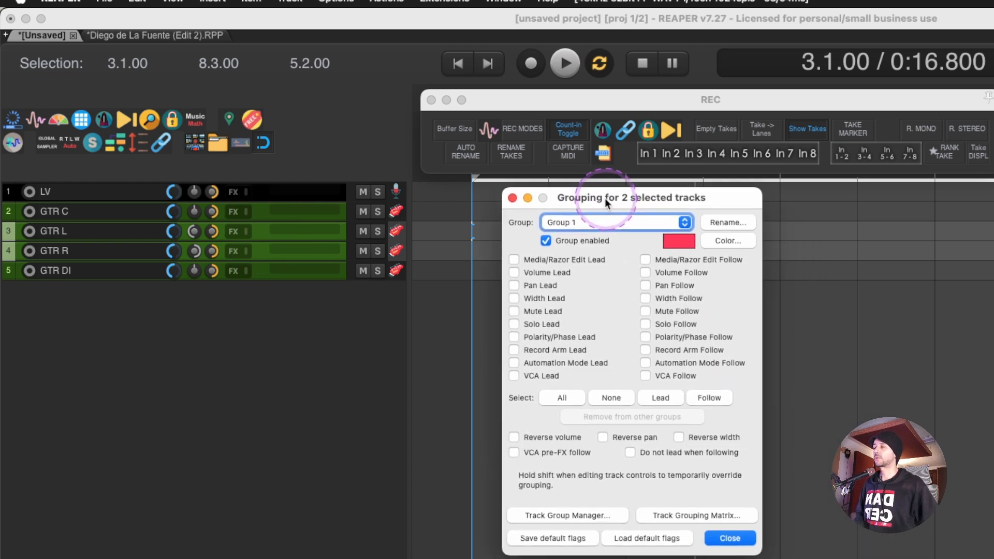
click(723, 220)
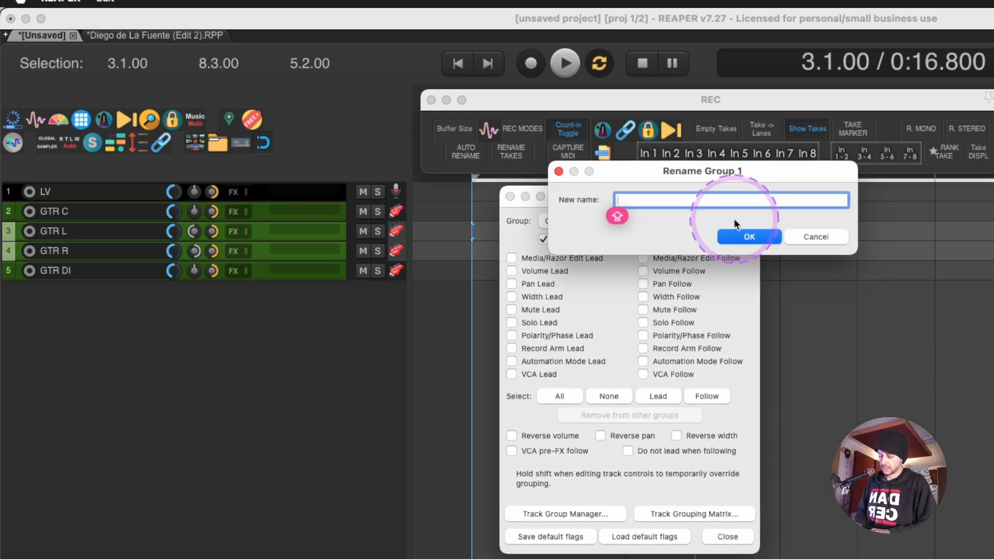
text(GTR)
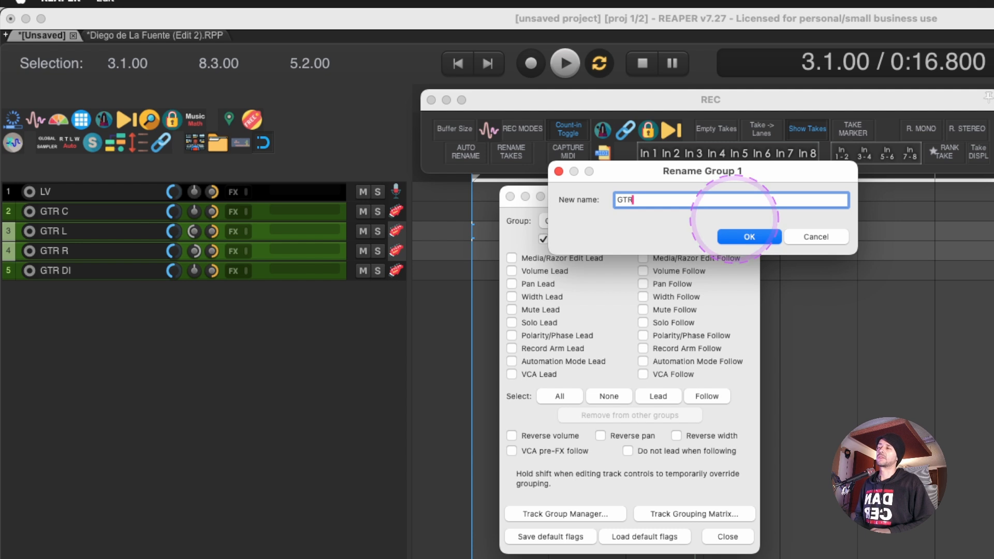
text( AB)
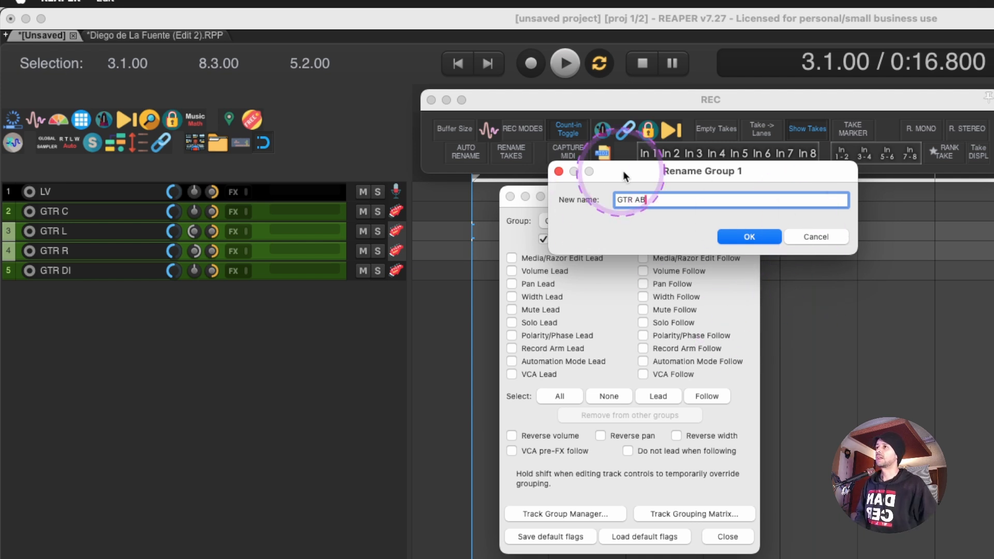
click(819, 236)
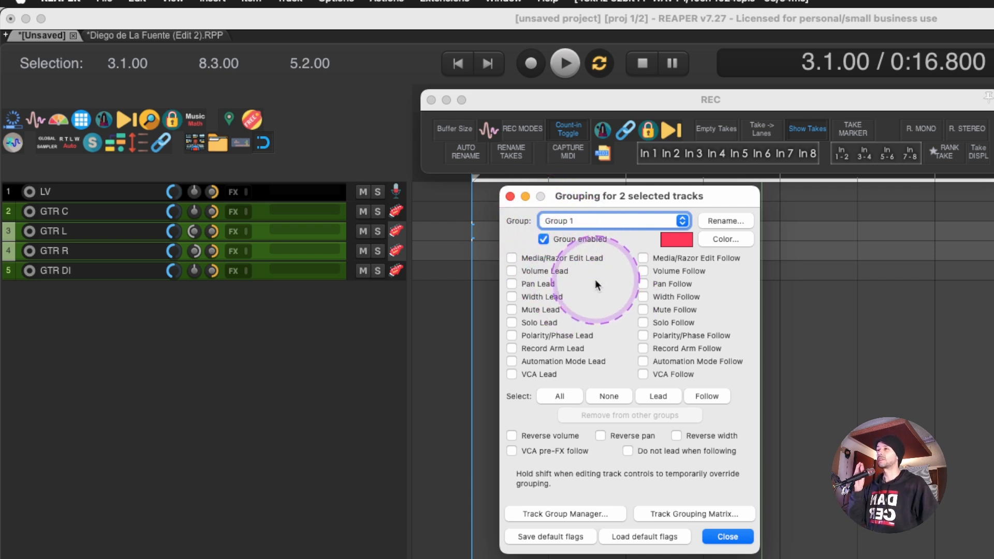
click(730, 536)
Arm all five tracks, LV through GTR DI, for recording
click(260, 198)
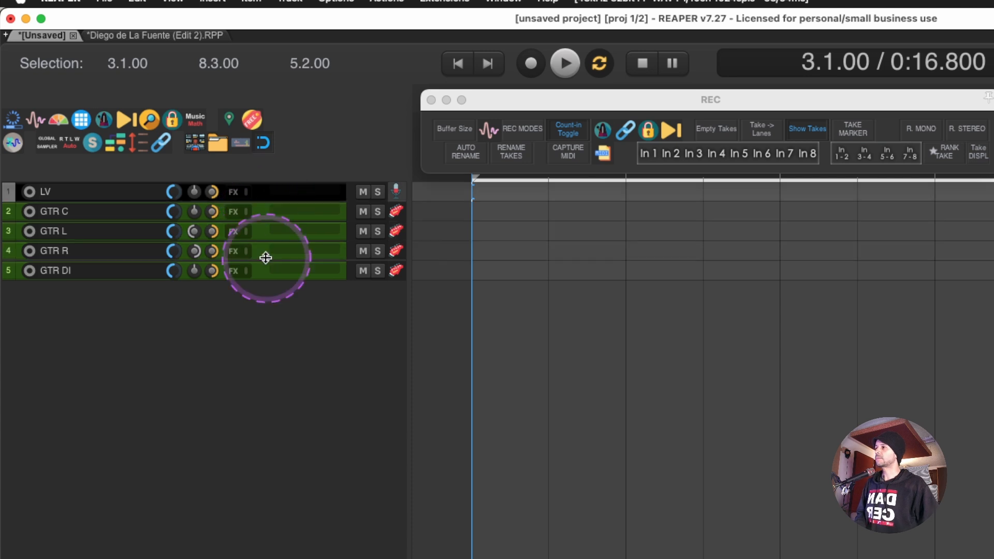
shift+click(265, 268)
key(F7)
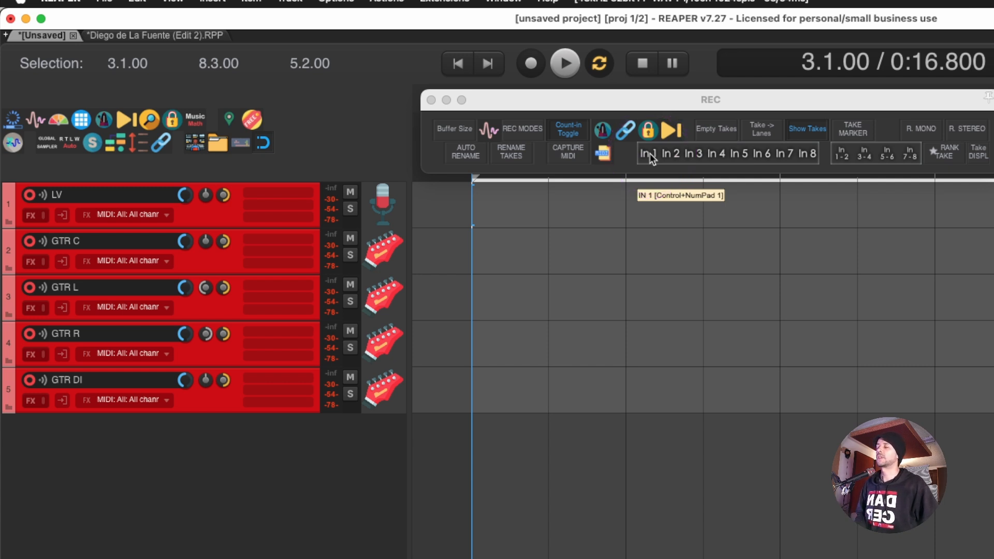
Assign record inputs: Input 5 to LV, Input 2 to GTR C, Input 1 to GTR DI, Input 3 to GTR L and Input 4 to GTR R
click(231, 208)
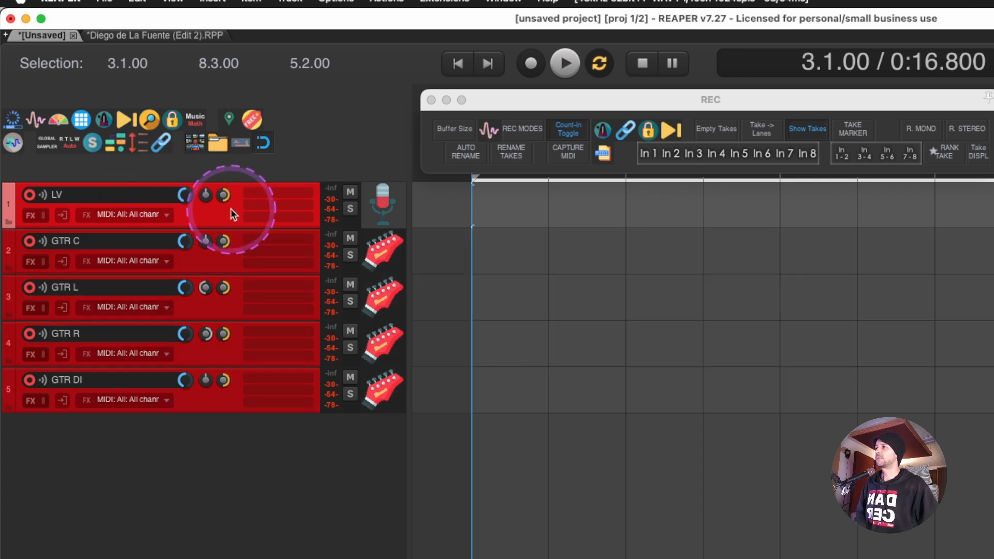
click(738, 155)
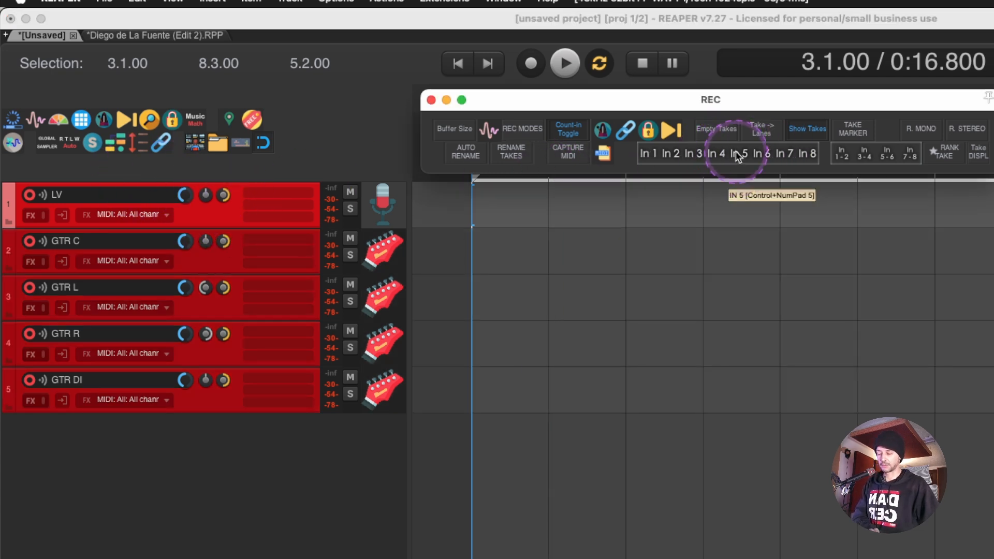
click(671, 156)
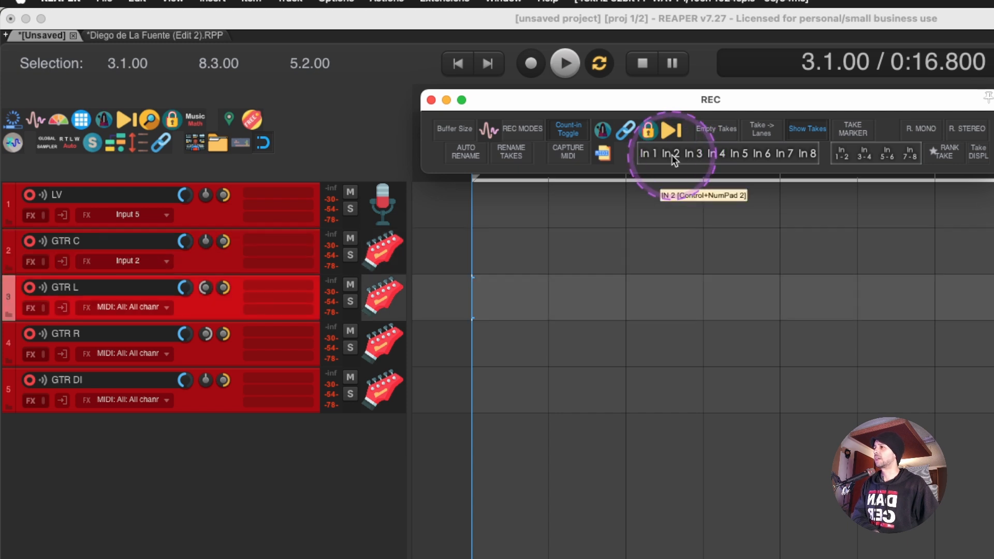
click(644, 156)
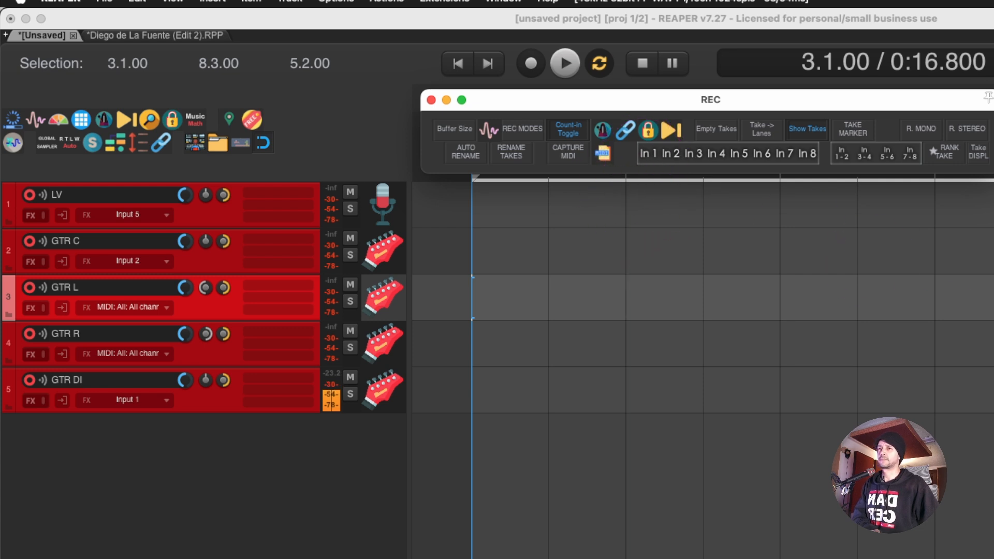
shift+click(207, 343)
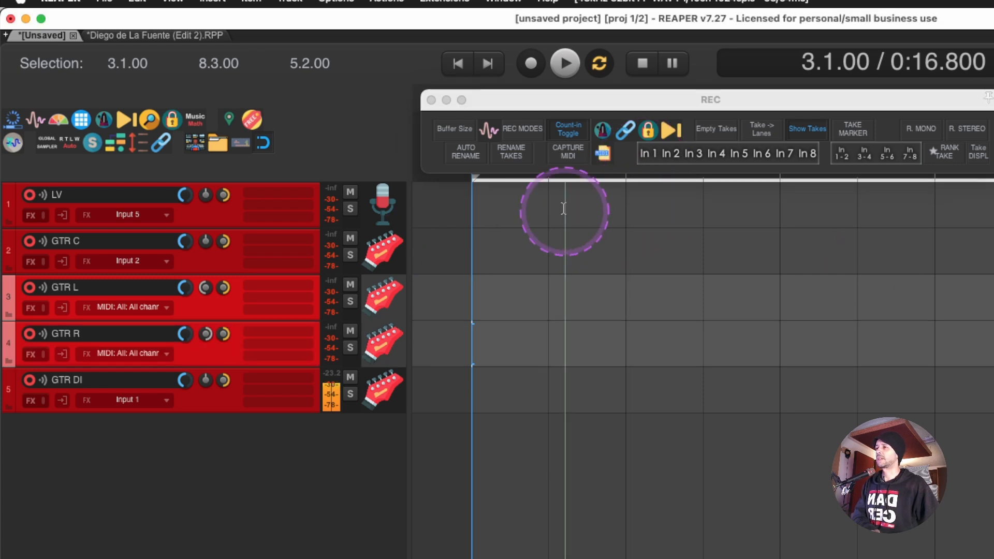
click(692, 154)
click(716, 154)
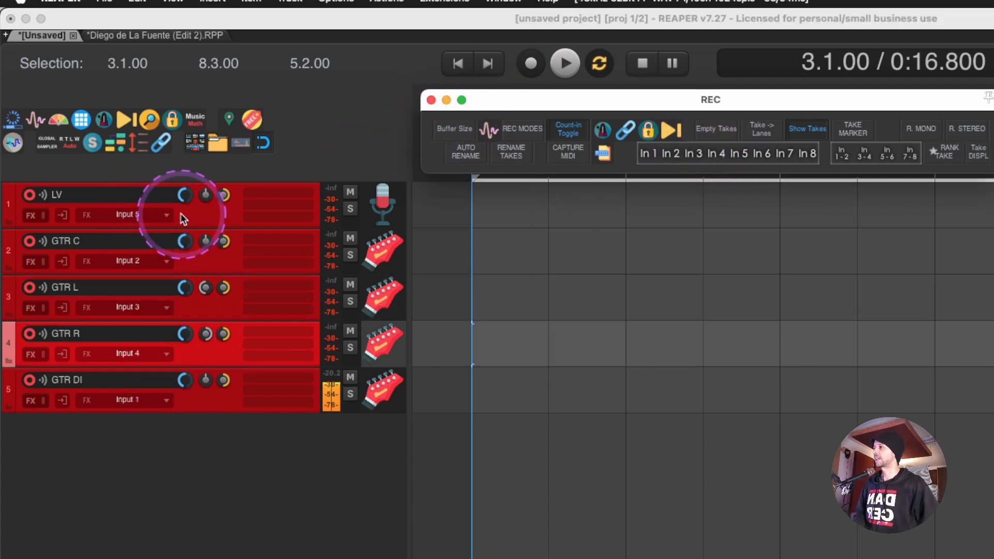
Close the REC toolbar and disarm all five tracks
click(162, 217)
click(472, 133)
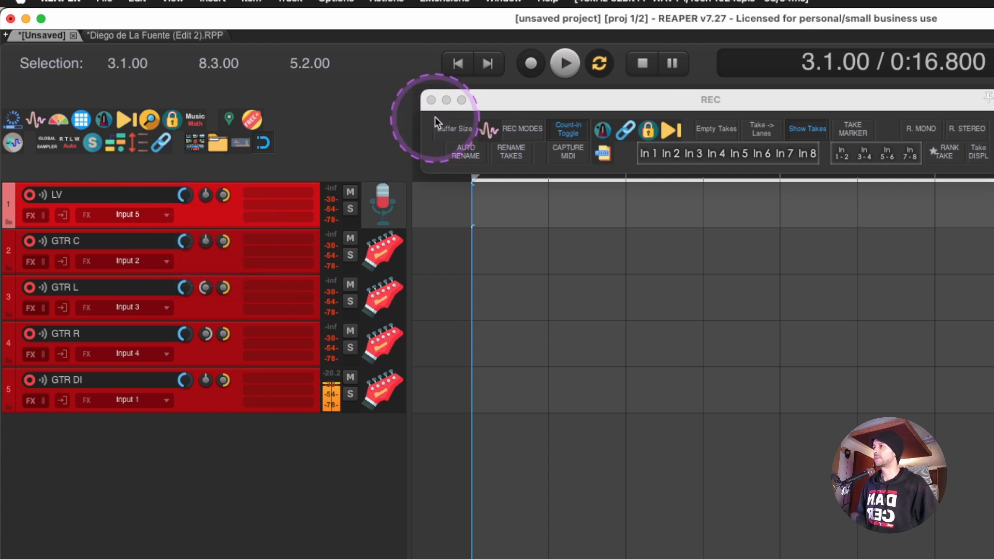
click(432, 101)
click(219, 400)
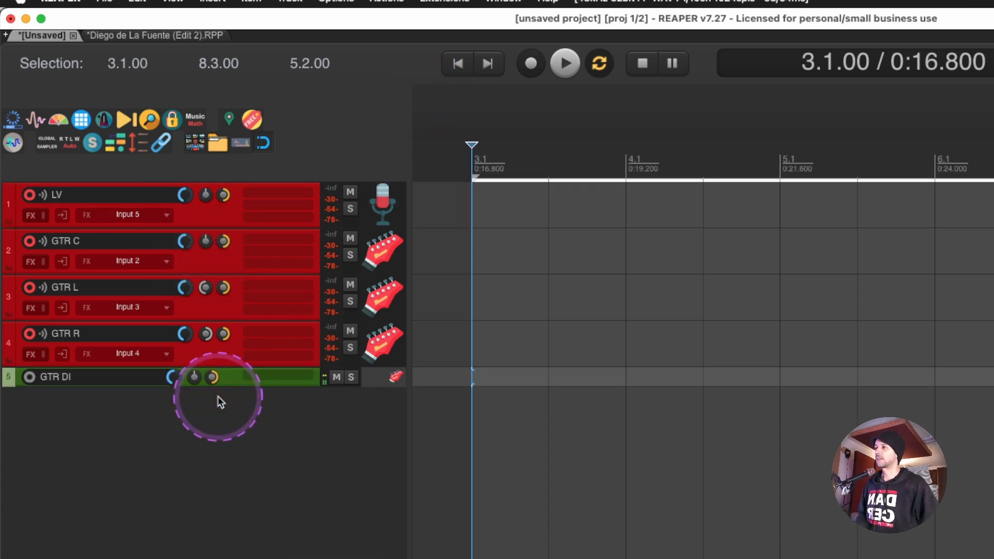
key(super+a)
click(228, 412)
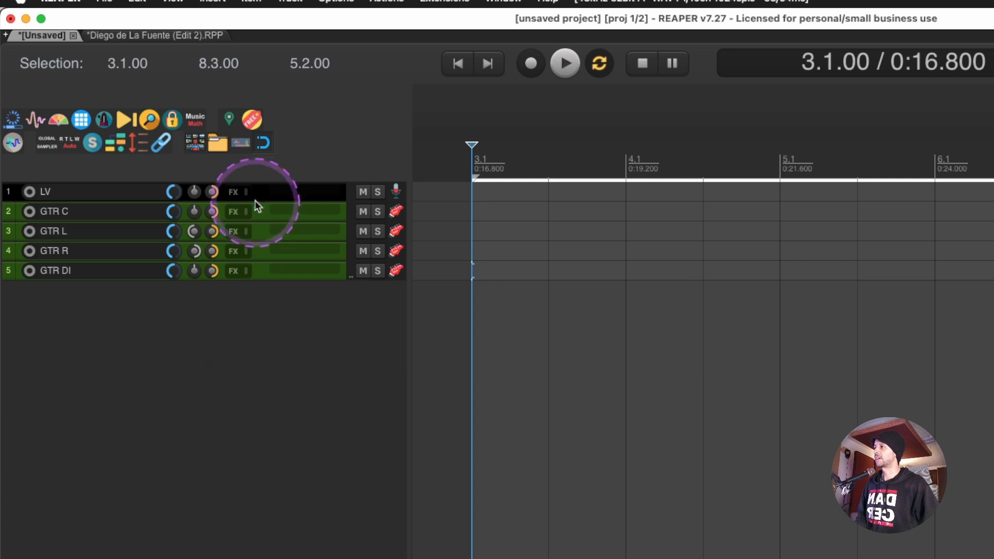
Group the five tracks LV through GTR DI under a new parent folder track named TRACK 1
click(261, 190)
shift+click(262, 271)
key(f)
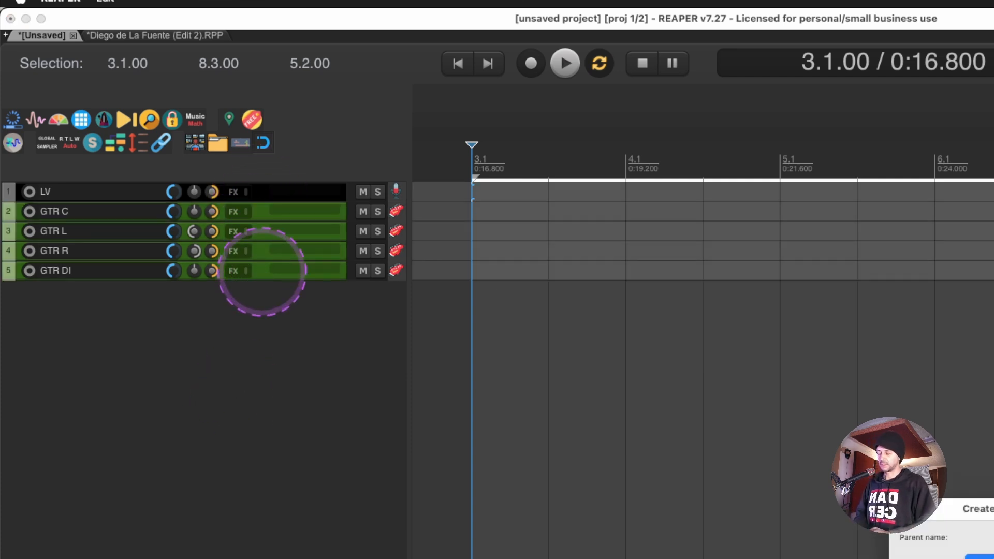
key(Return)
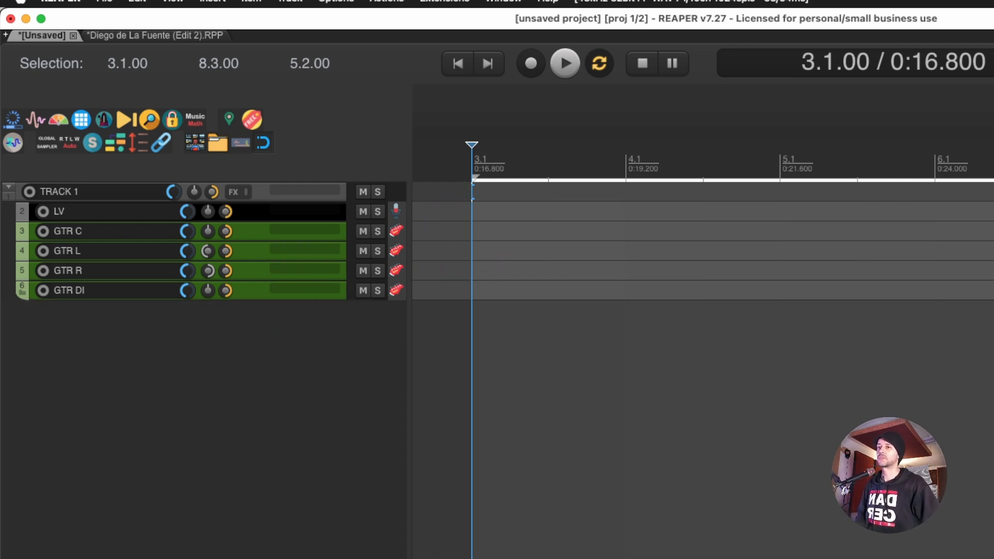
key(Escape)
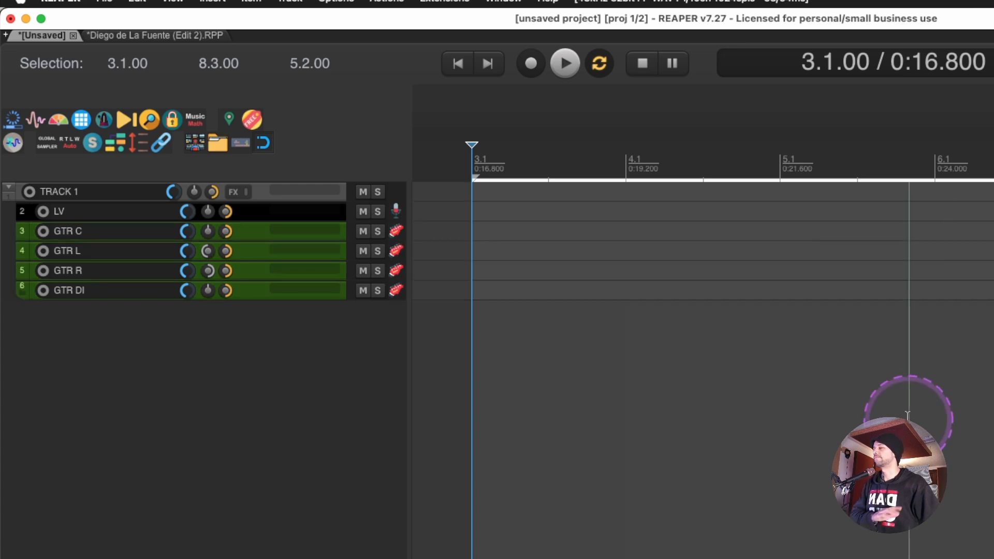
Insert a track below LV inside the folder and name it LV 2
click(257, 191)
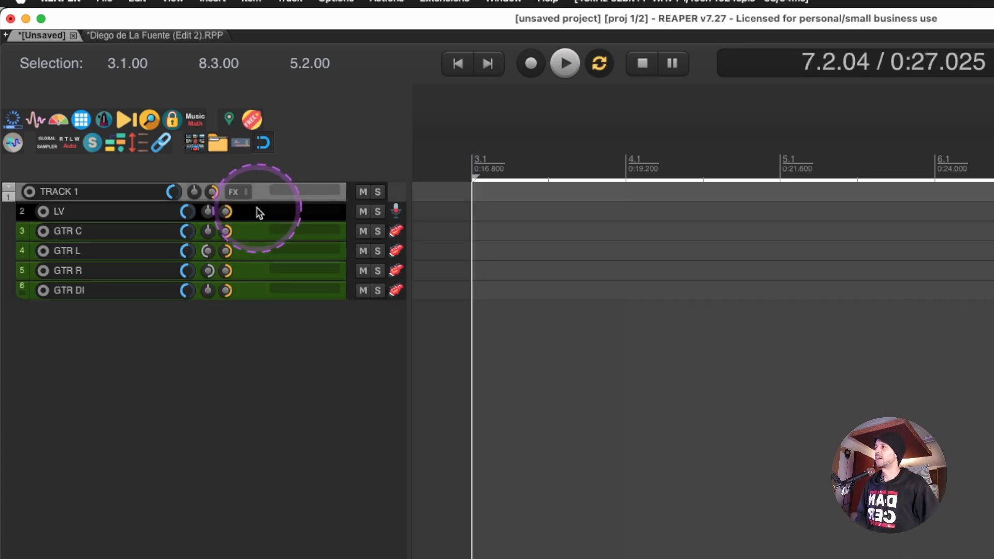
click(252, 215)
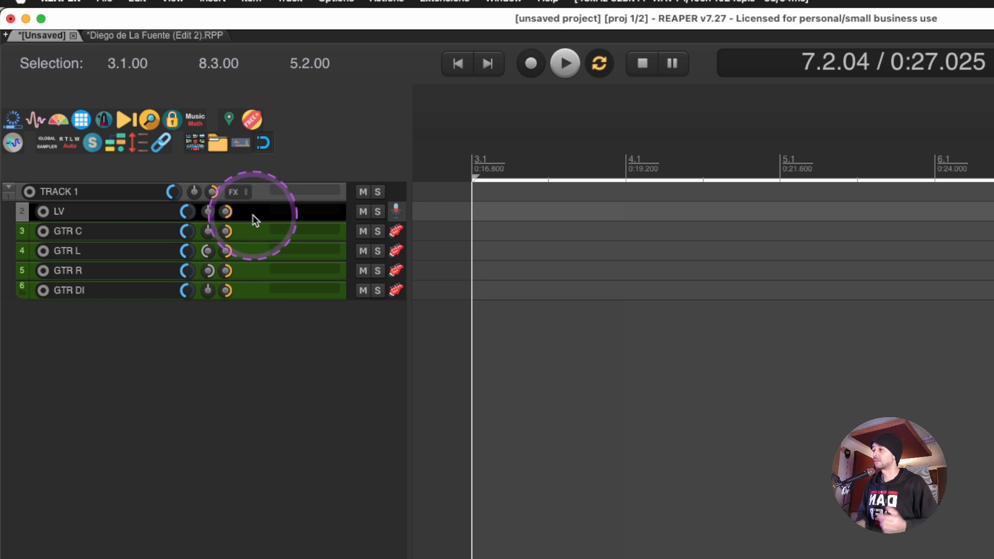
key(super+t)
double_click(93, 233)
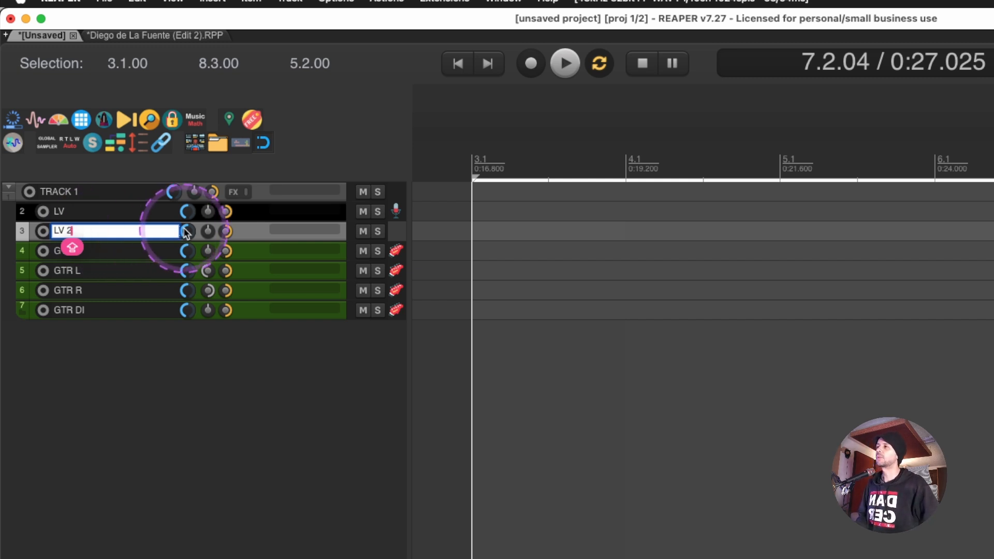
click(269, 385)
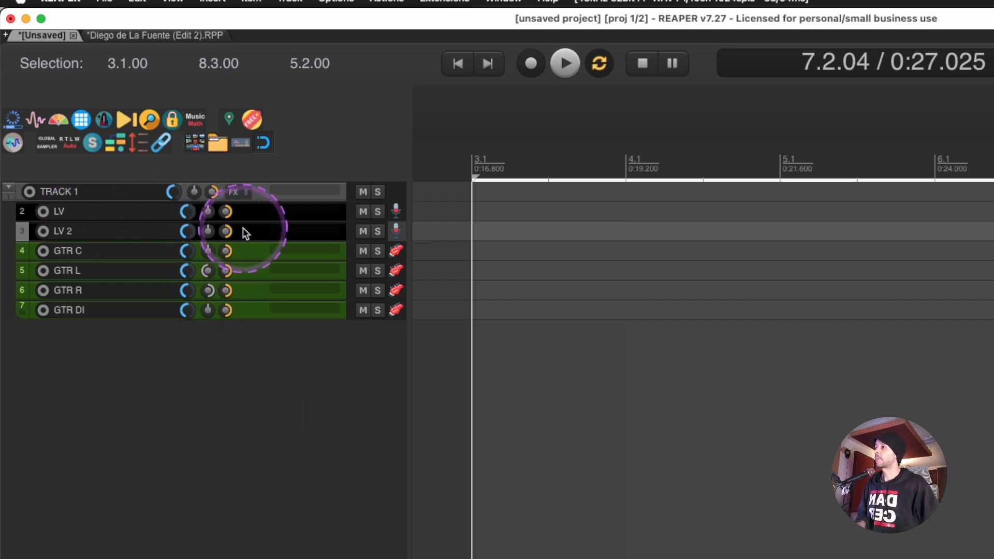
Insert another track, move it below GTR DI at the end of the folder and name it AD LIB
key(super+t)
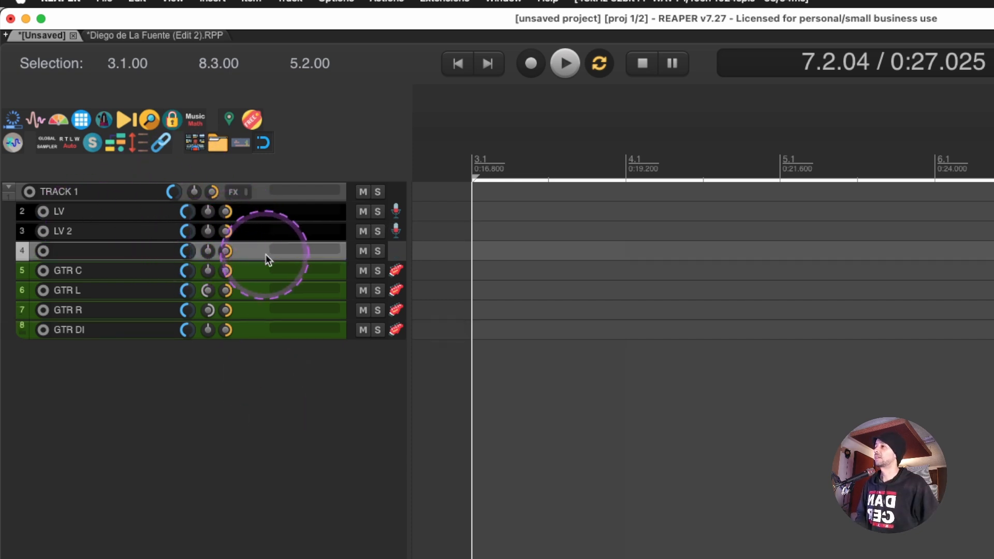
drag(253, 246, 256, 337)
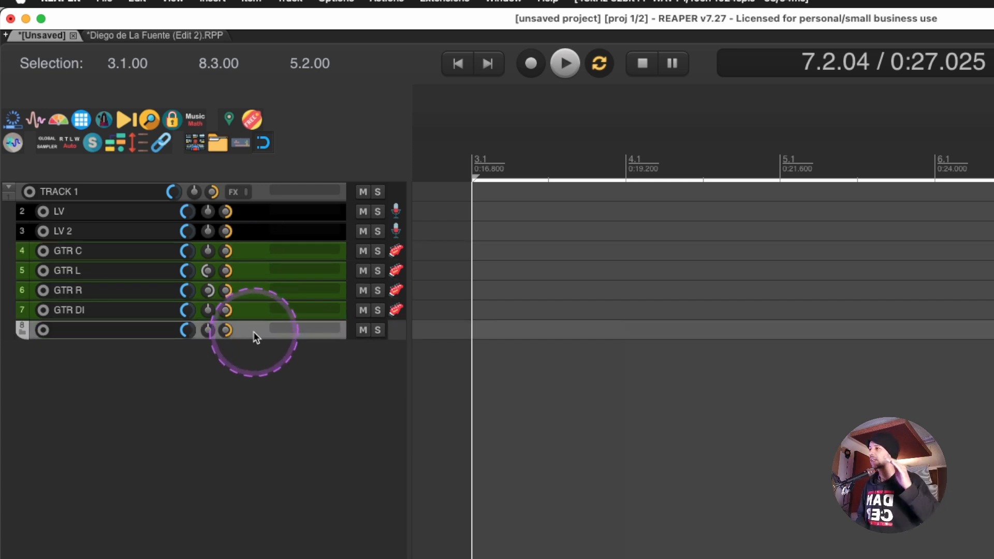
double_click(159, 332)
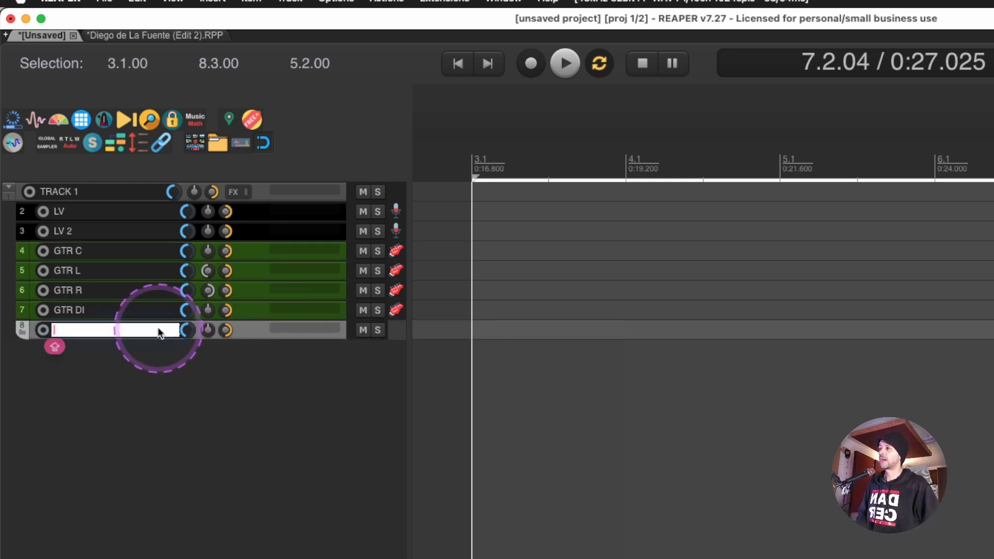
text(AD LIB)
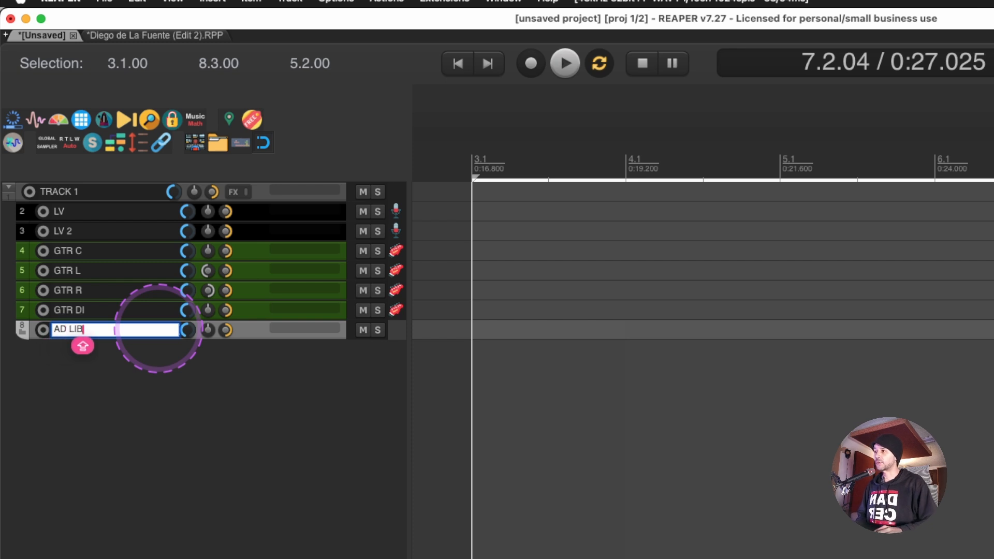
Add a BGV track below AD LIB inside the folder and arm both tracks for recording on Input 5
key(Tab)
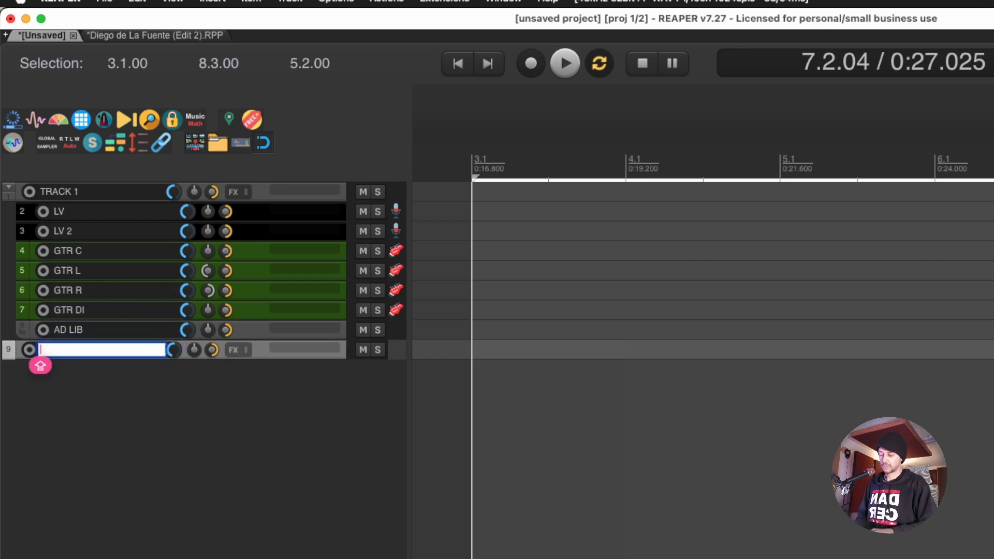
text(BGV)
key(Return)
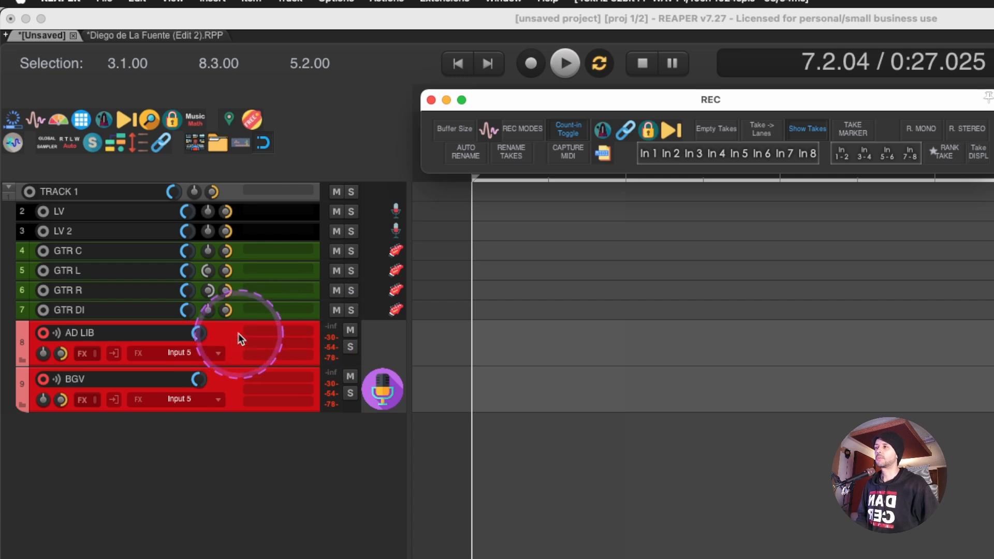
click(221, 332)
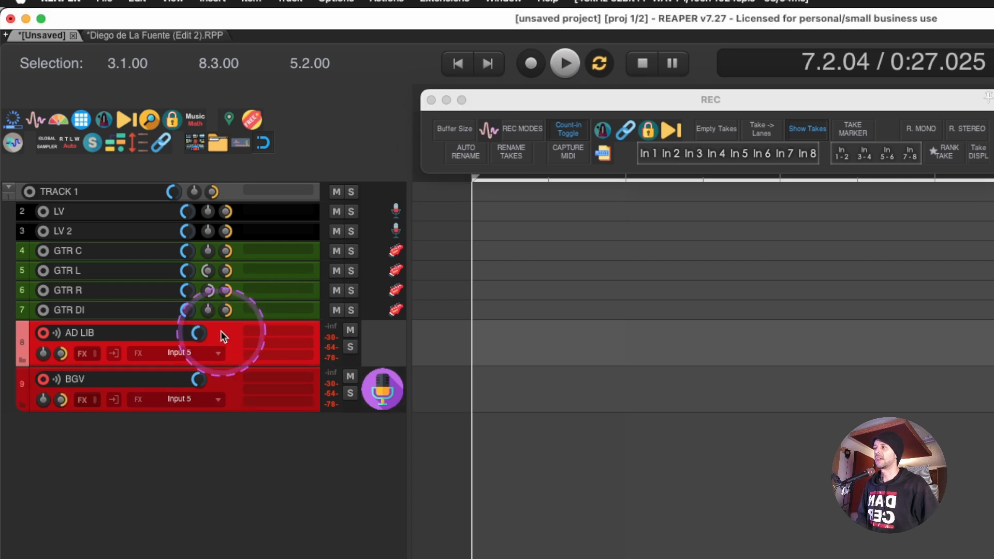
Disarm the AD LIB and BGV tracks
key(F7)
click(241, 354)
key(F7)
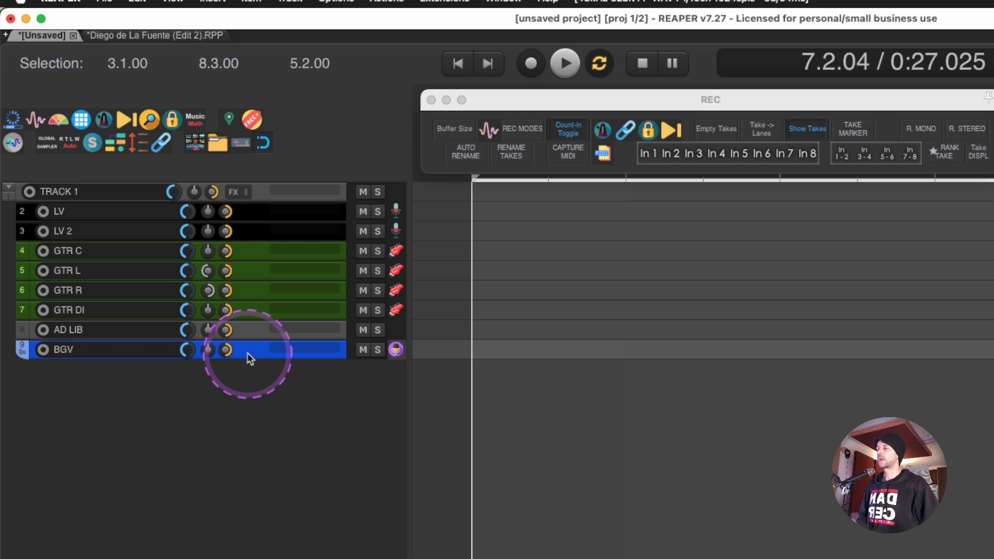
Duplicate the TRACK 1 folder together with all its child tracks
click(260, 192)
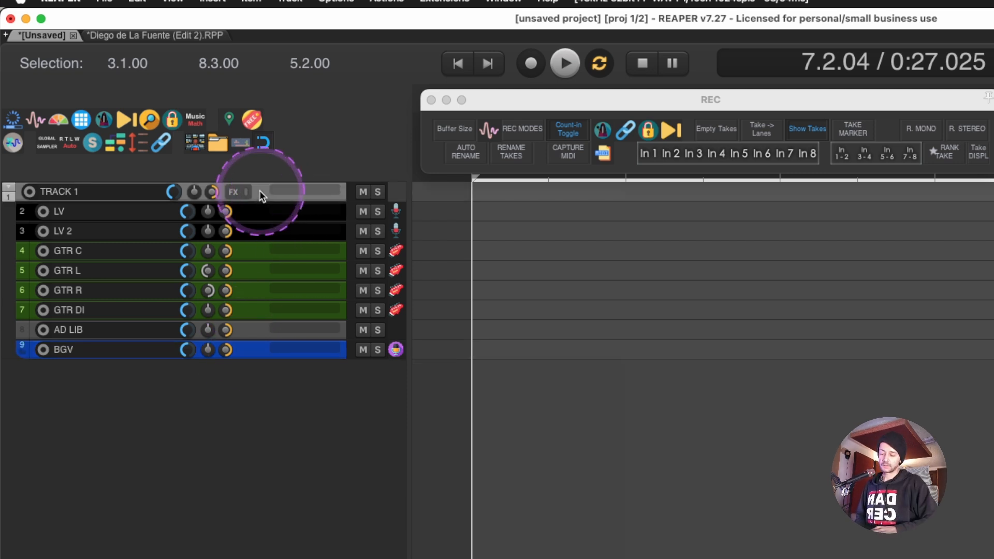
key(shift+slash)
click(59, 292)
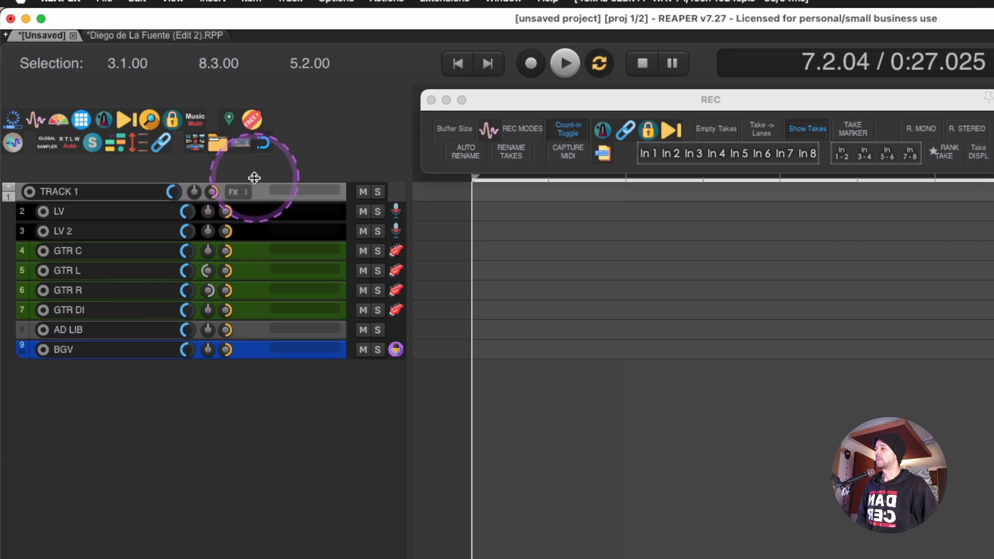
click(255, 213)
shift+click(260, 350)
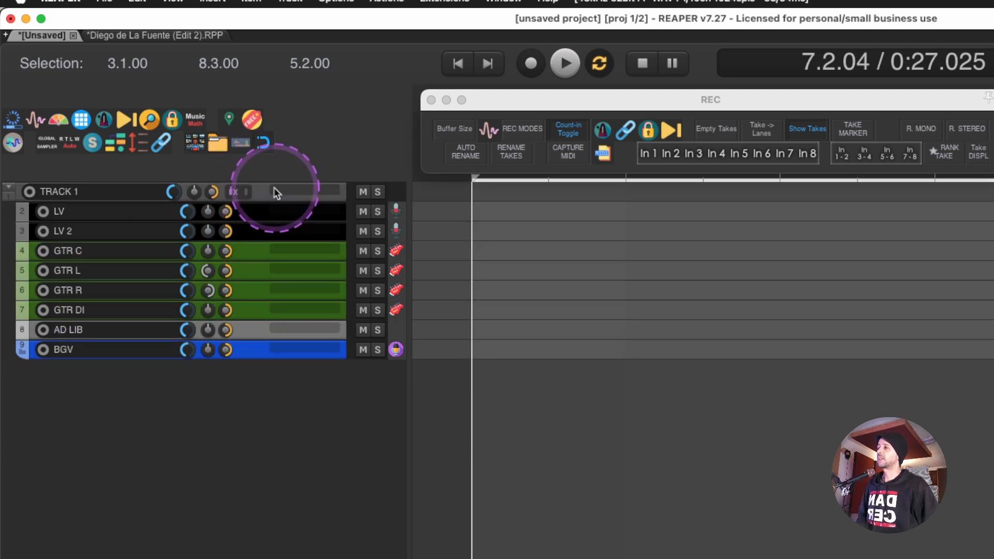
click(261, 190)
key(super+d)
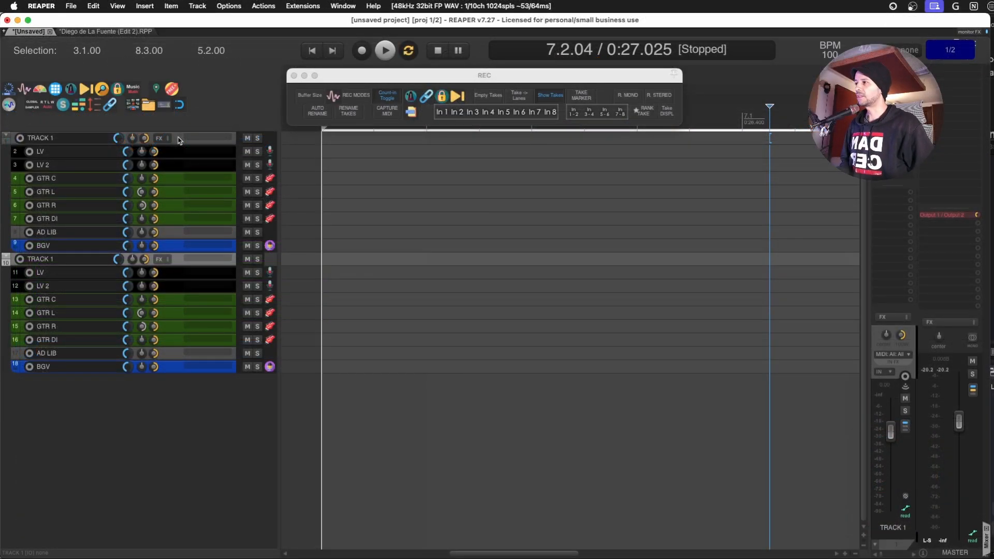
key(super+d)
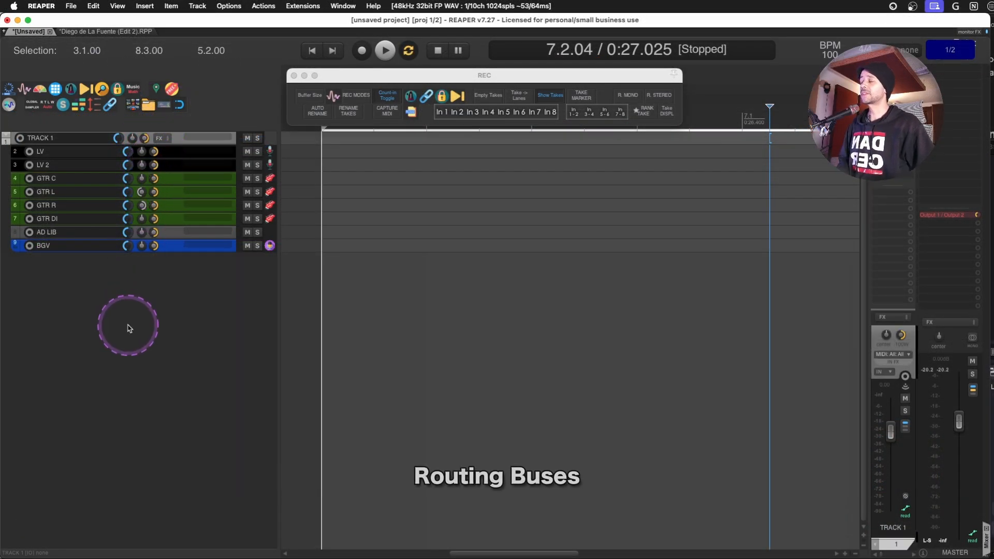
Add three empty tracks below BGV, outside the TRACK 1 folder
click(163, 399)
click(138, 395)
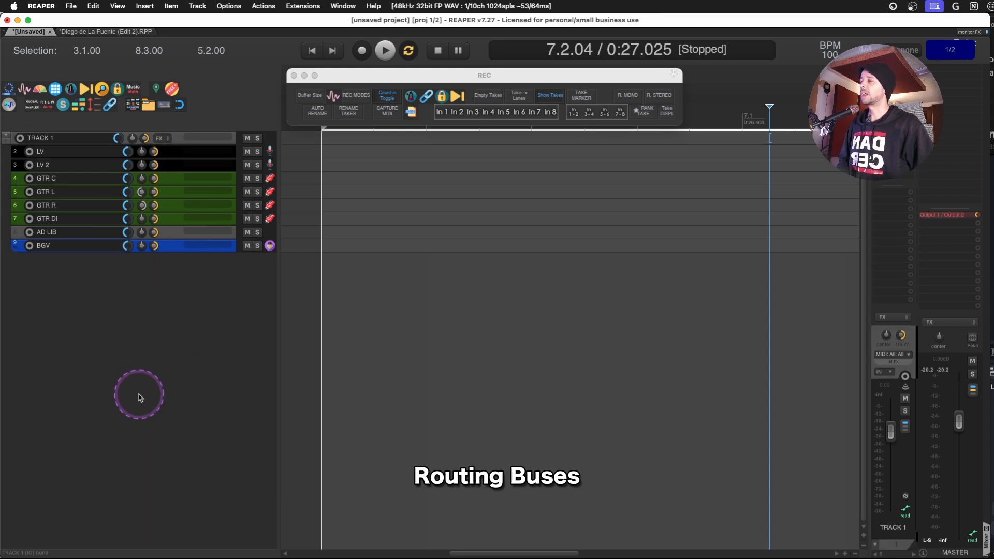
double_click(139, 394)
double_click(157, 377)
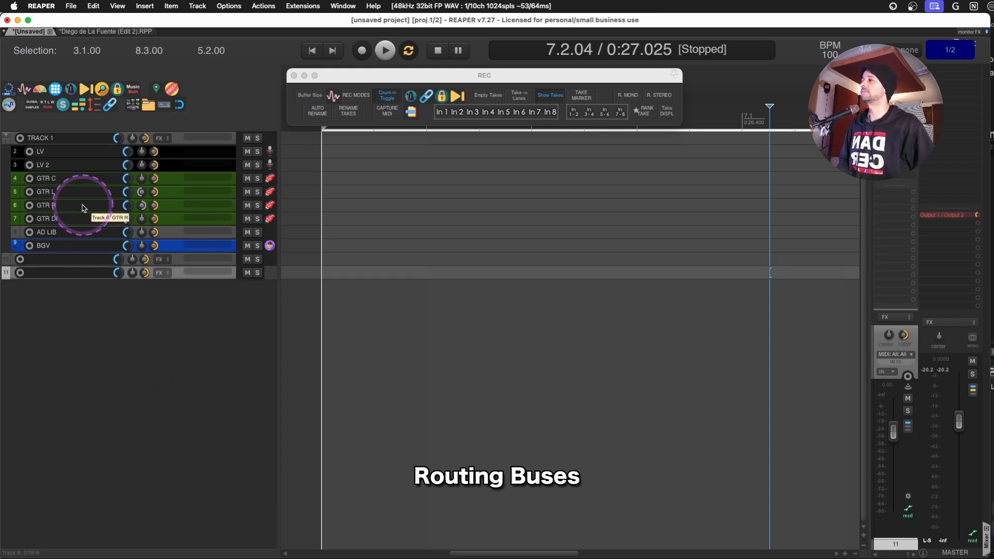
double_click(82, 333)
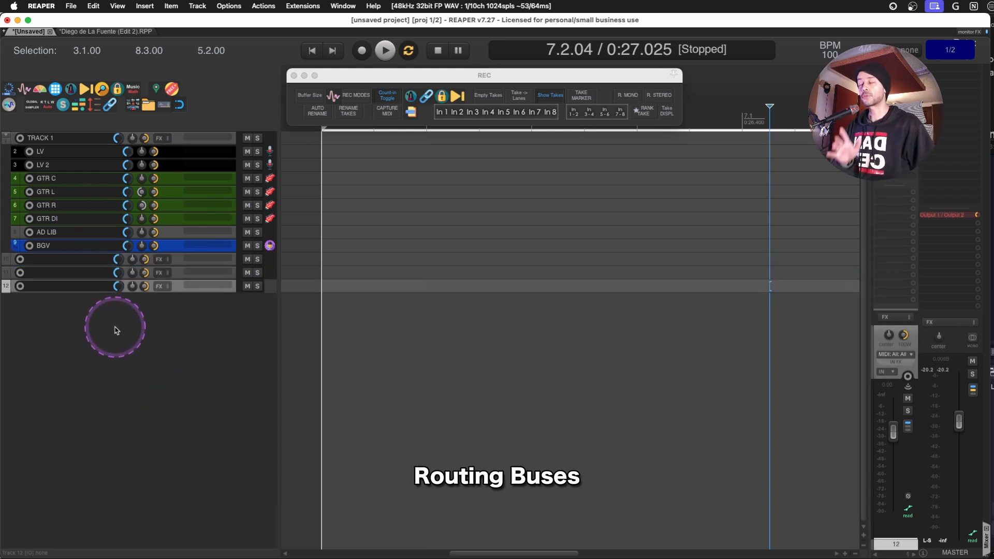
Name the three new tracks BUS LV, BUS GTR C and BUS GTR DI
double_click(65, 263)
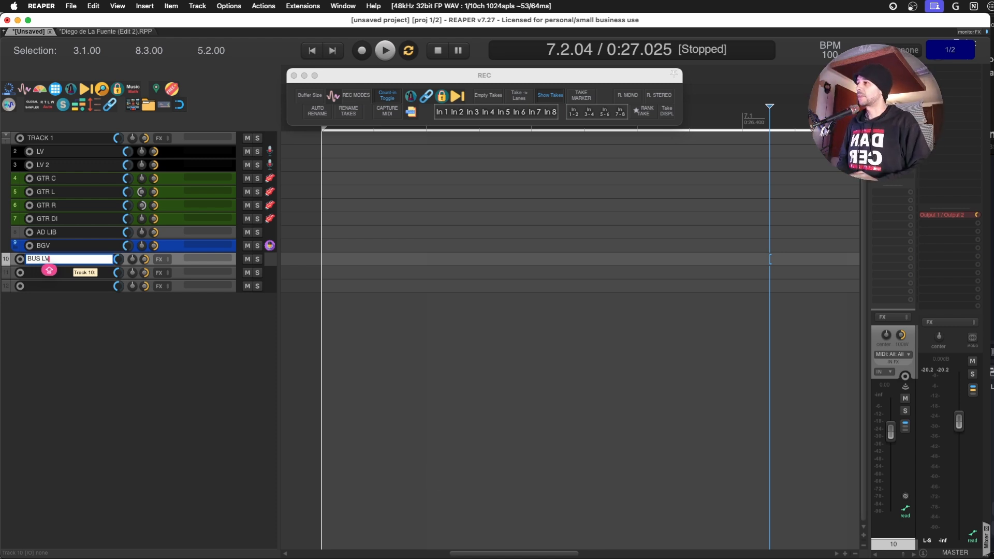
key(Tab)
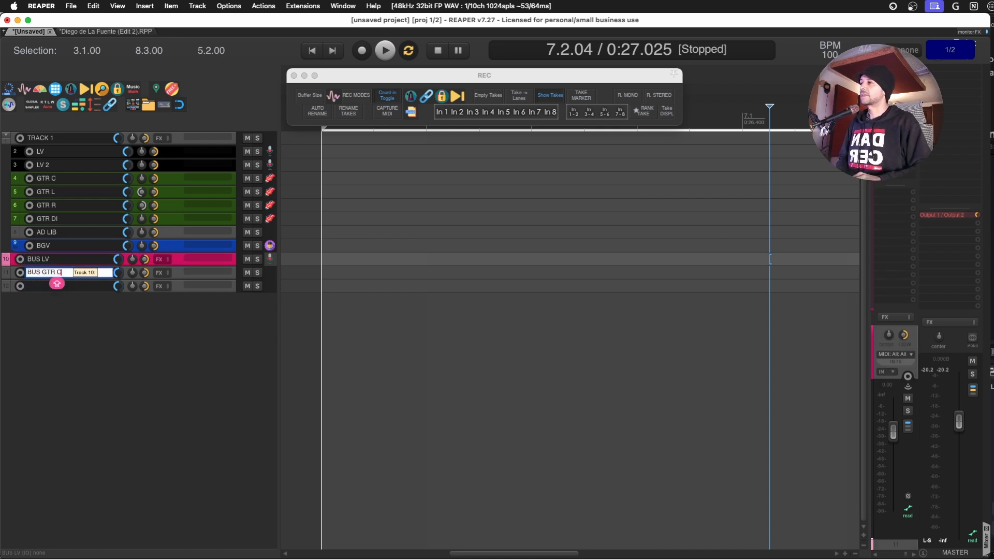
key(Tab)
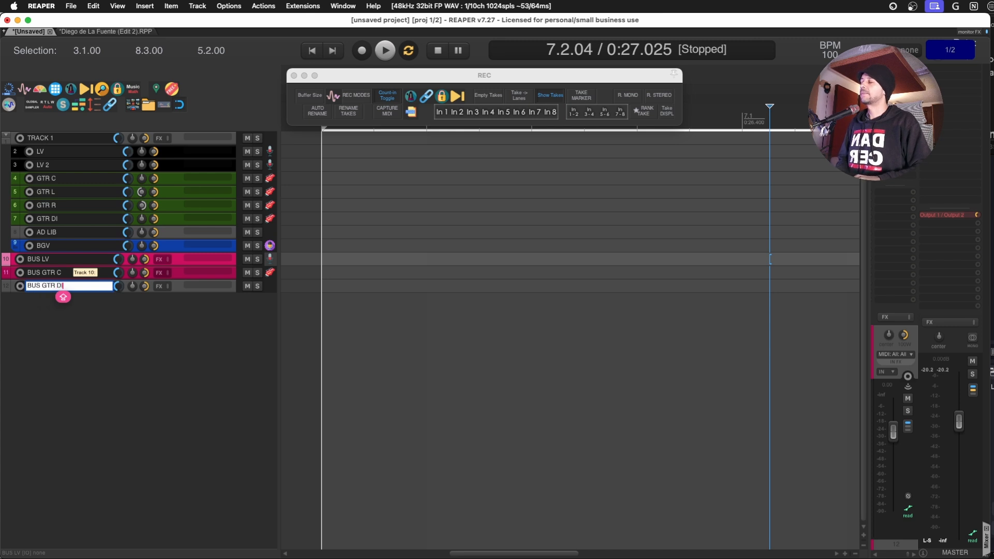
key(Return)
Insert a track between BUS LV and BUS GTR C and name it BUS GTR ROOM
key(super+t)
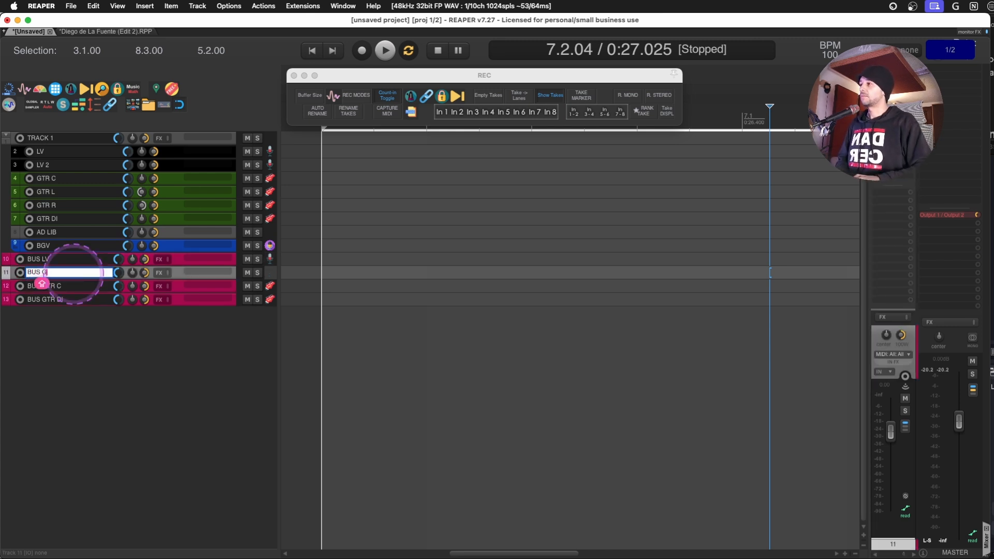
text(BUS GTR ROOM)
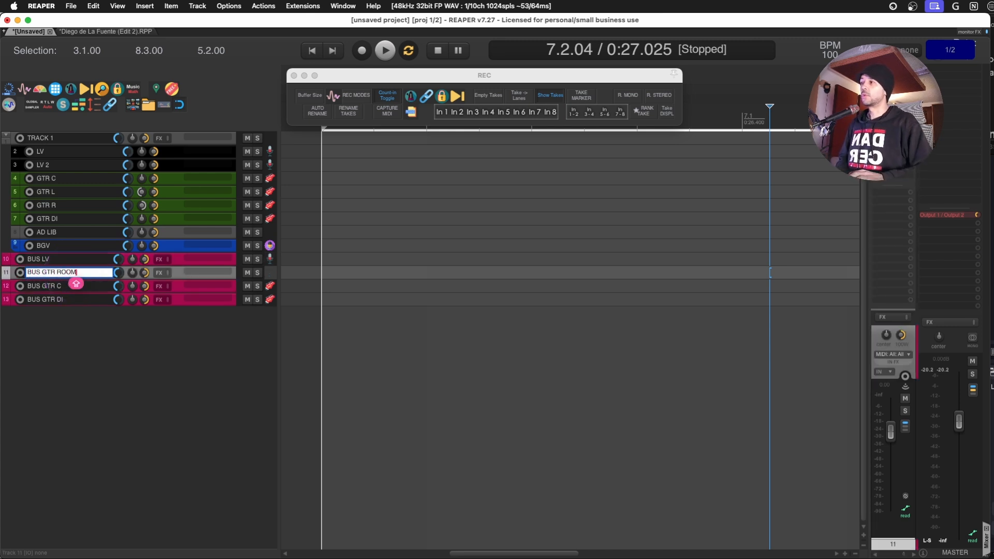
key(Return)
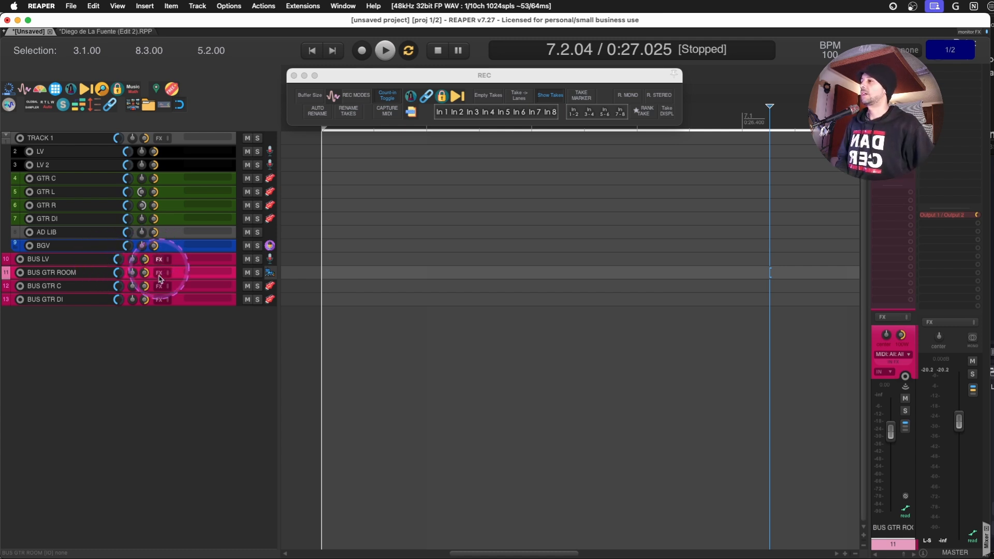
Add two tracks below BUS GTR DI and name them BUS AD LIBS and BUS BGV
click(180, 263)
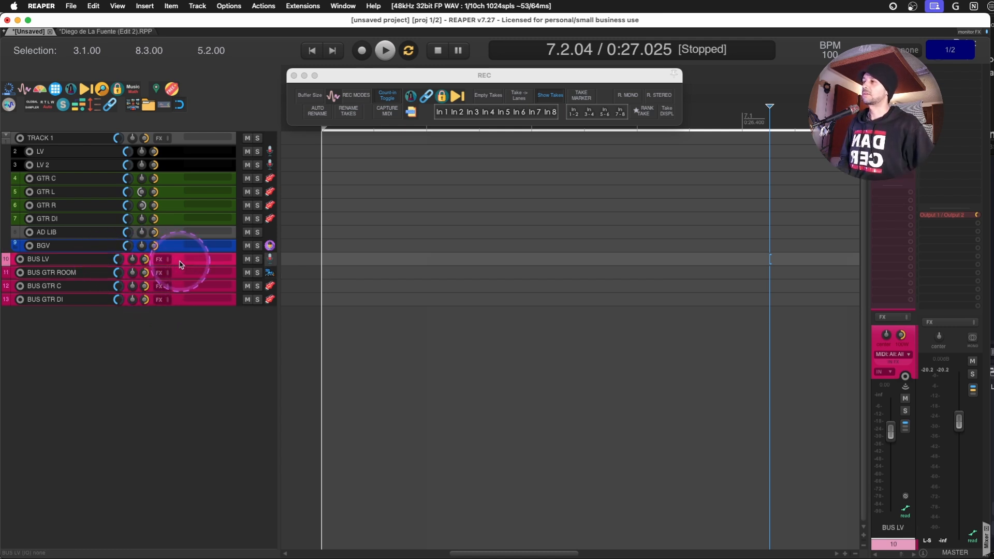
click(180, 320)
text(BUS AD LIBS)
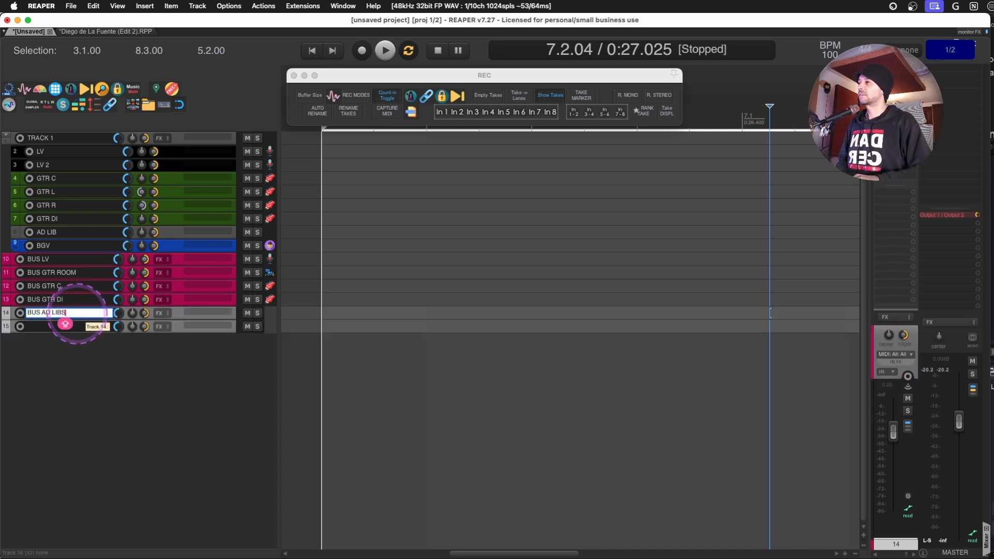
key(Tab)
text(BUS B)
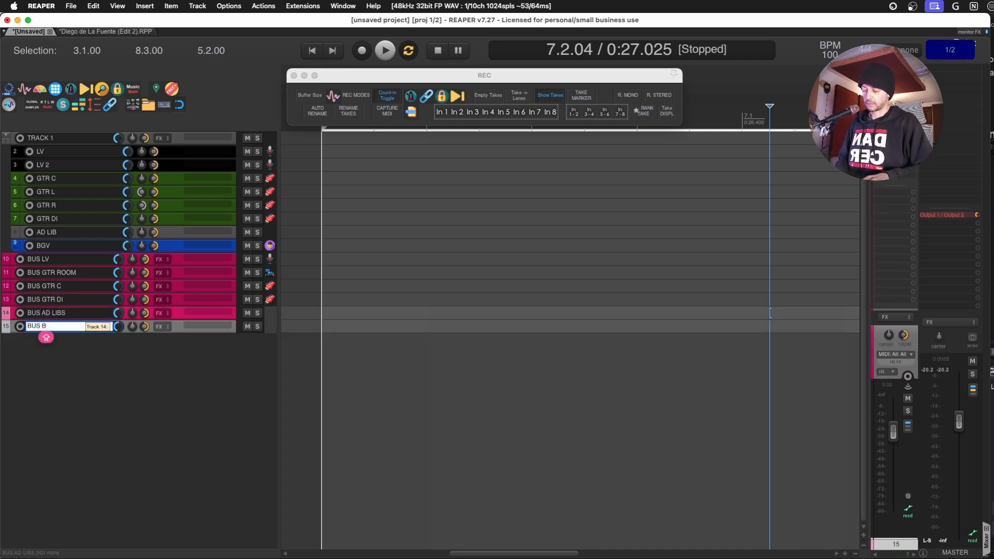
text(GV)
key(Return)
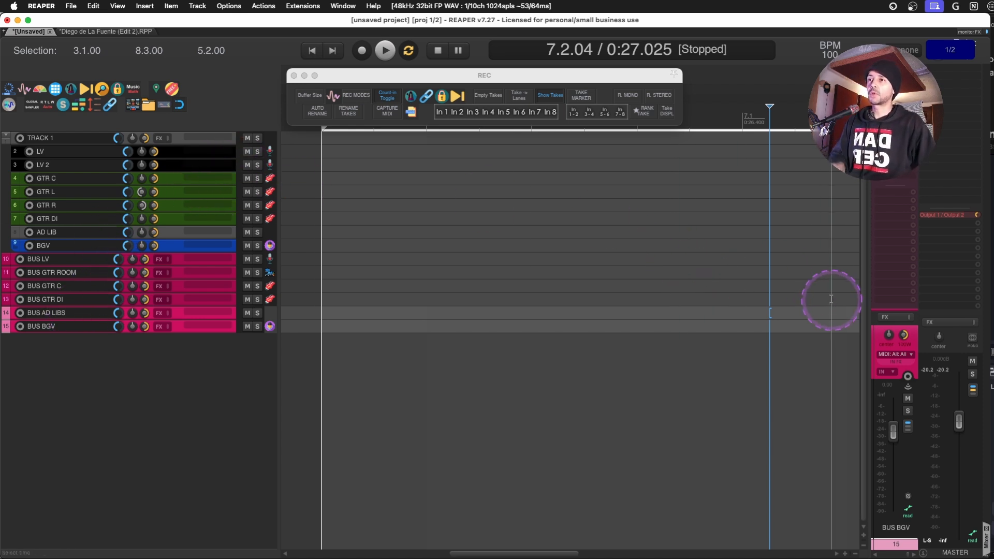
Widen the docked mixer and reduce the height of the sends area in its channel strips
drag(868, 330, 633, 285)
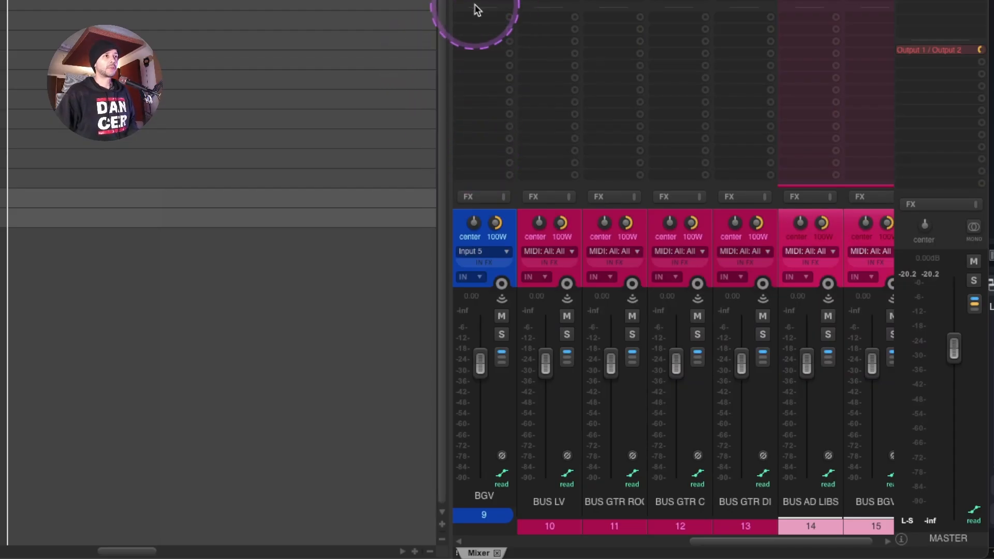
click(476, 10)
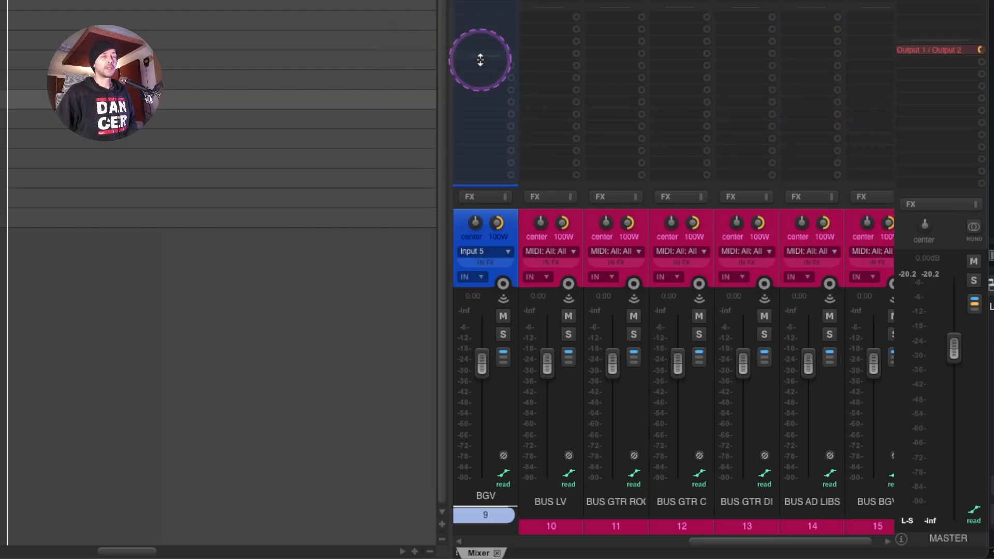
drag(550, 13, 552, 96)
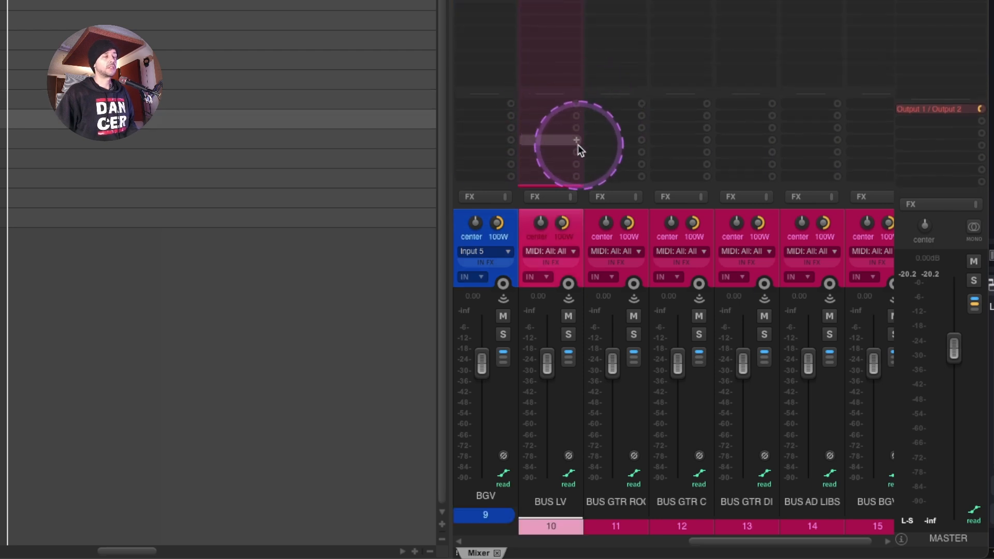
Examine the theme's extended mixer controls for showing FX inserts and sends
click(0, 0)
mouse_move(22, 305)
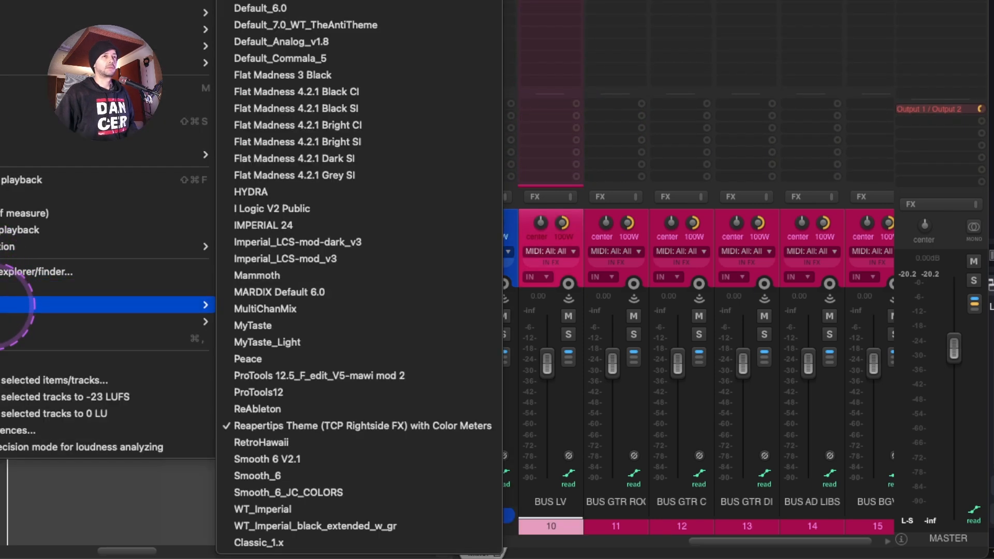
click(290, 0)
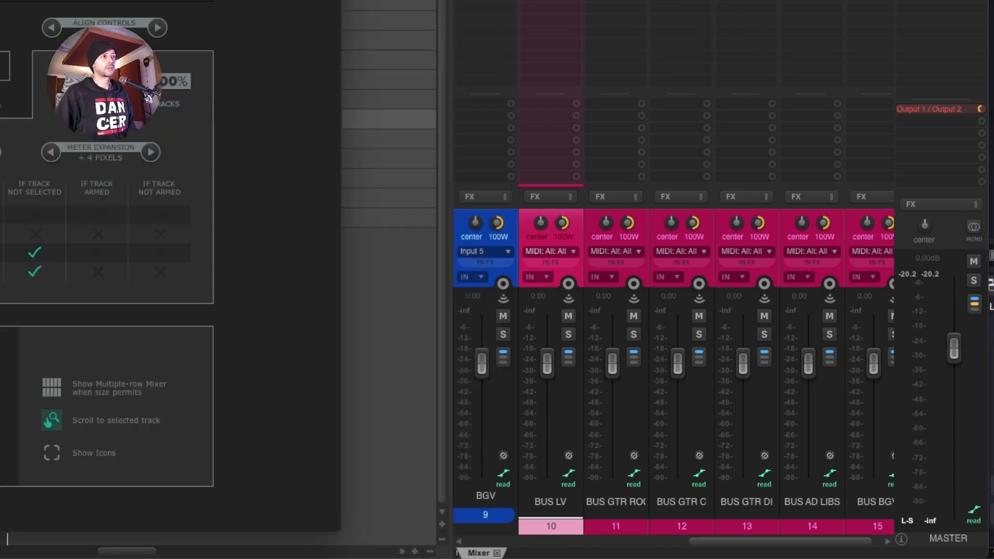
drag(259, 0, 531, 3)
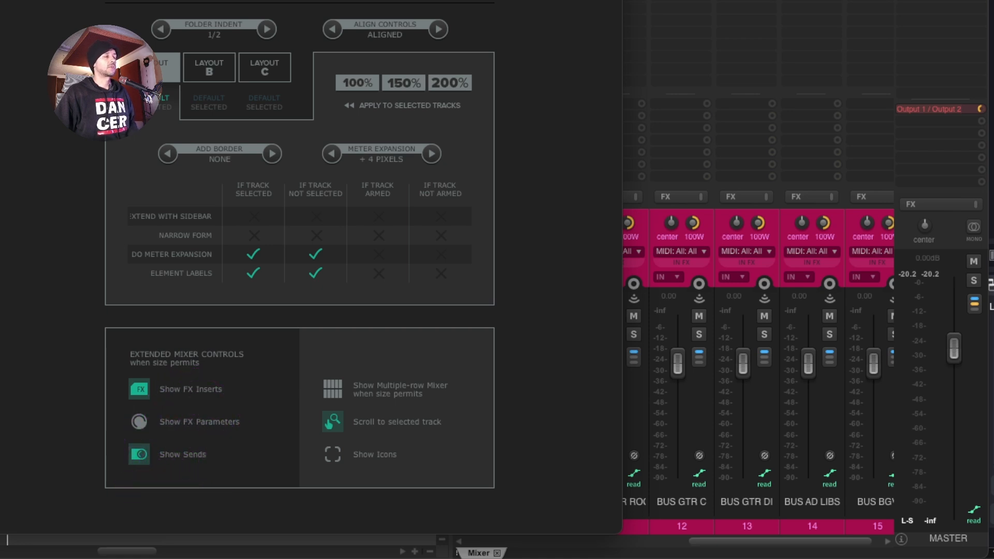
key(Escape)
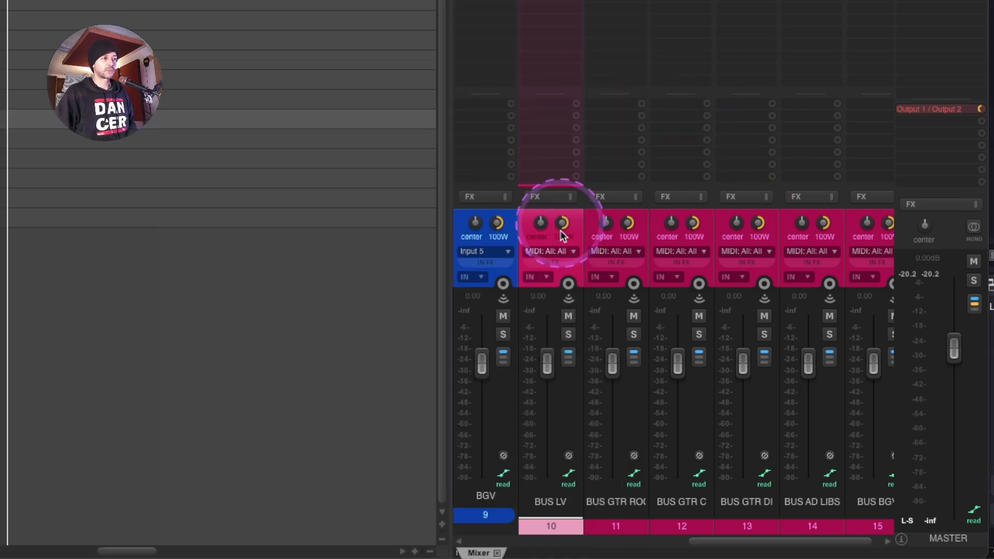
Create a post-fader send from the LV track to BUS LV and review LV's routing settings
drag(732, 538, 455, 538)
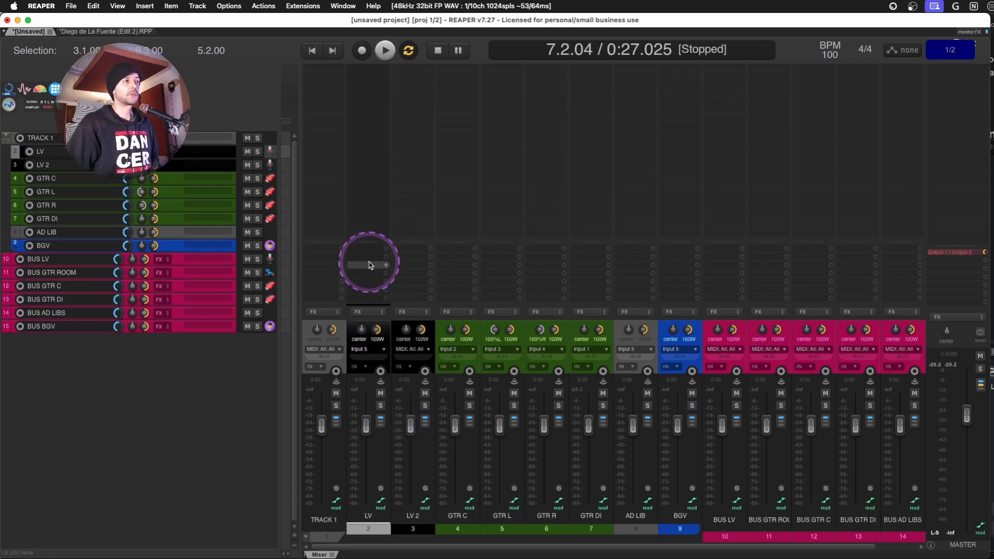
click(369, 263)
drag(369, 262, 722, 268)
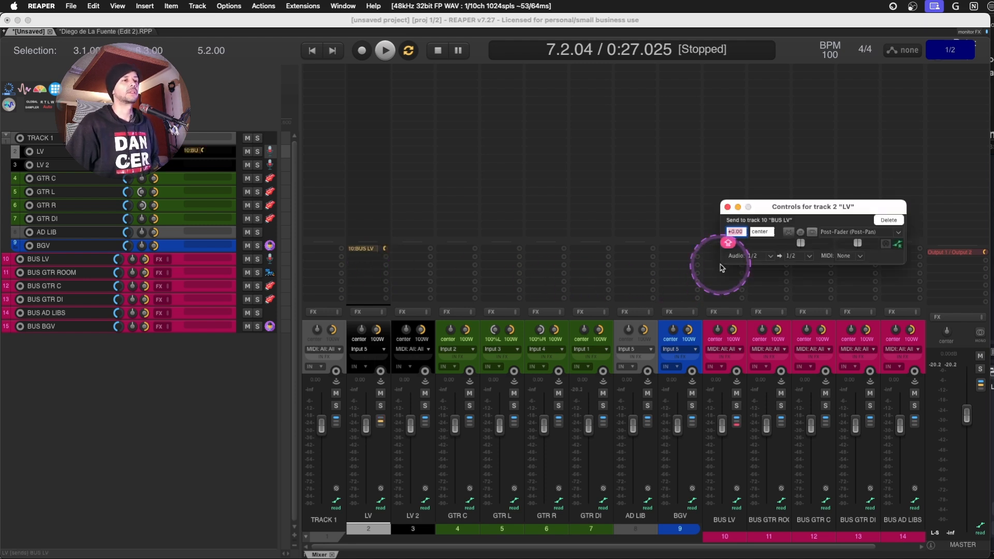
click(727, 207)
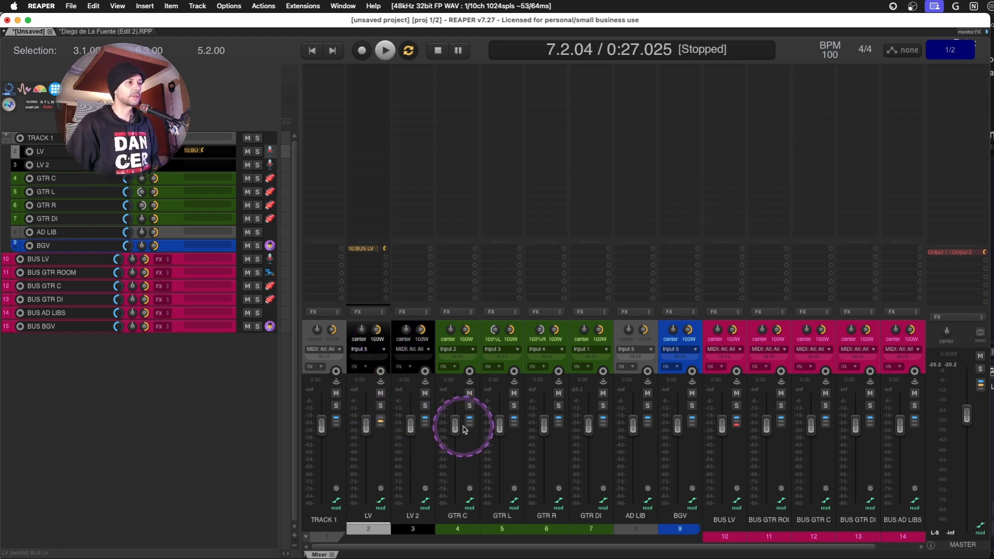
click(381, 423)
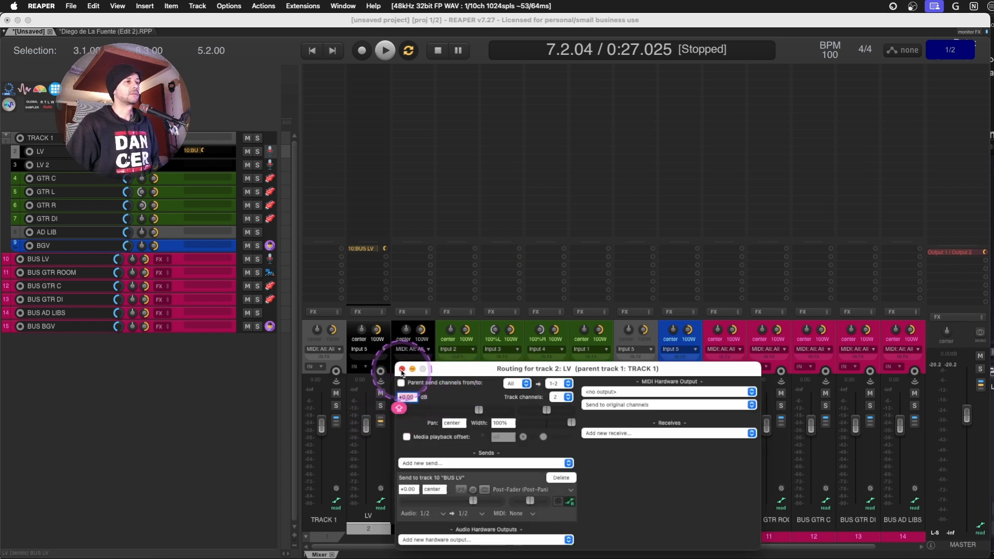
click(401, 369)
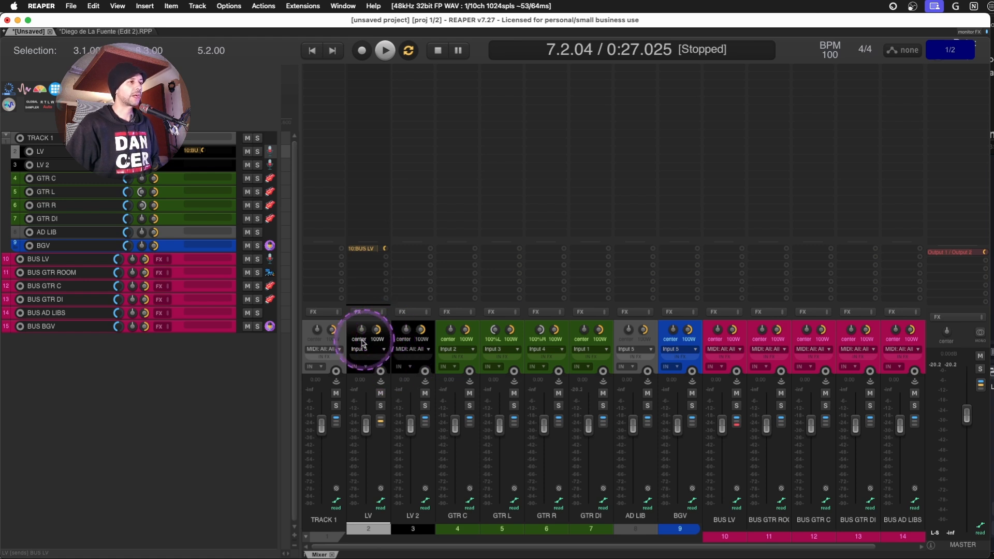
Turn off the master send of the TRACK 1 folder track
click(341, 329)
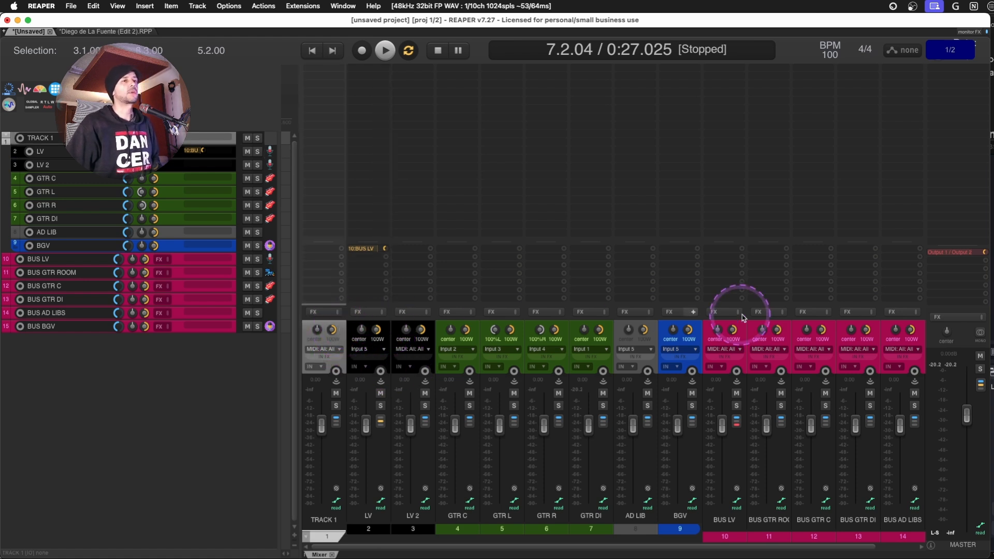
click(336, 420)
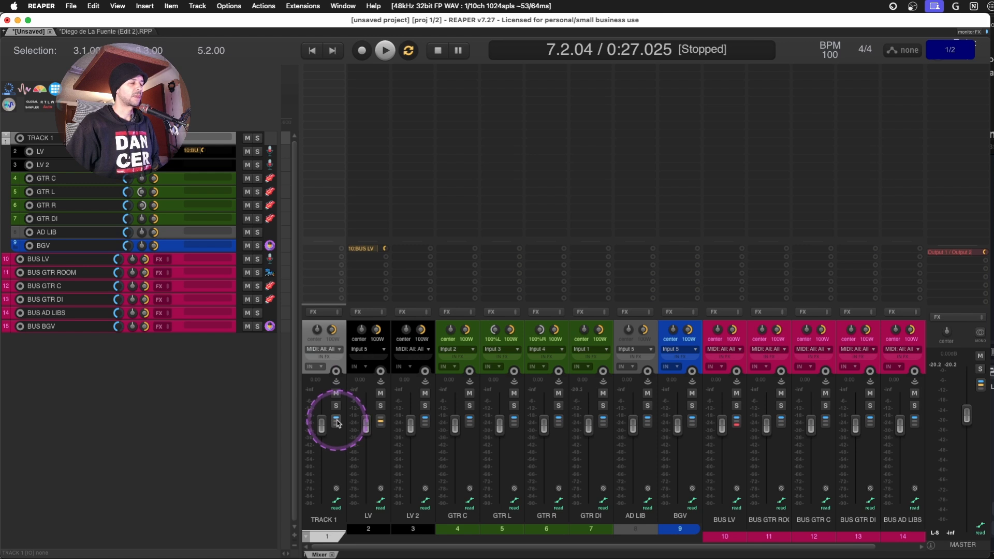
click(389, 340)
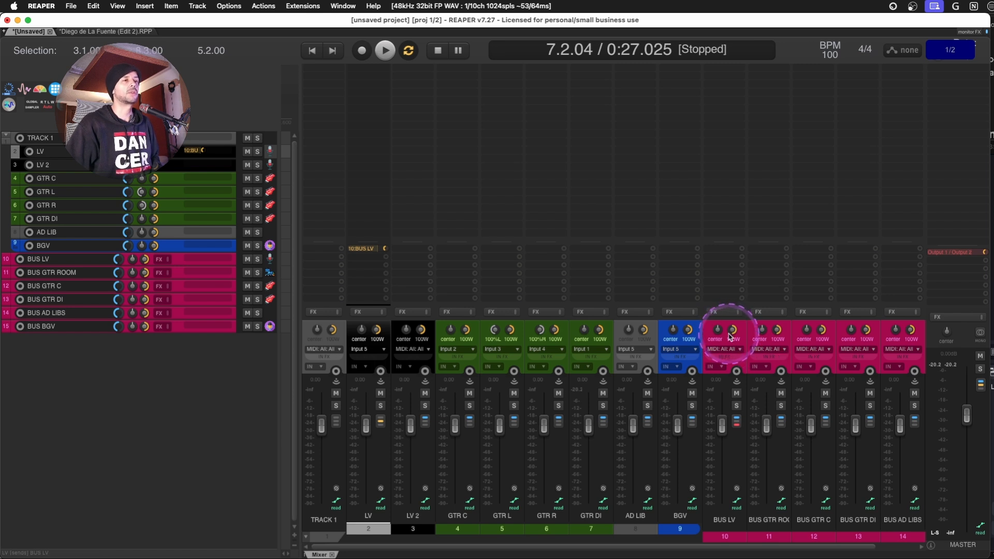
Create sends from LV 2 to BUS LV, GTR C and GTR DI to their matching buses, and GTR L and GTR R to BUS GTR ROOM
click(422, 334)
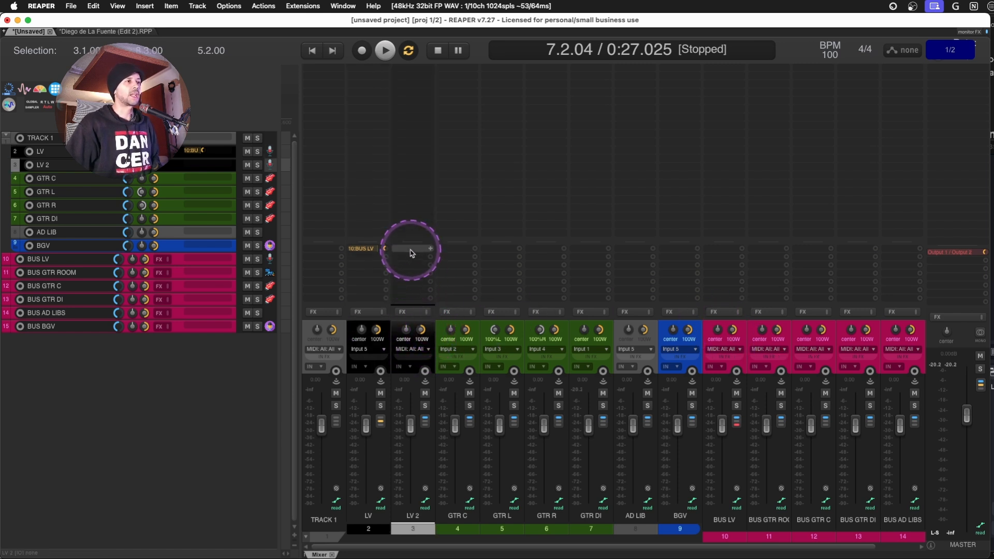
drag(720, 256, 720, 257)
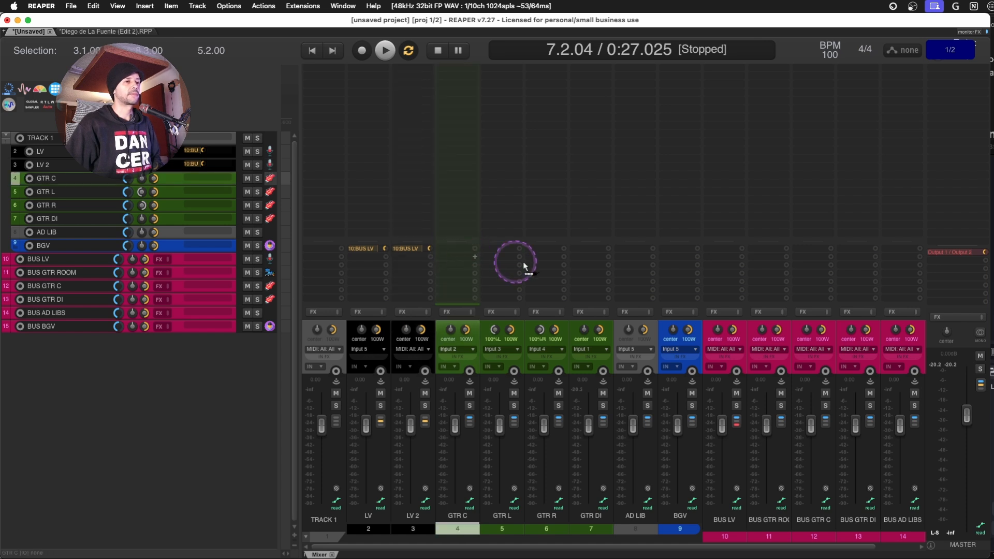
click(541, 249)
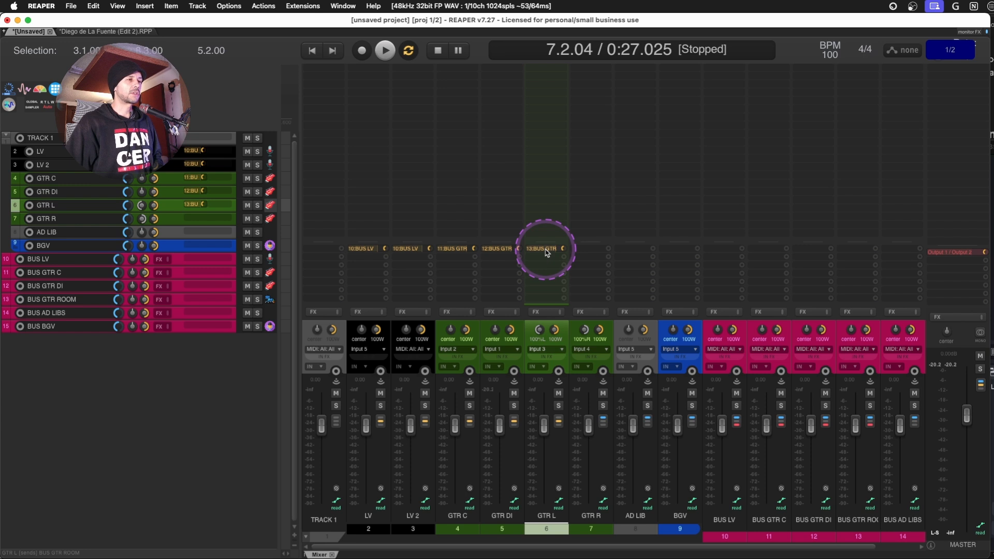
drag(544, 250, 586, 251)
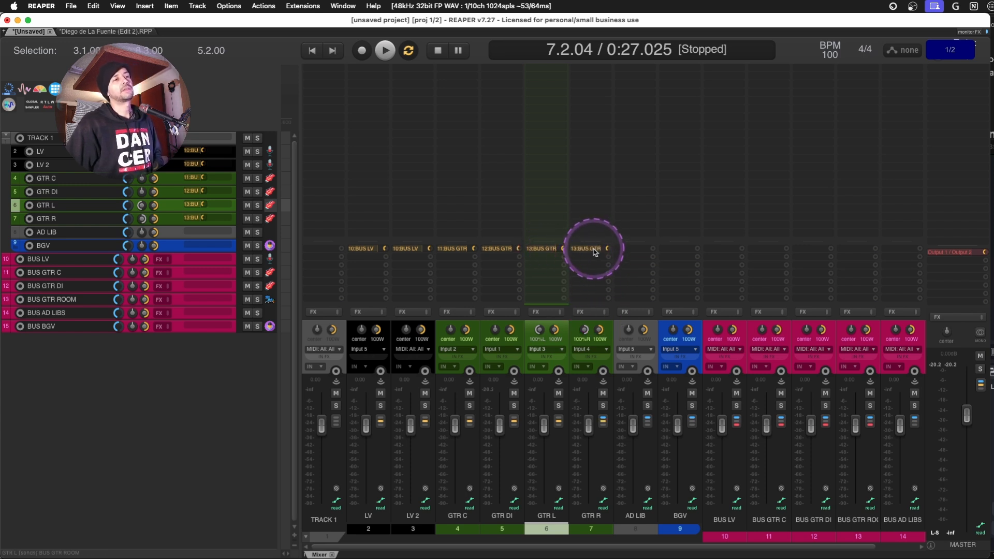
click(593, 332)
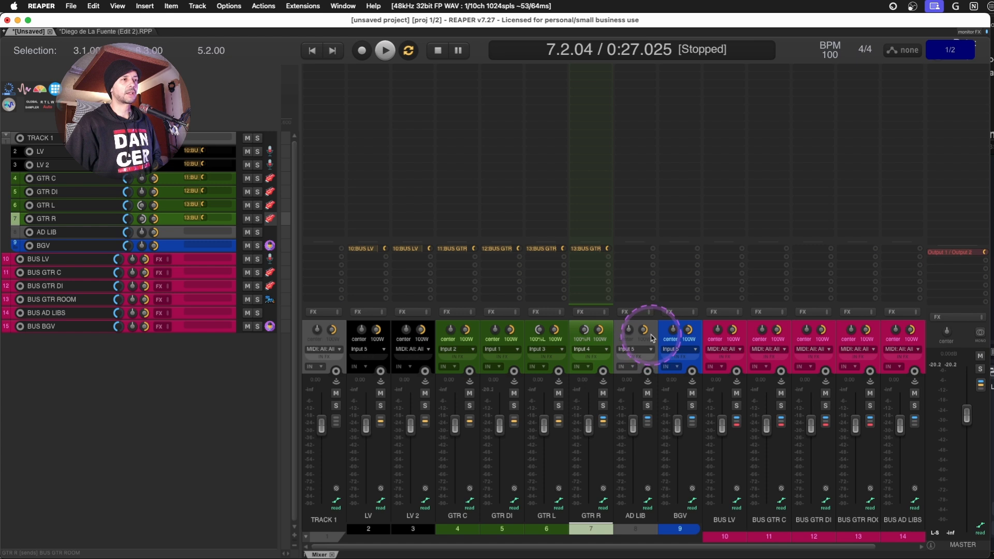
Create sends from AD LIB to BUS AD LIBS and from BGV to BUS BGV, and hide the mixer
click(634, 318)
drag(888, 290, 890, 290)
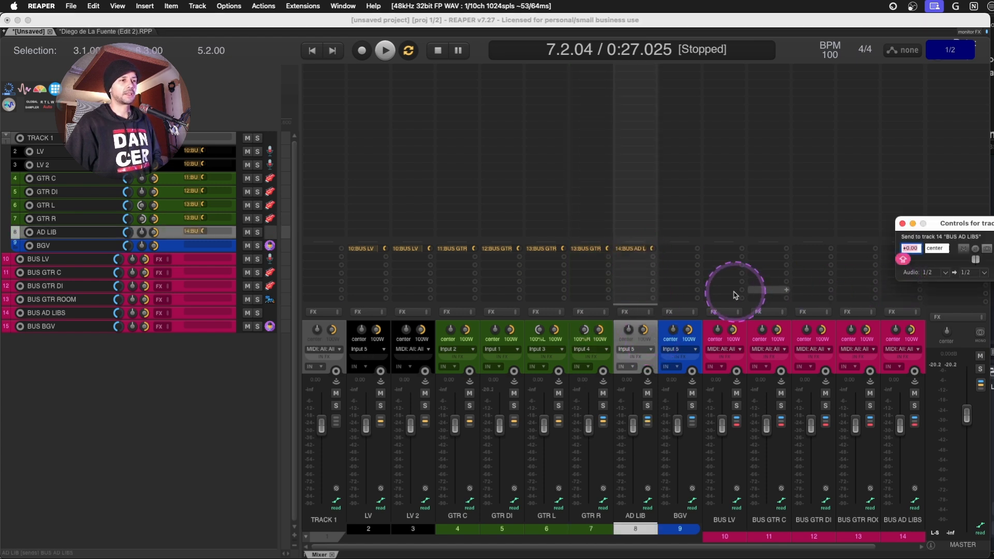
key(Escape)
drag(681, 278, 897, 279)
key(Escape)
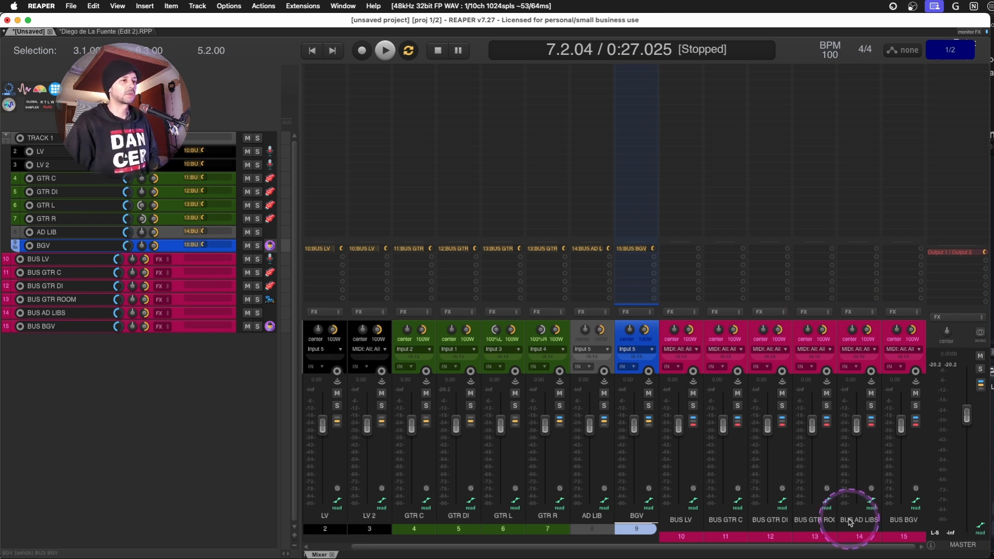
drag(850, 547, 684, 544)
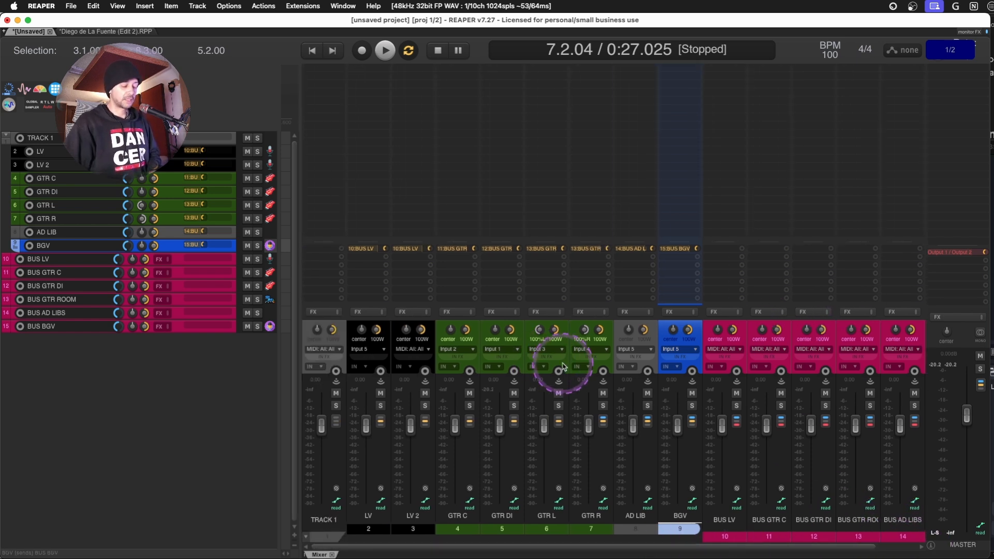
key(super+m)
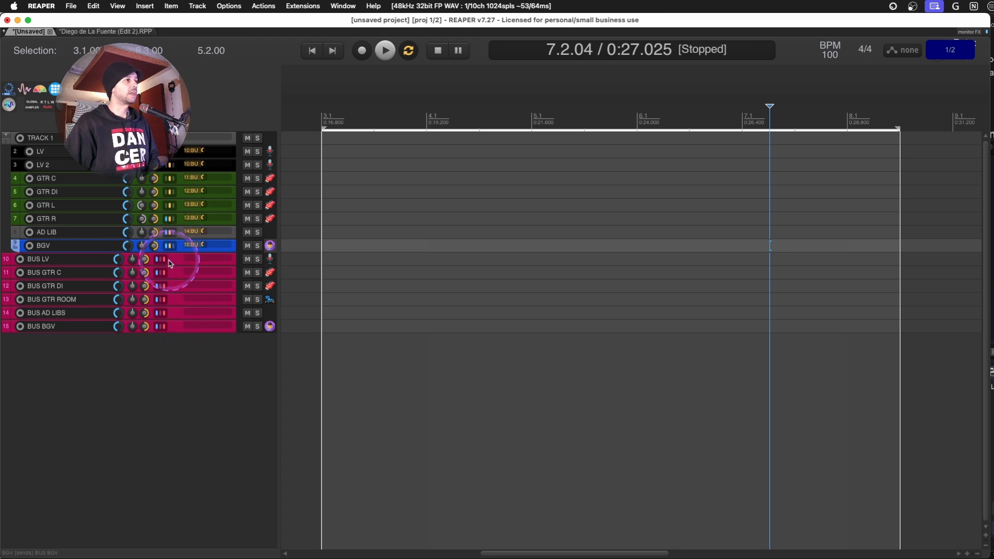
Add PSP InfiniStrip Mono to BUS LV and PSP VintageWarmer2 to BUS GTR DI, closing both plugin windows
click(207, 261)
click(208, 264)
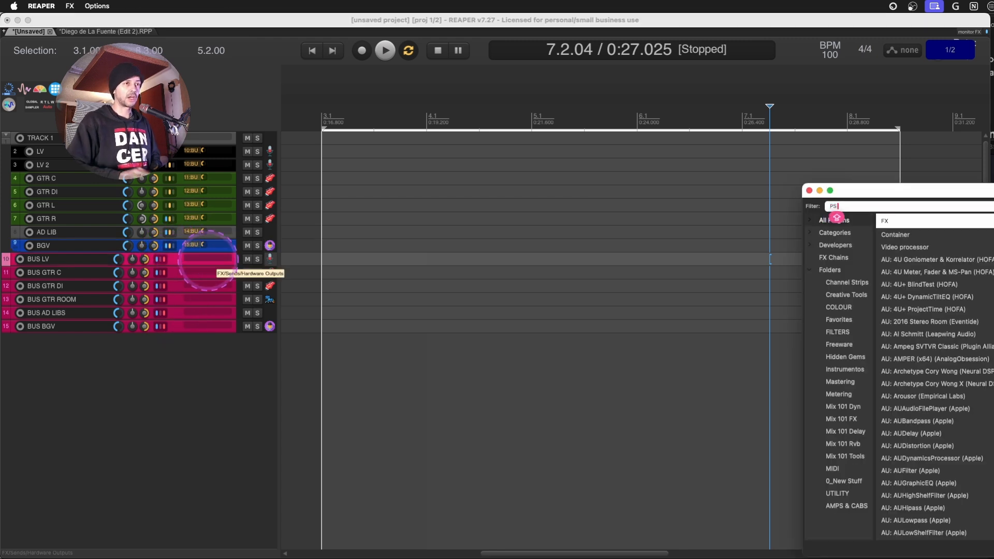
text(PS IUN)
key(BackSpace)
key(BackSpace)
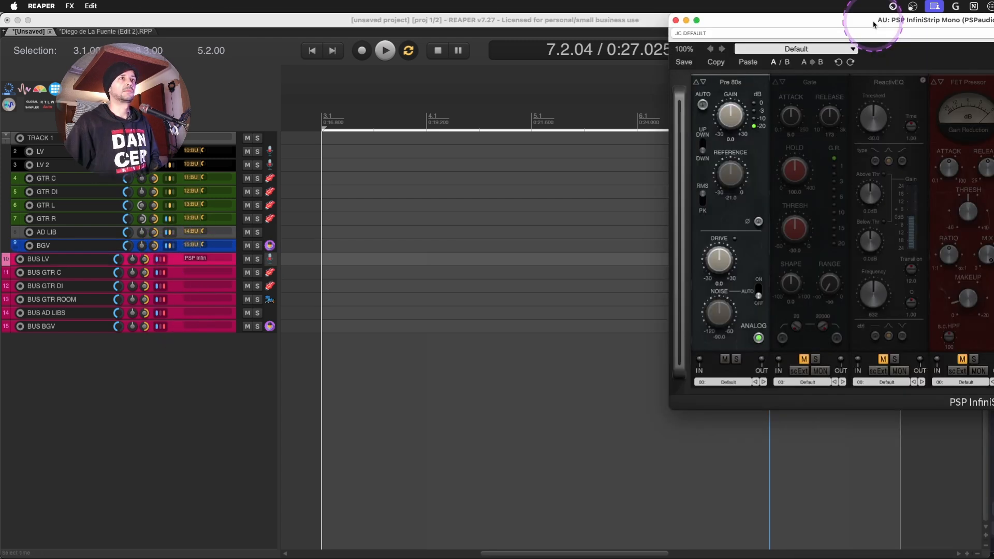
drag(876, 23, 541, 162)
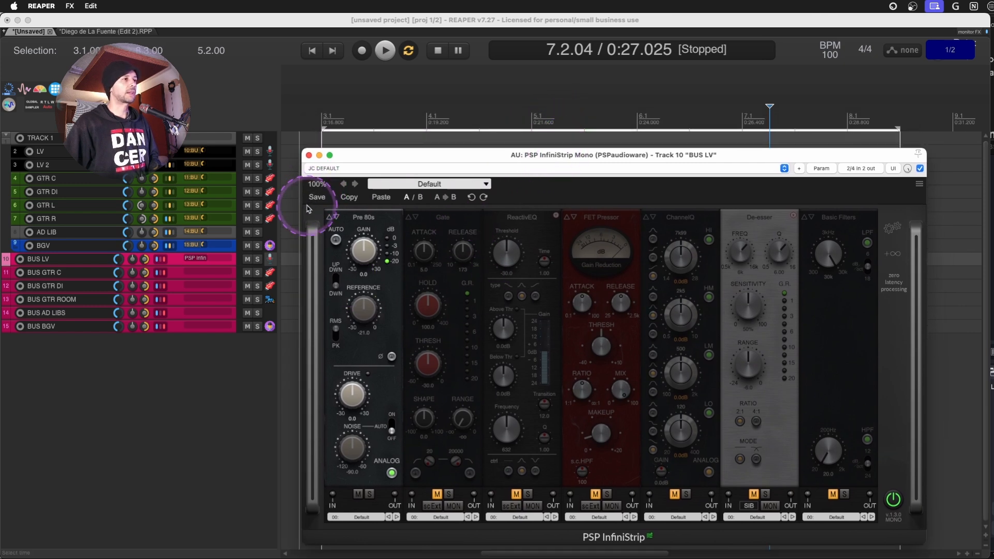
click(309, 155)
click(195, 284)
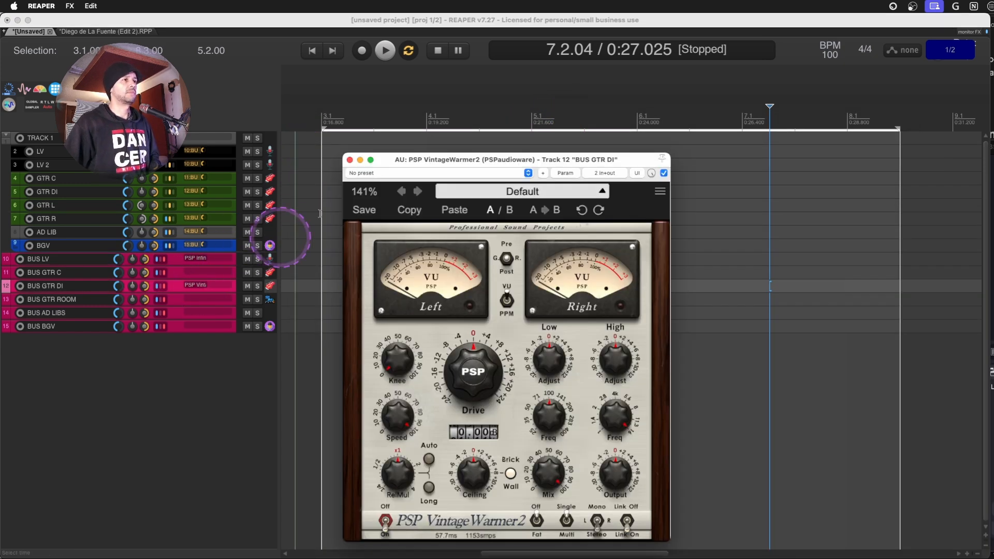
click(349, 160)
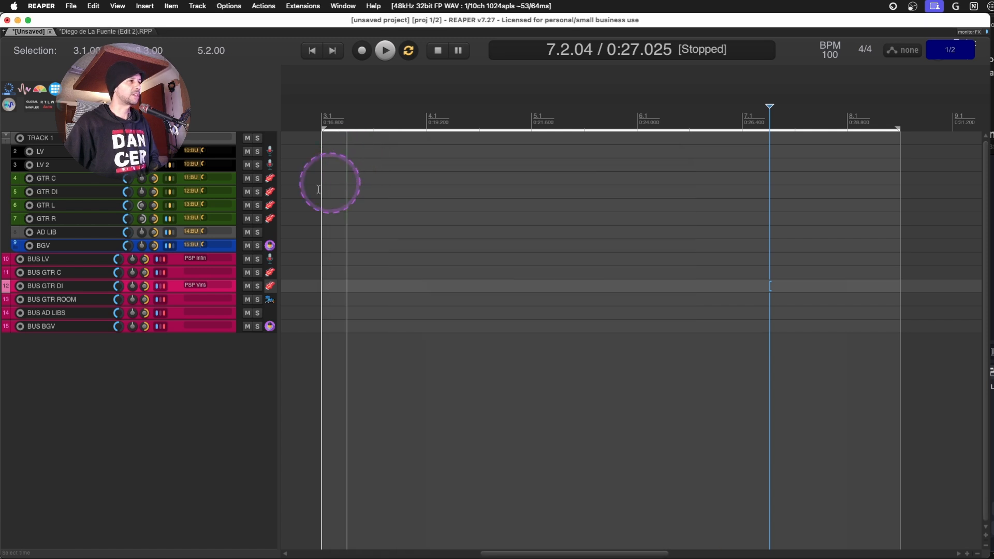
Add ReaEQ to BUS GTR ROOM and raise its high-pass frequency to about 196 Hz
click(204, 299)
text(RE)
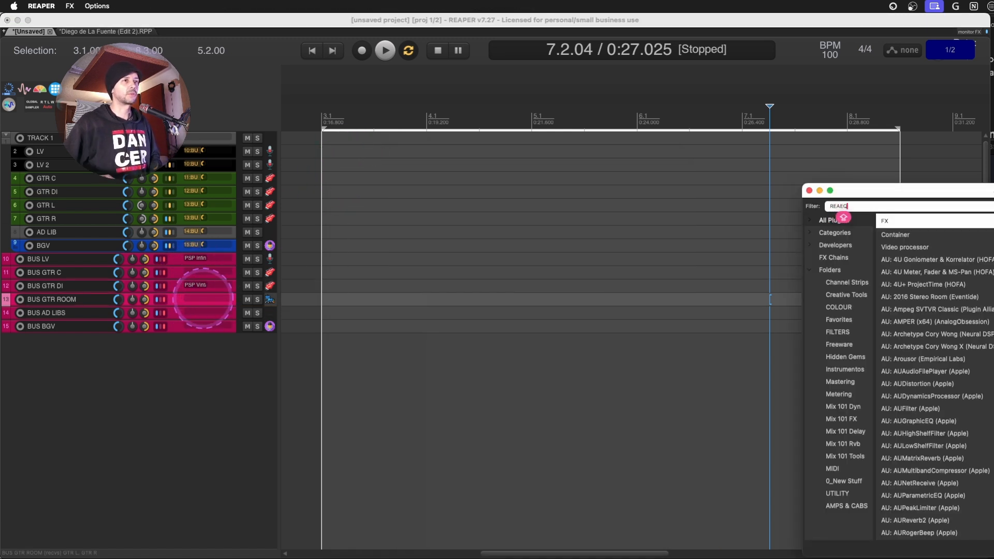
text(AEQ)
key(Return)
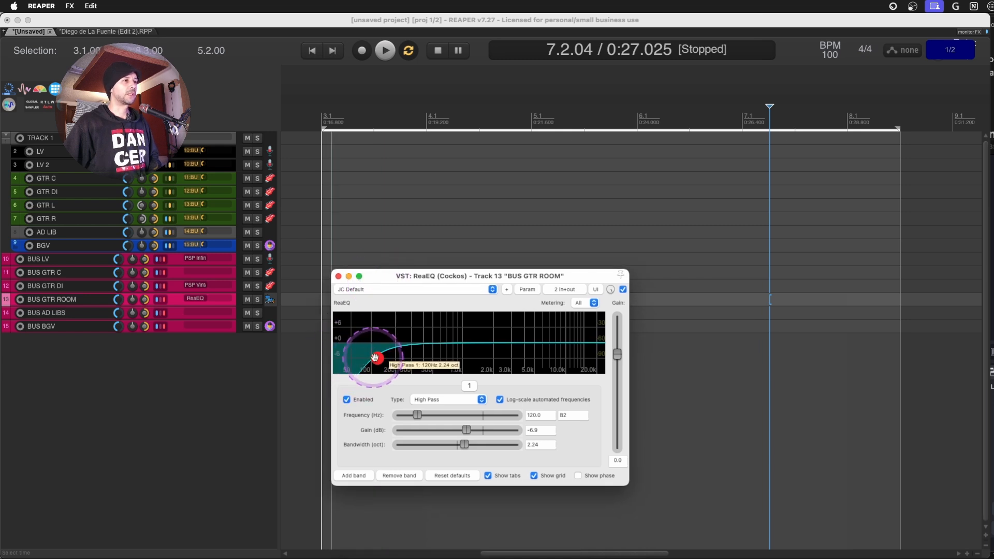
drag(375, 357, 395, 357)
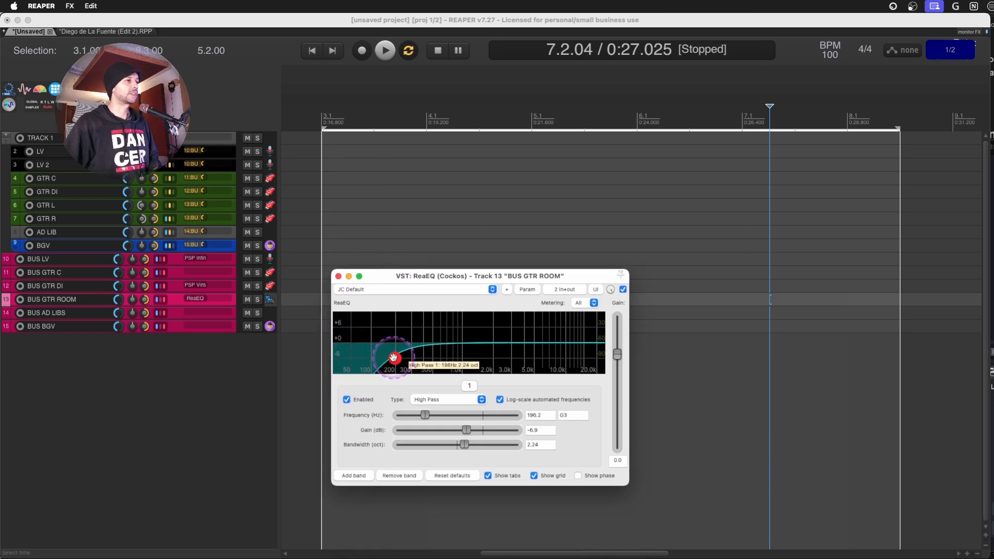
click(339, 277)
Enable the embedded UI of ReaEQ in the BUS GTR ROOM track control panel
right_click(196, 299)
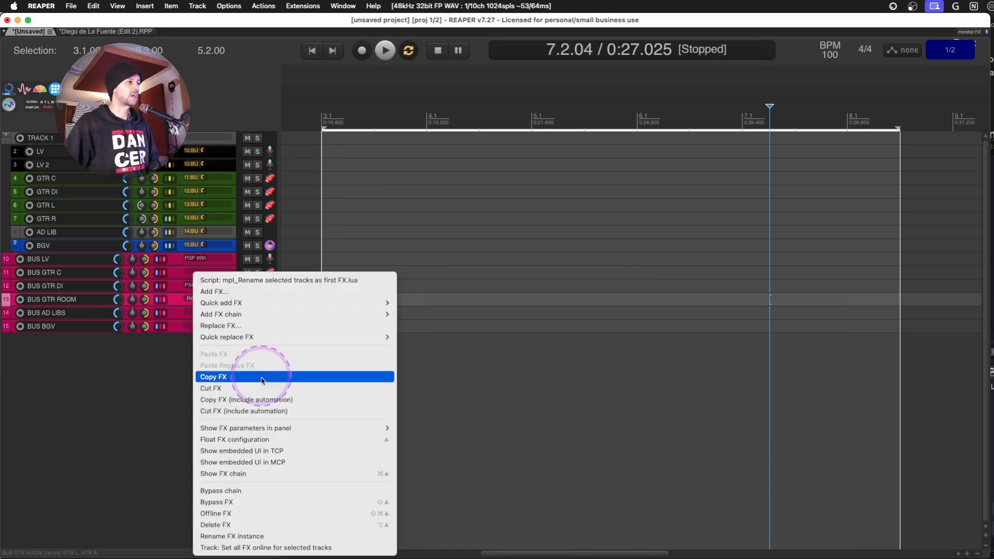
click(280, 450)
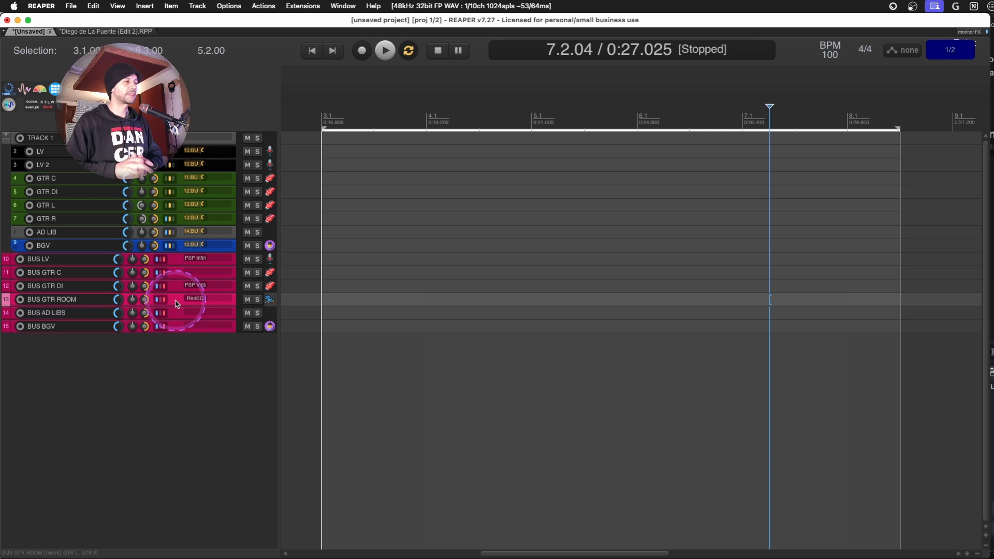
Insert a track named RVB LV below BUS LV and create a post-fader send to it from BUS LV
click(179, 261)
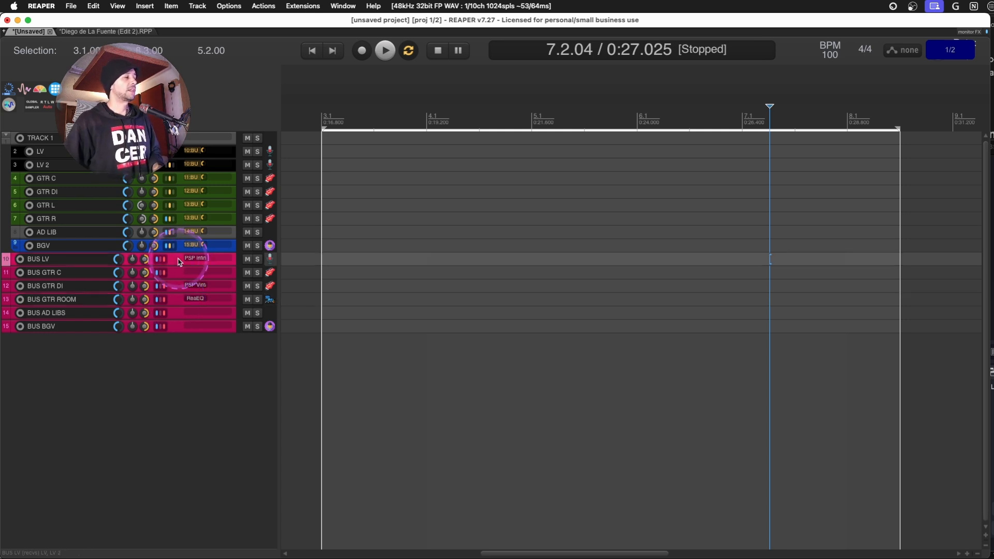
key(super+t)
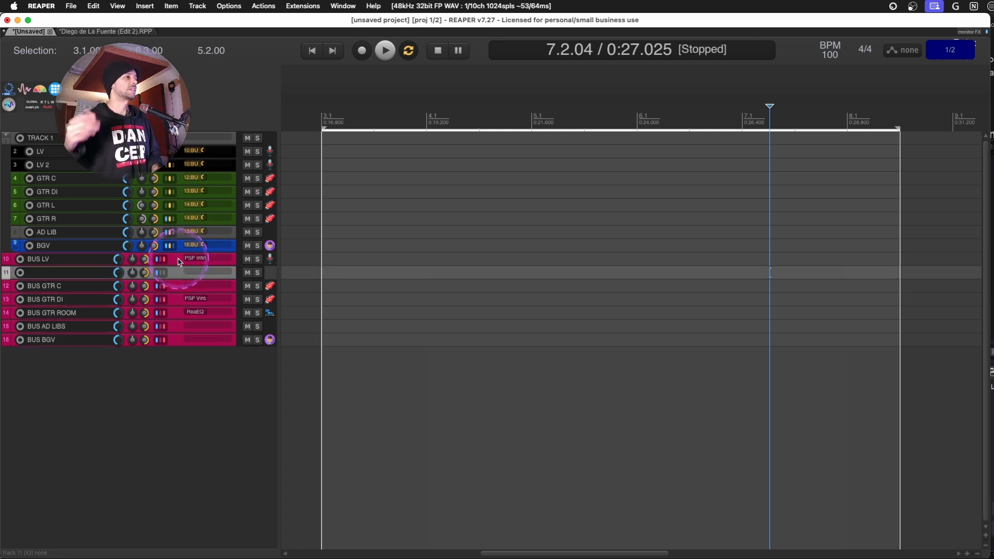
double_click(70, 274)
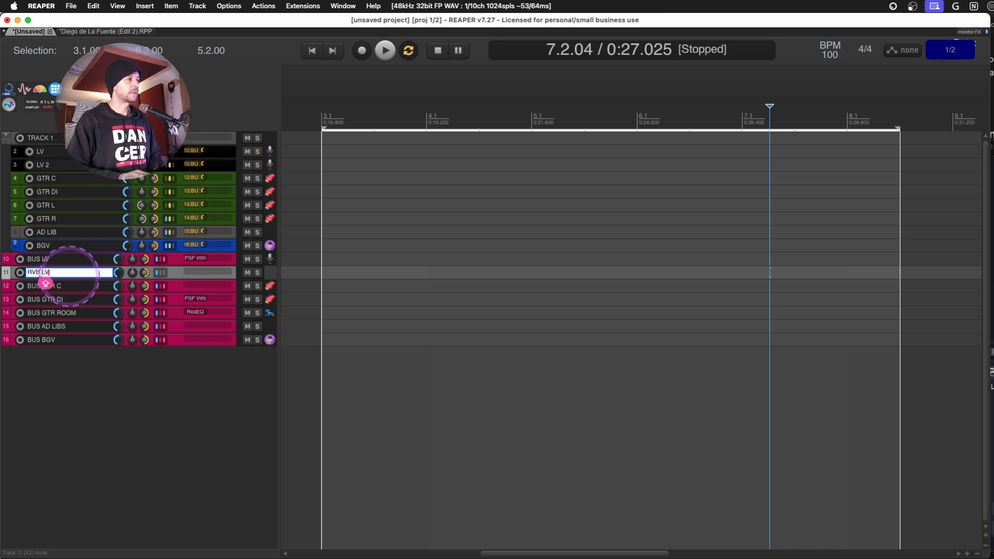
key(Return)
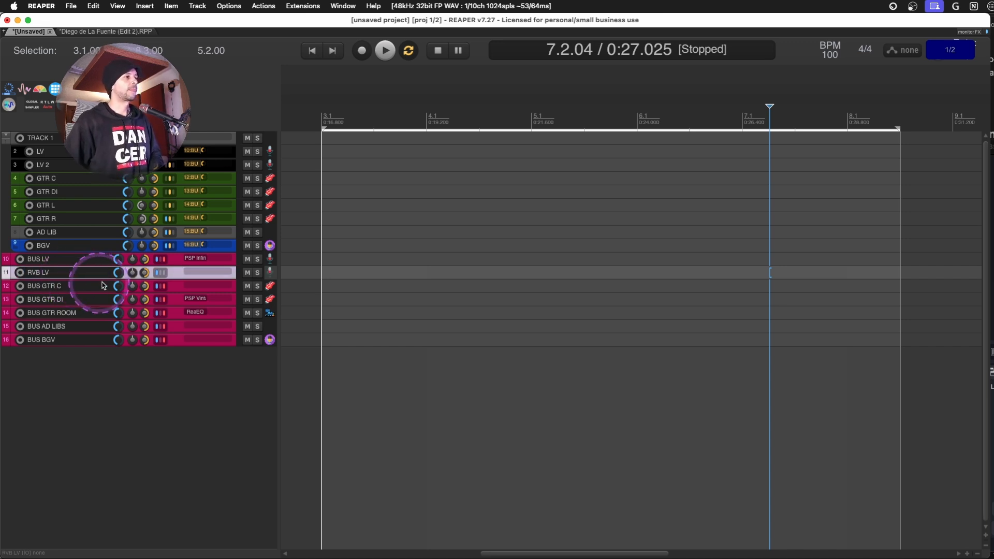
drag(218, 261, 209, 276)
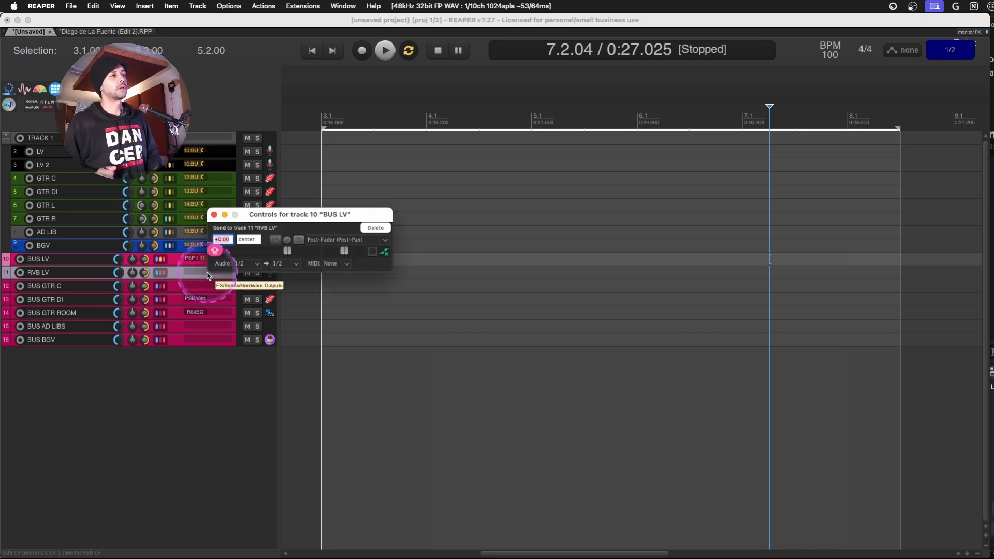
click(209, 276)
Add the PSP EasyVerb reverb to the RVB LV track and close its plugin window
click(209, 276)
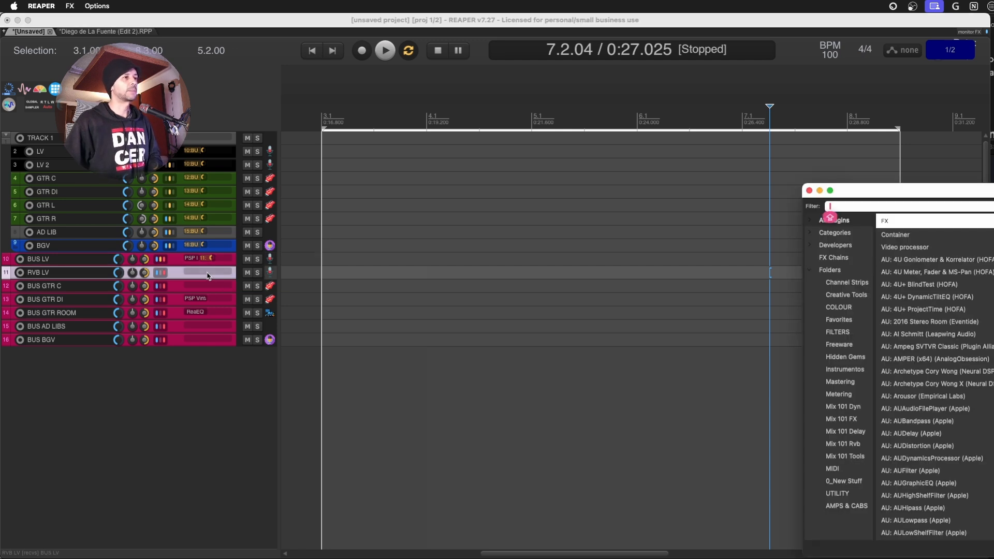
drag(874, 192, 524, 169)
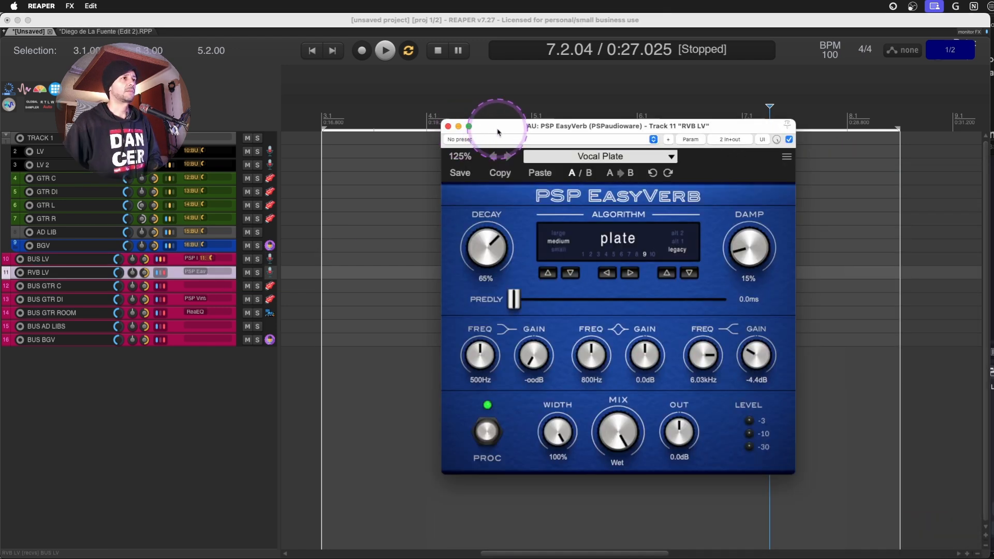
drag(476, 127, 457, 153)
click(427, 154)
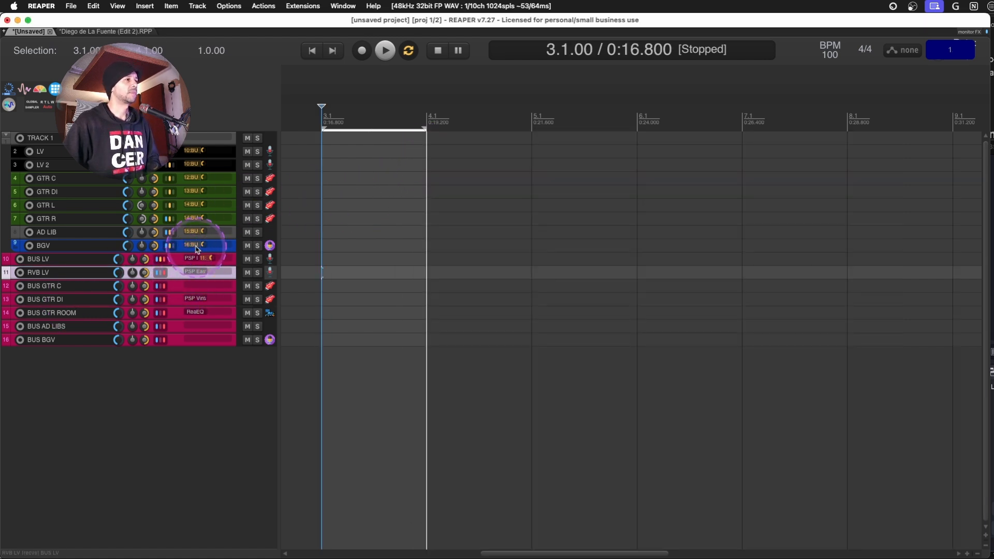
click(163, 258)
shift+click(172, 341)
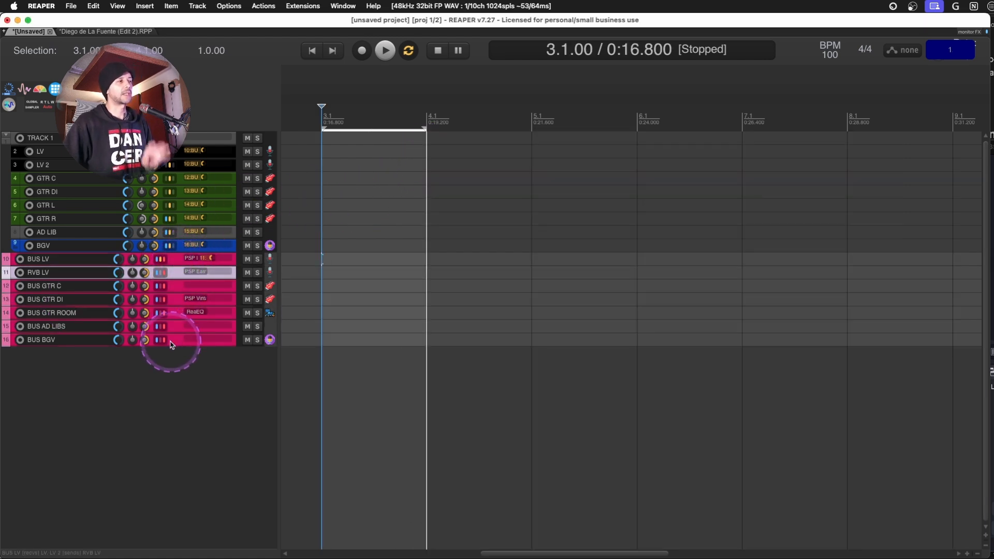
Duplicate the TRACK 1 folder with its child tracks and collapse both the original and the copy
click(176, 136)
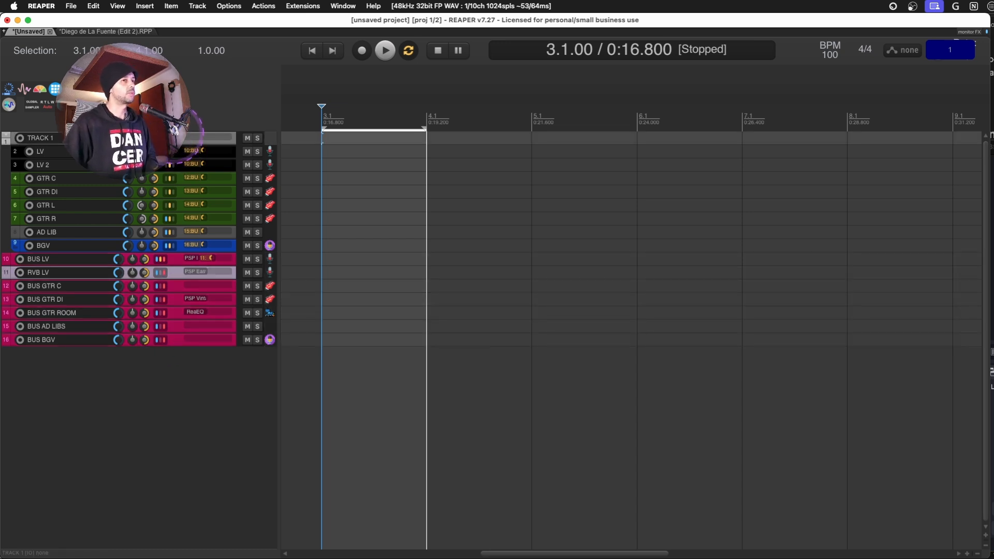
key(super+d)
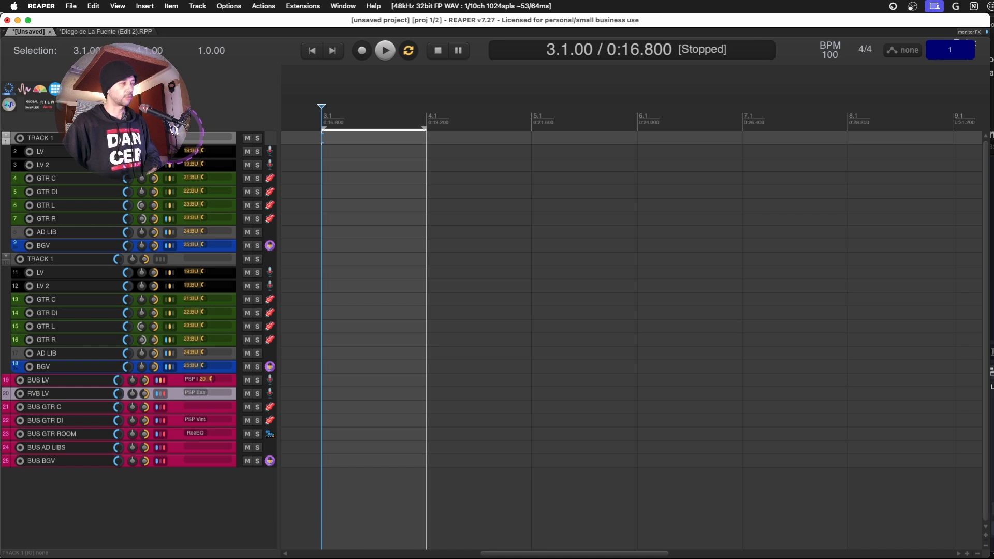
key(f)
click(176, 170)
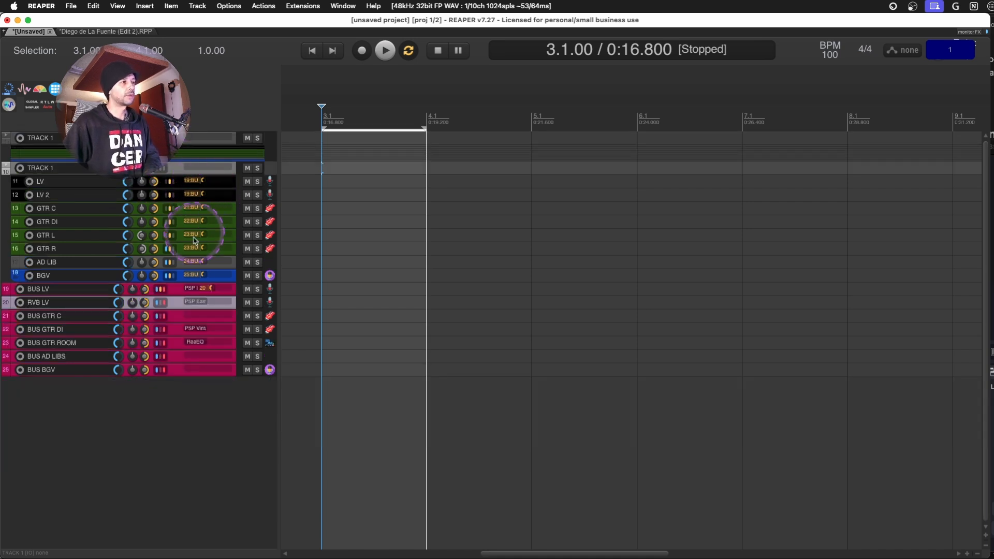
key(f)
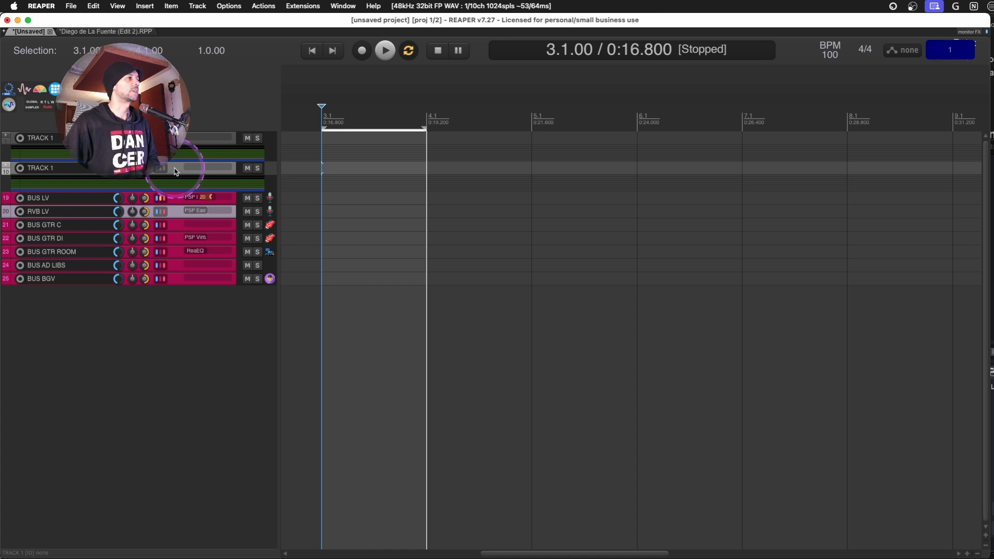
Duplicate the collapsed TRACK 1 folder copy three more times to make five song folders in total
key(super+d)
key(super+d)
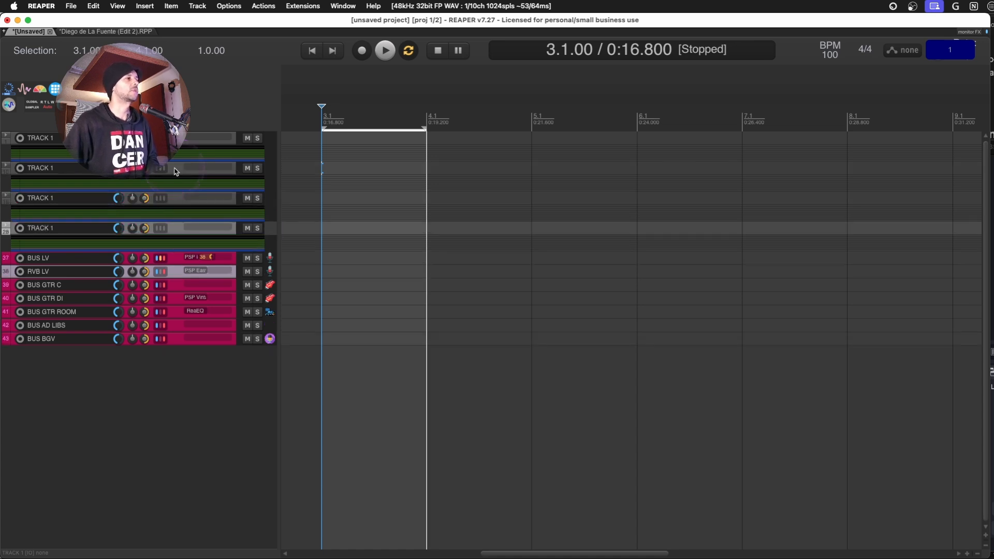
key(super+d)
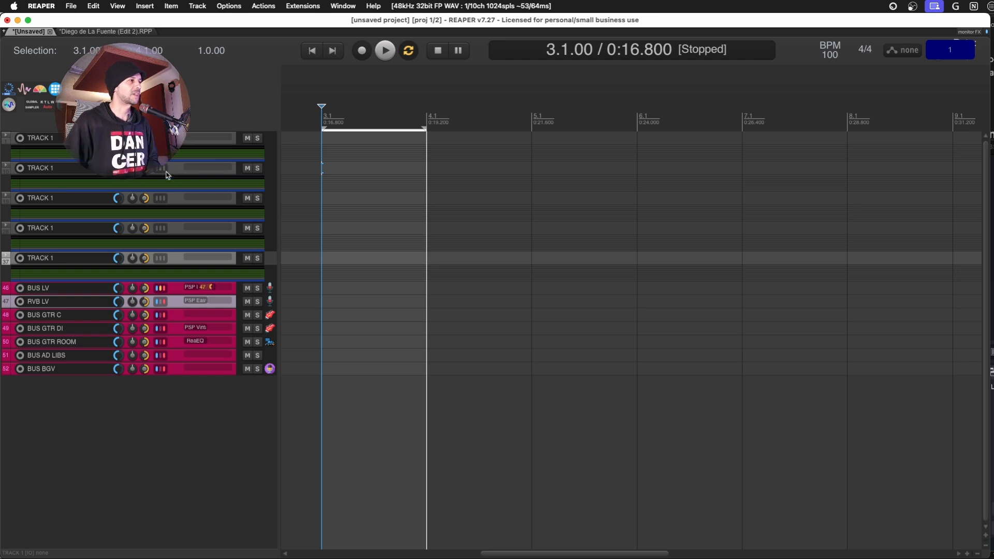
Clear the name of the last folder and rename the second, third and fourth folders TRACK 2, TRACK 3 and TRACK 4
double_click(57, 259)
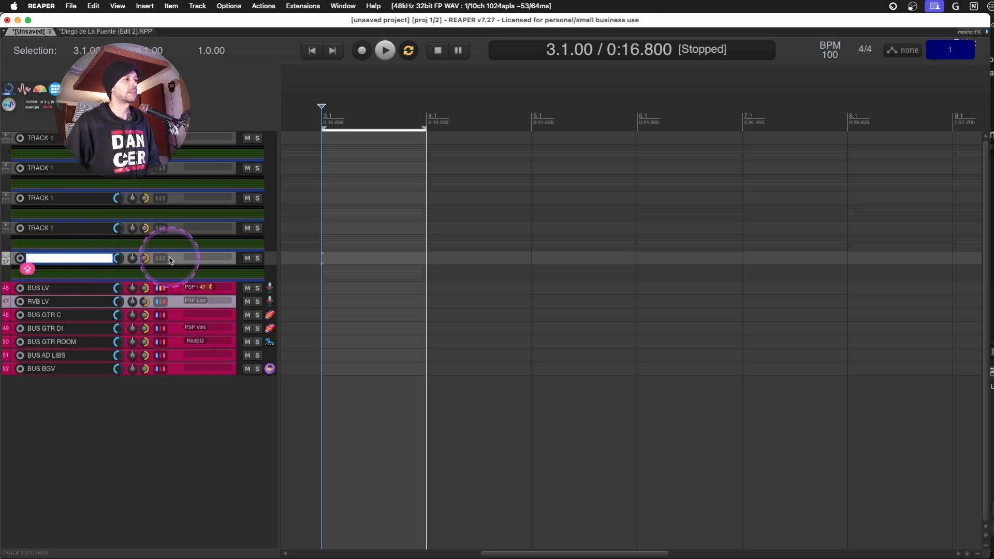
double_click(75, 169)
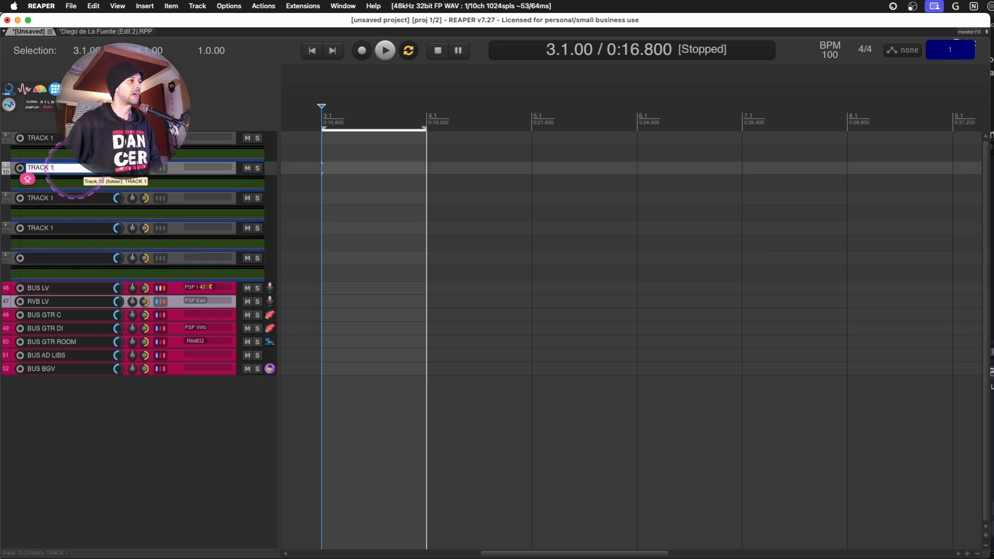
text(TRACK 2)
key(Return)
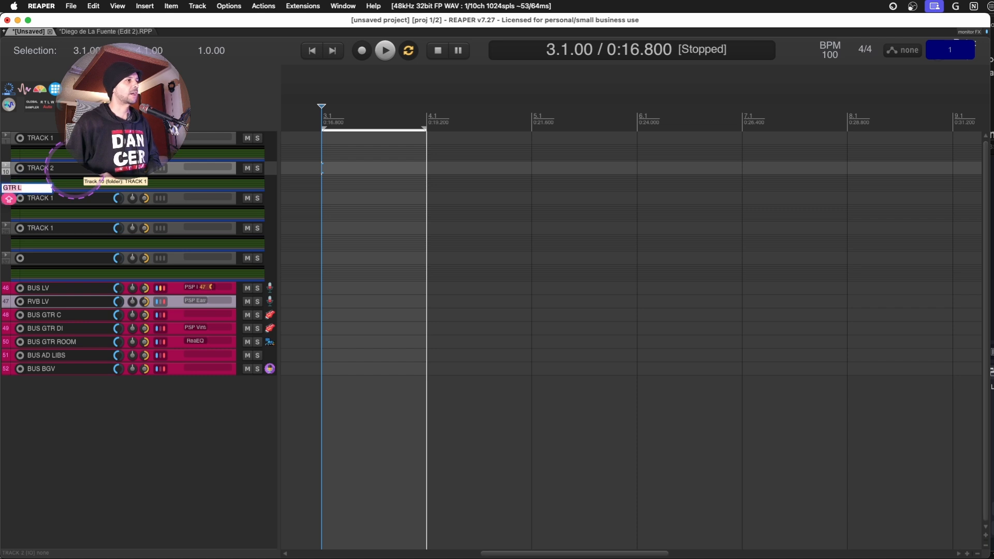
double_click(27, 207)
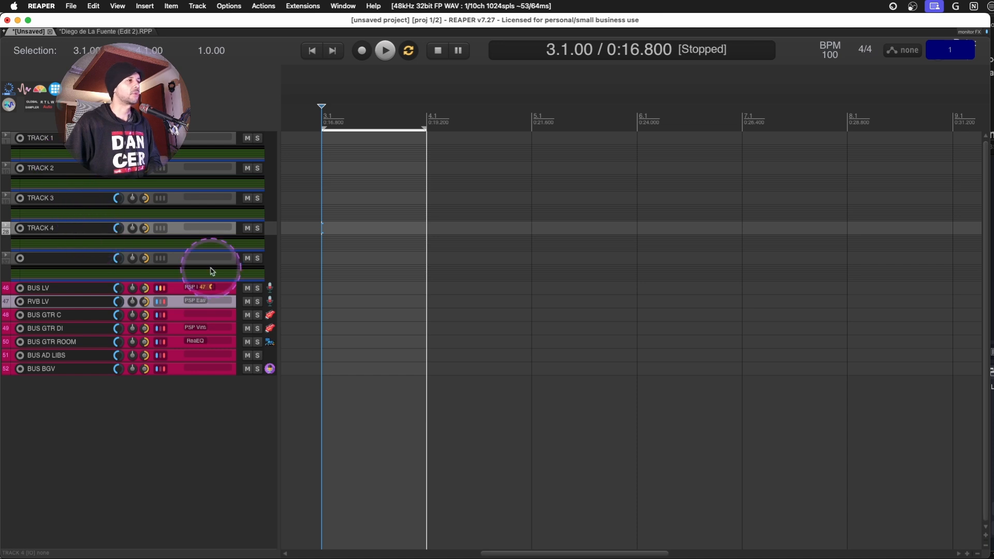
Open the tempo/time signature marker settings at 3.1.00 to review the options and dismiss them without changes
scroll(352, 195, down, 4)
scroll(353, 195, down, 4)
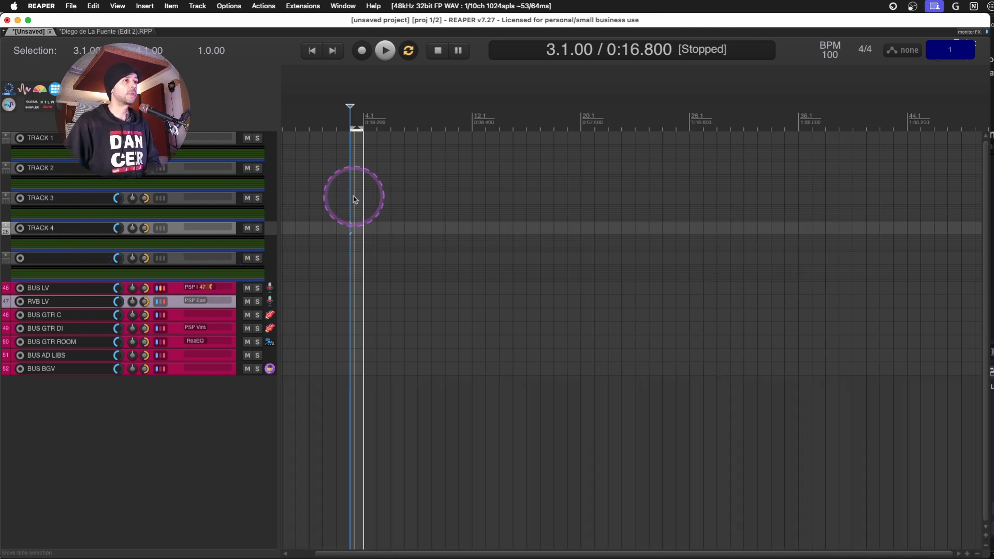
right_click(296, 117)
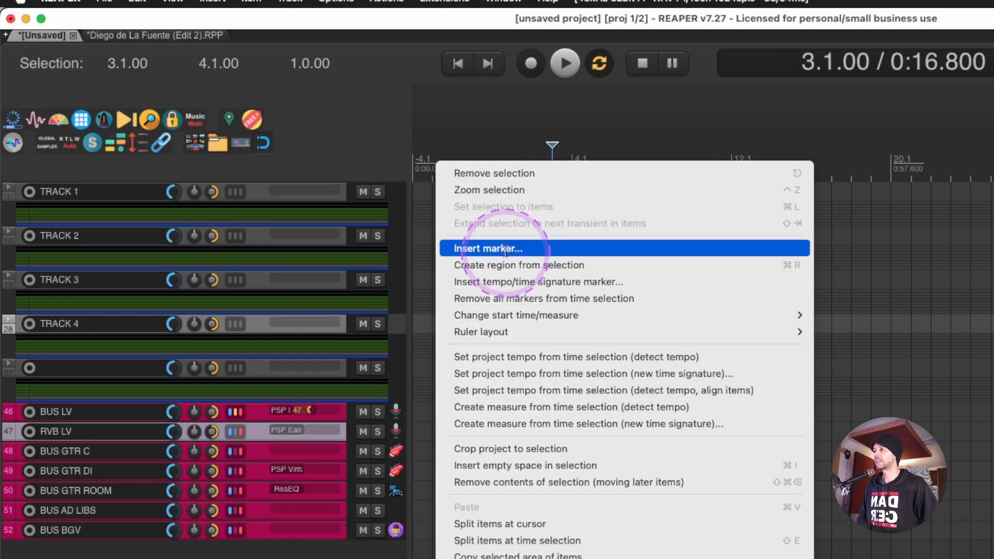
click(513, 280)
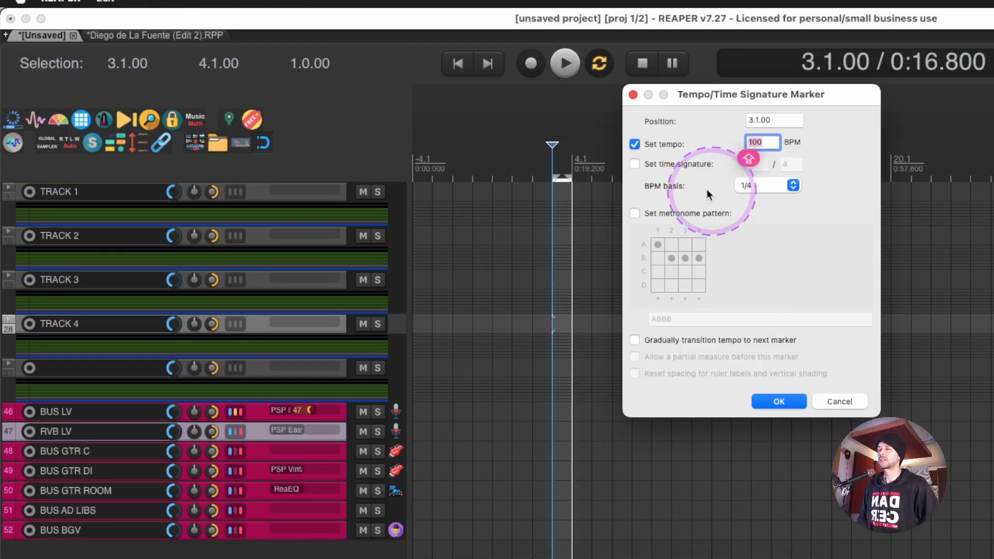
click(828, 403)
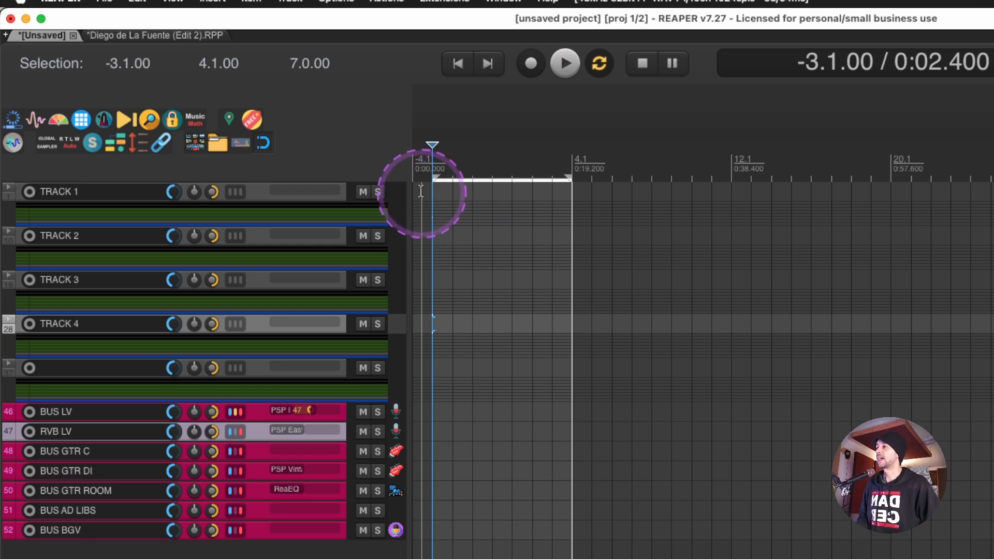
Expand the TRACK 1 folder to show its child tracks and zoom in on the LV track
drag(422, 182, 636, 539)
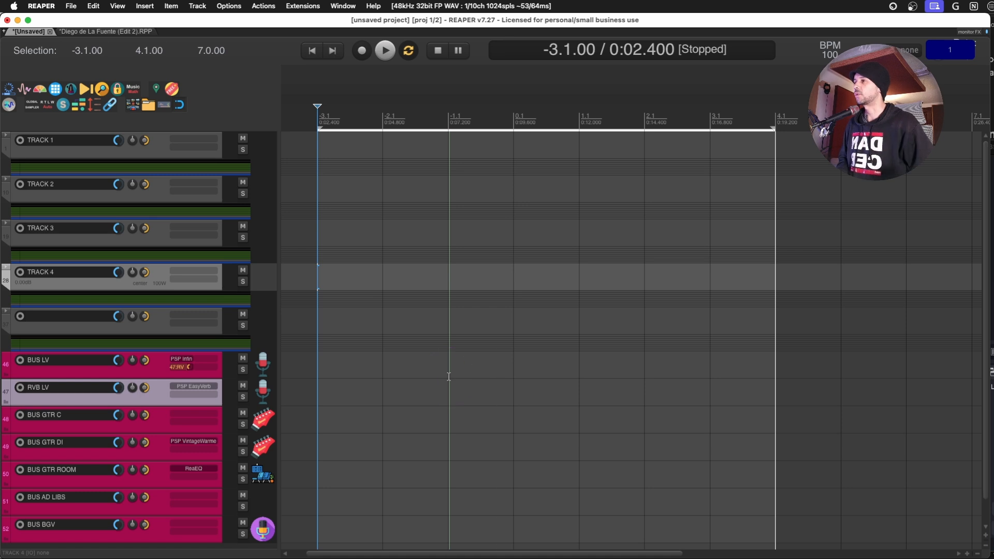
click(159, 146)
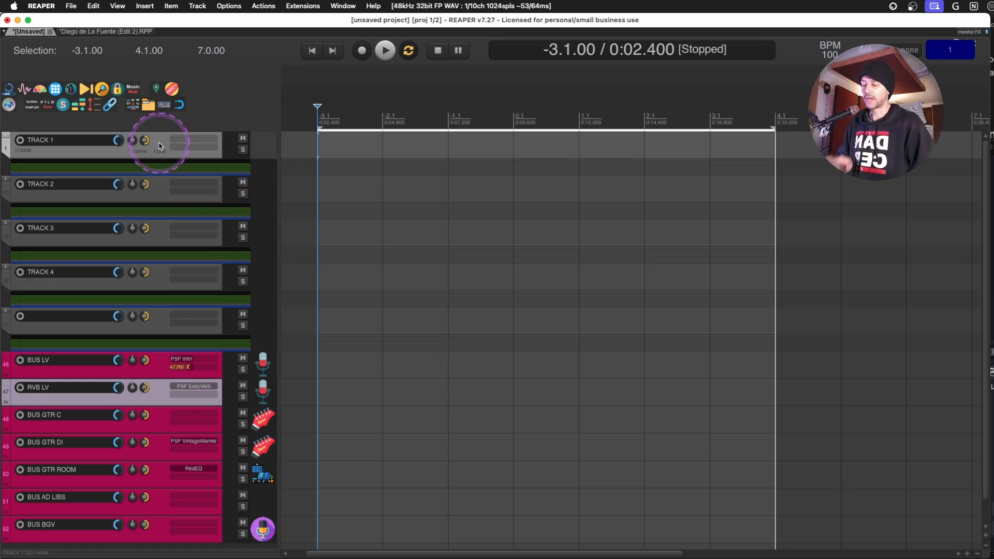
key(f)
click(166, 207)
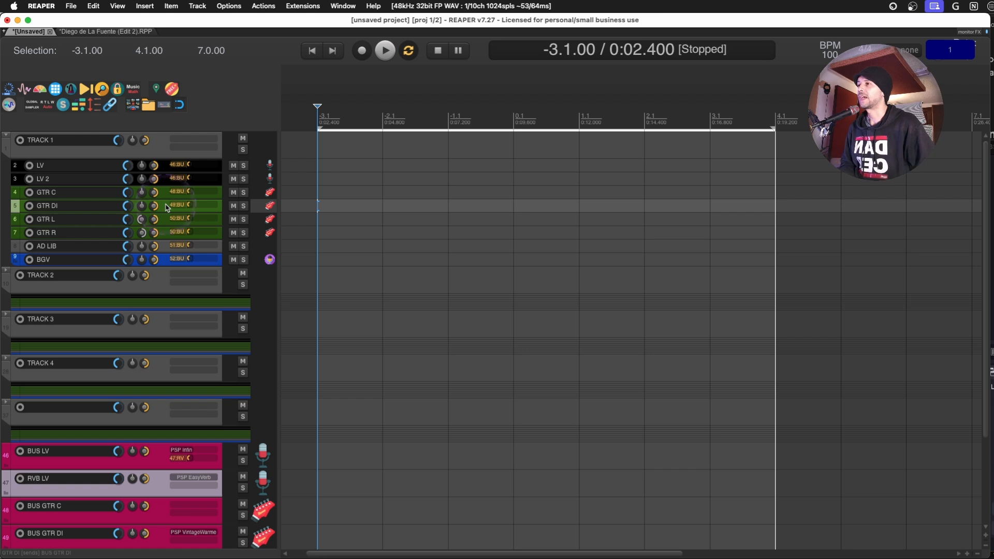
drag(315, 161, 397, 167)
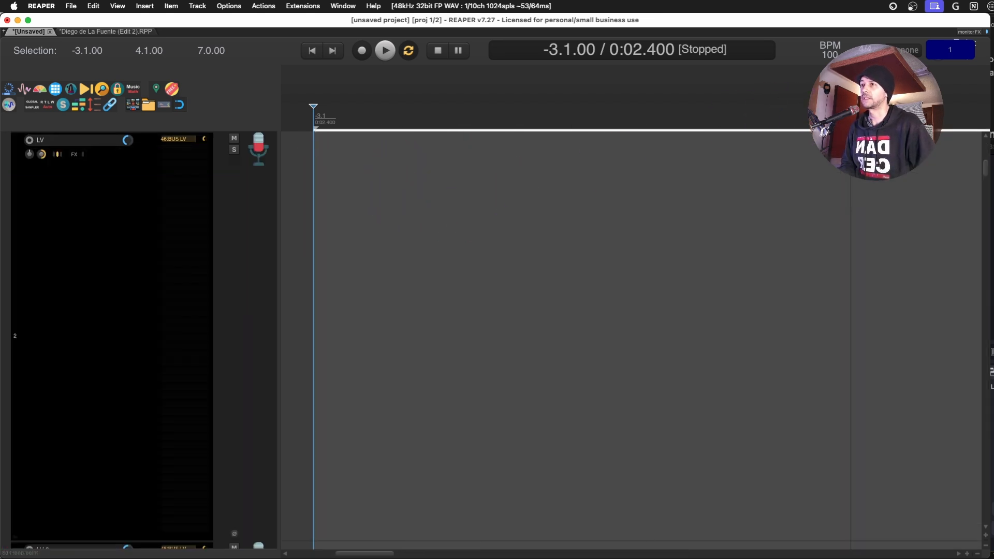
Set a one-measure time selection from -3.1.00 to -2.1.00 and check the record modes, keeping normal mode
drag(851, 98, 290, 100)
scroll(566, 157, down, 3)
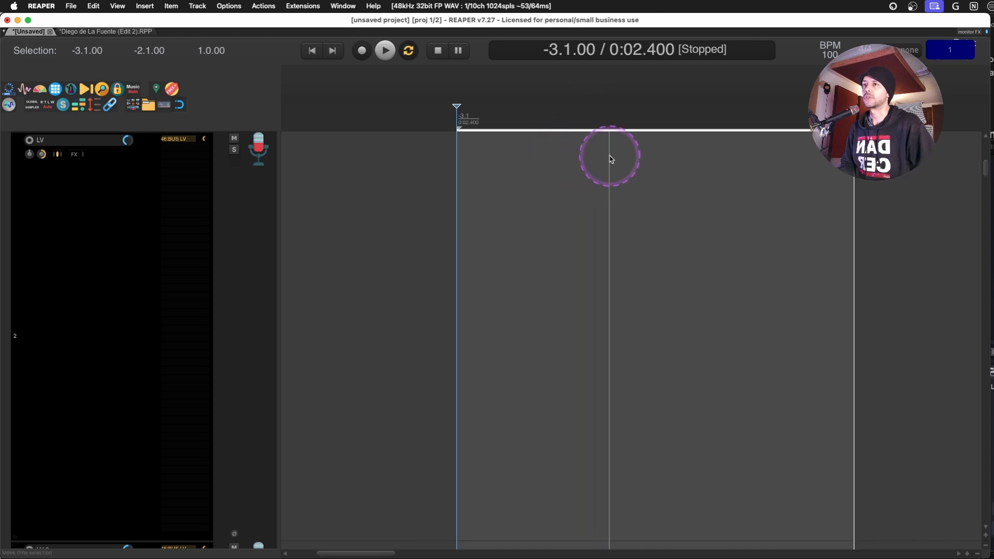
right_click(362, 50)
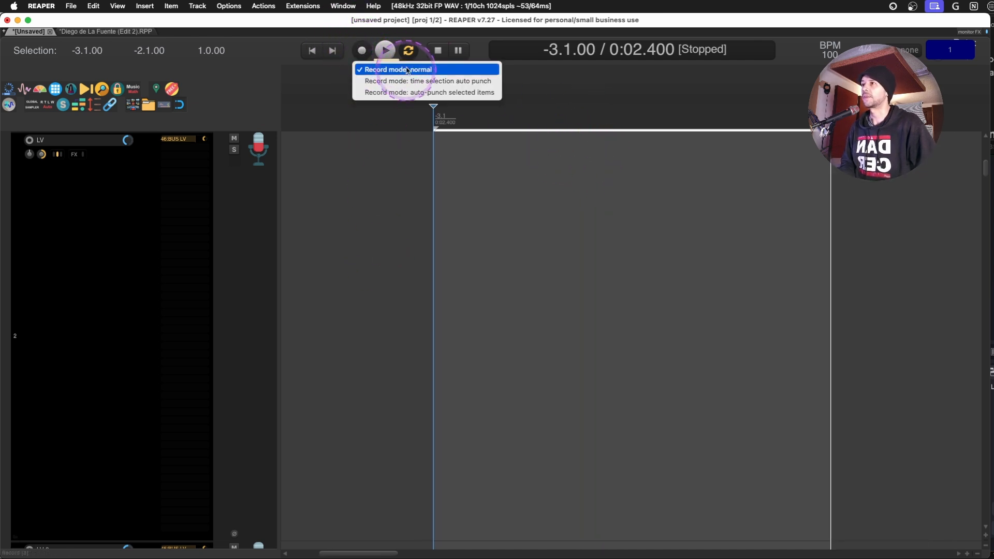
click(559, 239)
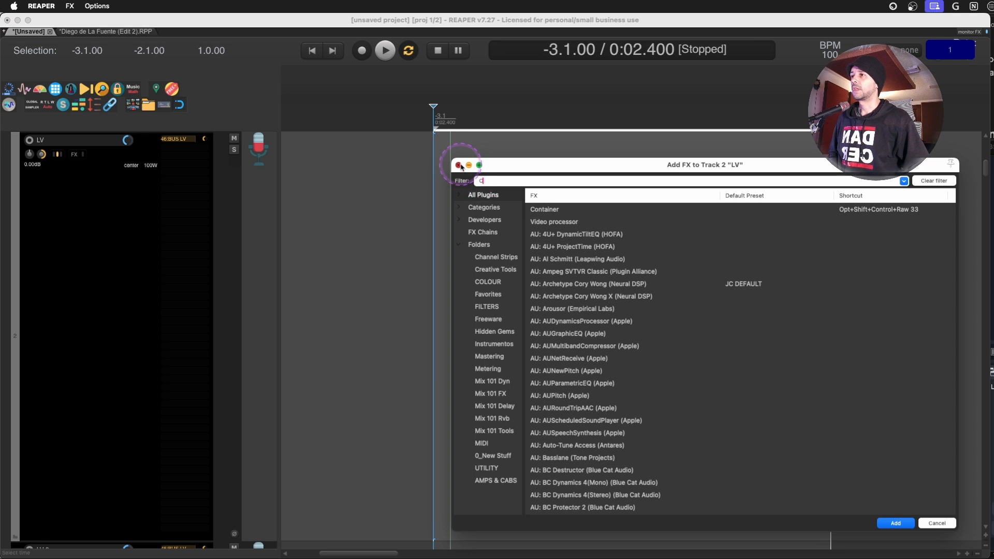
click(459, 165)
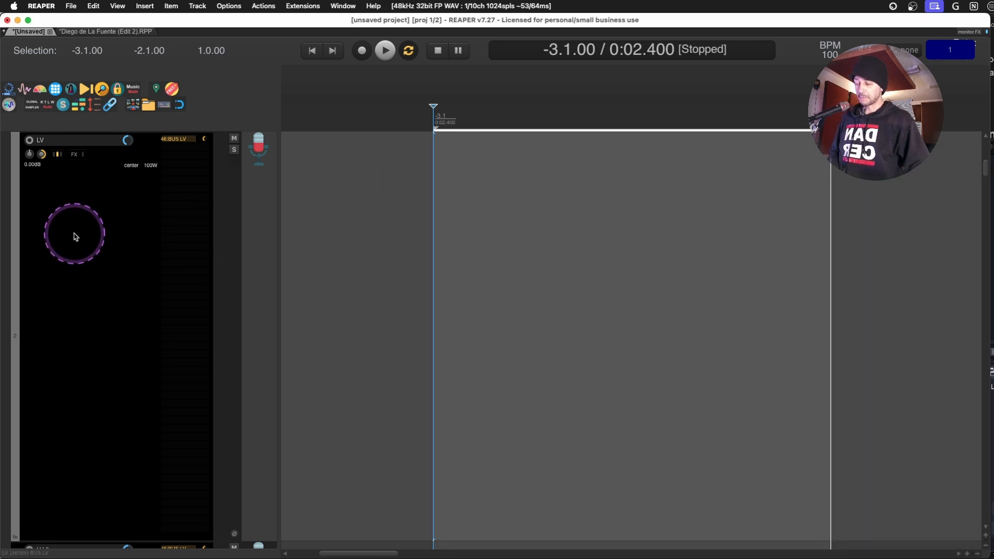
Arm the LV track with Input 1 as its source, record looped takes over the time selection and stop recording
click(75, 236)
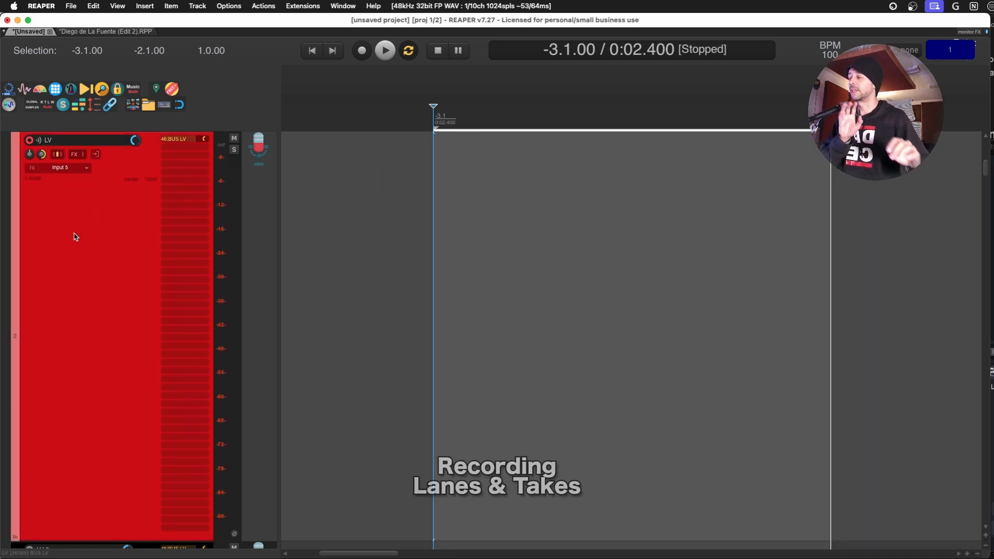
click(182, 261)
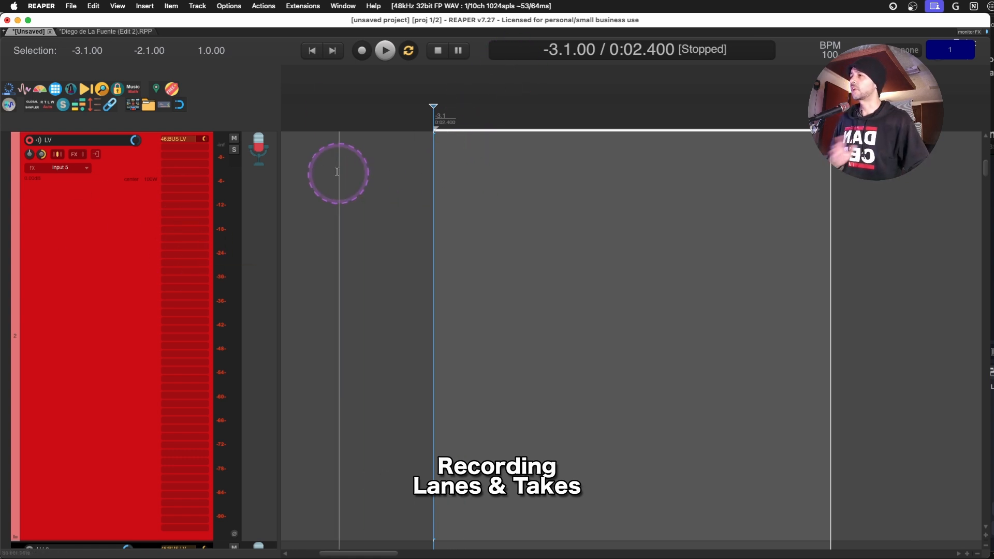
click(361, 51)
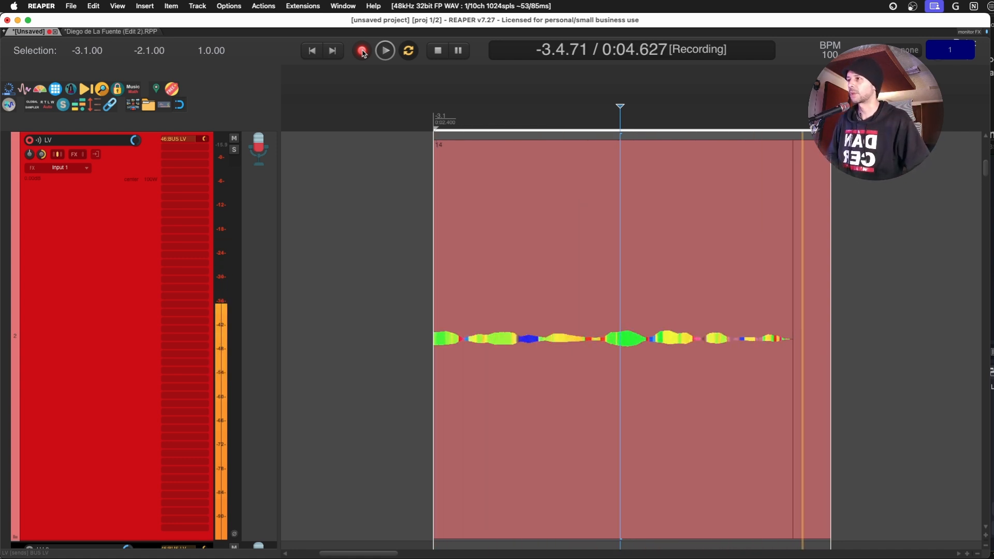
click(362, 51)
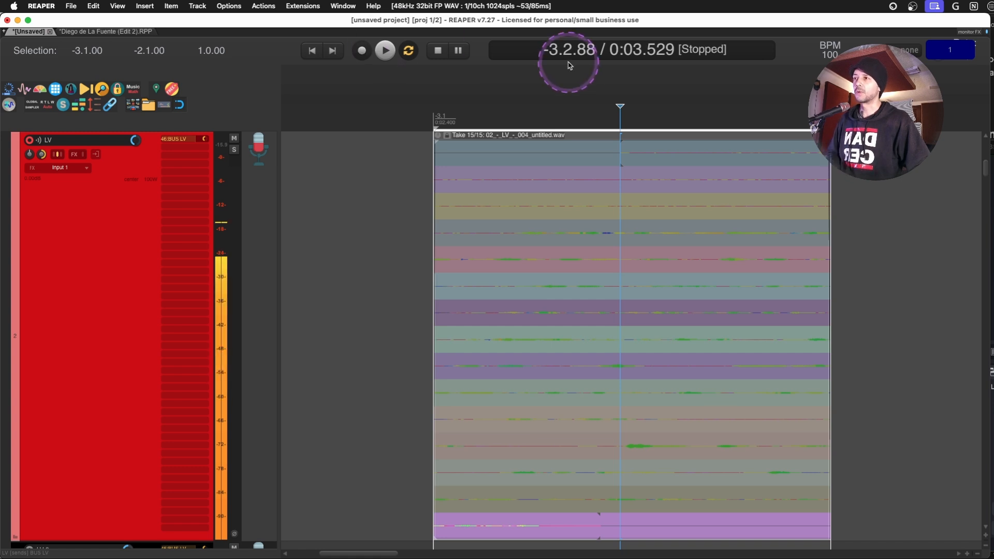
Switch the recorded LV item to its sixth take, delete five takes from there and disarm the track
click(558, 185)
key(t)
key(t)
key(t)
key(t)
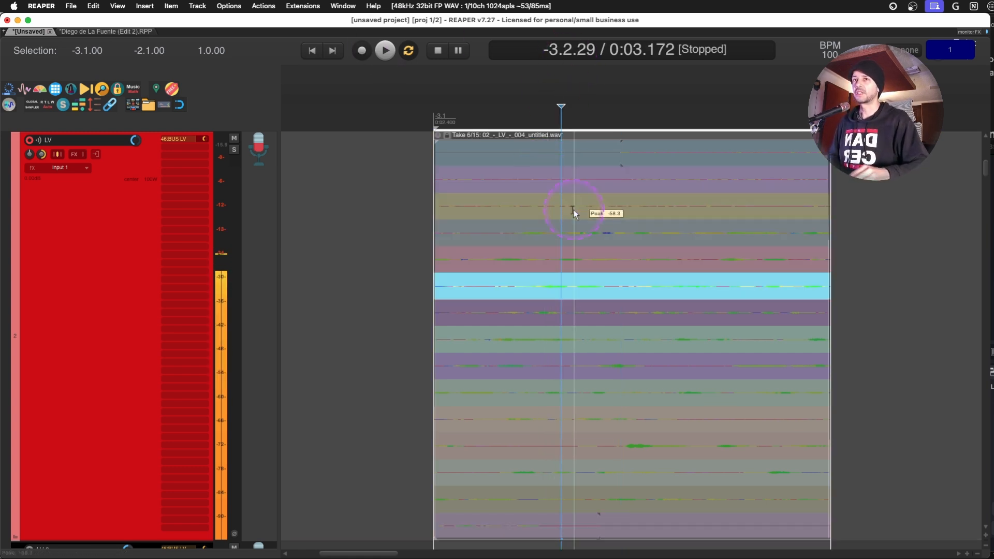
key(alt+Delete)
key(alt+Delete)
key(alt+Delete)
key(alt+Delete)
key(alt+Delete)
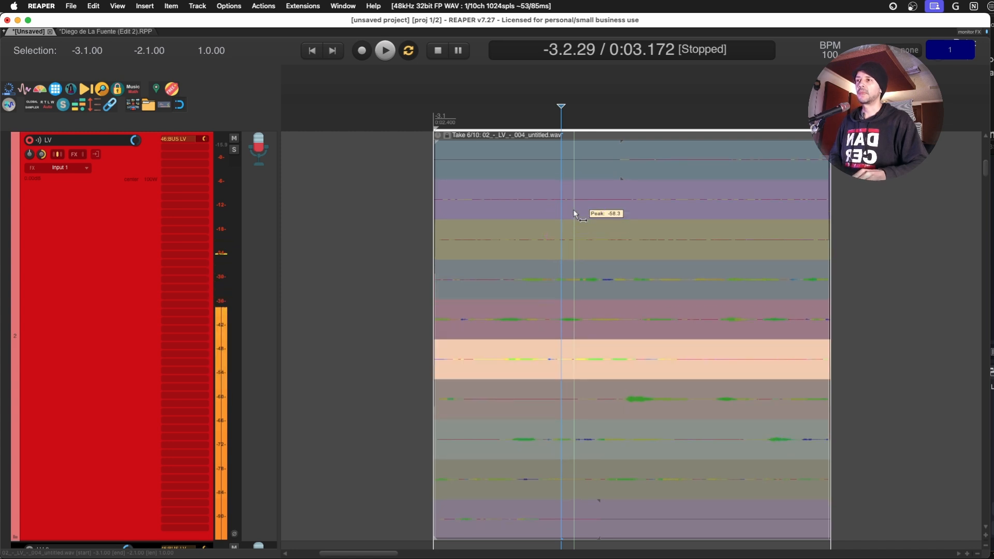
click(30, 140)
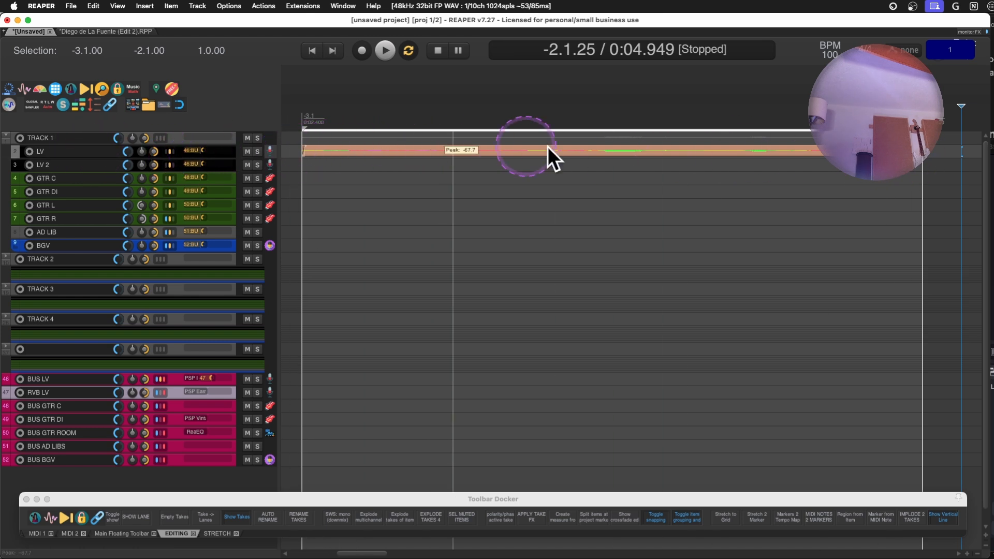
Insert a track named LV COMP between LV and LV 2 and increase its height
drag(289, 143, 930, 281)
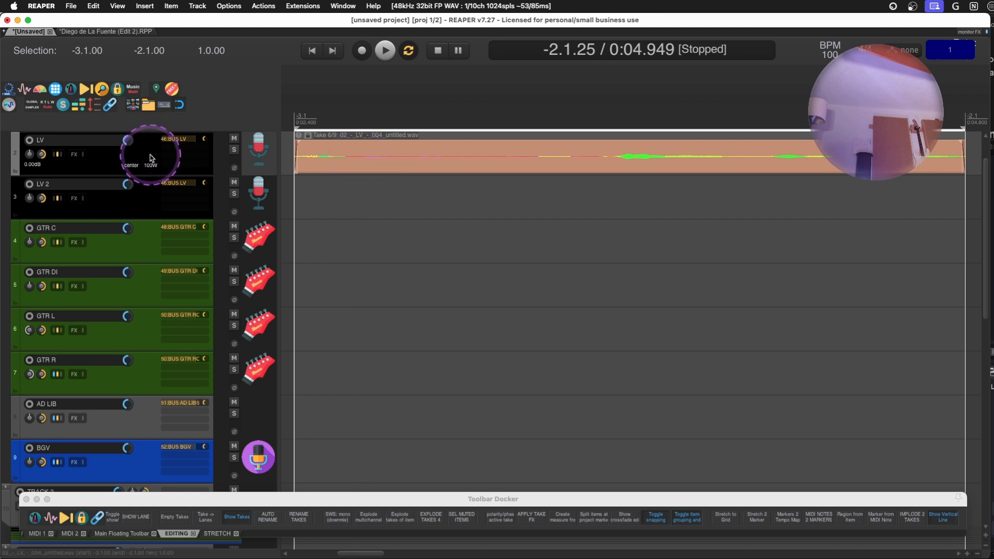
key(super+t)
double_click(104, 183)
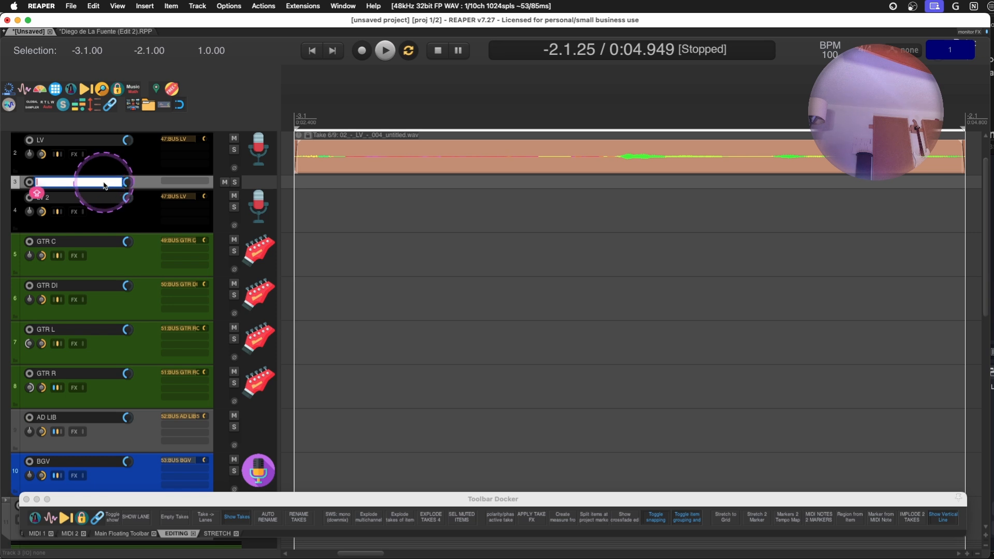
text(LV COM)
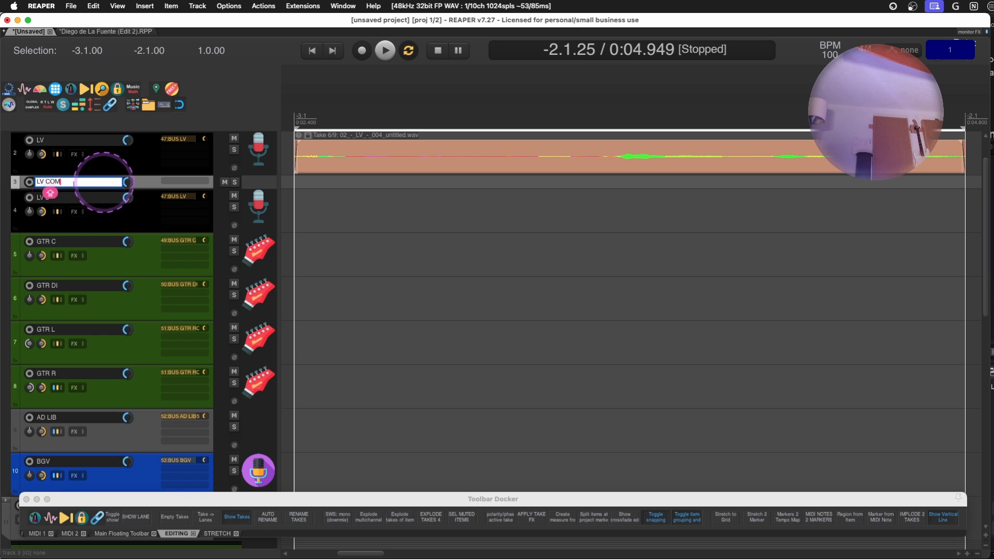
text(P)
key(Return)
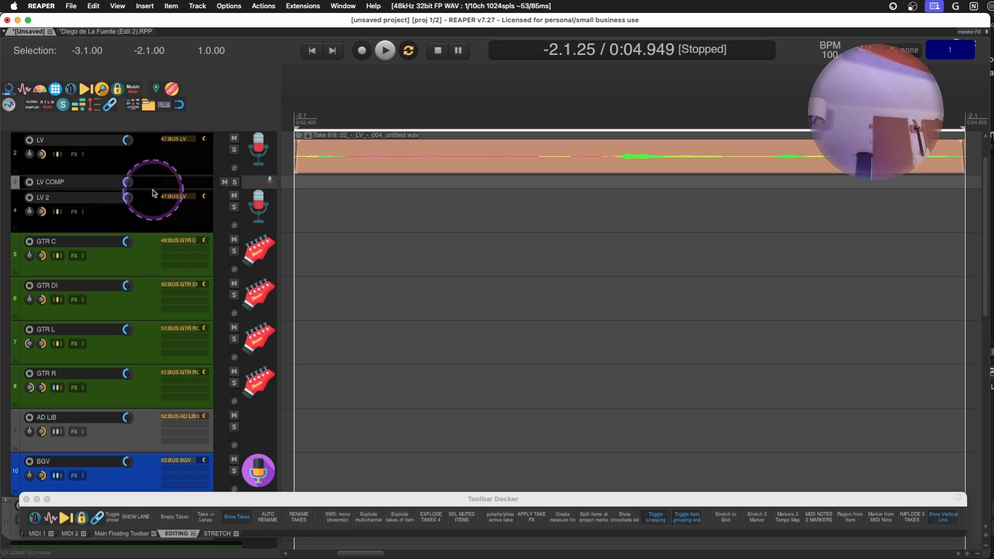
drag(151, 188, 156, 225)
Copy the LV item with take 6 active onto LV COMP, and with take 3 active onto LV 2
scroll(506, 176, down, 5)
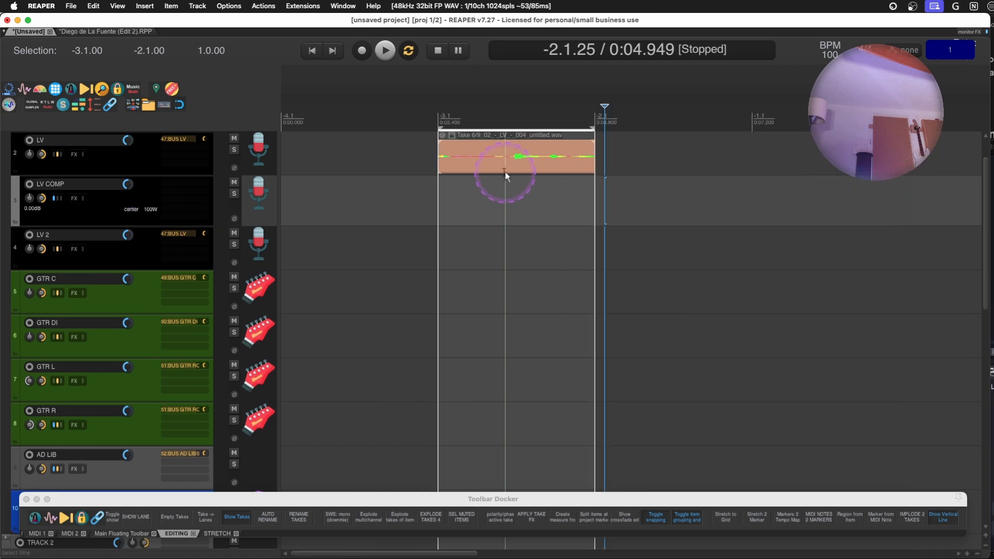
drag(524, 158, 525, 192)
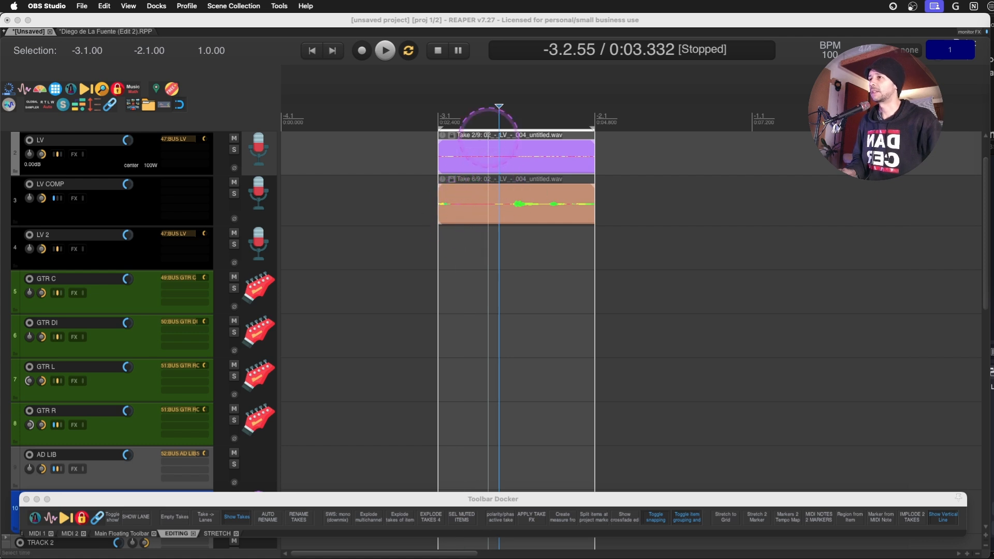
click(493, 158)
key(t)
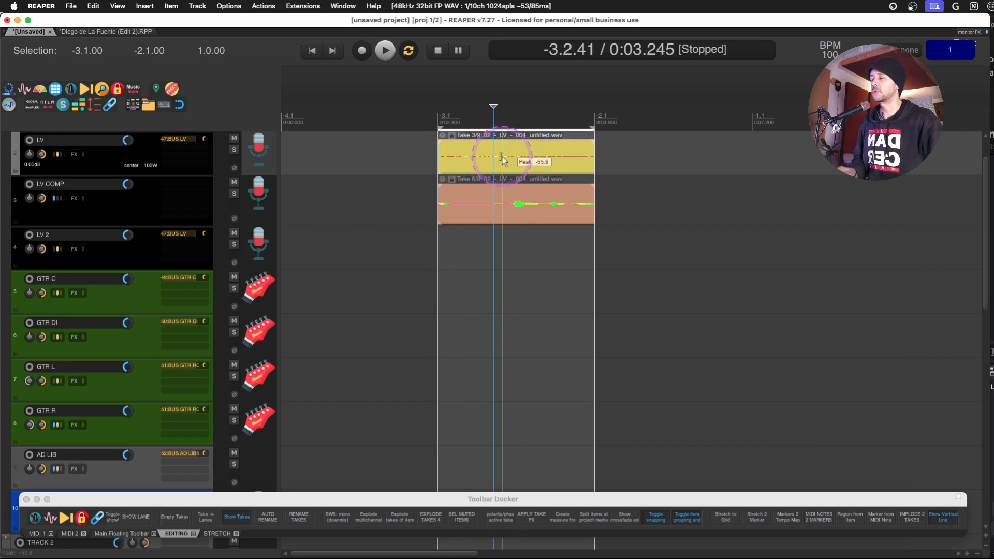
drag(531, 155, 518, 249)
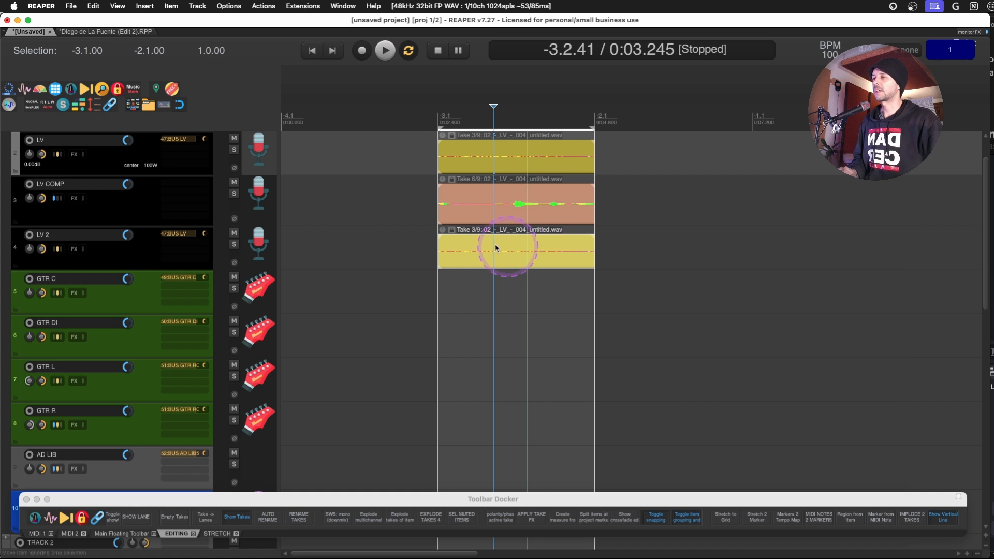
Delete the item copies on LV COMP and LV 2, and move the LV COMP track above LV
click(508, 176)
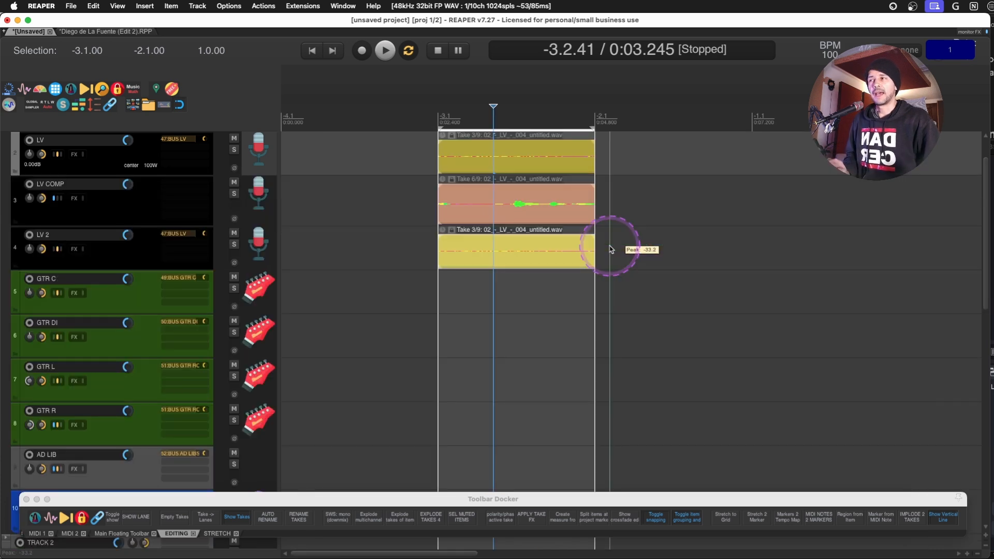
click(628, 208)
drag(624, 207, 484, 250)
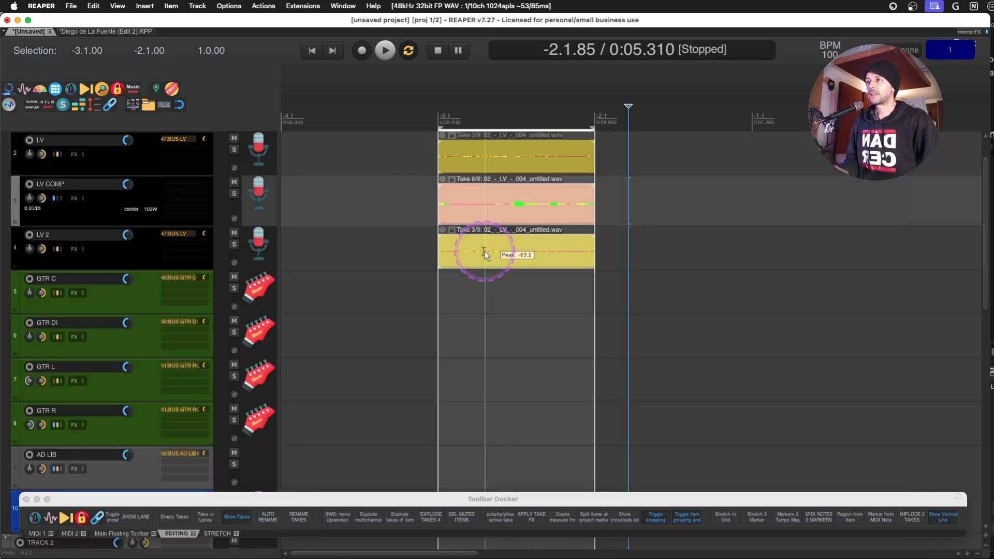
key(Delete)
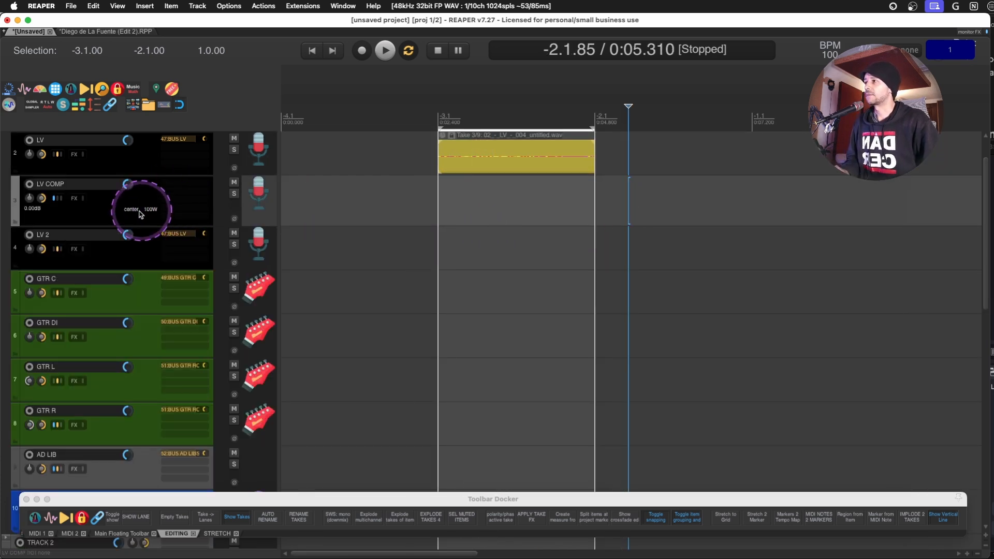
scroll(104, 211, up, 1)
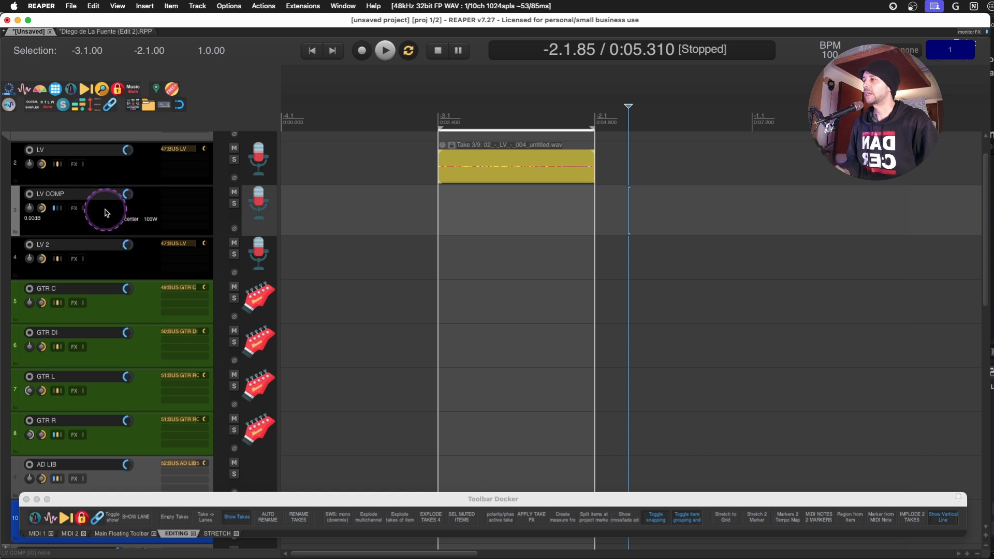
drag(106, 212, 107, 150)
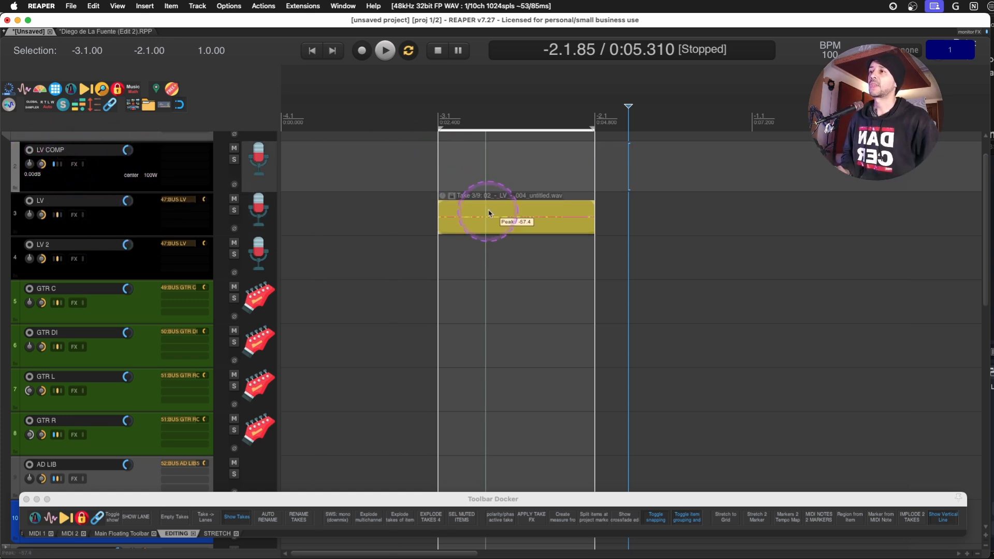
Make take 5 active on the LV item and copy the item onto LV COMP
drag(394, 141, 617, 235)
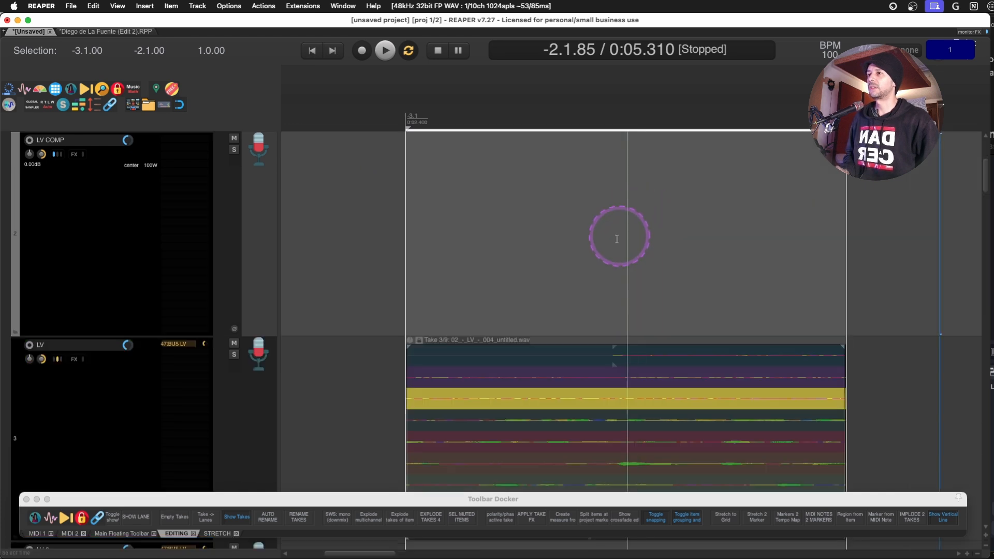
click(562, 370)
click(580, 442)
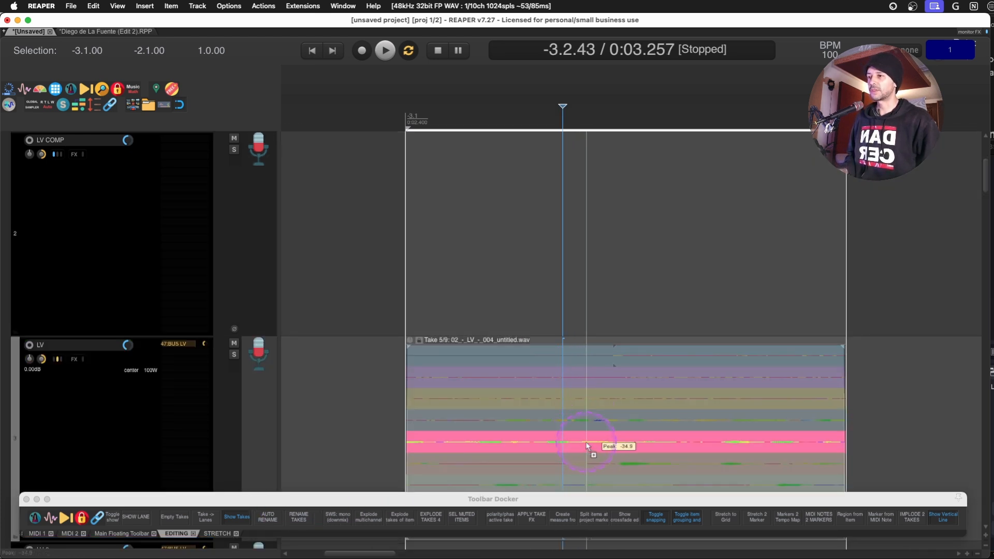
drag(581, 443, 580, 244)
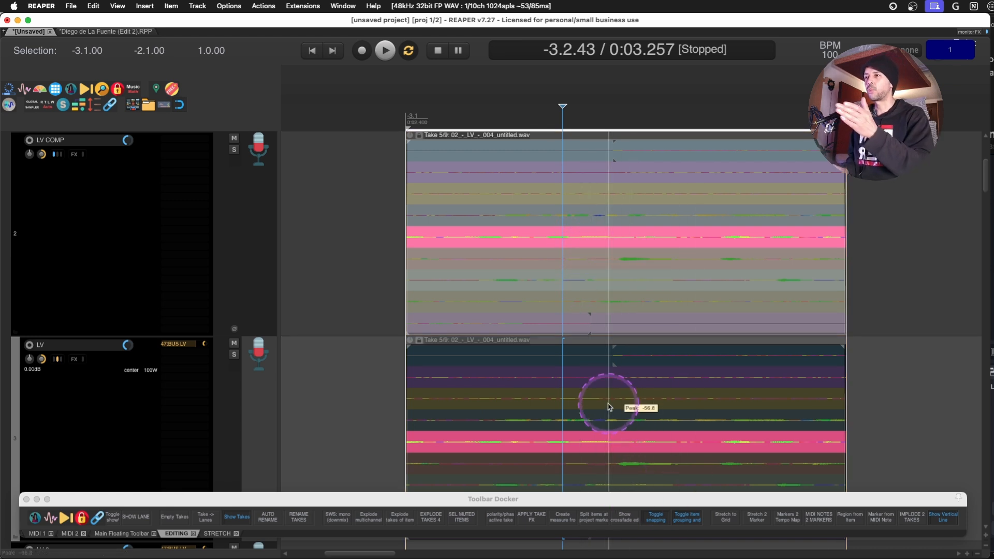
key(super+z)
drag(606, 442, 620, 241)
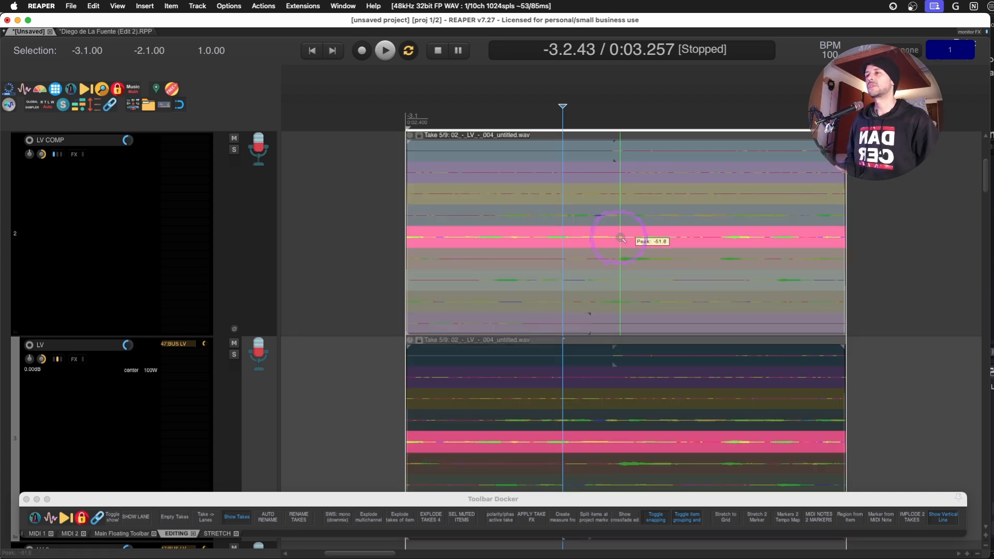
right_click(620, 238)
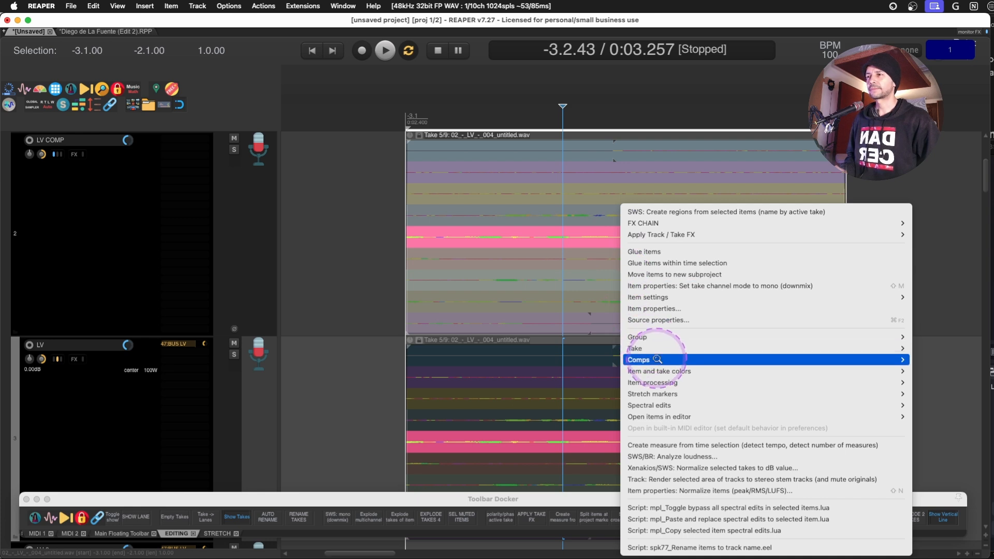
mouse_move(662, 352)
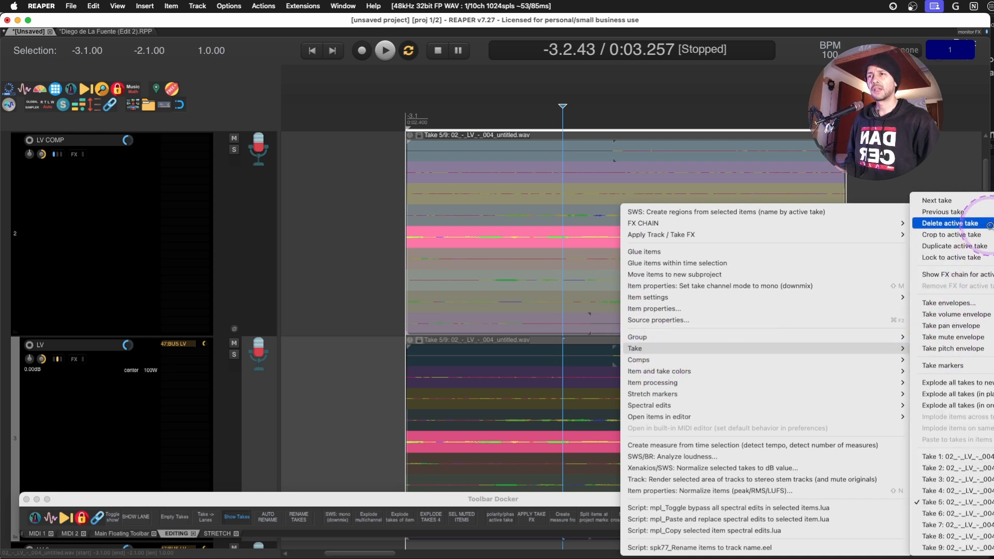
click(537, 240)
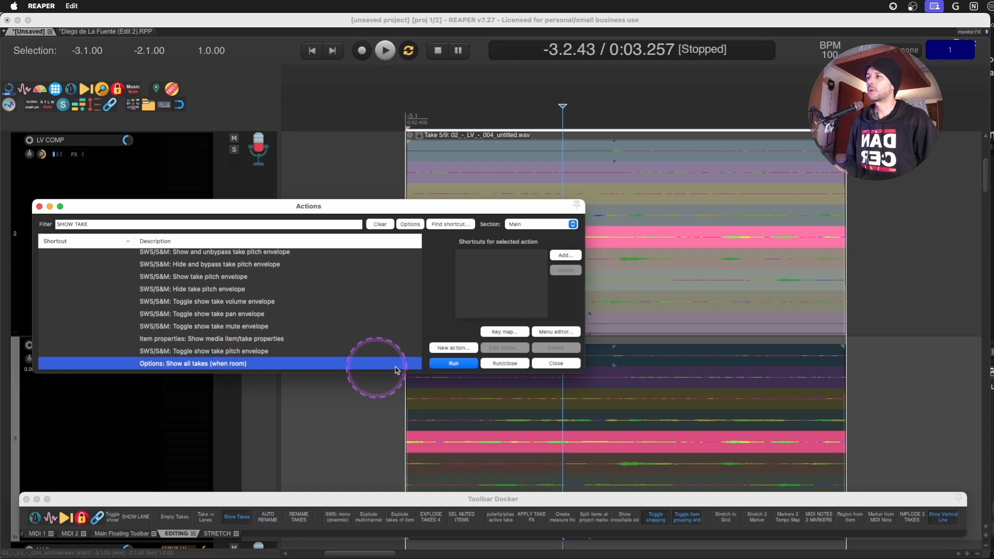
Turn the display of all takes off and back on with the "Options: Show all takes (when room)" action
click(462, 367)
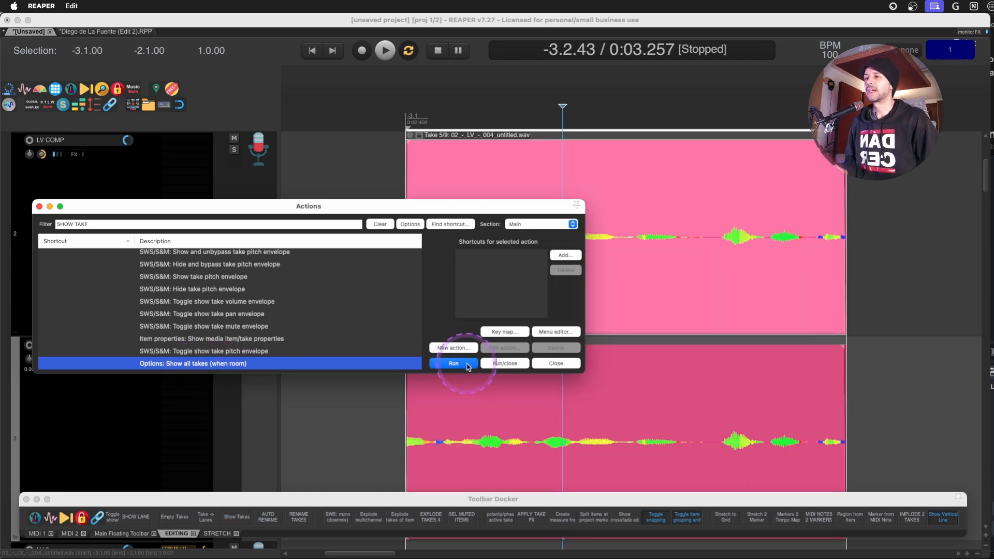
click(344, 435)
click(679, 404)
click(648, 220)
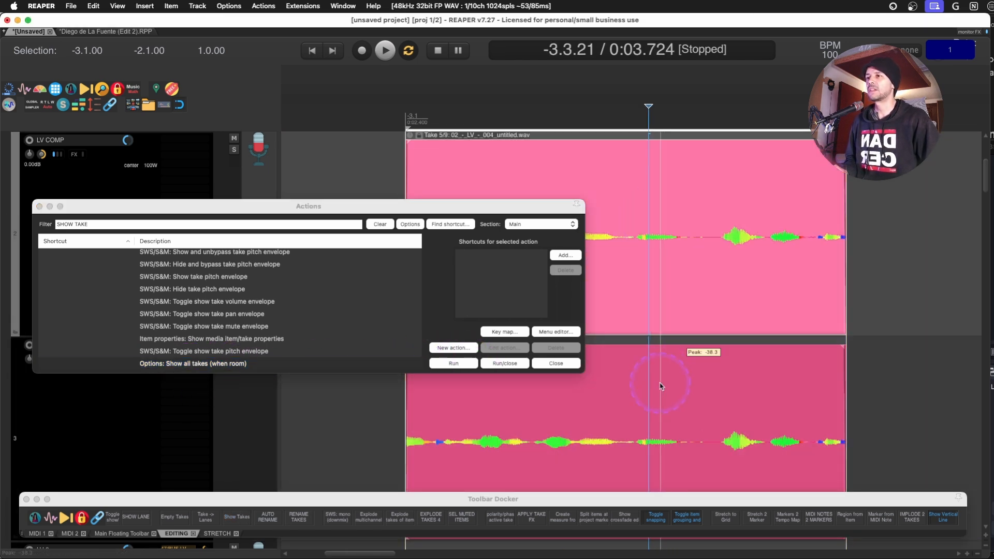
click(659, 384)
click(637, 222)
click(614, 383)
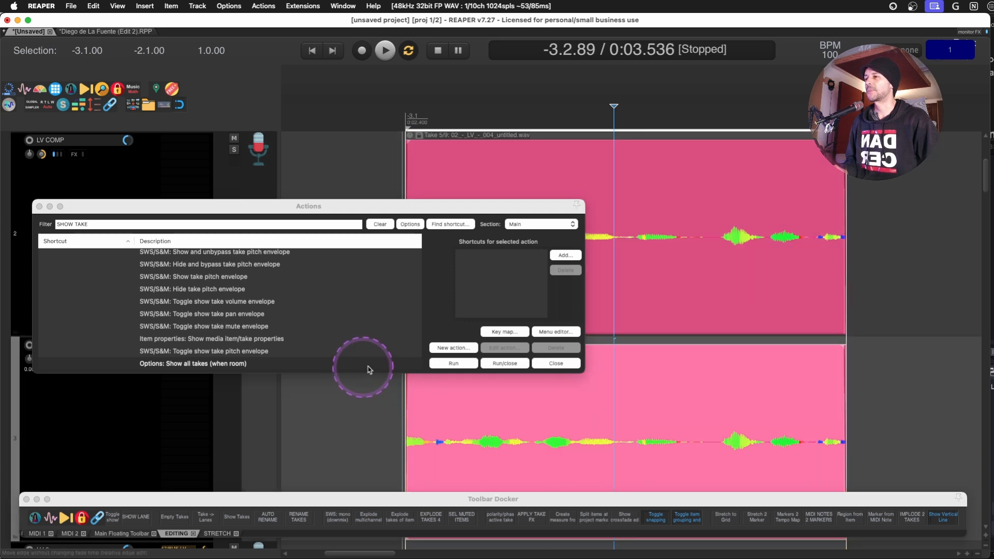
click(454, 365)
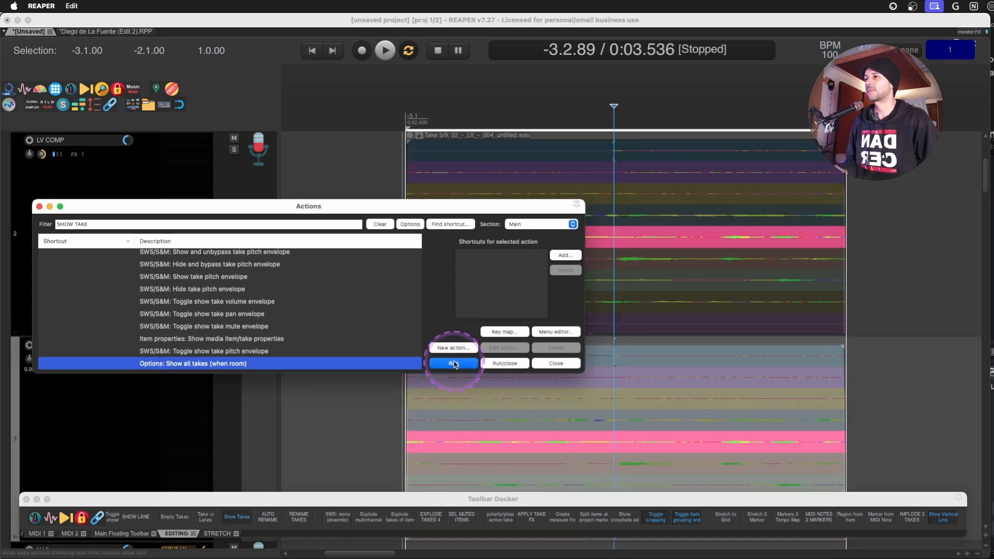
click(40, 206)
Delete all takes of the LV COMP item except its fifth take
click(610, 240)
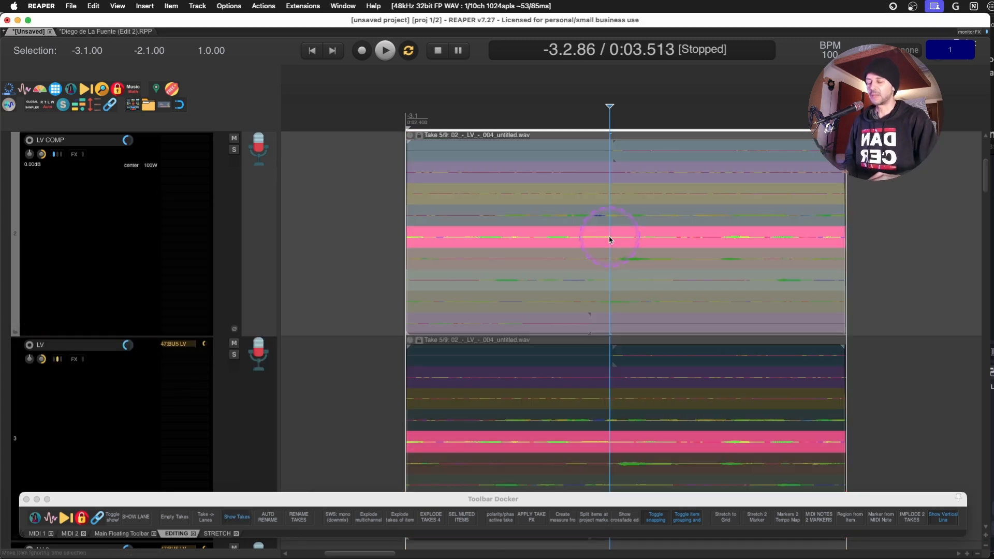
key(t)
key(t)
key(t)
key(alt+Delete)
key(alt+Delete)
key(alt+Delete)
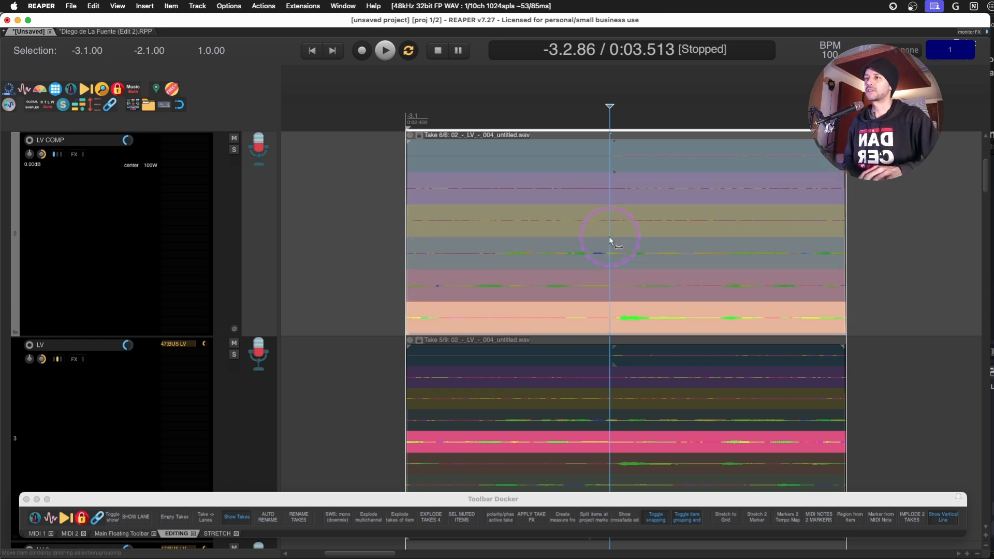
key(alt+Delete)
key(alt+Delete)
key(alt+Delete)
key(alt+Delete)
key(alt+Delete)
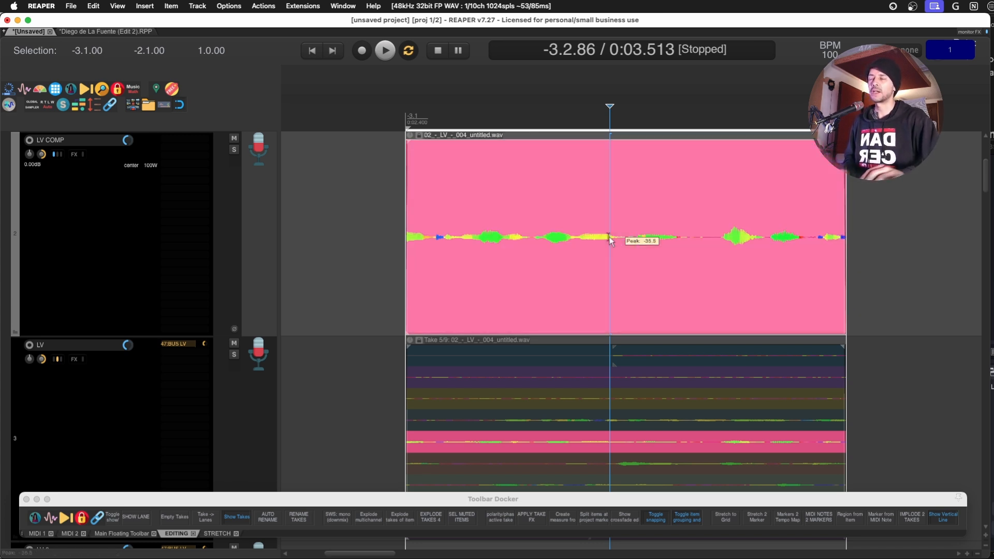
Delete the item on LV COMP and remove the LV COMP track
click(667, 311)
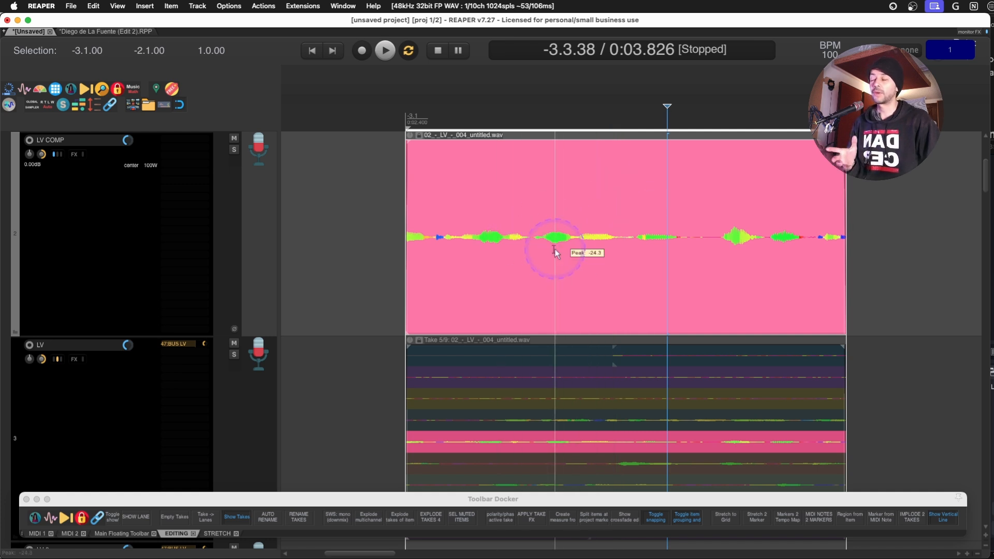
click(558, 188)
key(Delete)
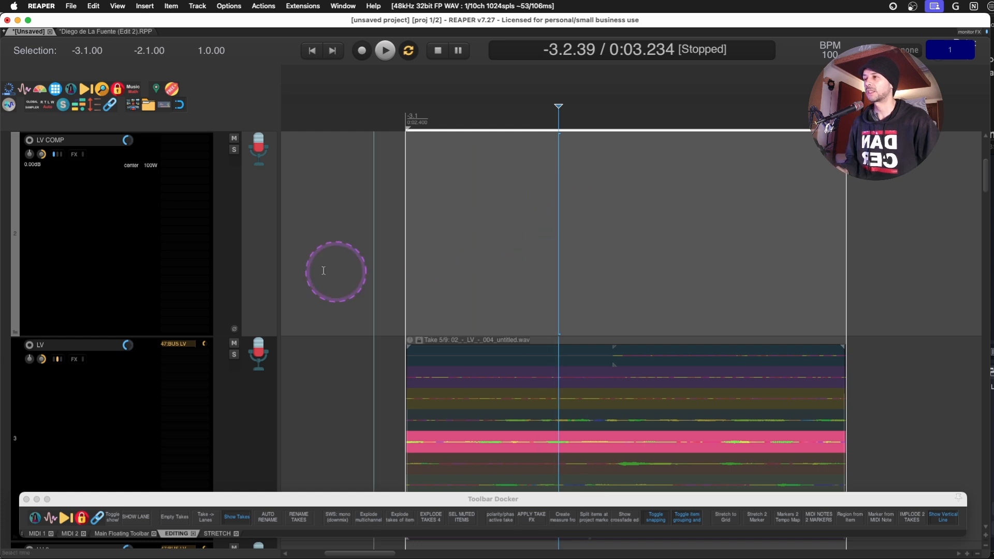
double_click(155, 266)
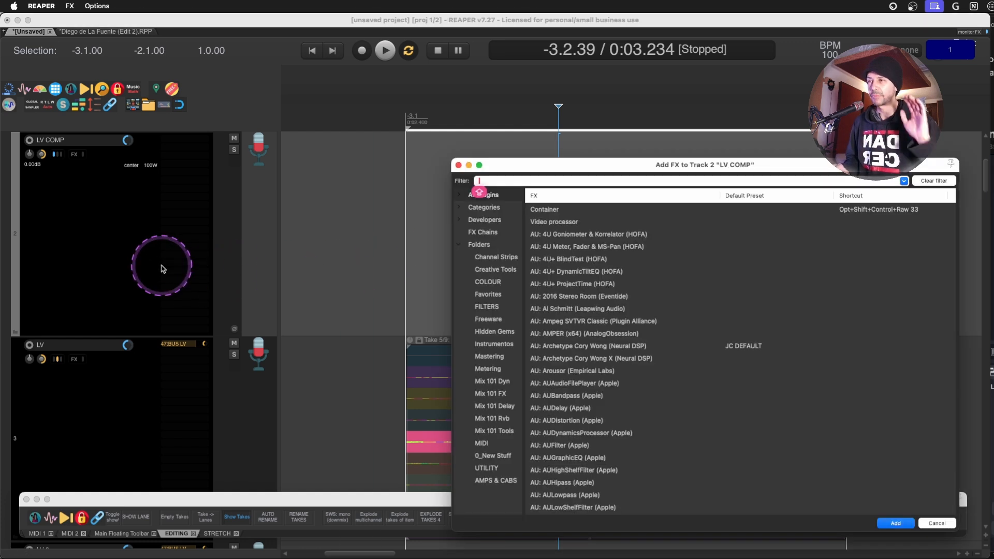
click(458, 166)
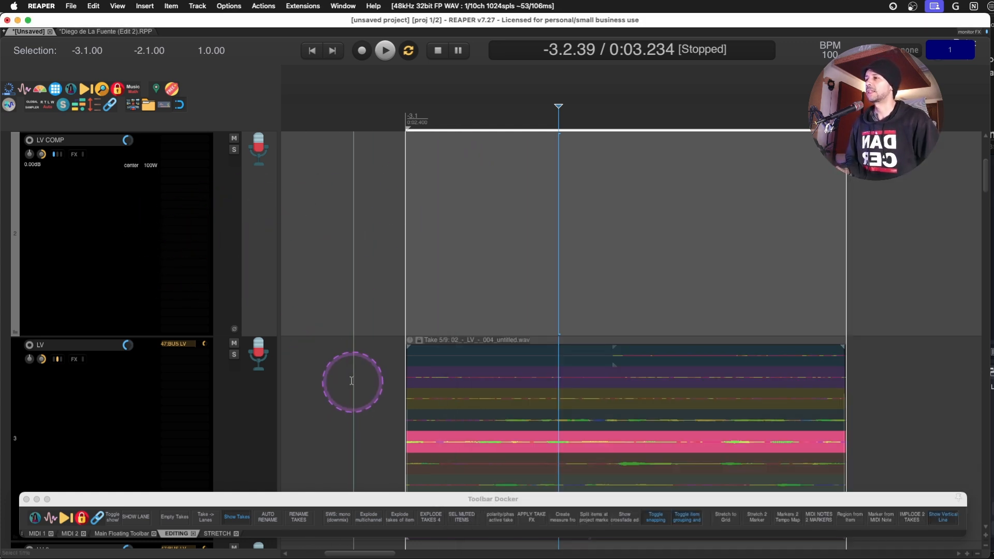
key(Delete)
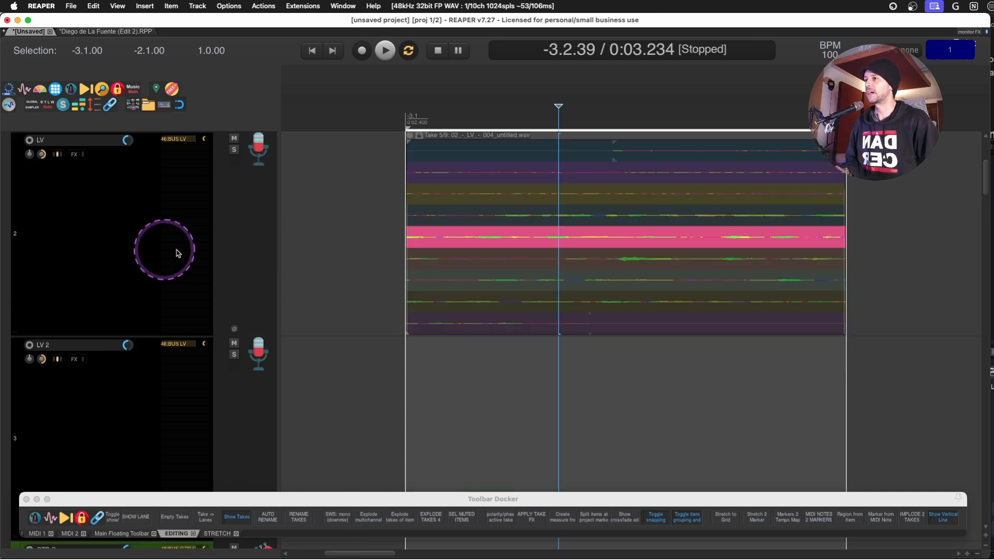
Find the action "Take: Explode takes on selected tracks to fixed lanes" and run it on the LV track
drag(324, 247, 946, 244)
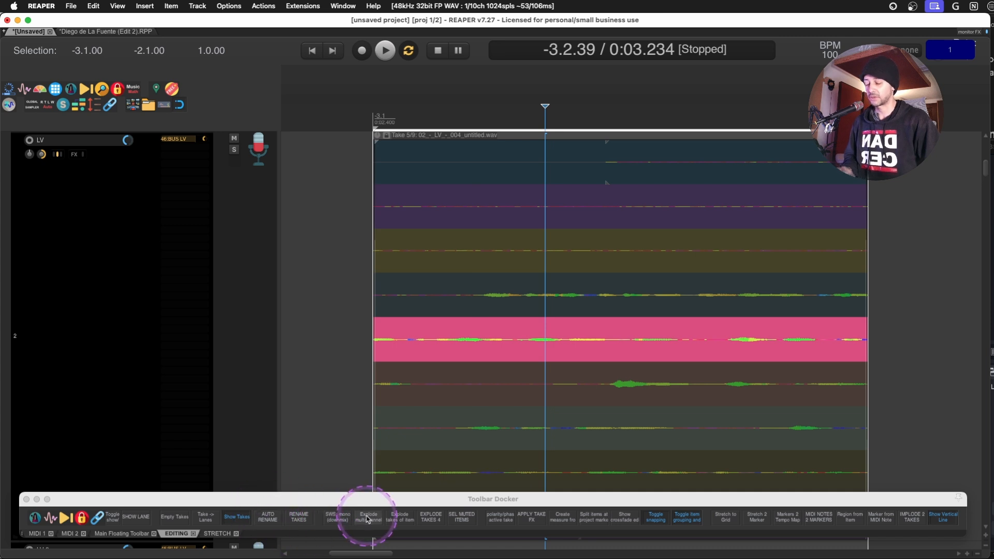
key(question)
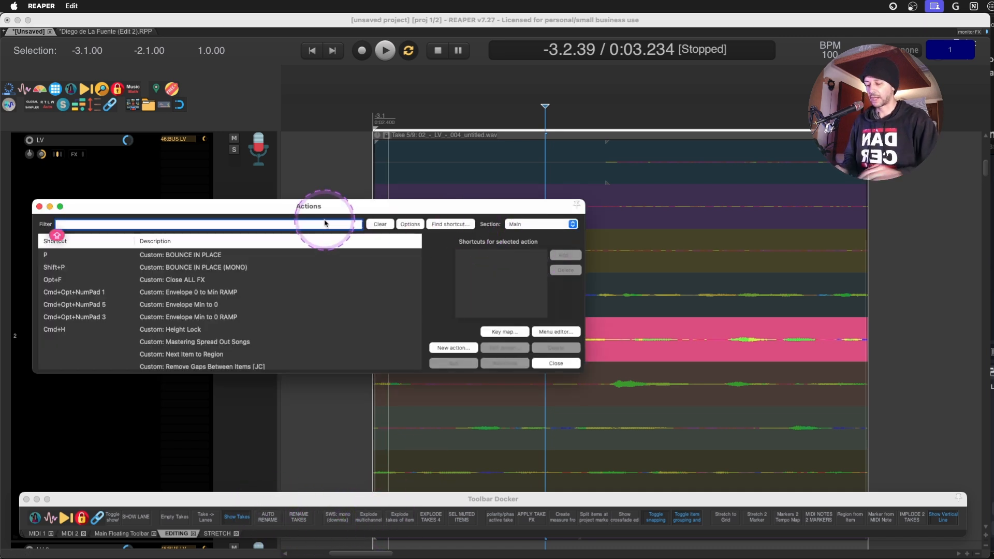
text(TAKE)
key(Home)
text(EXPLODE)
key(End)
text(FIX)
click(250, 259)
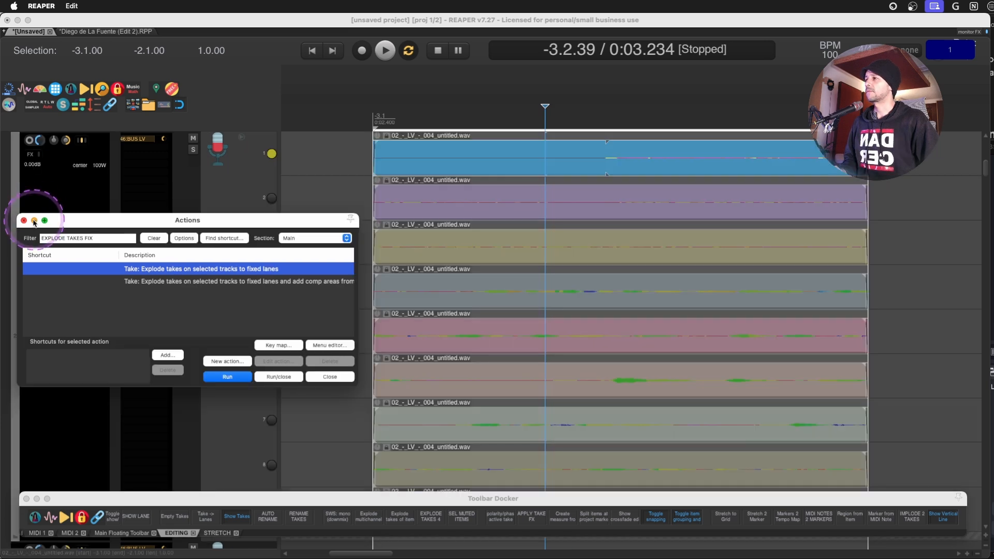
drag(80, 221, 476, 288)
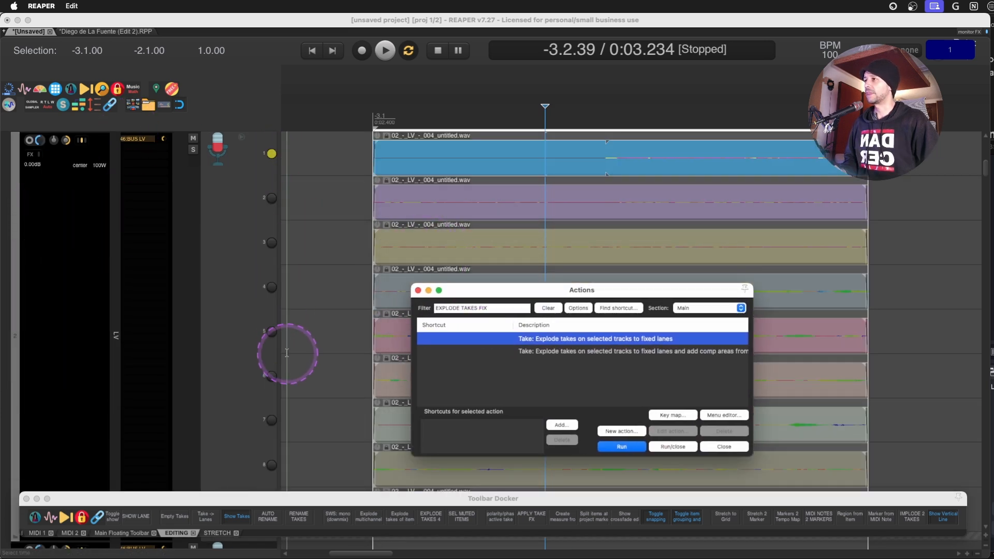
click(418, 291)
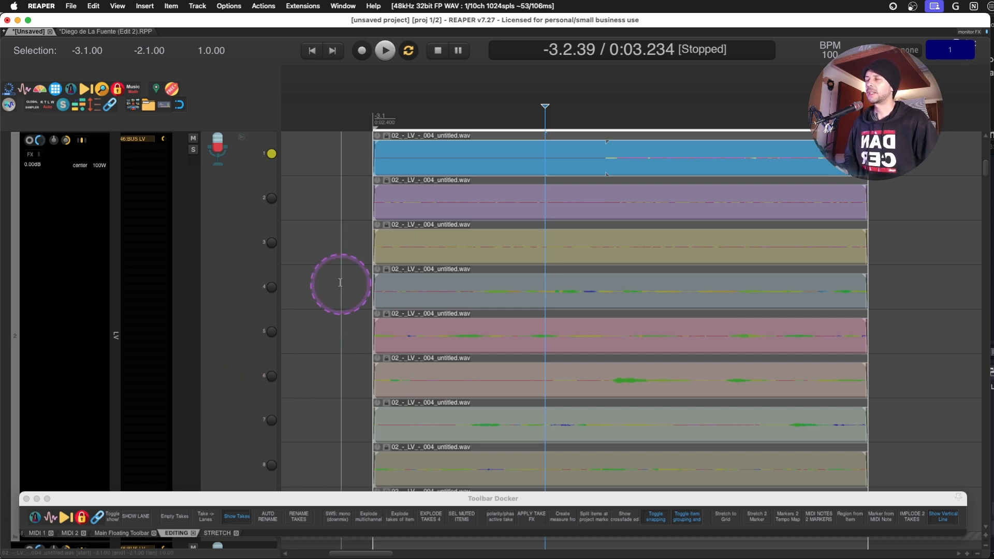
Set the LV track to comp into a new empty lane, and undo the comping and the explosion into fixed lanes
right_click(269, 150)
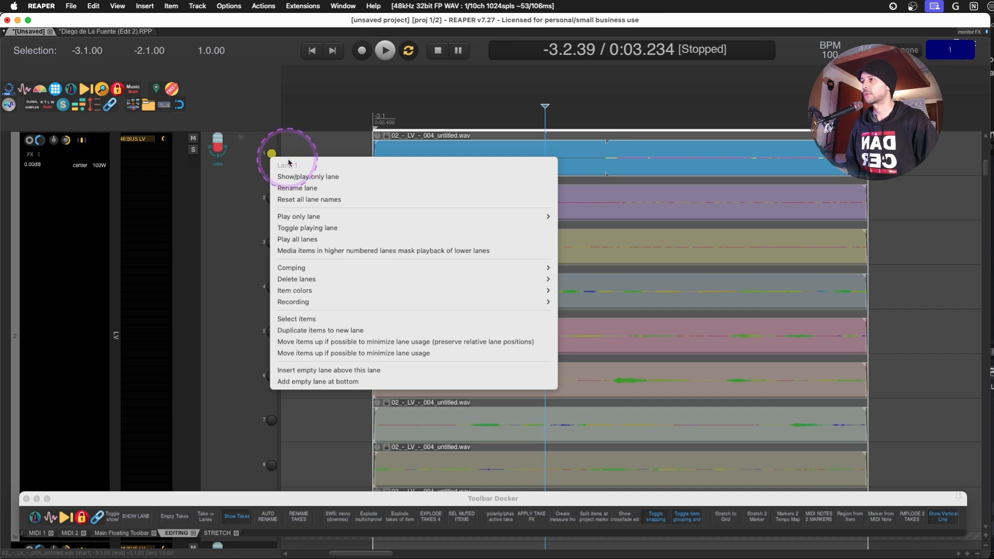
mouse_move(352, 268)
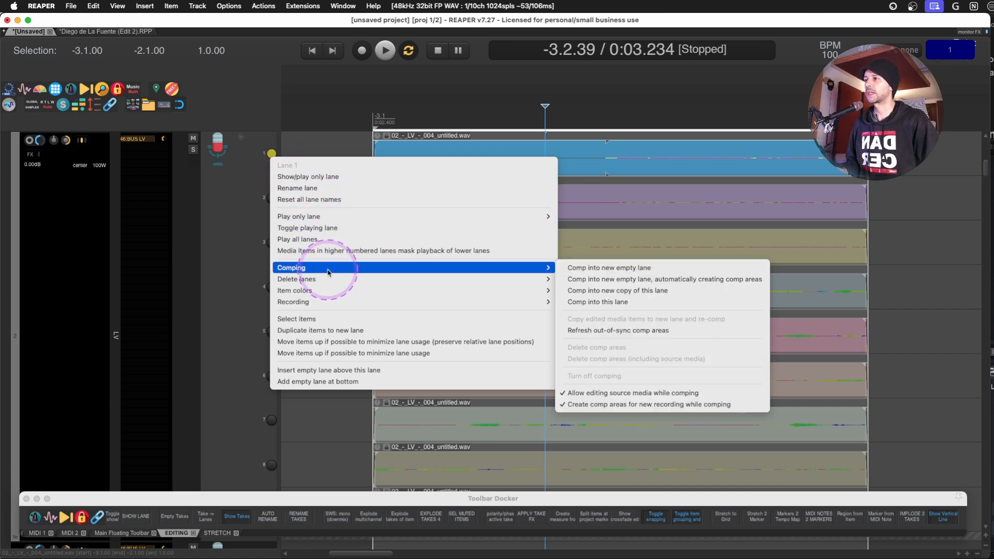
click(628, 269)
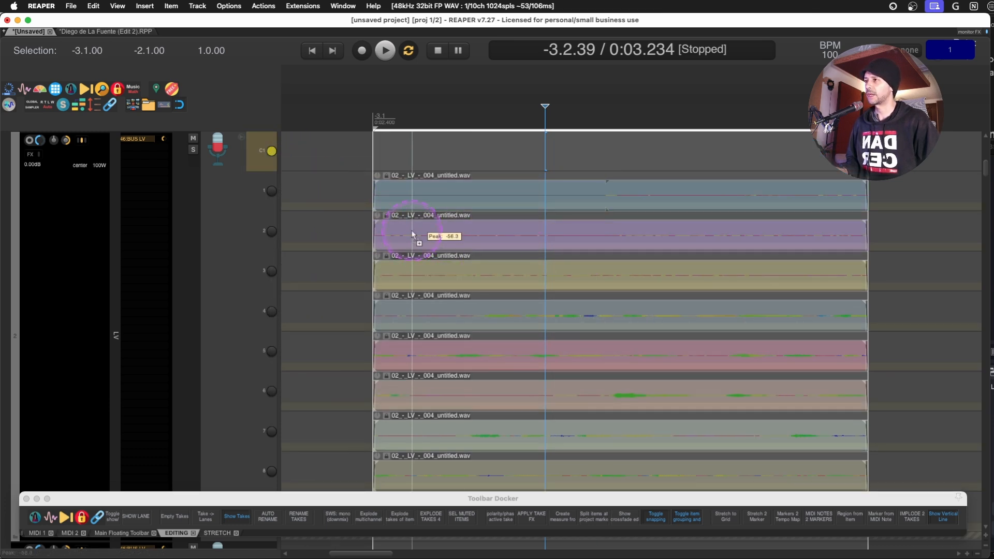
key(z)
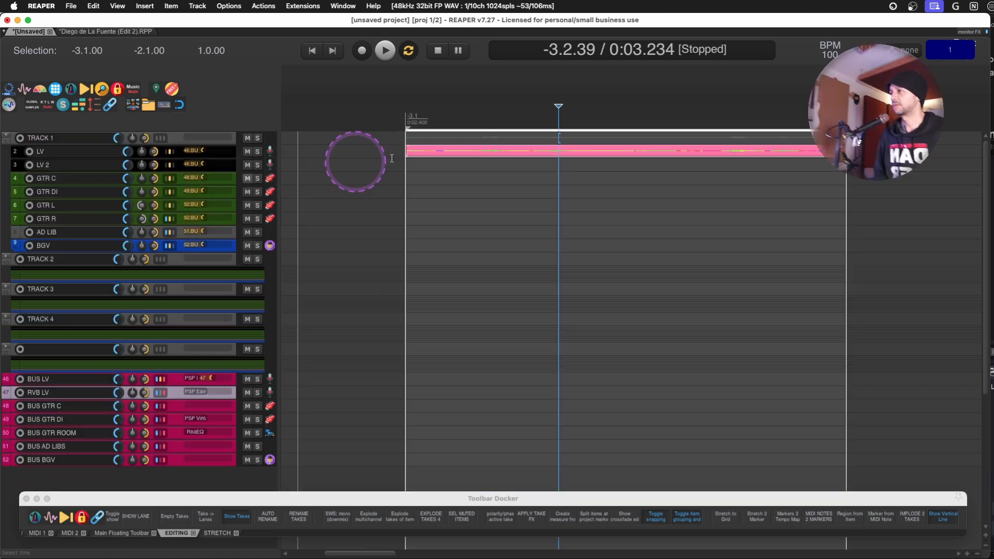
Expand the TRACK 2 folder and copy the LV item from TRACK 1 onto TRACK 2's LV 2 track, past the time selection
double_click(174, 264)
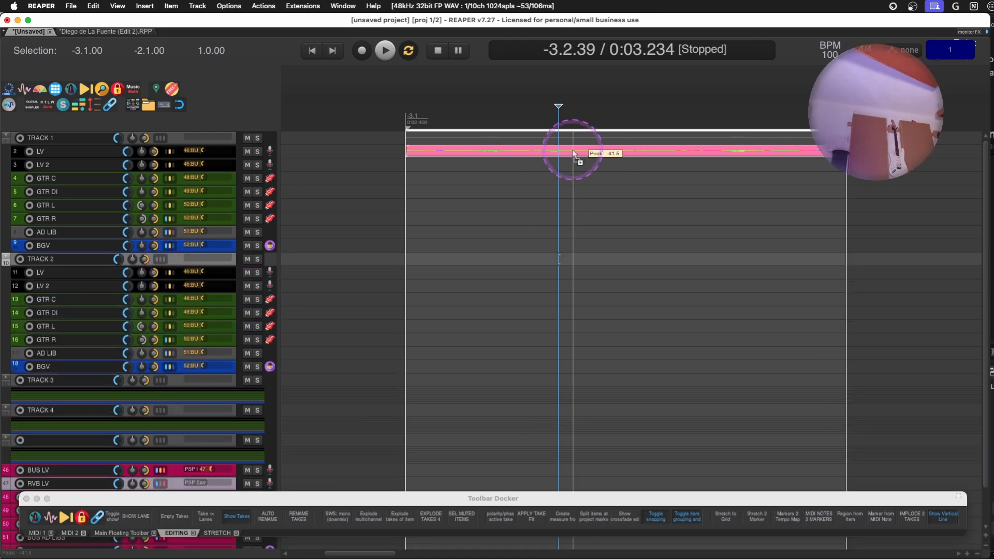
drag(565, 151, 845, 288)
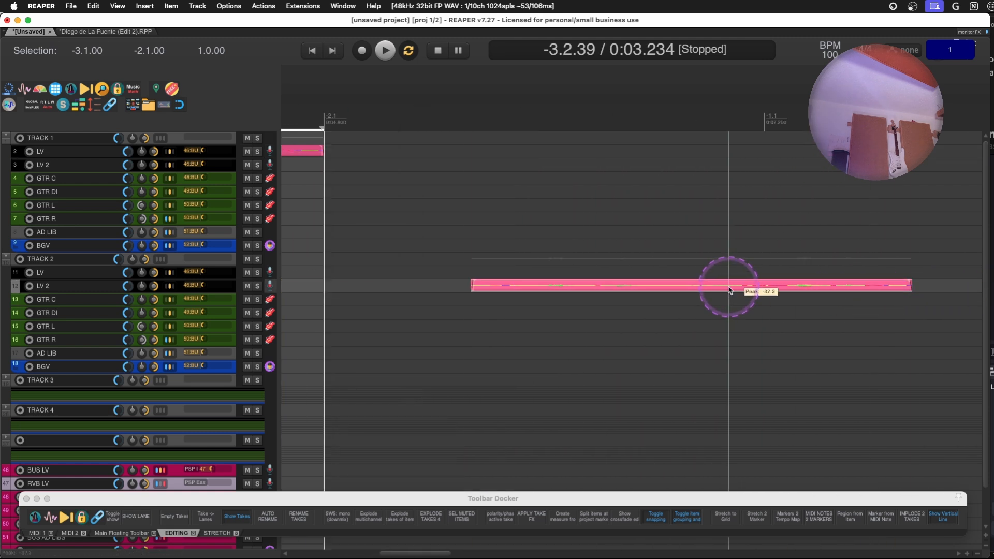
Move the item from LV 2 up onto TRACK 2's LV track and duplicate that track with its item
drag(729, 288, 655, 273)
key(super+d)
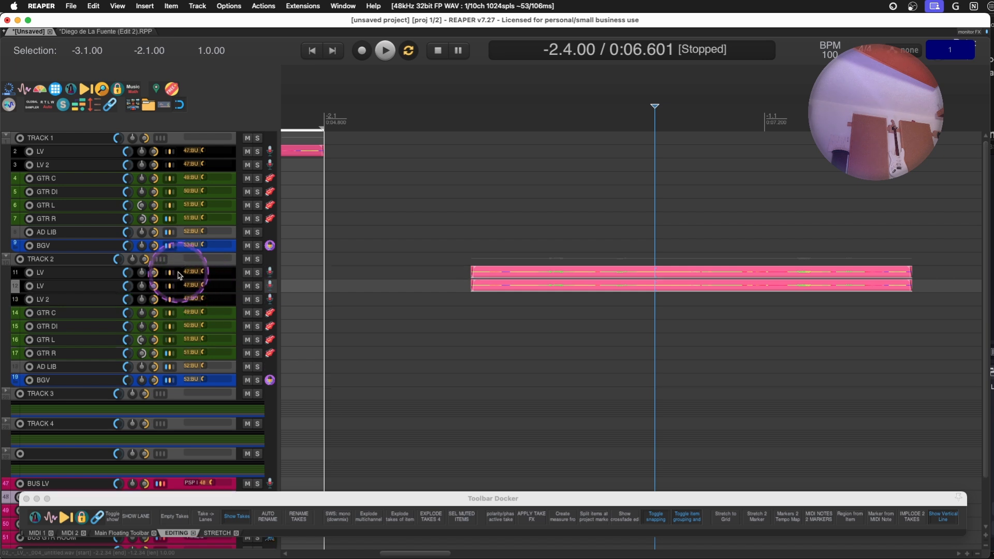
Rename the upper of TRACK 2's two LV tracks as LV RECORDING TRACK and mute it
double_click(67, 275)
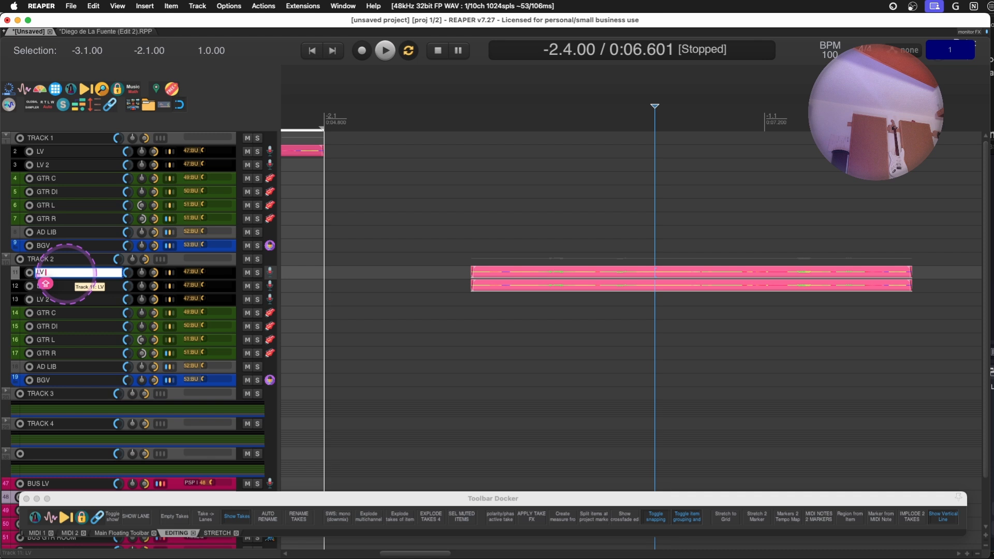
text(LV RECORDING TRACK)
key(Return)
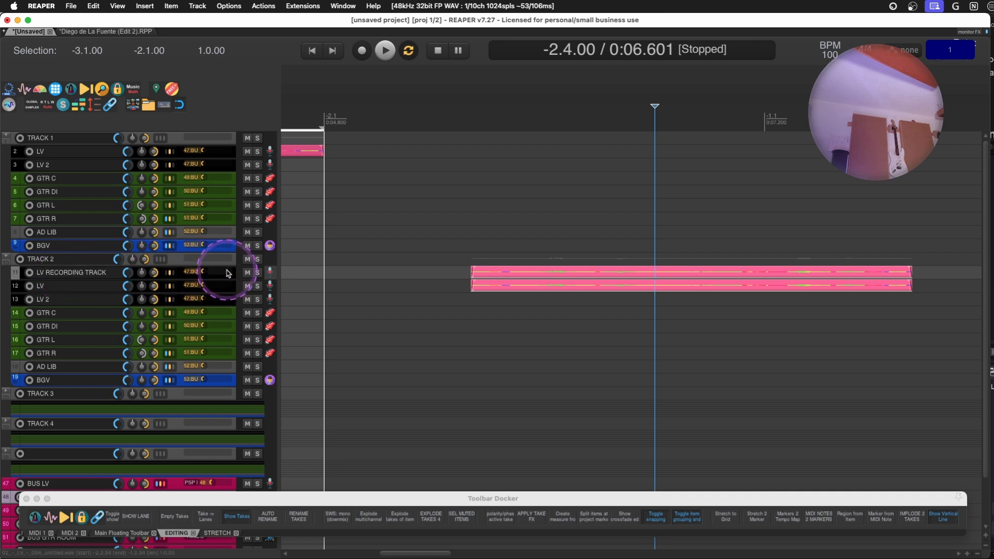
click(249, 275)
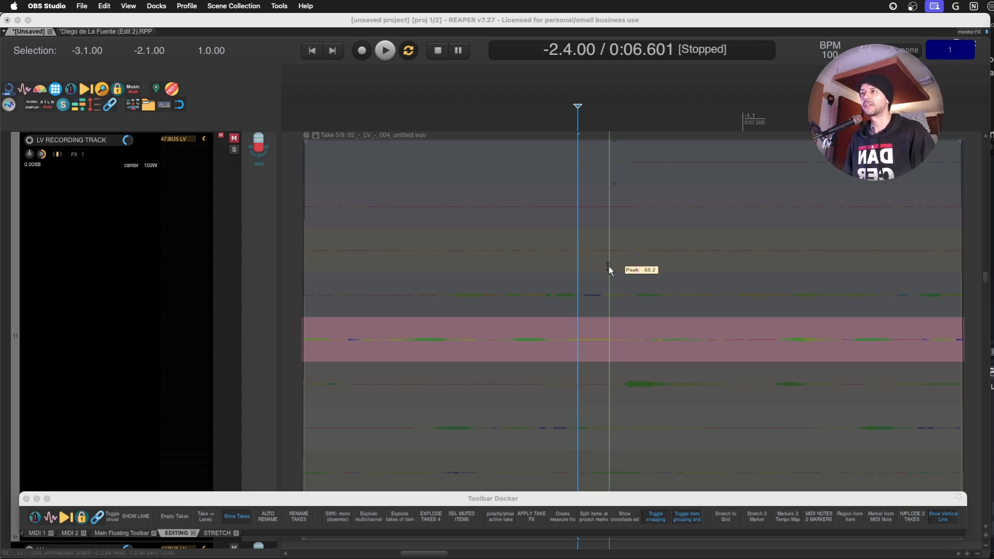
click(604, 247)
key(z)
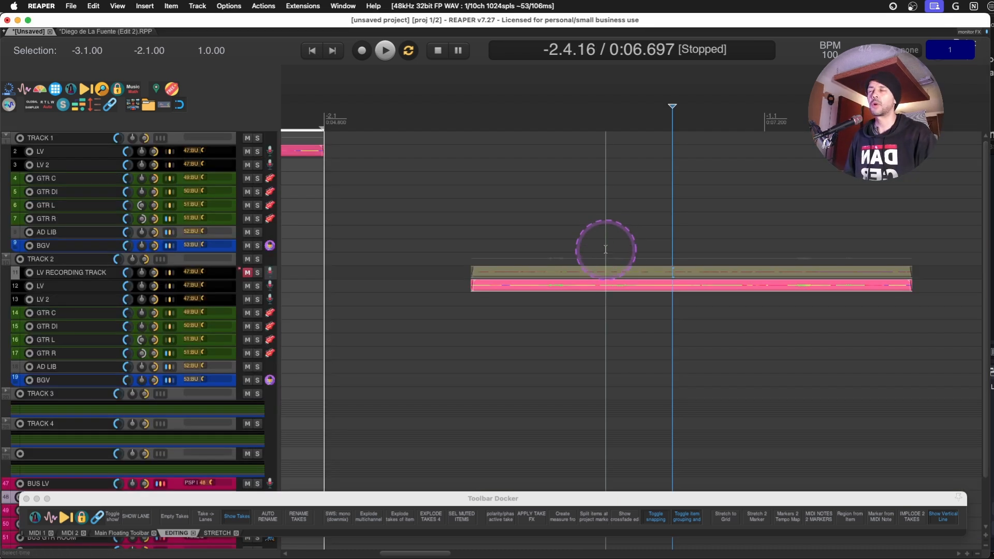
Run the action "Take: Explode takes of items across tracks" on the item of TRACK 2's unmuted LV track
click(389, 273)
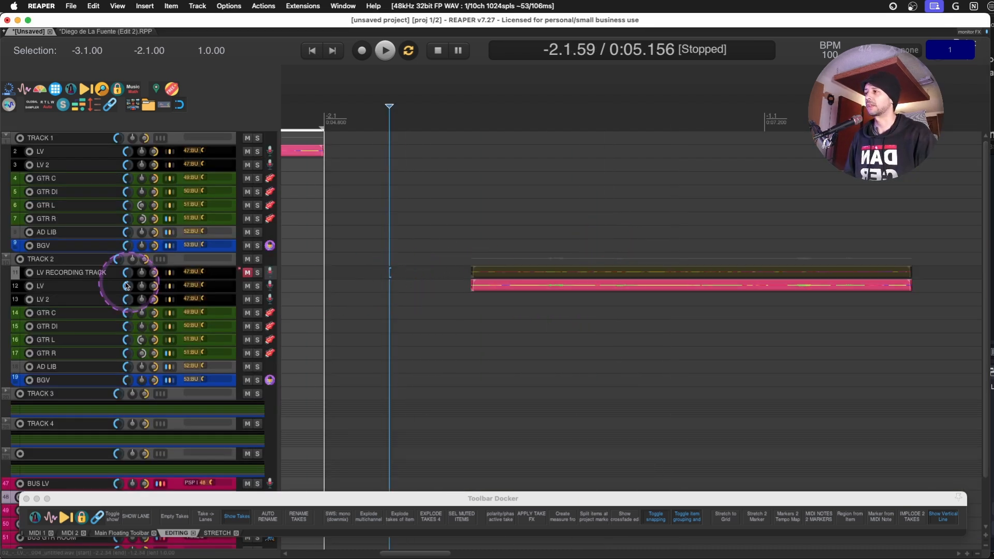
click(179, 288)
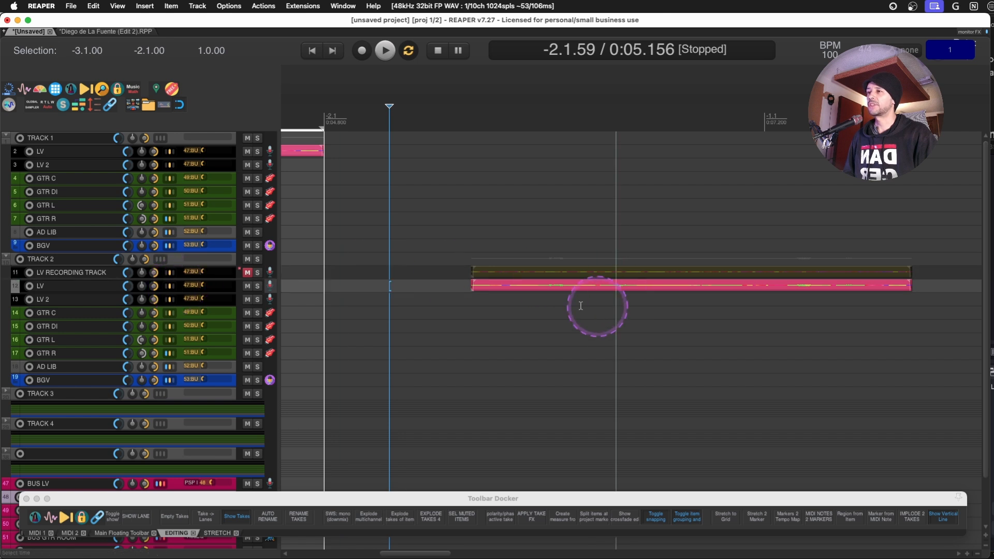
click(538, 287)
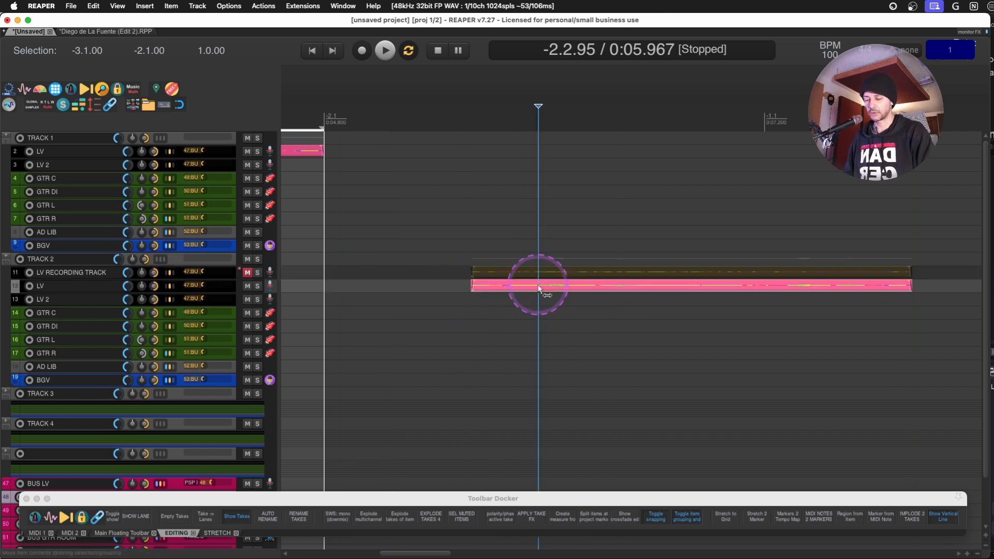
key(shift+slash)
click(622, 80)
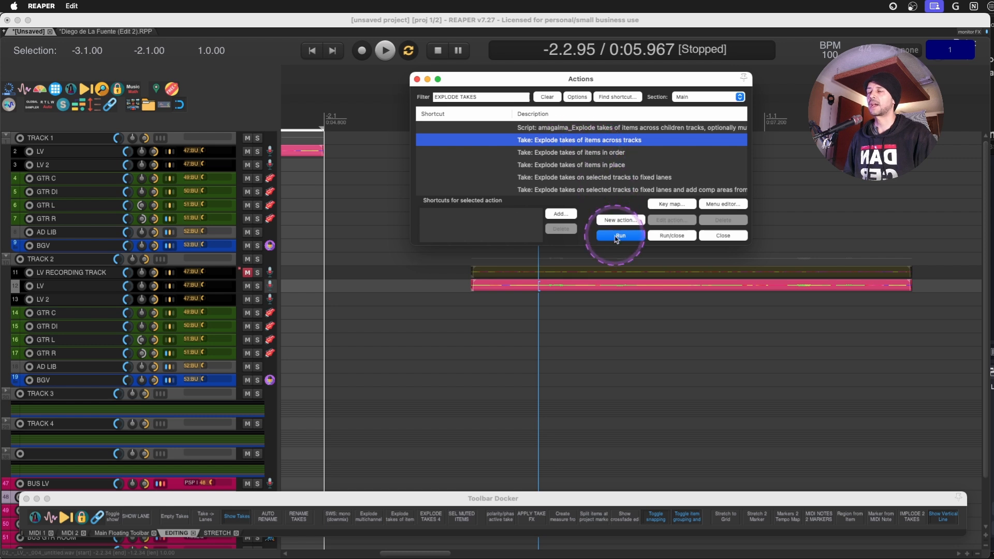
click(617, 237)
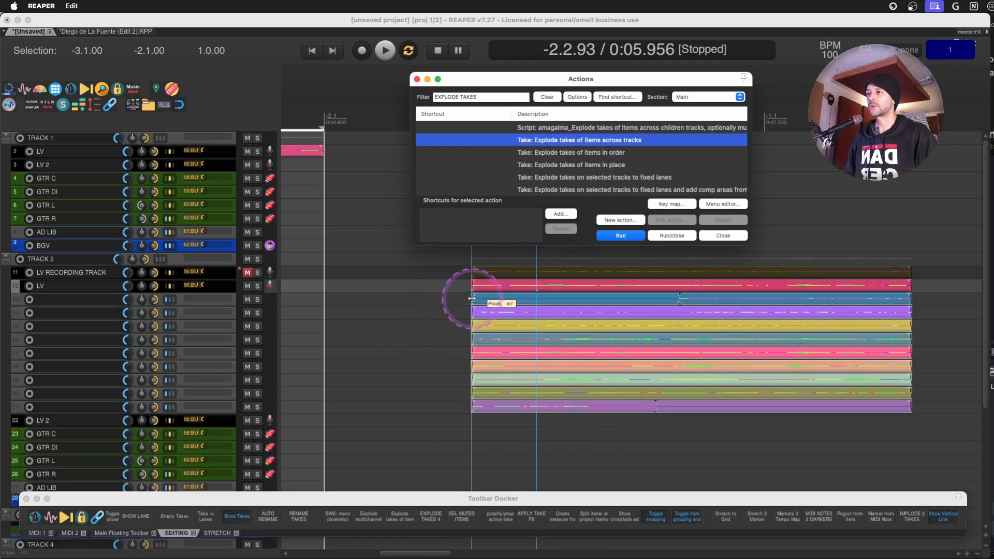
drag(460, 283, 934, 400)
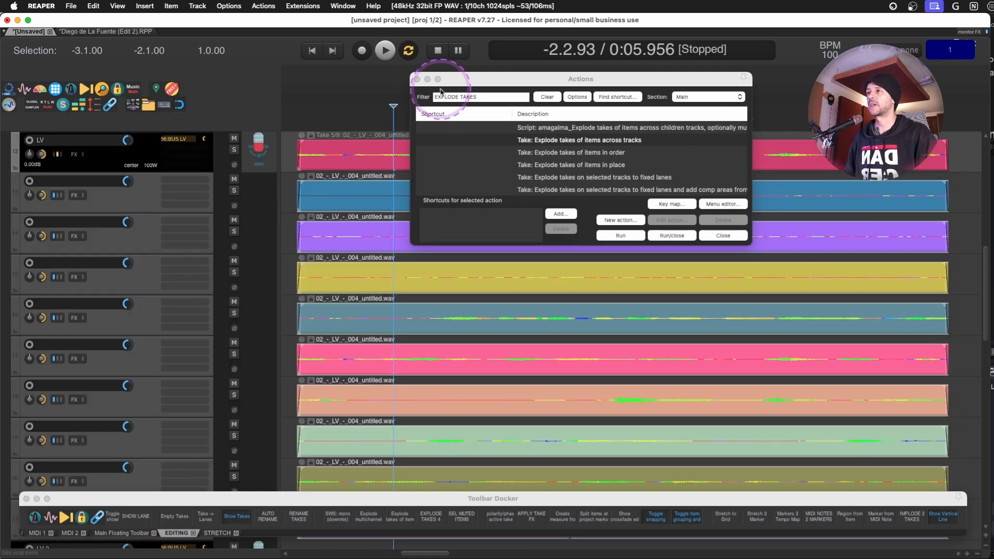
click(416, 80)
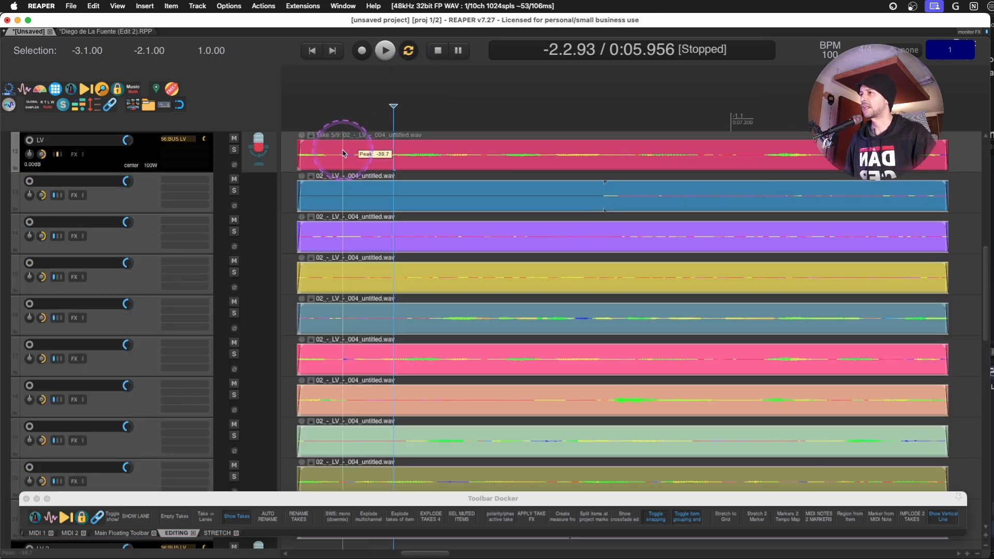
Select the first exploded take track and switch the items from spectral peaks to plain waveforms
click(142, 205)
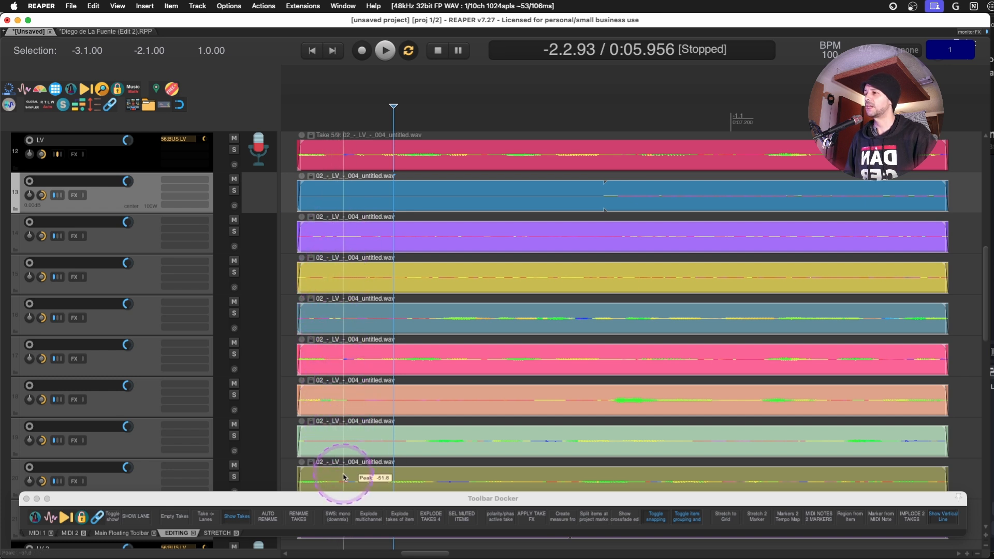
key(alt+d)
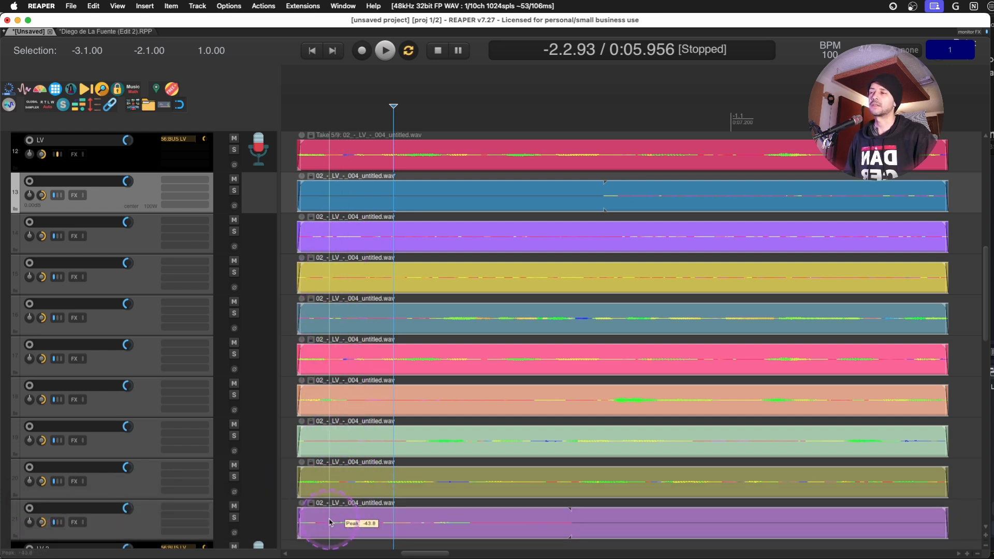
key(shift+s)
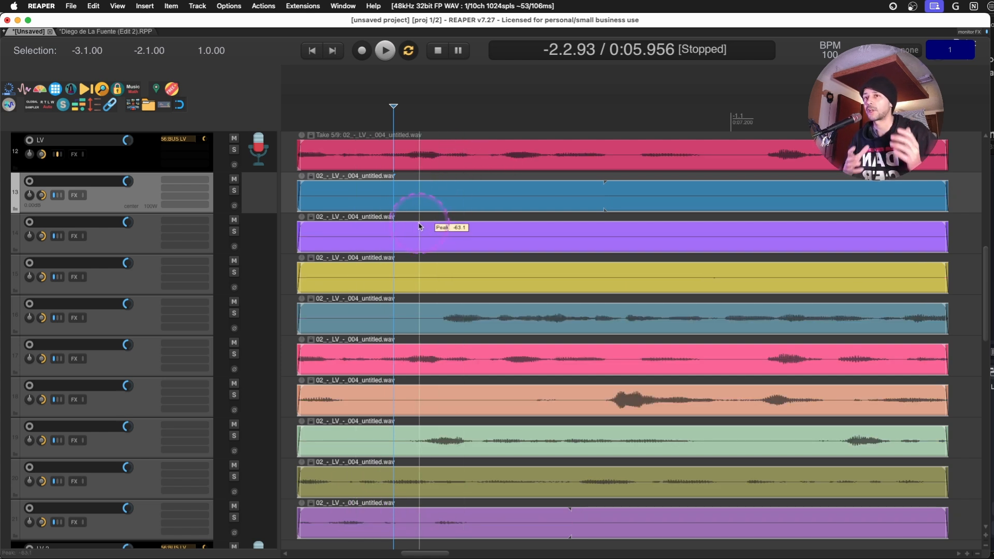
Group all the unnamed exploded take tracks below LV into a new folder named COMPING LV
shift+click(153, 517)
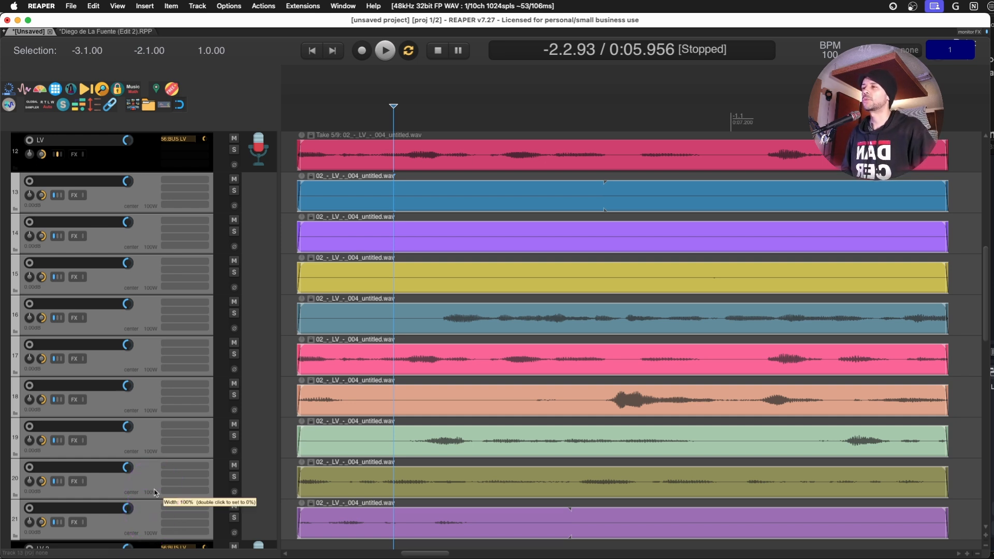
key(f)
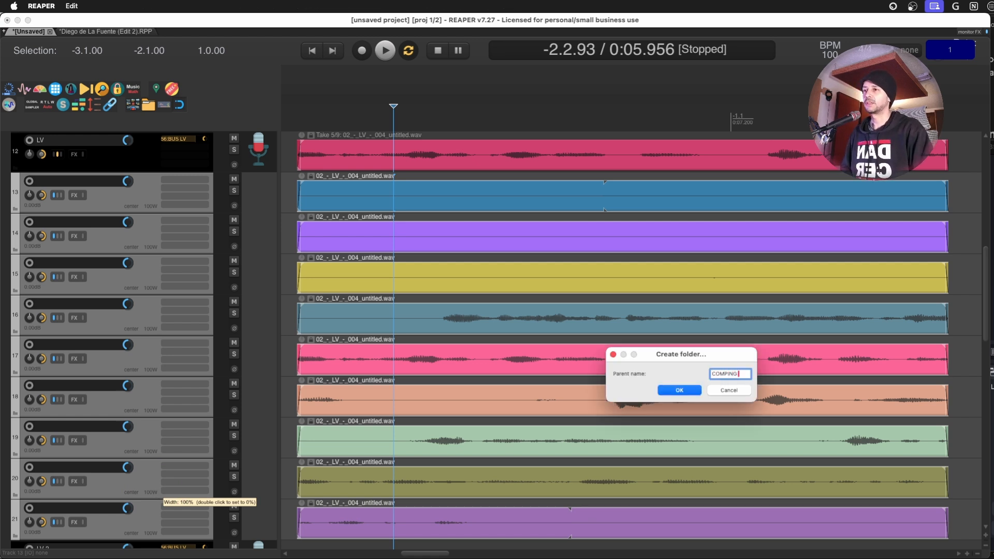
key(Return)
scroll(119, 323, down, 2)
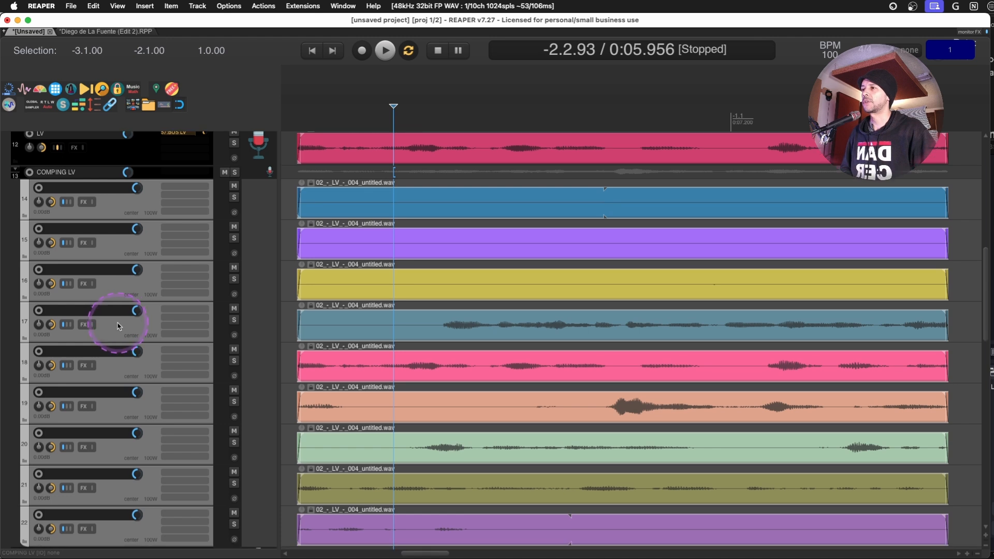
click(501, 482)
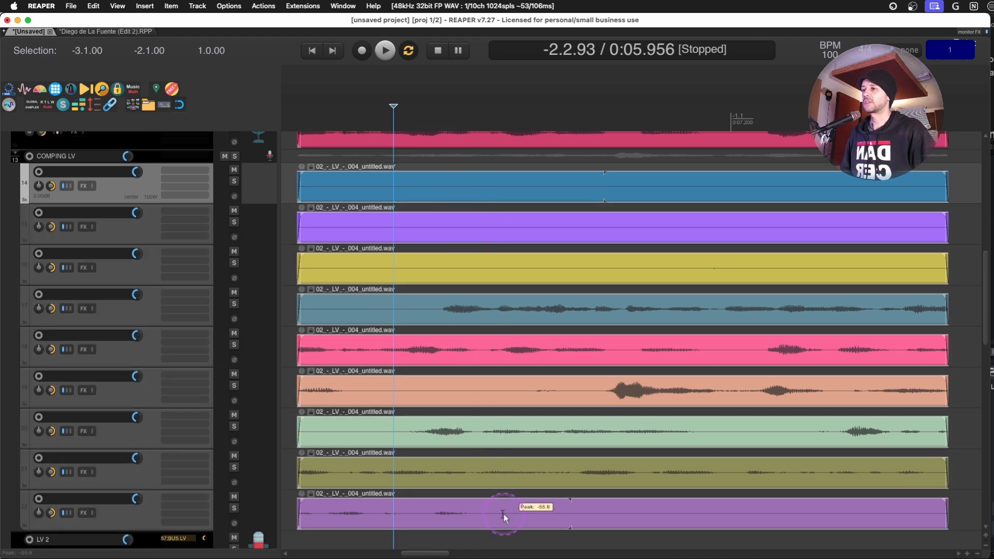
Group the nine comping tracks 14 to 22 in Group 1 with Media/Razor Edit Lead enabled
click(504, 514)
click(140, 192)
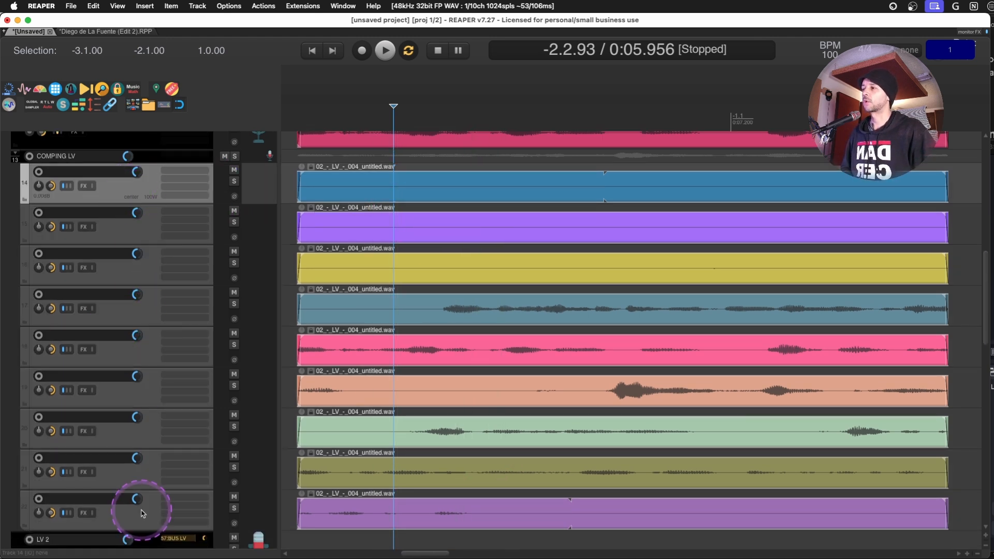
shift+click(141, 513)
key(super+g)
key(Escape)
key(shift+g)
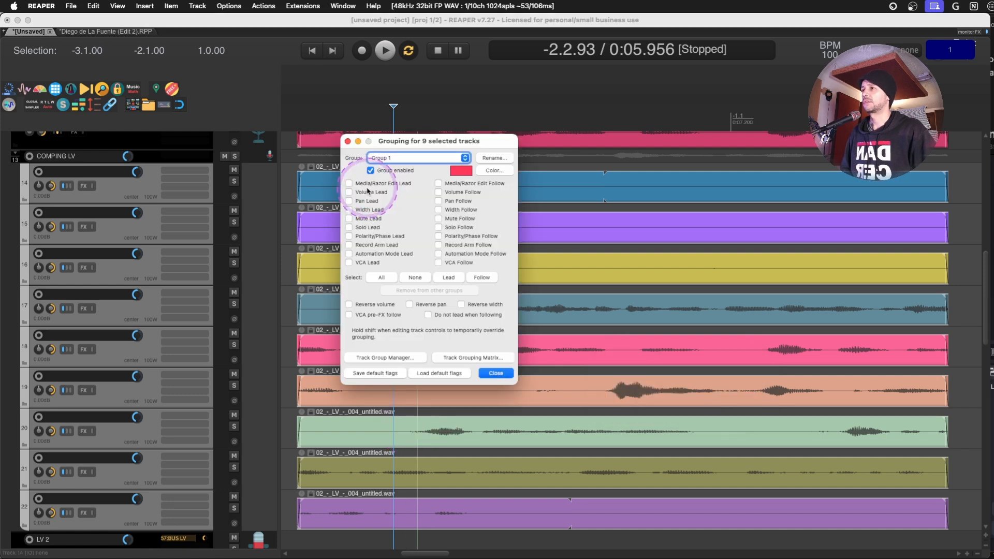
click(367, 185)
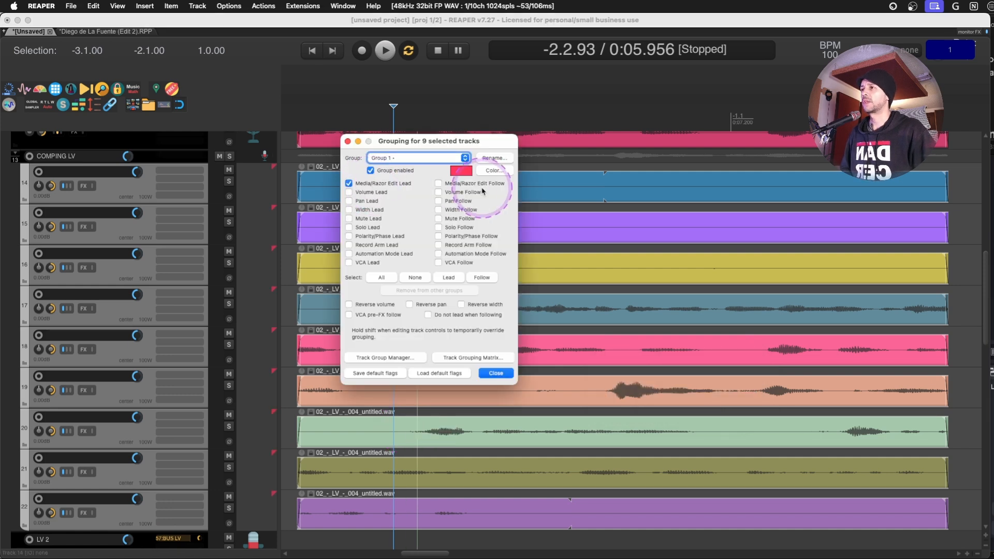
click(504, 375)
Split the grouped vocal items at four points so that every take on tracks 14 to 22 has five segments
click(429, 185)
key(s)
key(s)
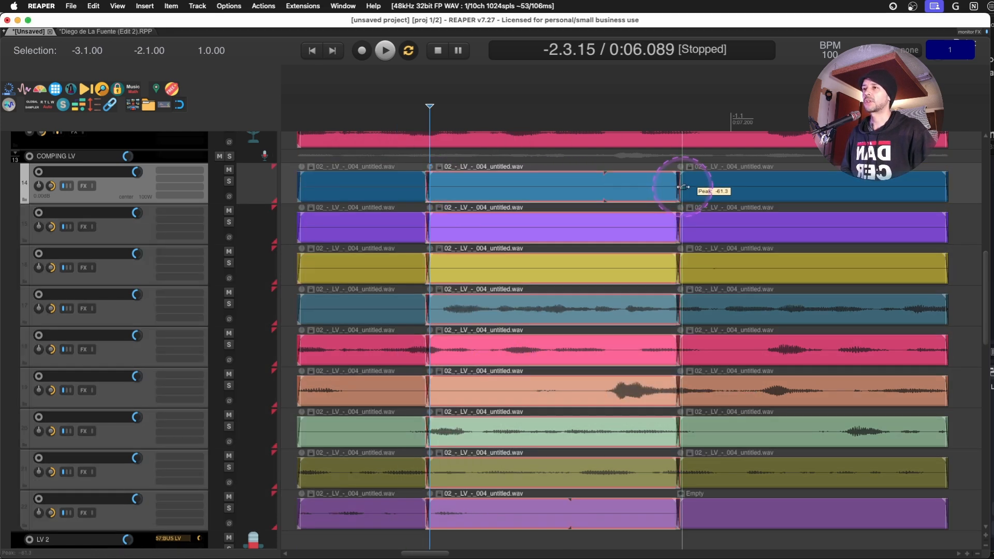
key(s)
key(s)
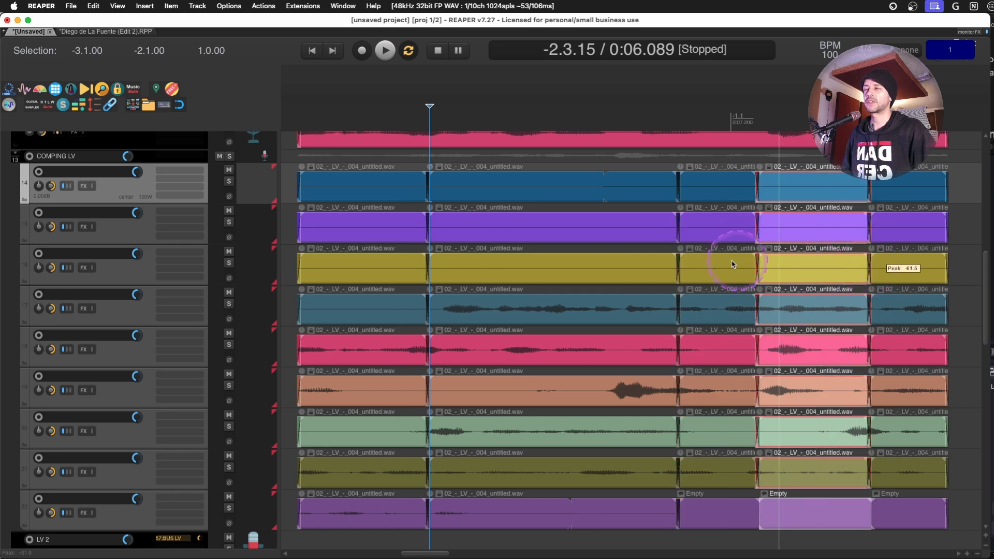
Select the first segment across the grouped tracks and turn track grouping off
click(376, 264)
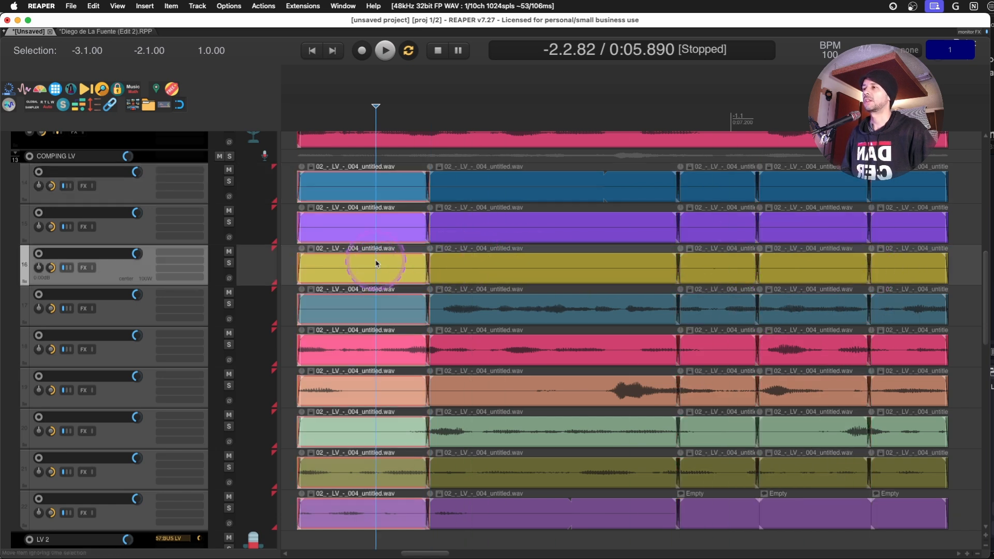
click(110, 108)
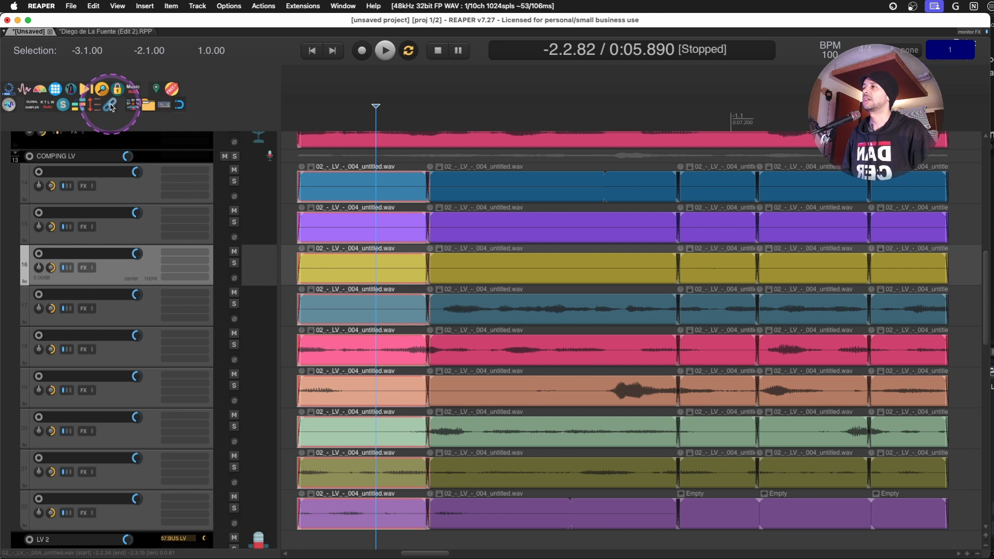
click(110, 107)
click(110, 108)
click(110, 107)
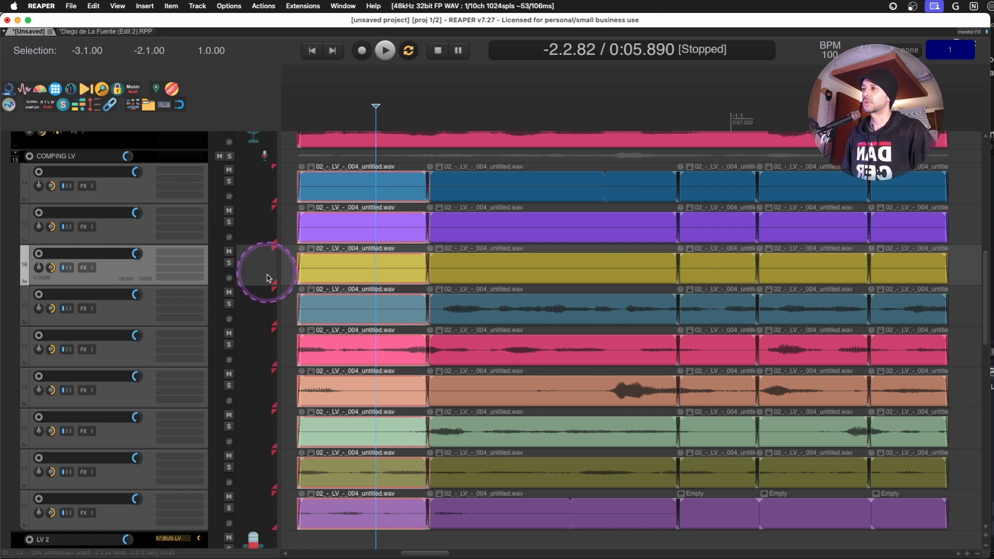
click(109, 105)
Mute and unmute the first segment on track 14, leaving it deselected
click(334, 190)
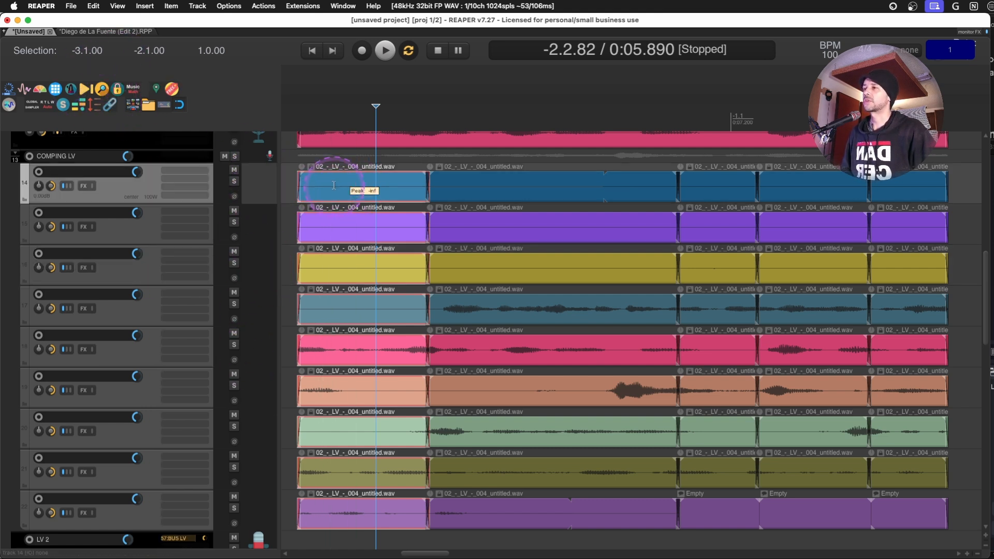
key(m)
key(m)
click(382, 190)
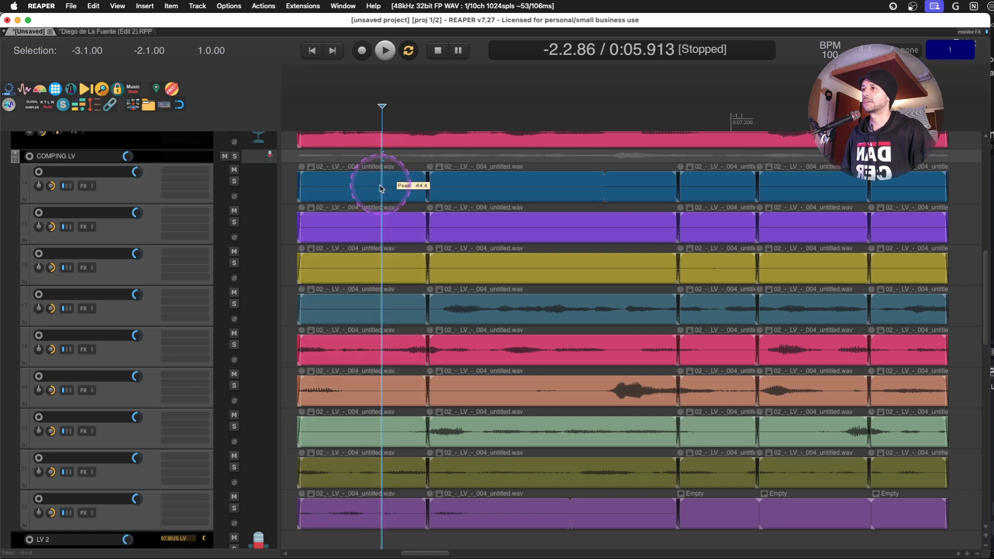
Mute the second segment on track 15, the first and third segments on track 17, and the fourth segment on track 19
click(500, 229)
key(m)
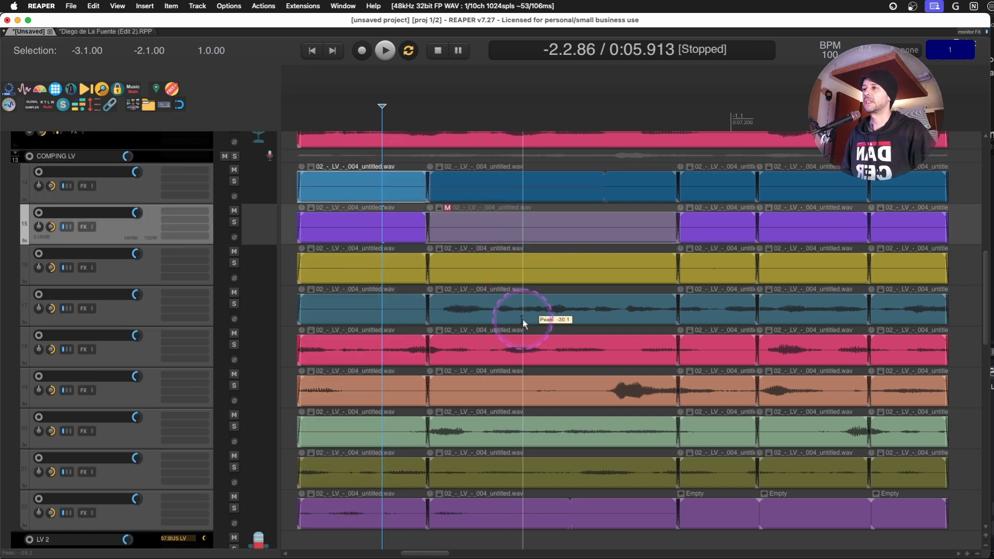
click(521, 322)
click(395, 310)
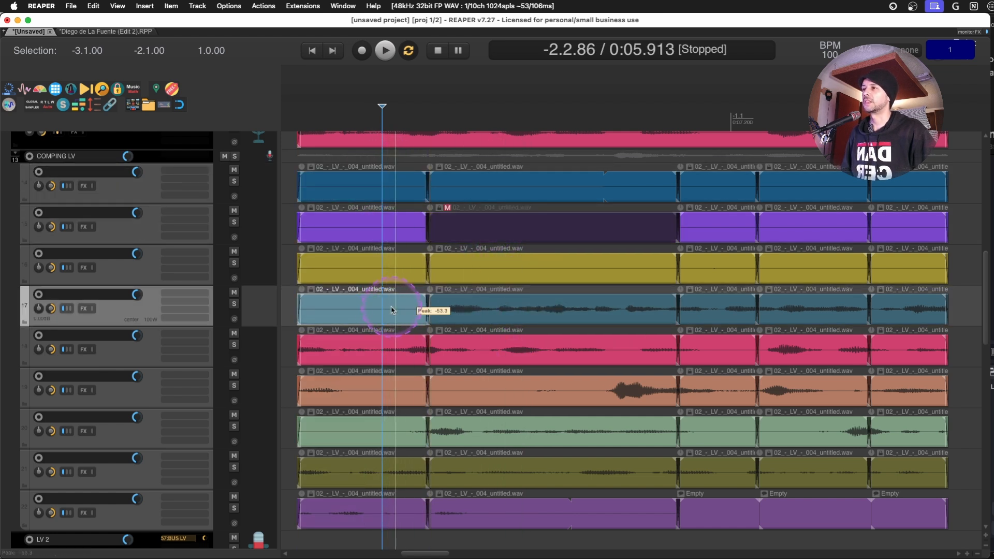
key(m)
click(718, 302)
key(m)
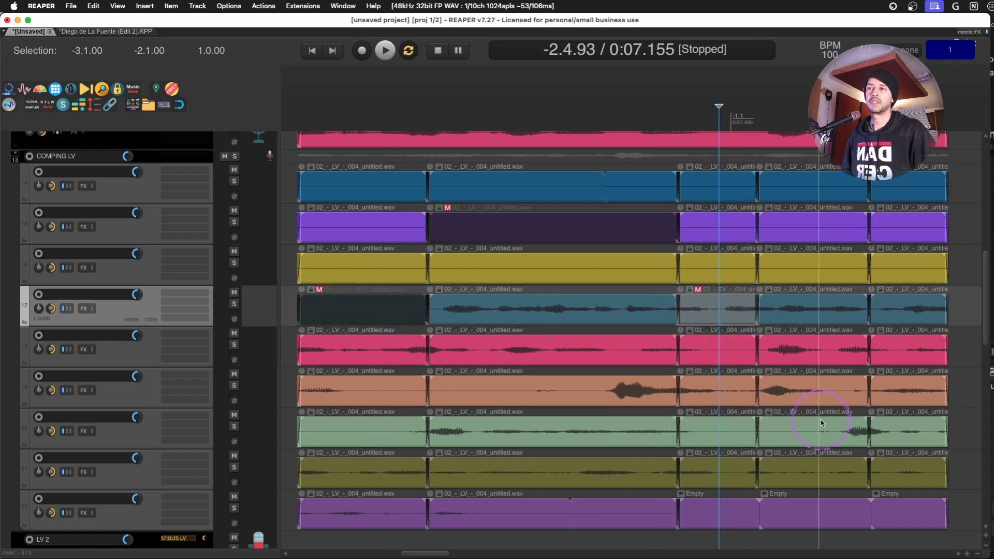
click(819, 392)
key(m)
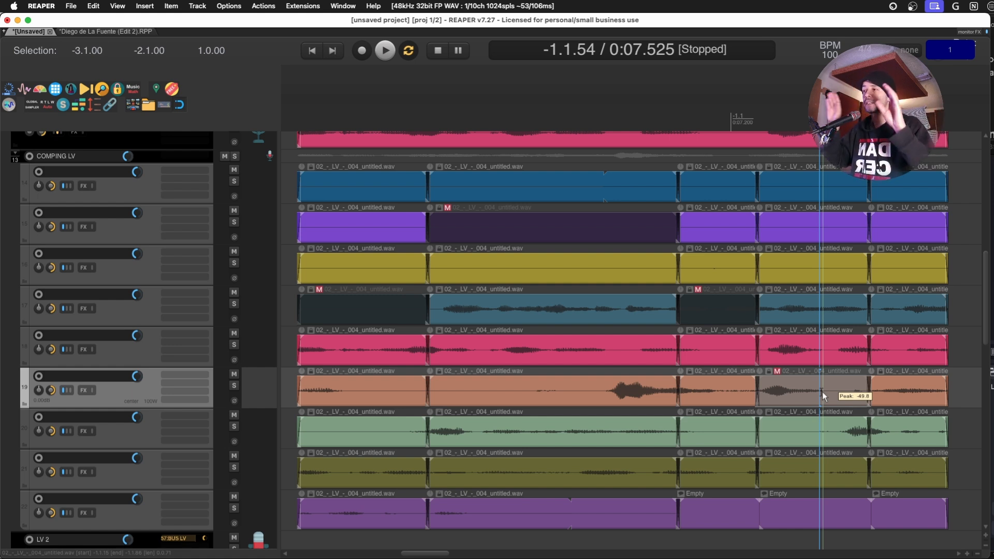
Duplicate the LV track with its multi-take vocal item and select the copied item
click(959, 227)
key(z)
drag(357, 182, 875, 342)
drag(372, 145, 864, 263)
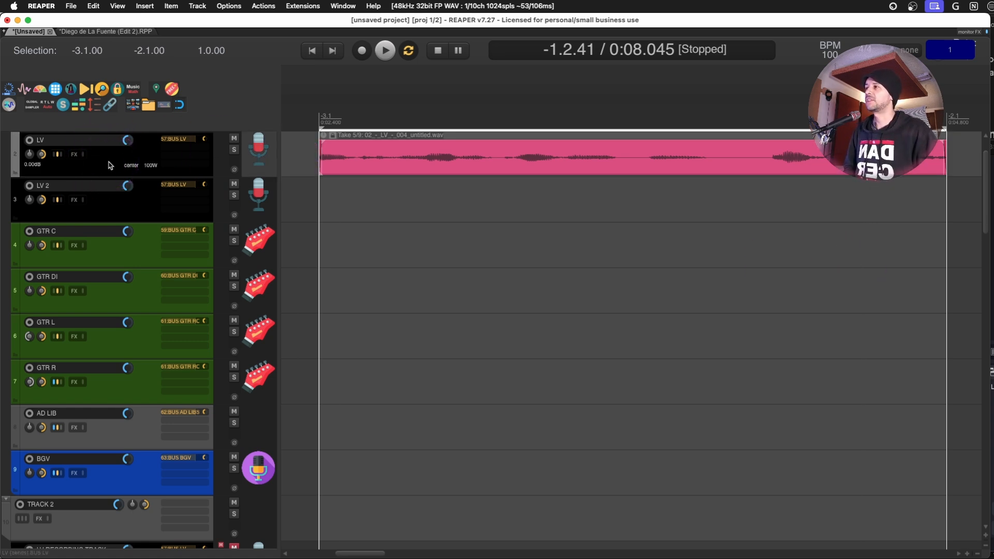
key(super+alt+d)
click(417, 205)
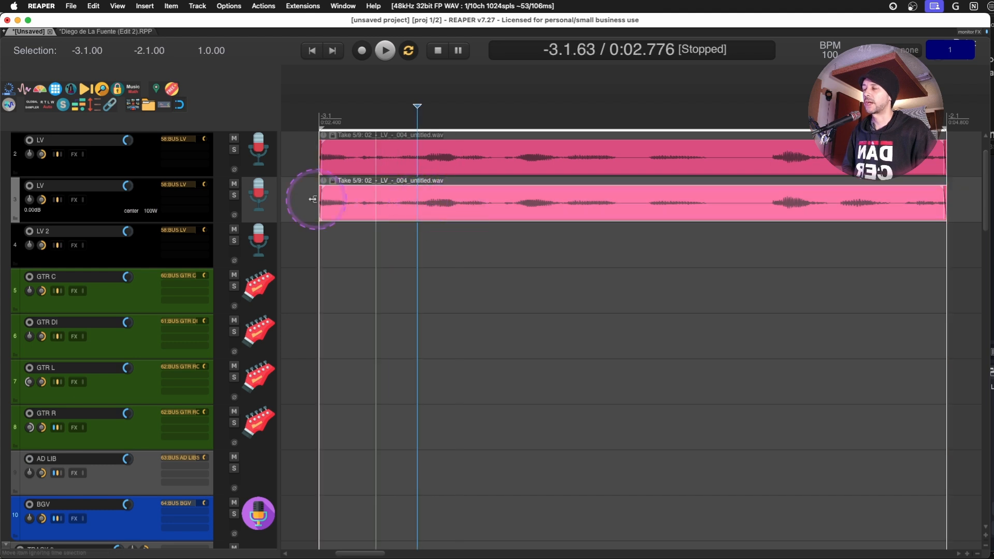
Convert the takes of the duplicated LV item into separate lanes
double_click(468, 195)
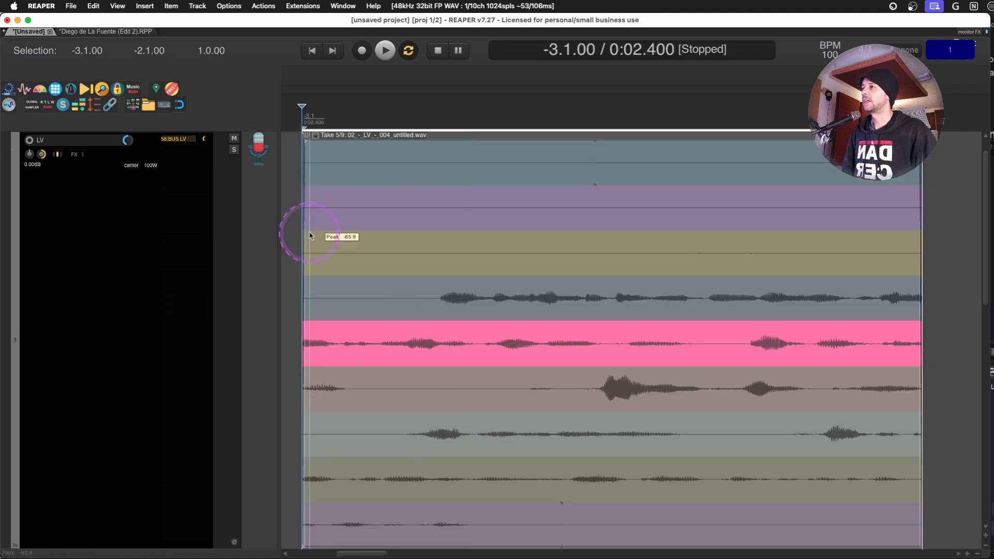
right_click(227, 99)
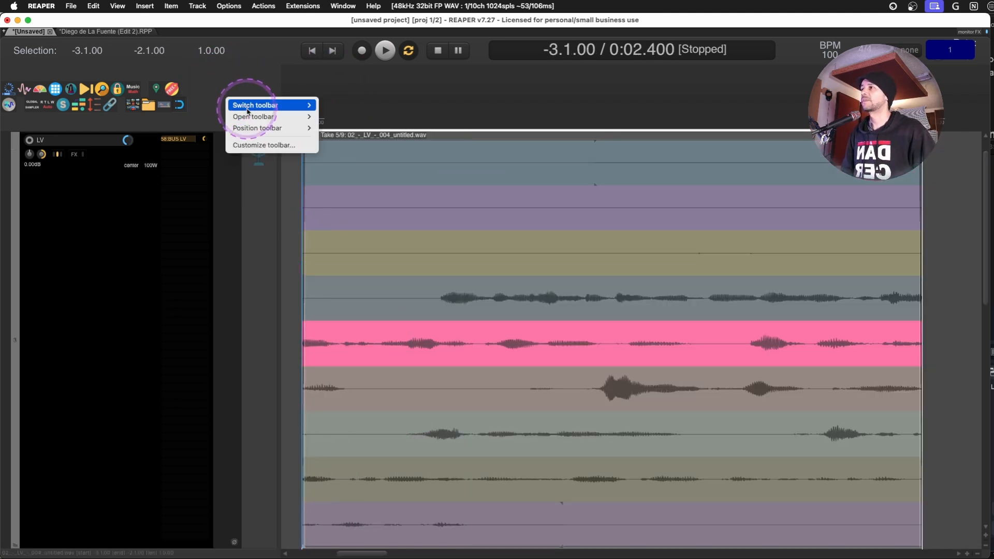
mouse_move(248, 109)
click(344, 116)
click(180, 76)
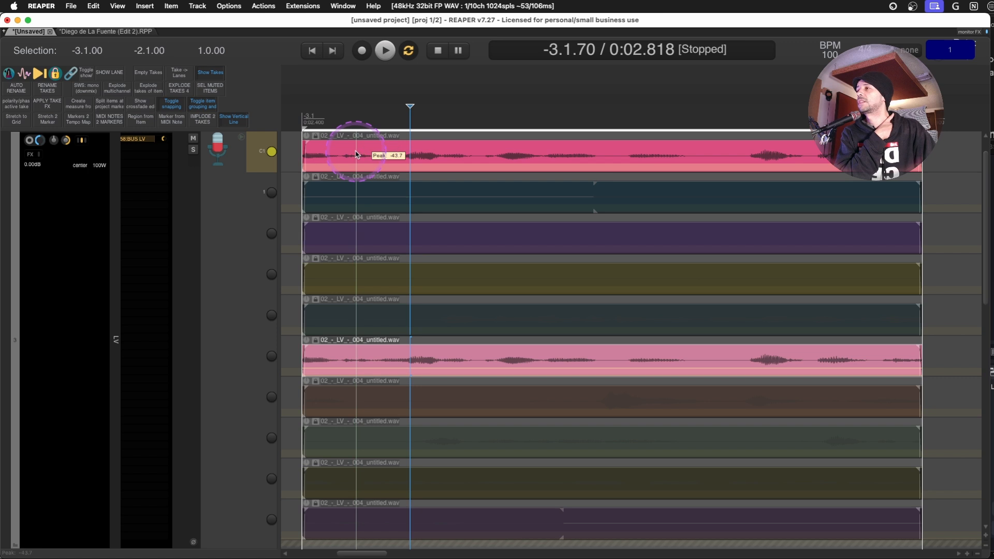
Build the comp in lane C1 by swiping two sections each from lanes 4 and 7 and one section from lane 9
click(362, 155)
click(419, 350)
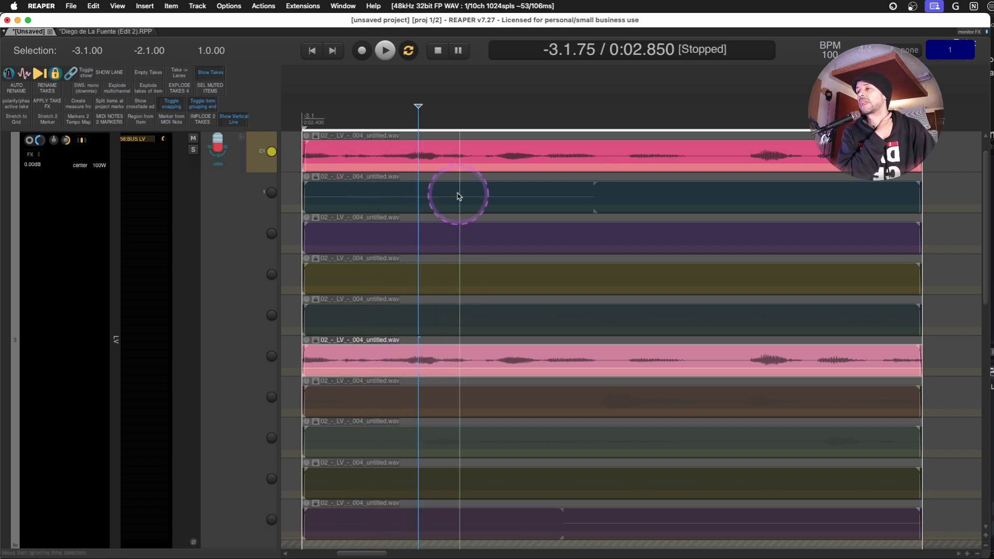
click(499, 322)
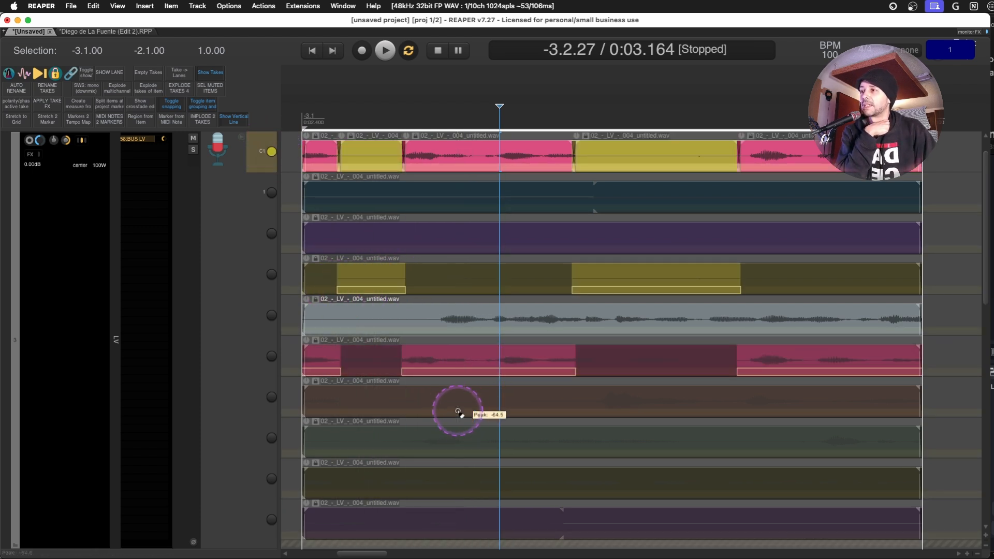
drag(459, 412, 517, 411)
drag(755, 409, 840, 413)
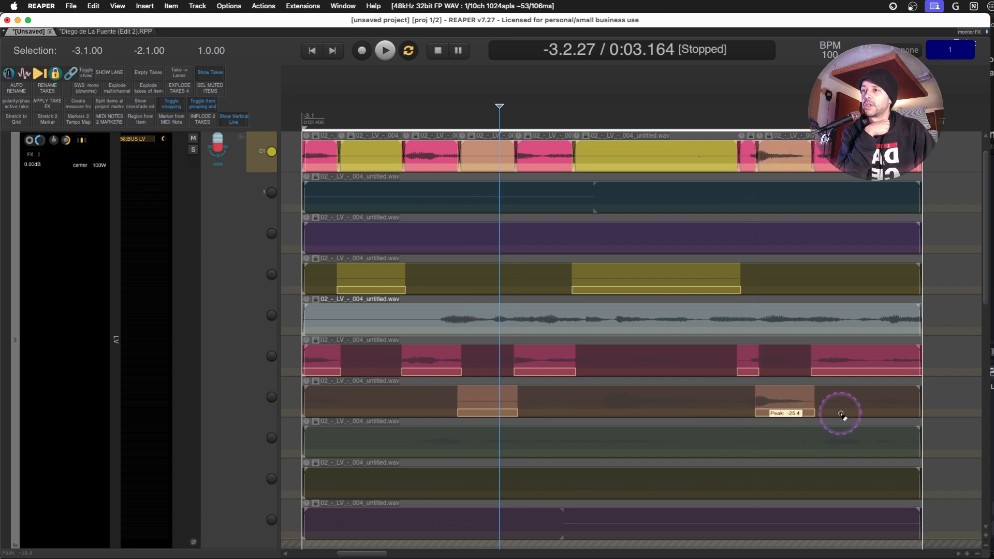
drag(592, 495, 687, 494)
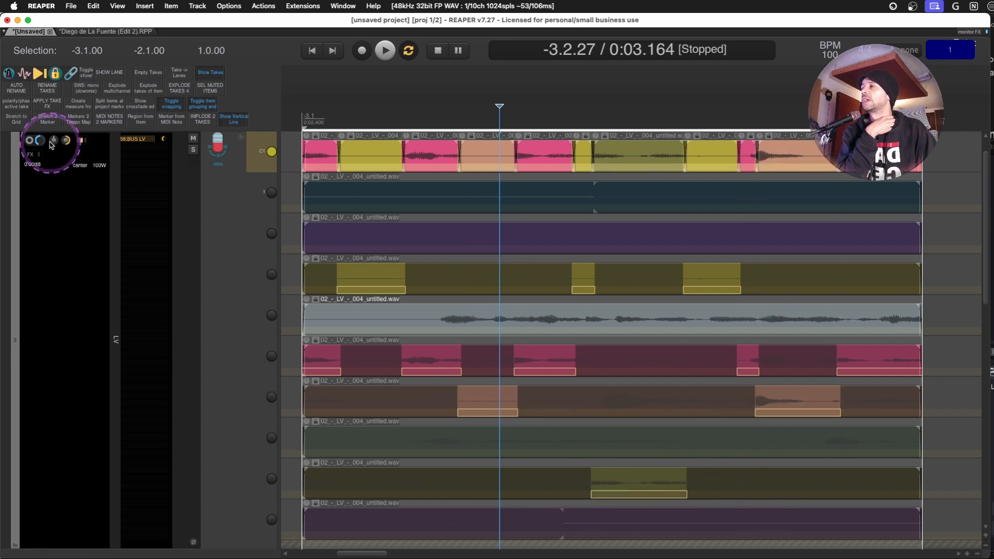
Toggle the LV track between all lanes and the single comp lane, and view its lane display options
click(241, 139)
click(242, 139)
click(242, 138)
click(241, 139)
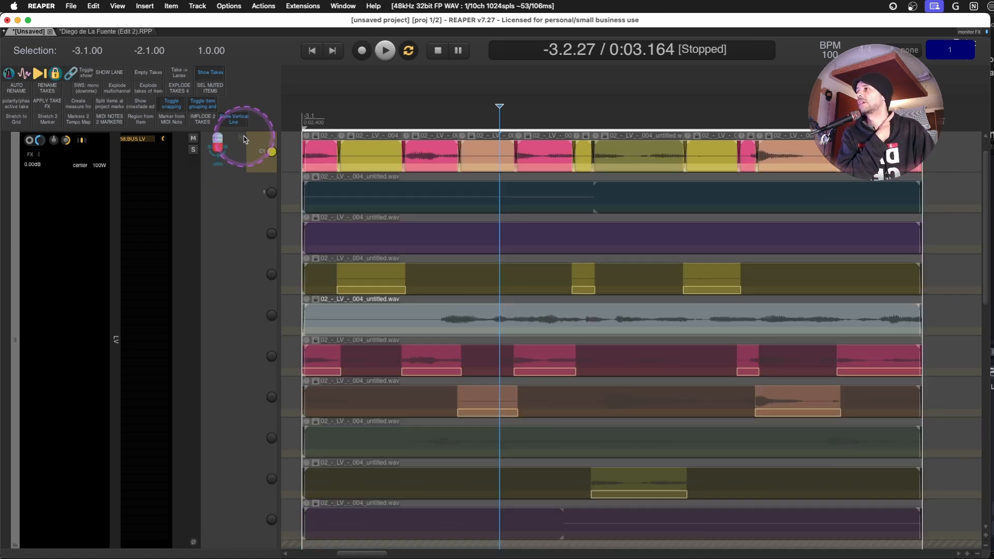
right_click(243, 138)
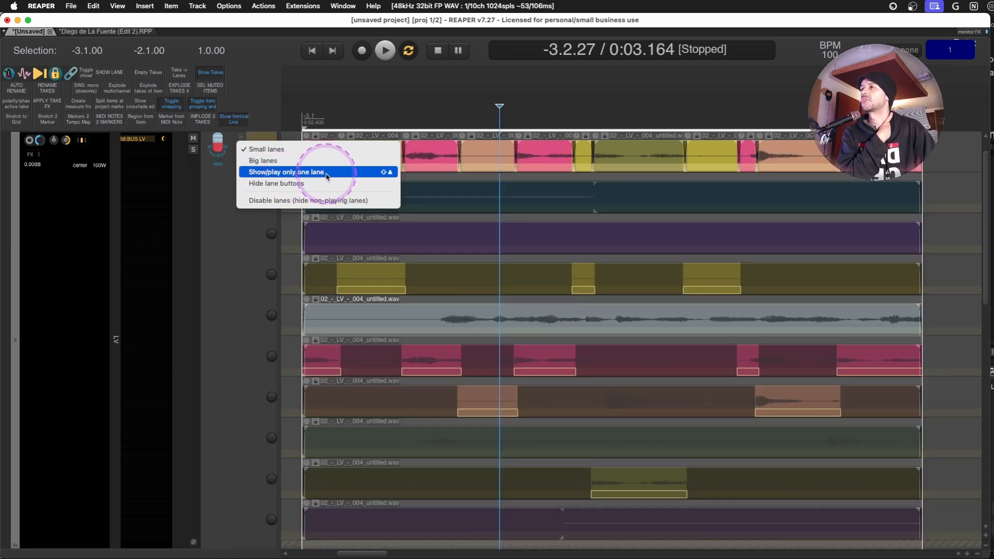
click(220, 192)
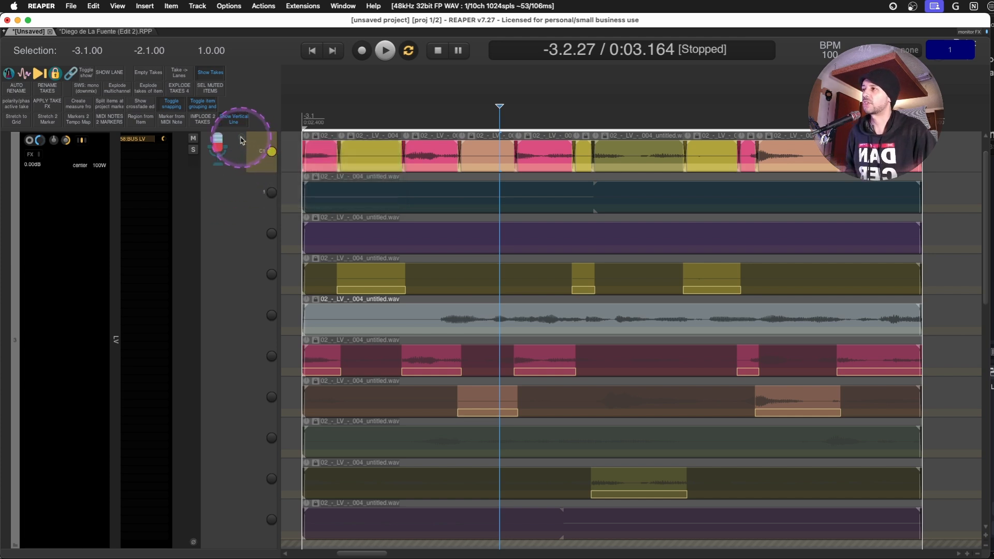
Show only the comp lane C1 on the duplicated LV track
click(241, 139)
click(241, 139)
click(242, 139)
click(241, 139)
click(241, 138)
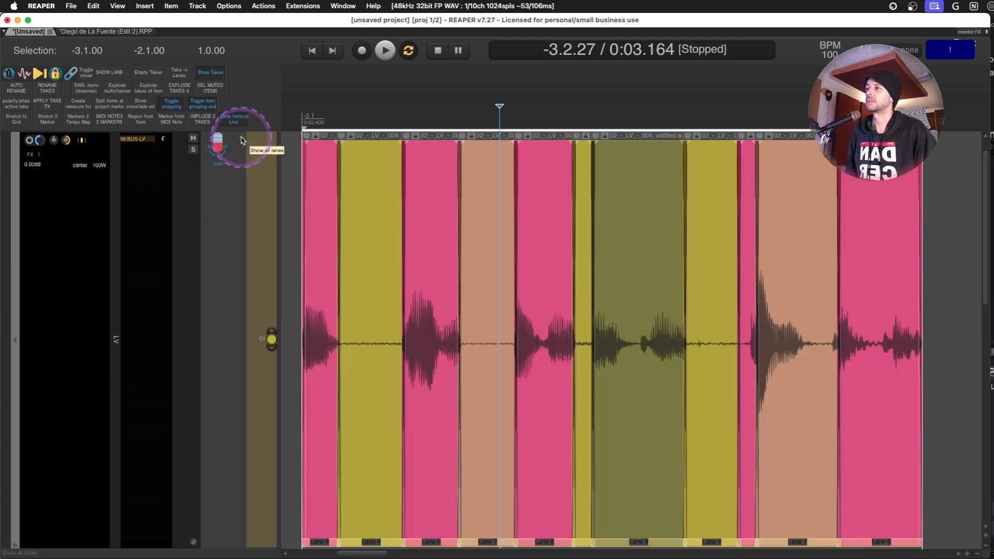
click(242, 138)
click(241, 139)
click(241, 138)
click(241, 139)
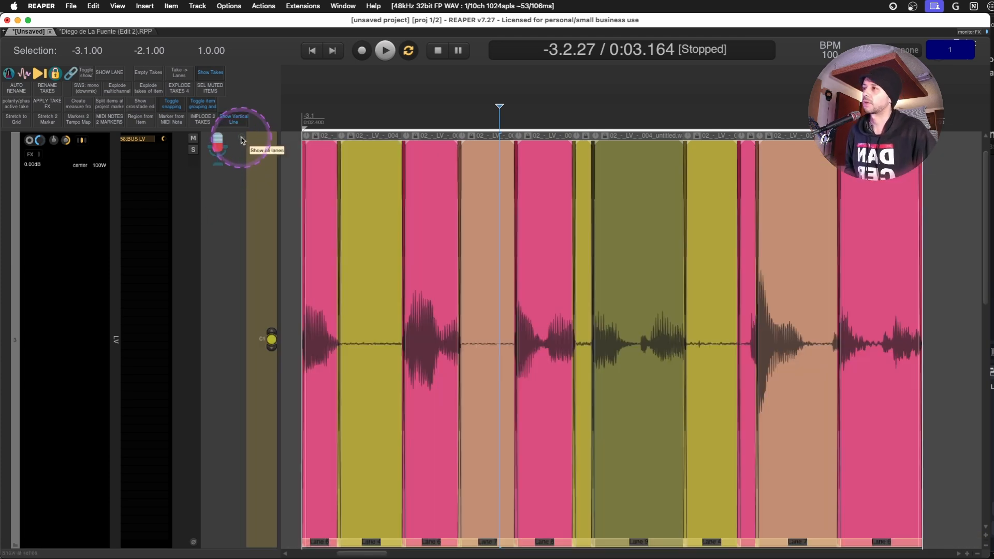
Select the second comp segment in lane C1 and cycle through the alternative source lanes for it
click(366, 202)
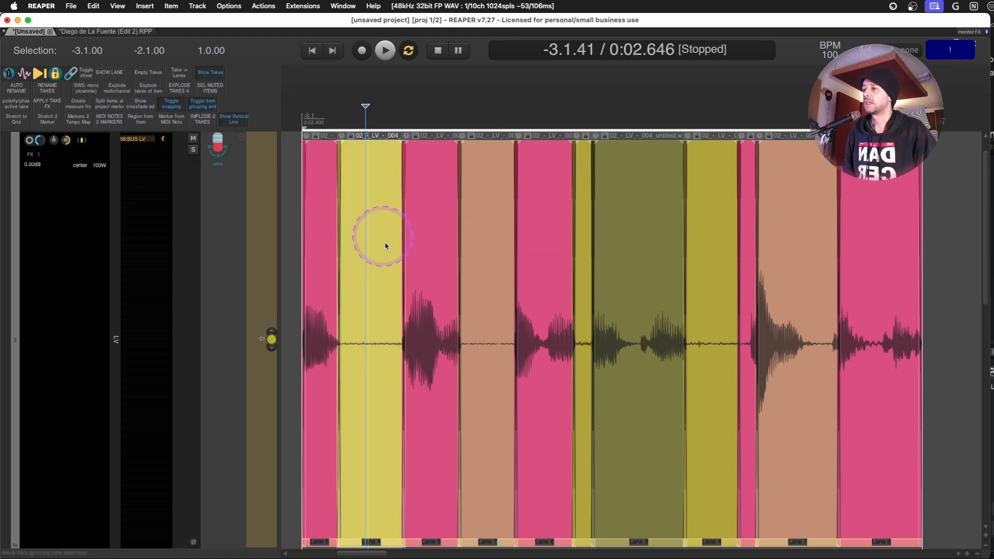
click(272, 340)
click(271, 340)
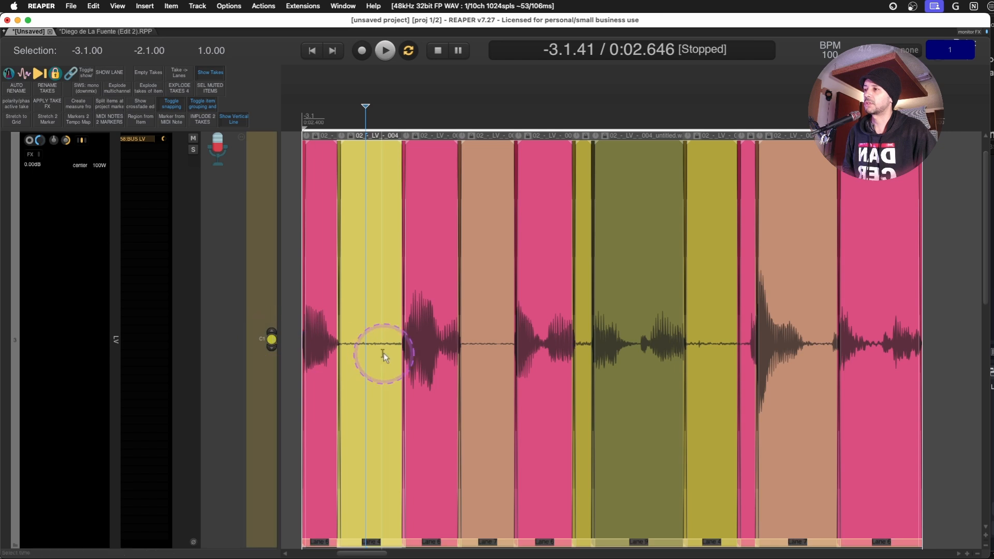
click(364, 540)
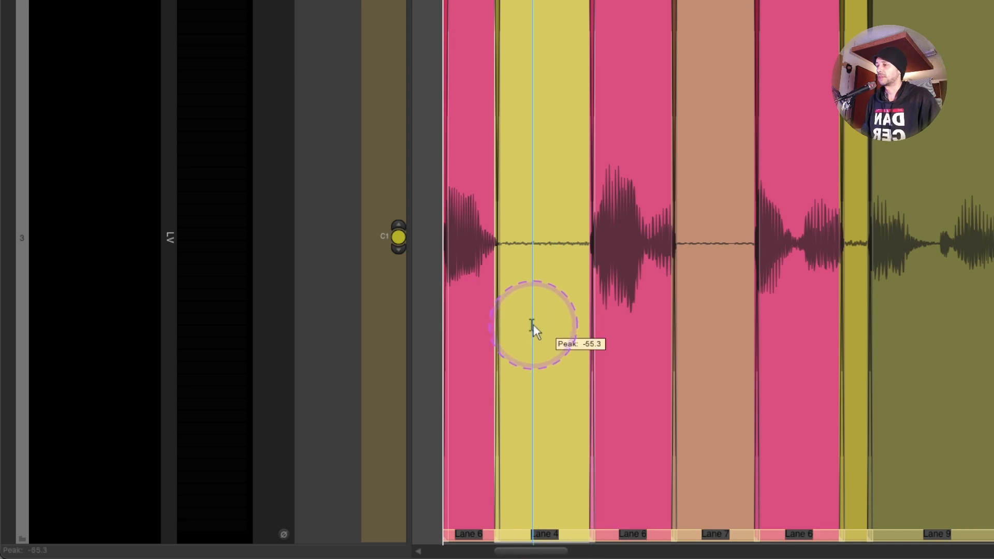
key(t)
key(t)
key(t)
key(t)
key(t)
key(t)
key(t)
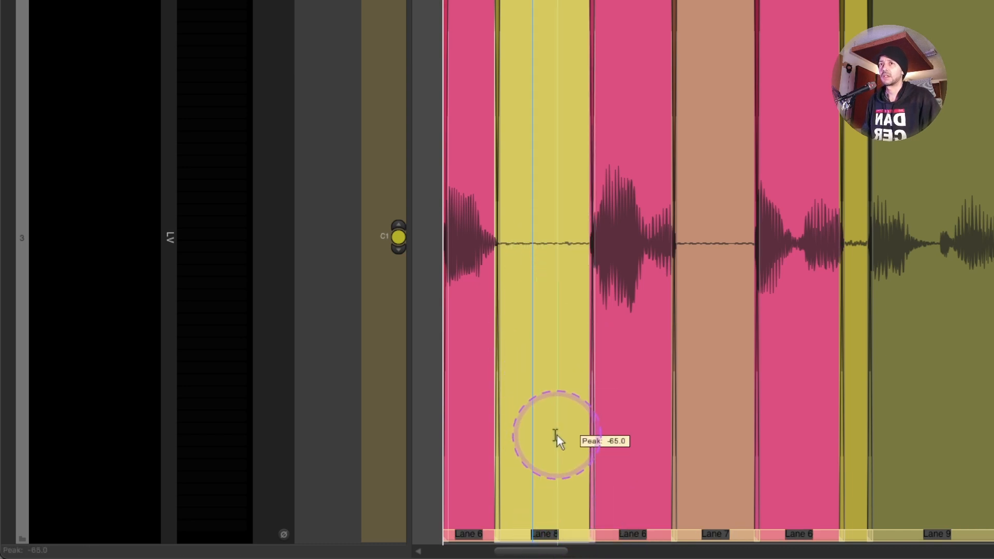
key(t)
key(t)
key(t)
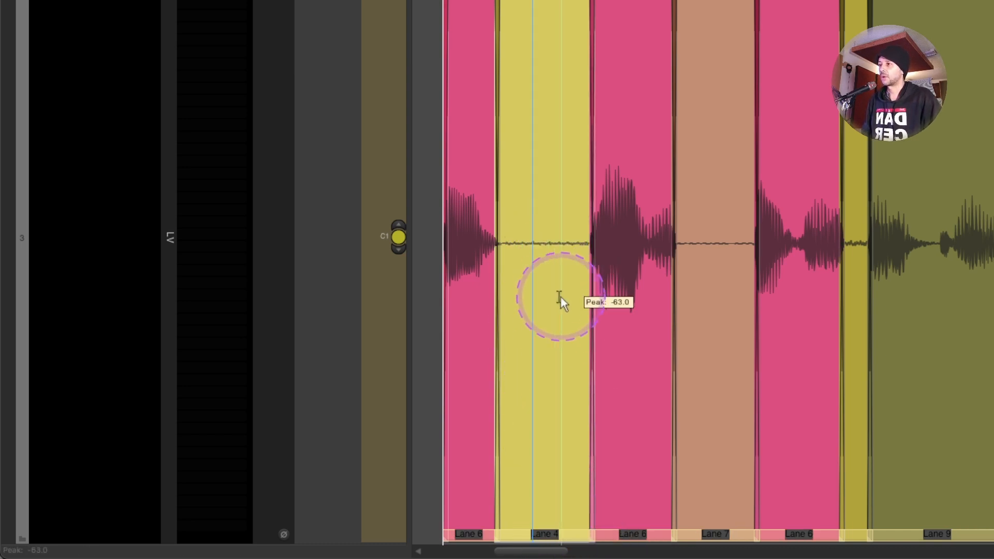
key(t)
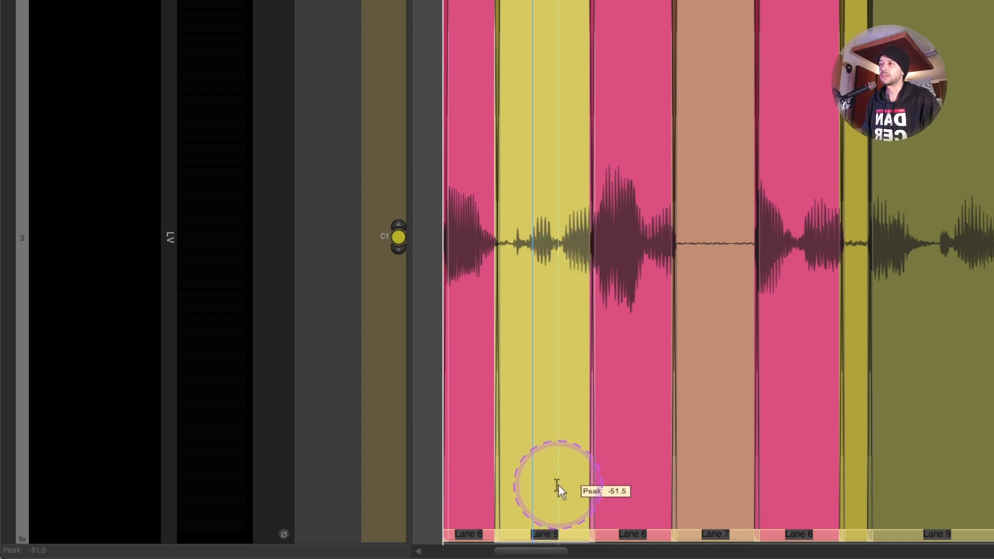
key(t)
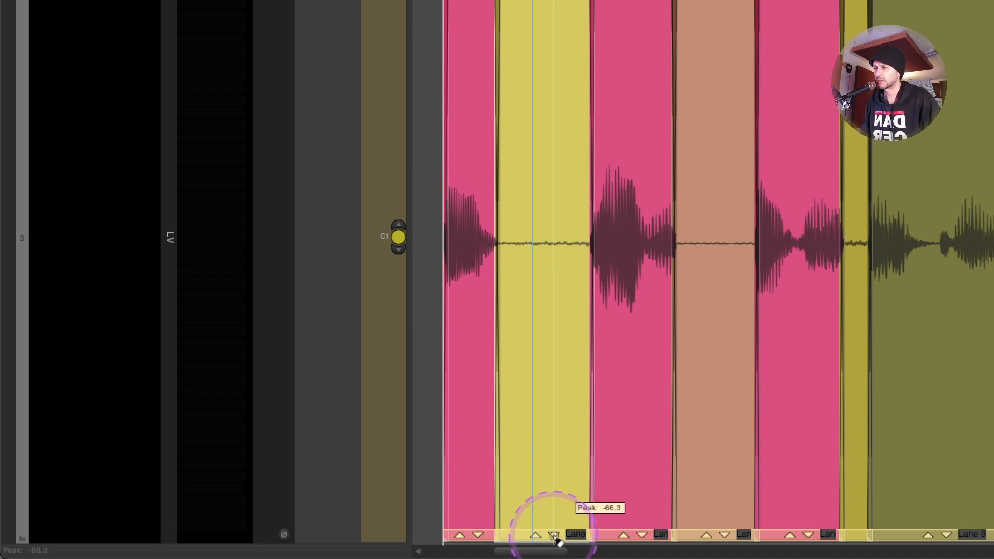
Cycle the second comp segment in lane C1 to another source lane and mute the original LV track above the comp
click(554, 536)
click(554, 535)
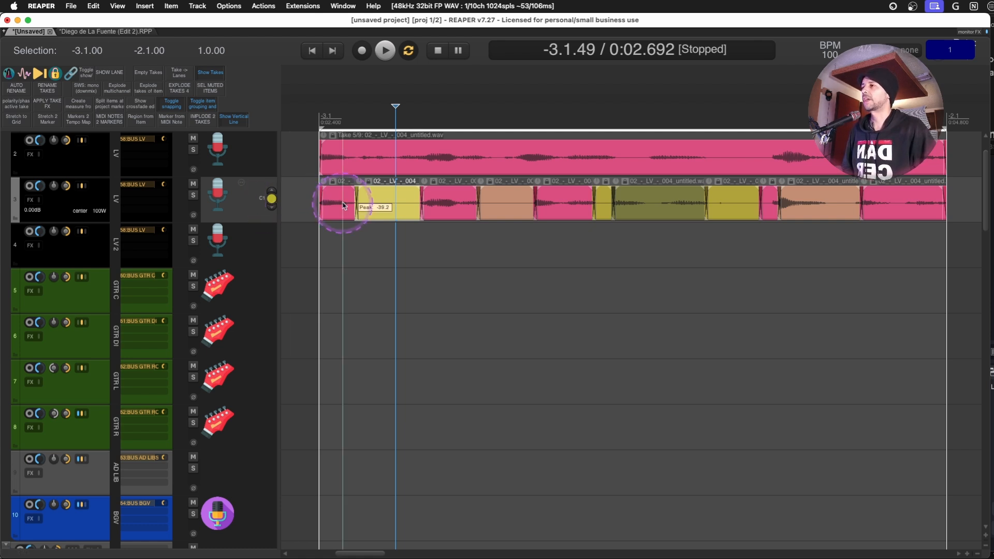
click(194, 140)
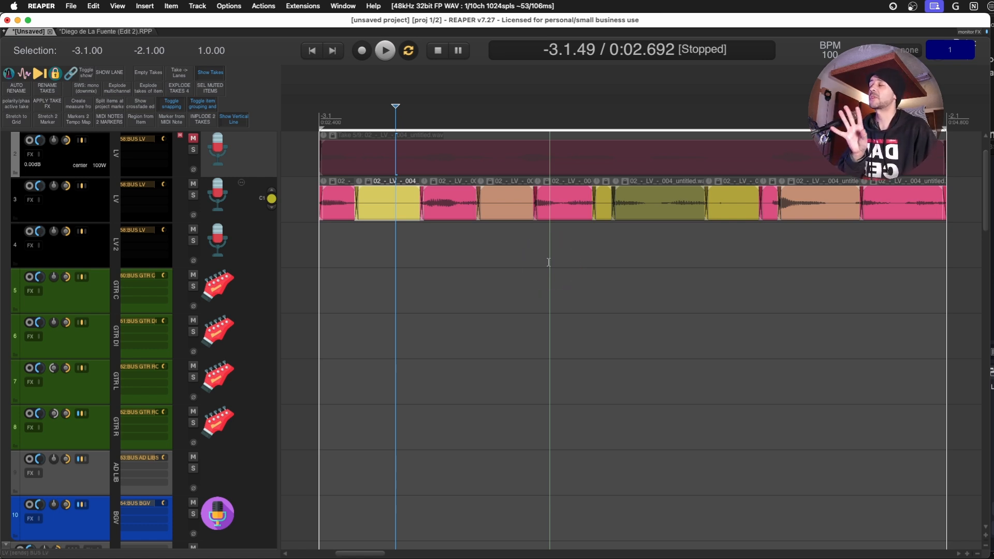
Open track grouping for TRACK 1's GTR C, GTR DI, GTR L and GTR R tracks and rename Group 1 to GTR T1
click(680, 292)
click(542, 268)
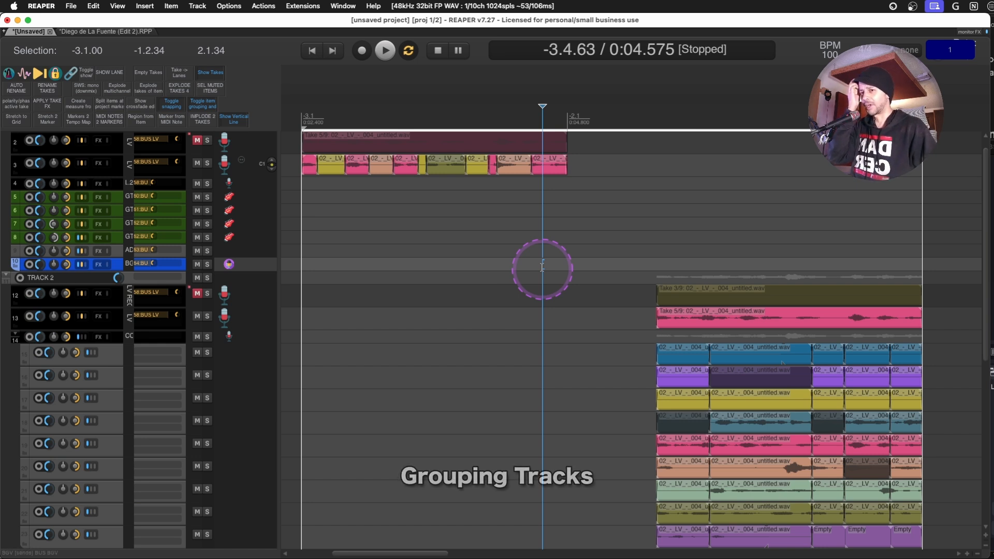
click(107, 196)
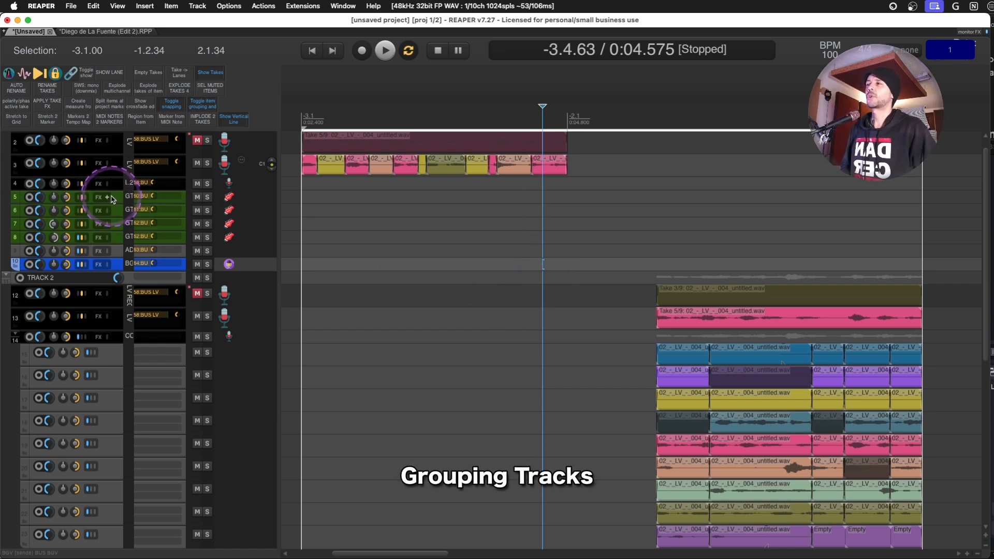
shift+click(122, 237)
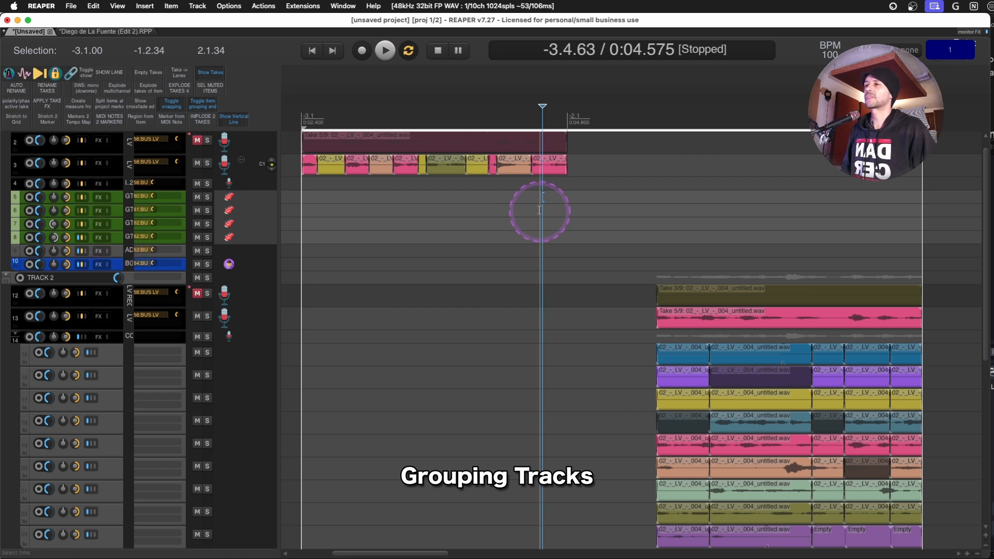
drag(310, 201, 591, 238)
click(63, 207)
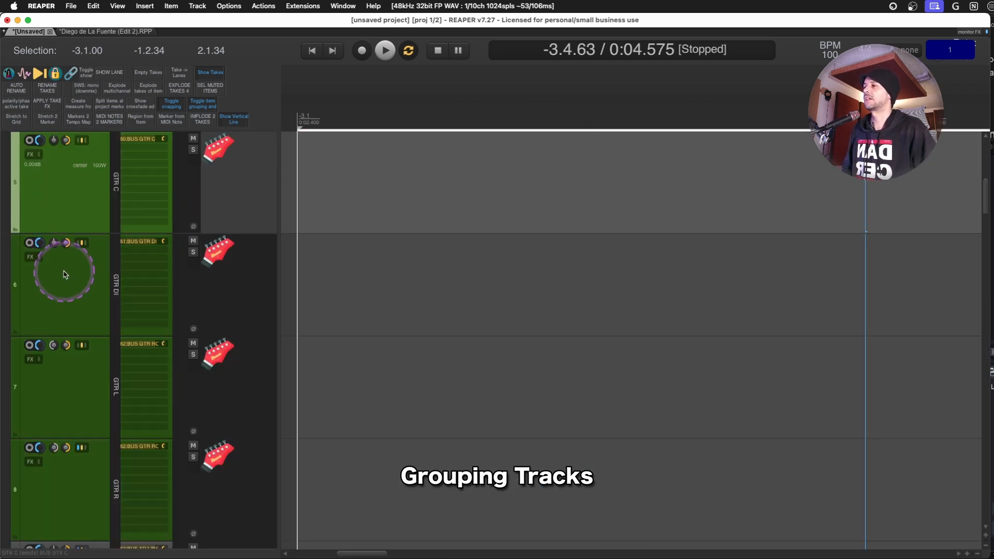
shift+click(65, 488)
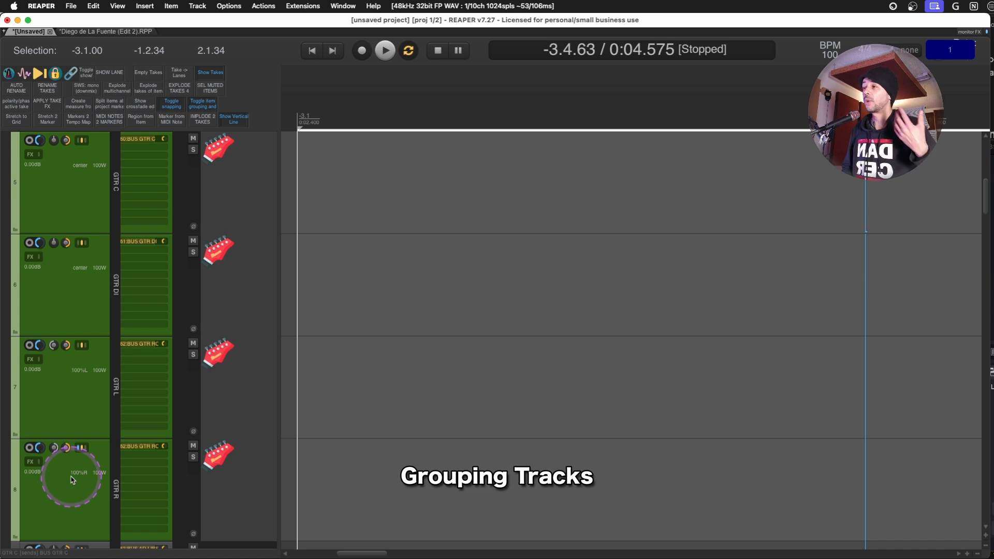
key(shift+g)
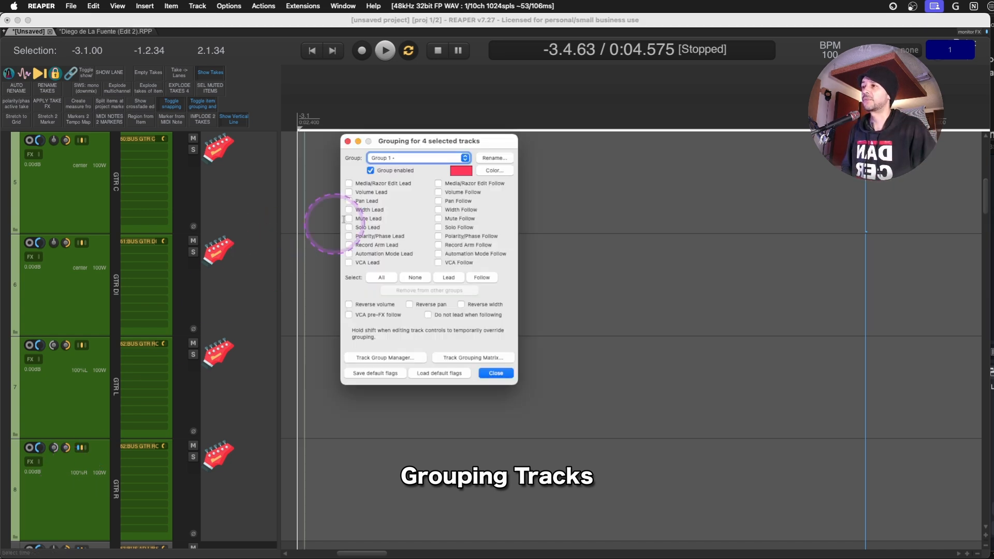
click(492, 158)
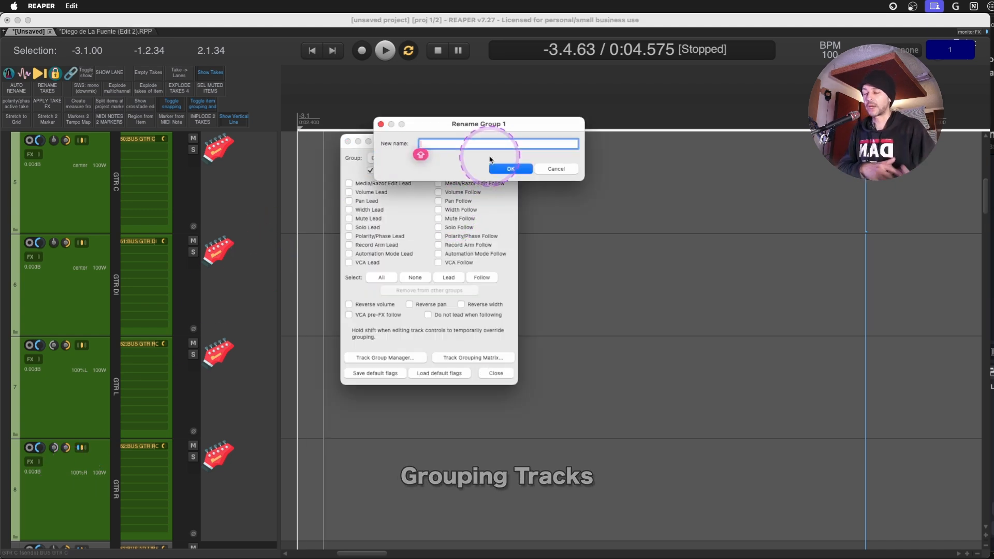
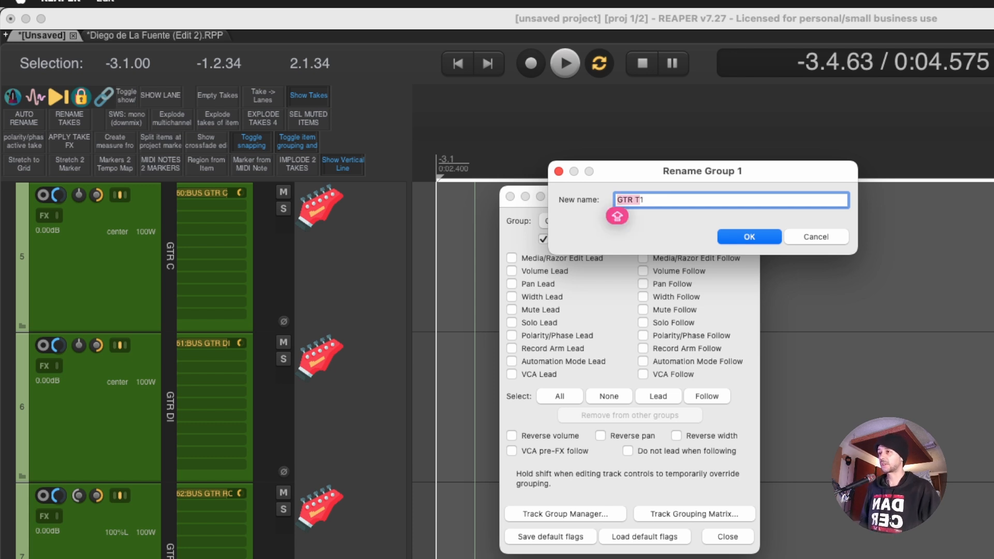
click(808, 234)
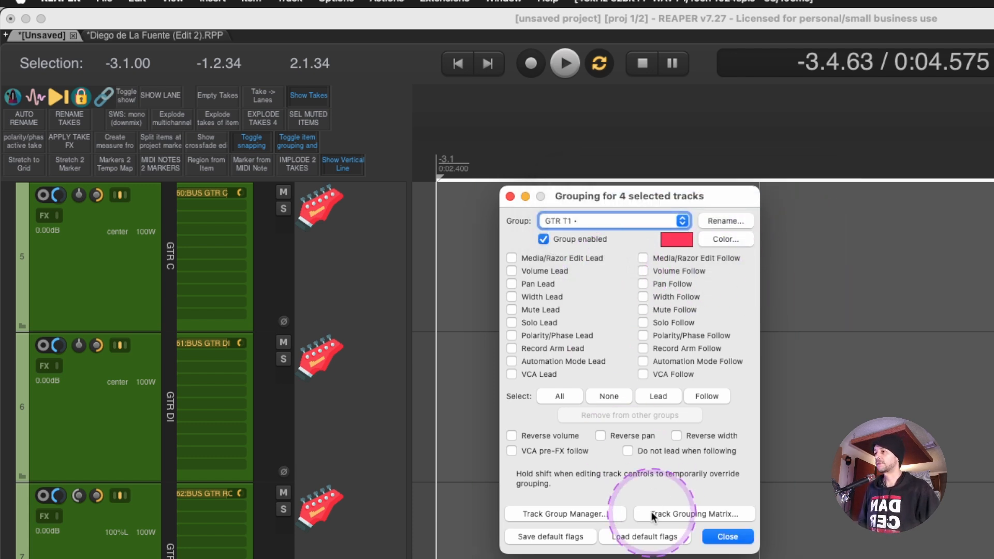
Load the default flags for group GTR T1 and enable both Record Arm Lead and Record Arm Follow
click(651, 539)
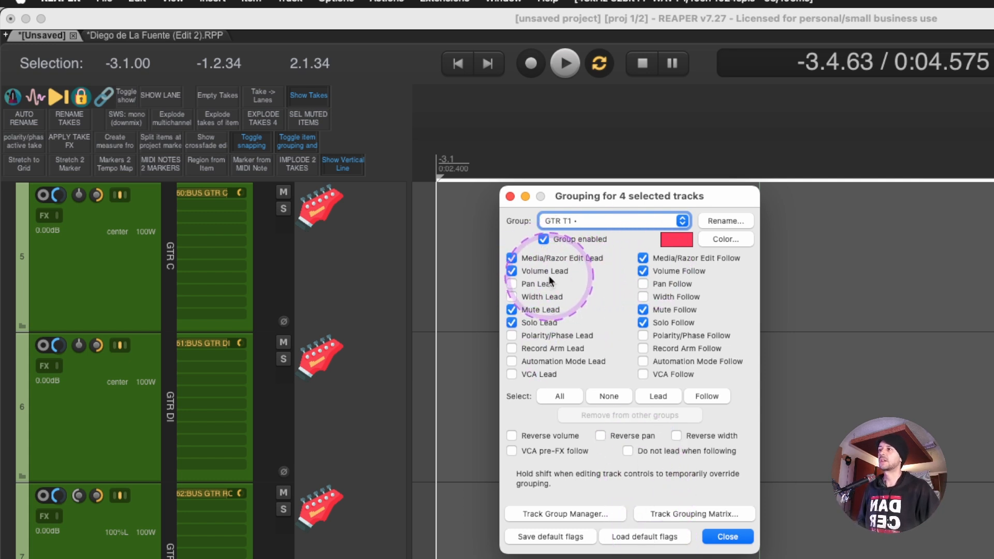
click(540, 348)
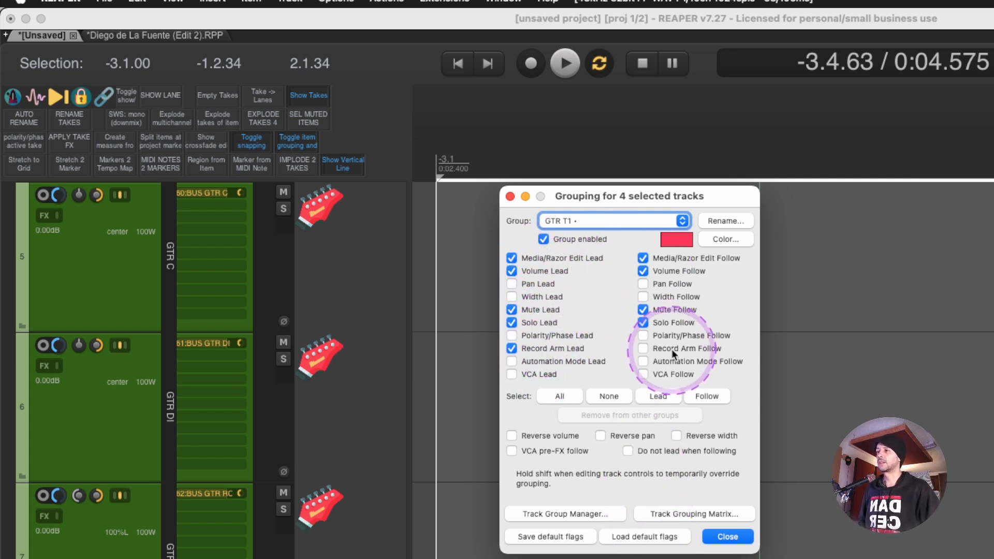
click(672, 349)
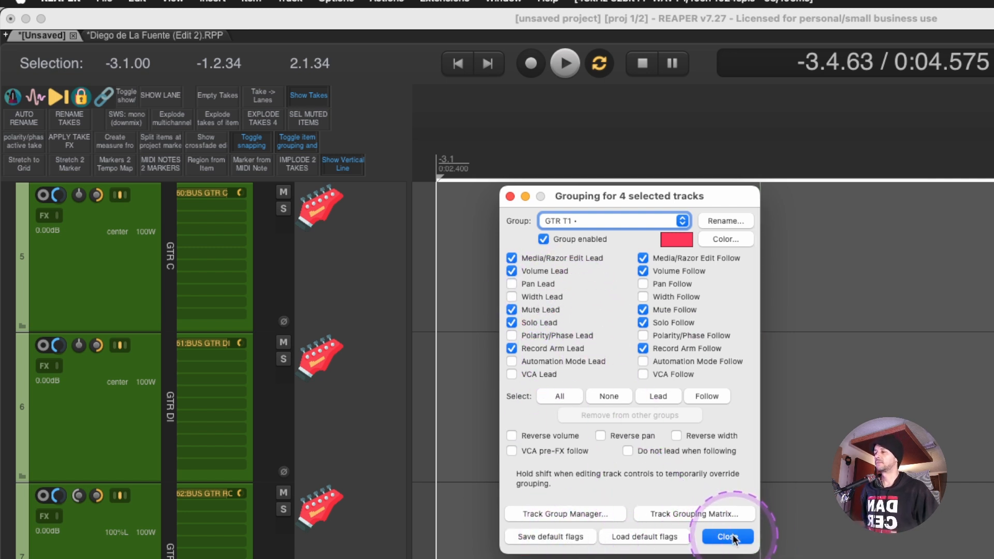
Group the four guitar tracks of TRACK 2 in Group 2, named GTR T2, with the default flags
click(129, 301)
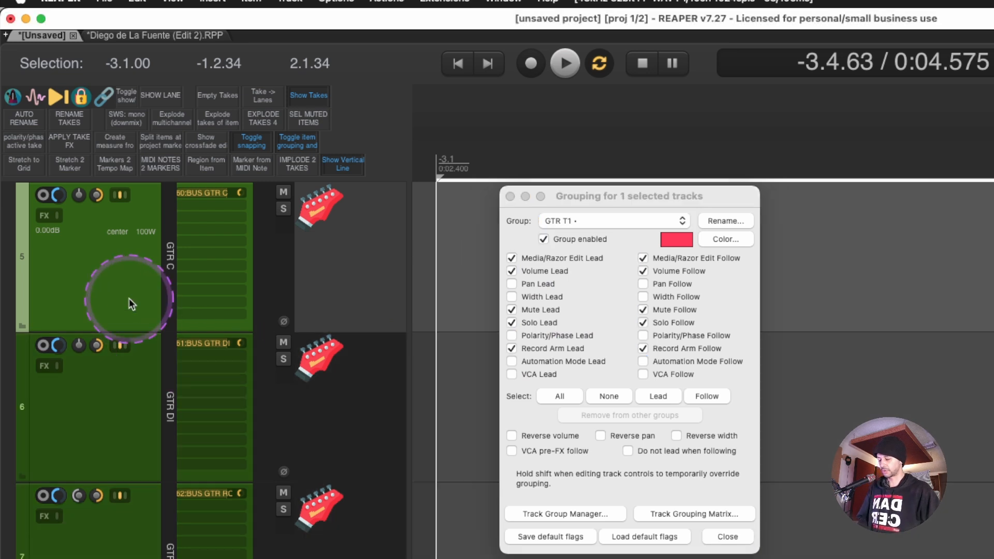
key(grave)
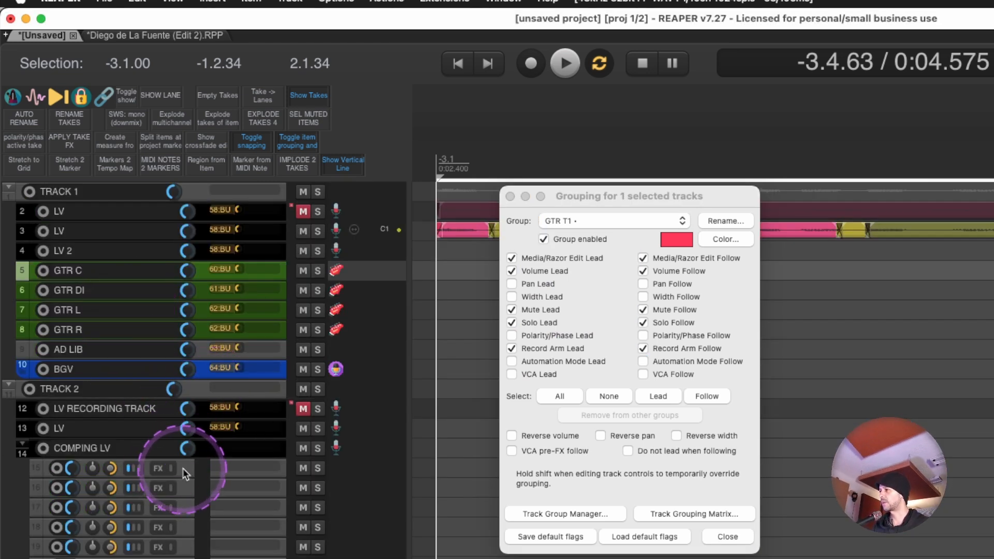
scroll(177, 556, down, 1)
click(176, 558)
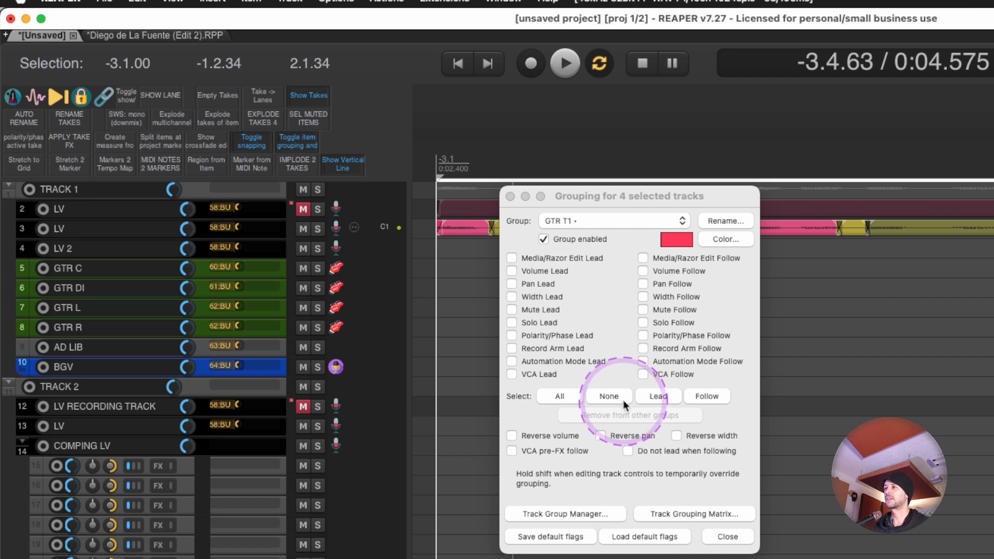
click(673, 221)
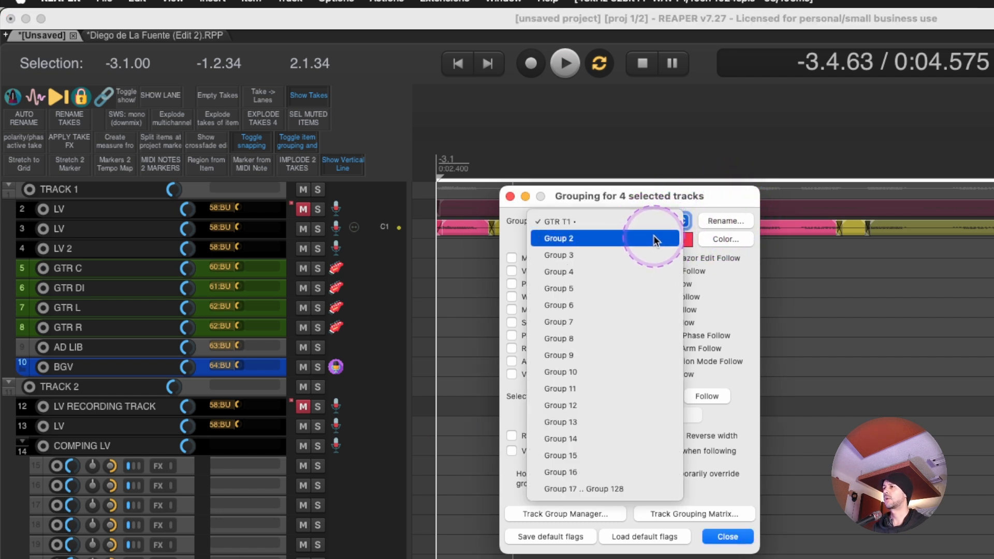
click(657, 240)
click(726, 220)
text(GTR T2)
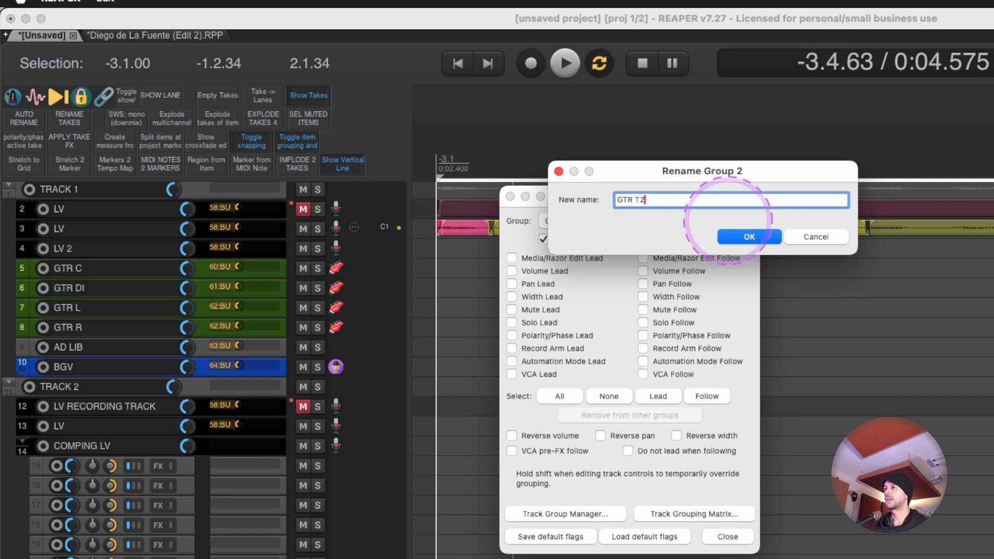
click(735, 239)
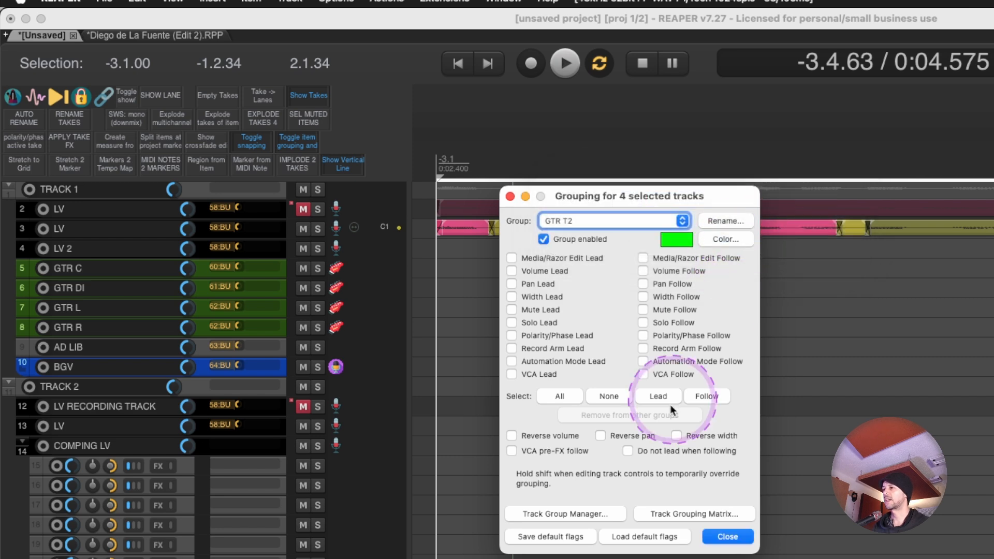
click(644, 536)
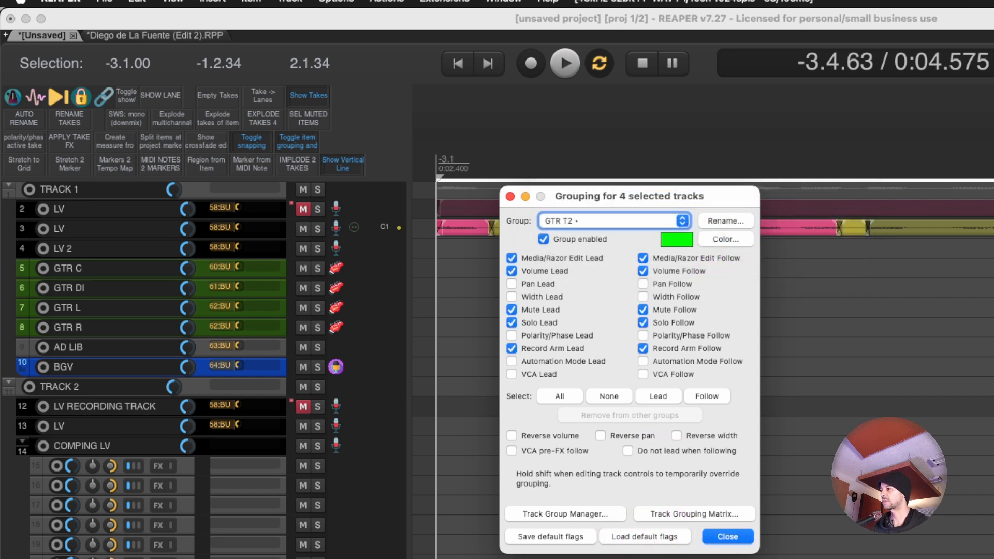
Group the four guitar tracks of TRACK 3 in Group 3, named GTR T3, with the default flags
scroll(220, 414, down, 10)
click(220, 459)
shift+click(208, 518)
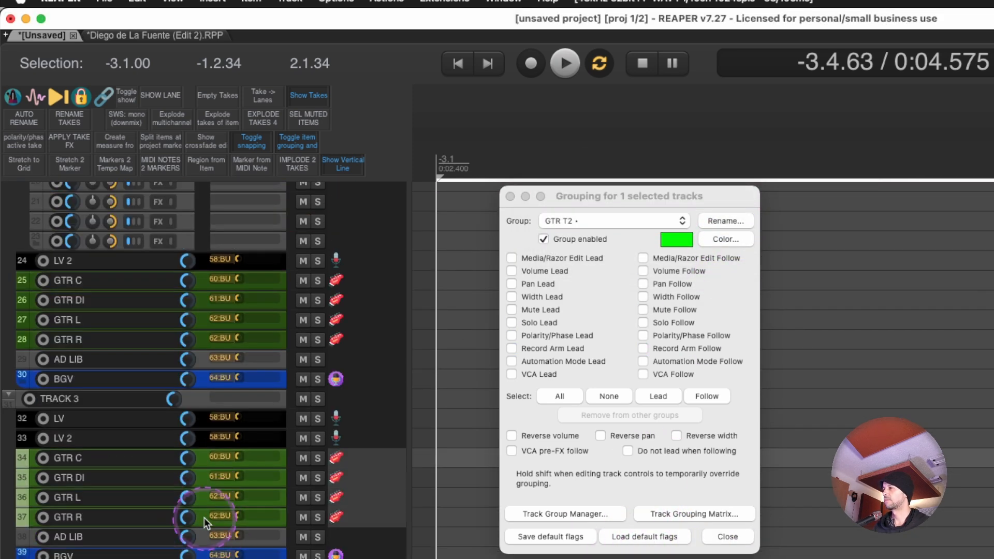
click(572, 228)
click(658, 233)
click(719, 219)
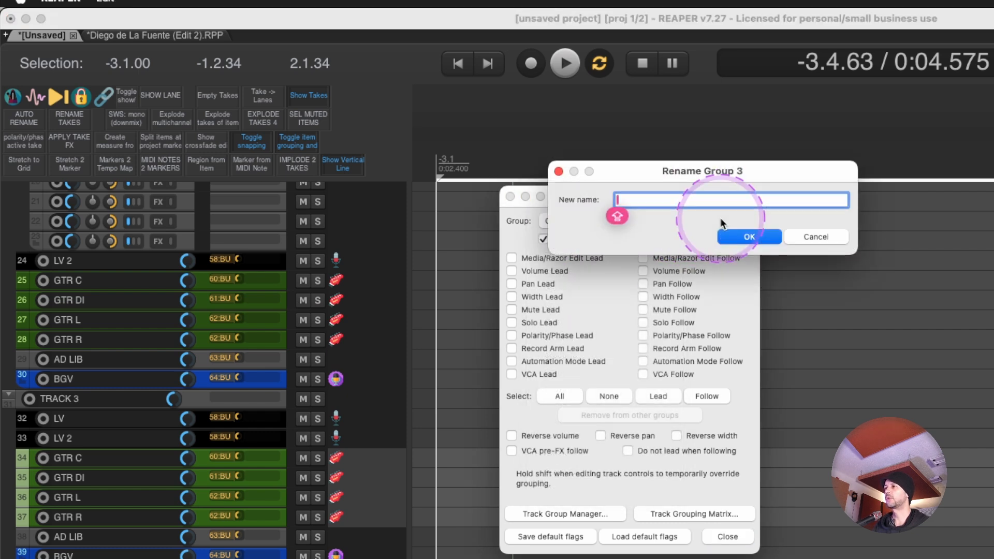
text(GTR T3)
click(737, 235)
click(651, 533)
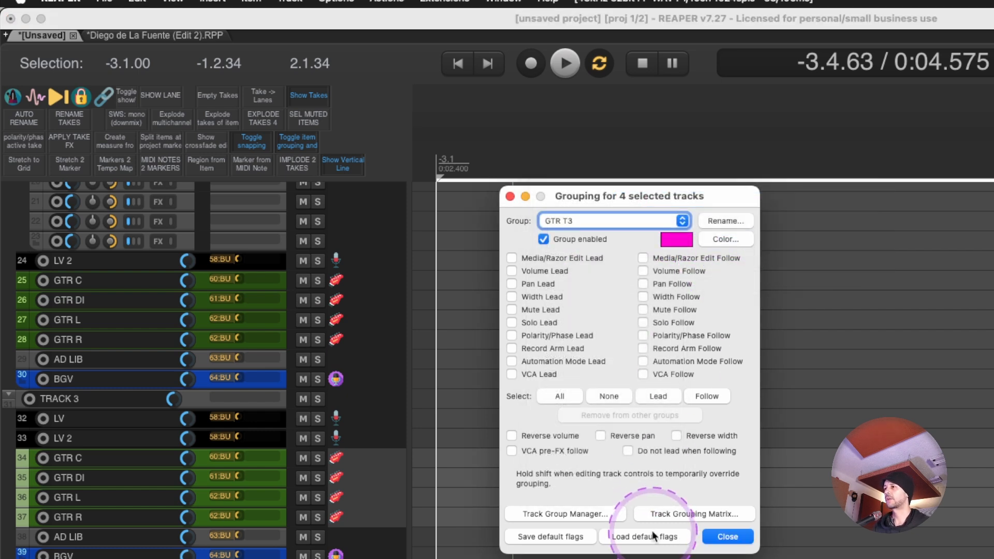
Group the next four guitar tracks below TRACK 3 in Group 4, named GTR T4, with the default flags, and finish grouping
click(183, 558)
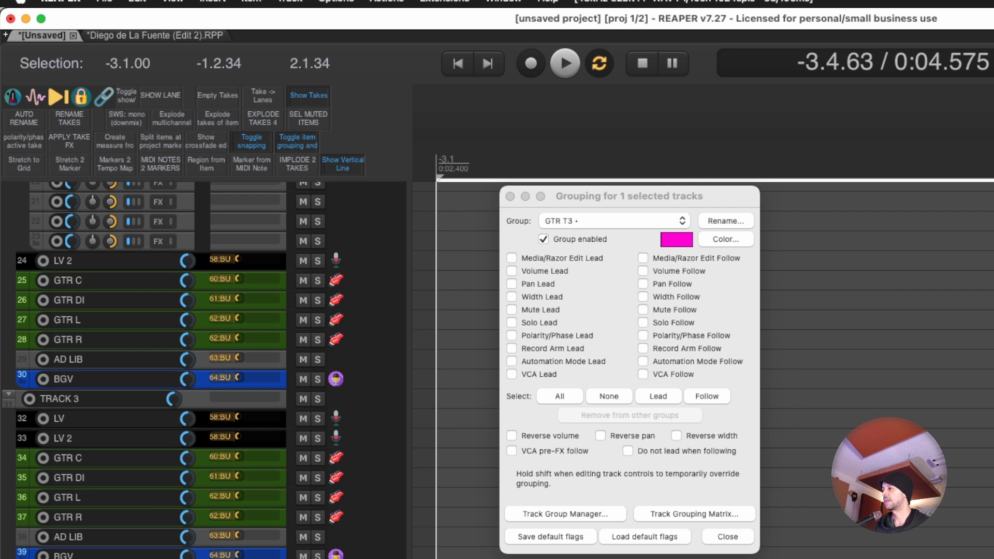
click(723, 220)
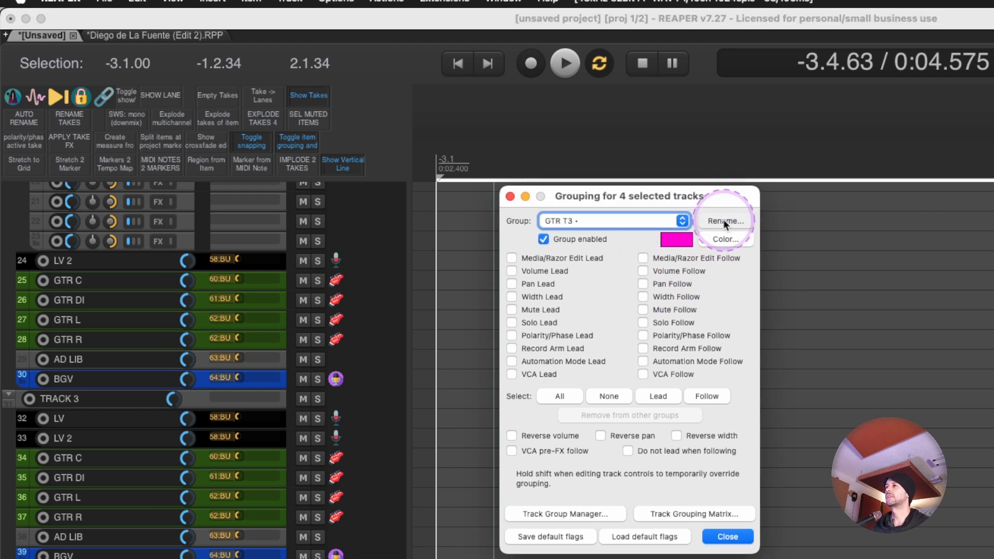
click(631, 218)
click(604, 244)
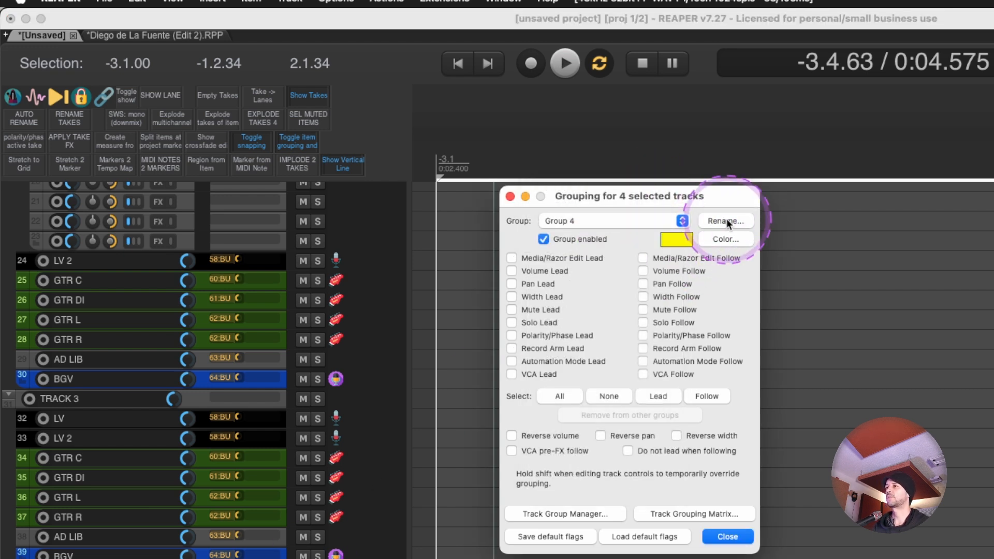
click(719, 222)
text(GTR T4)
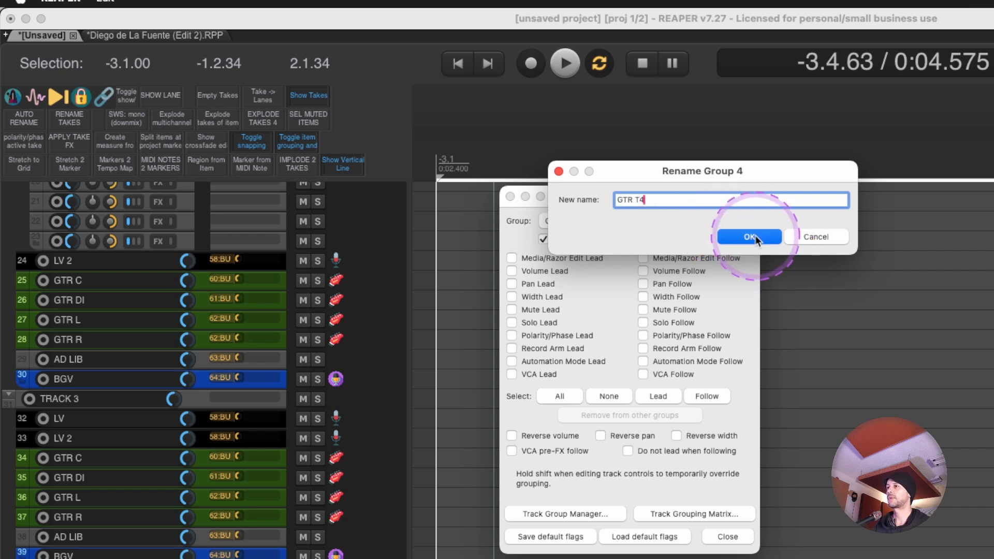
click(750, 235)
click(638, 539)
click(728, 536)
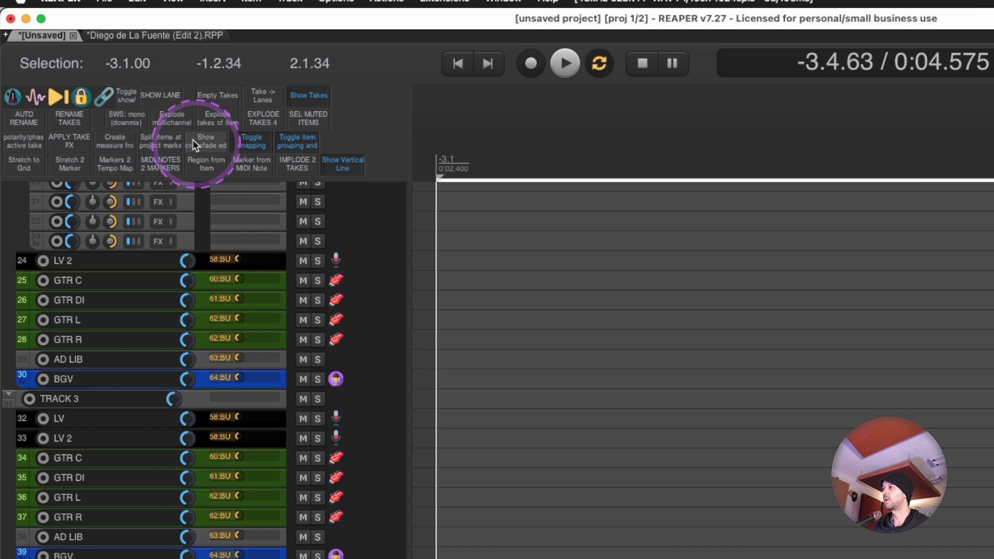
Show the track grouping indicators and test linked record arming by toggling it on and off in the TRACK 3 and TRACK 2 guitar groups
click(108, 101)
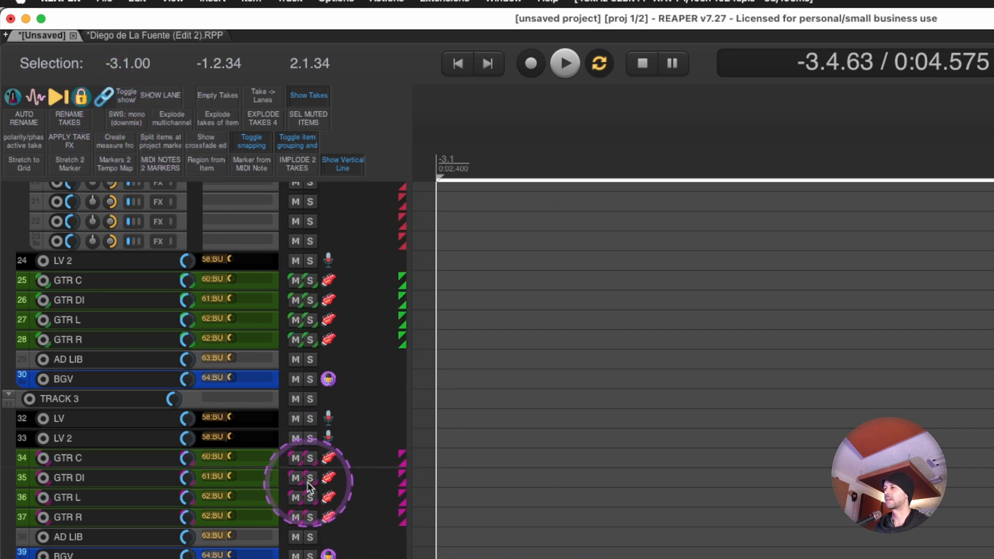
click(43, 459)
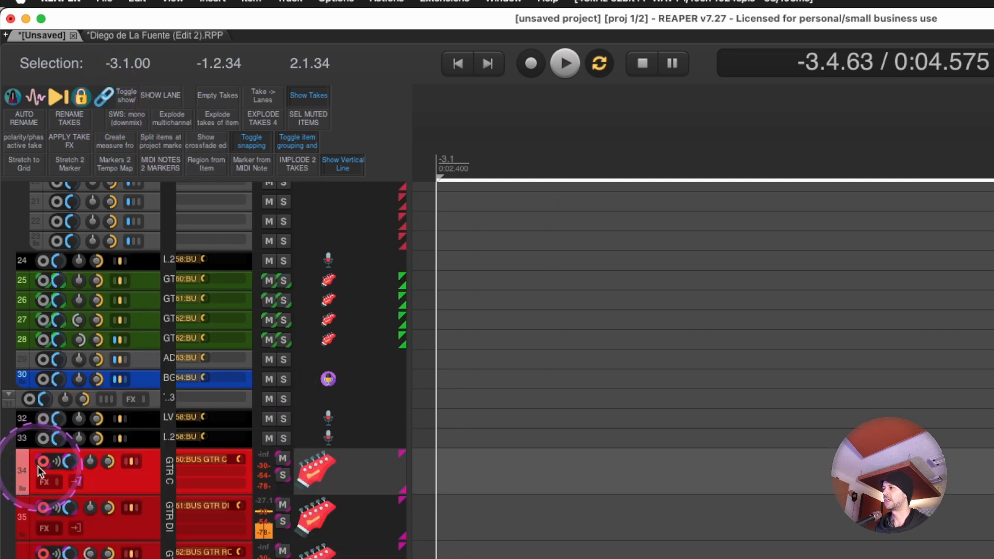
click(44, 460)
click(44, 301)
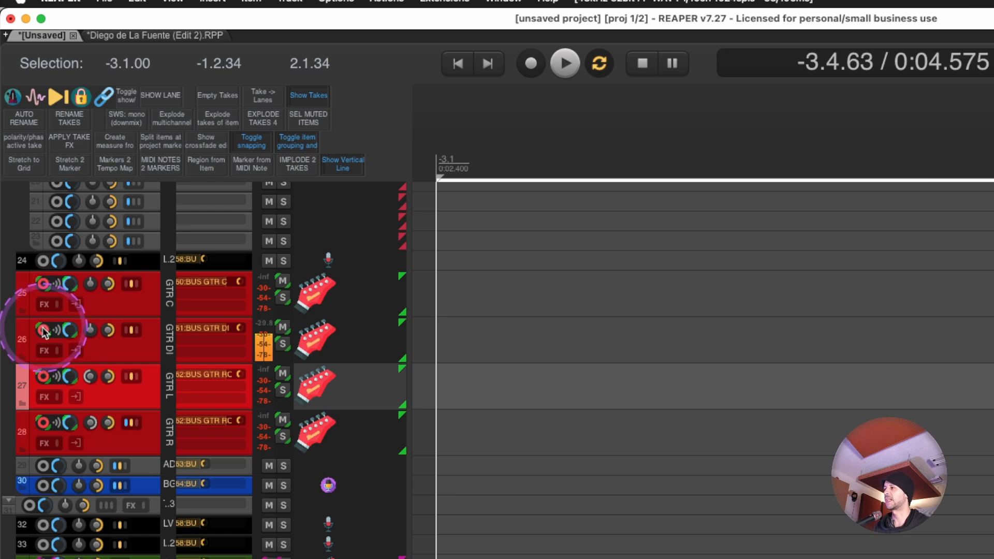
click(43, 301)
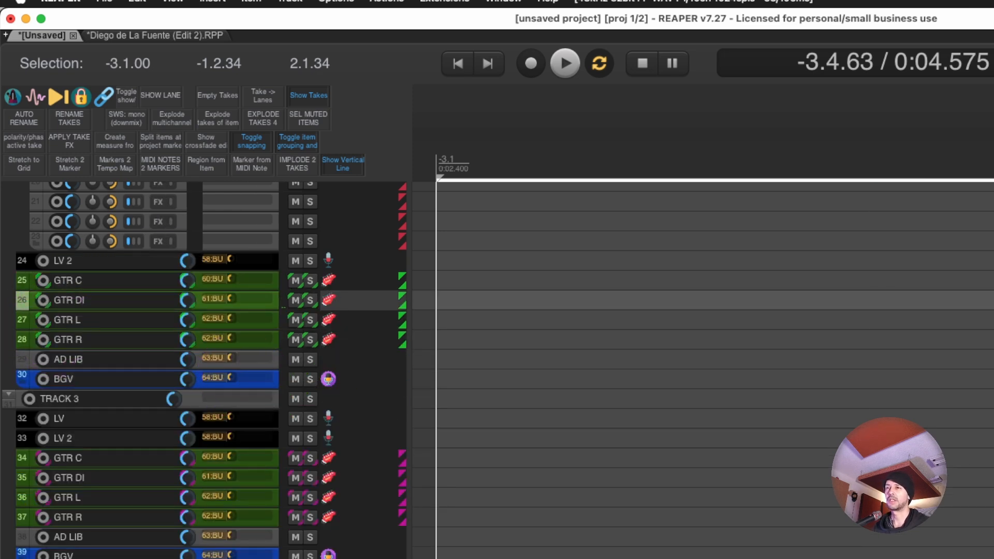
scroll(497, 370, up, 10)
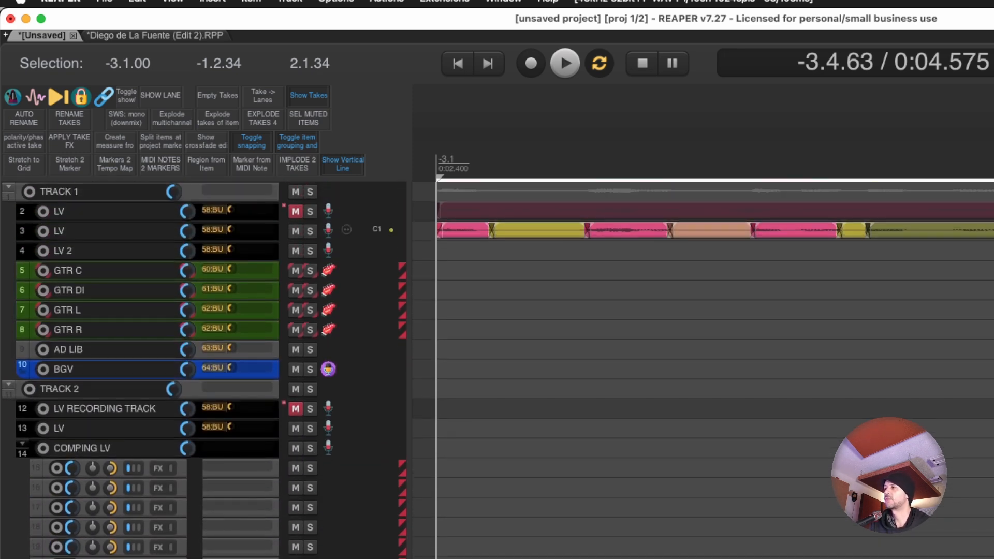
scroll(497, 370, down, 4)
scroll(599, 451, down, 4)
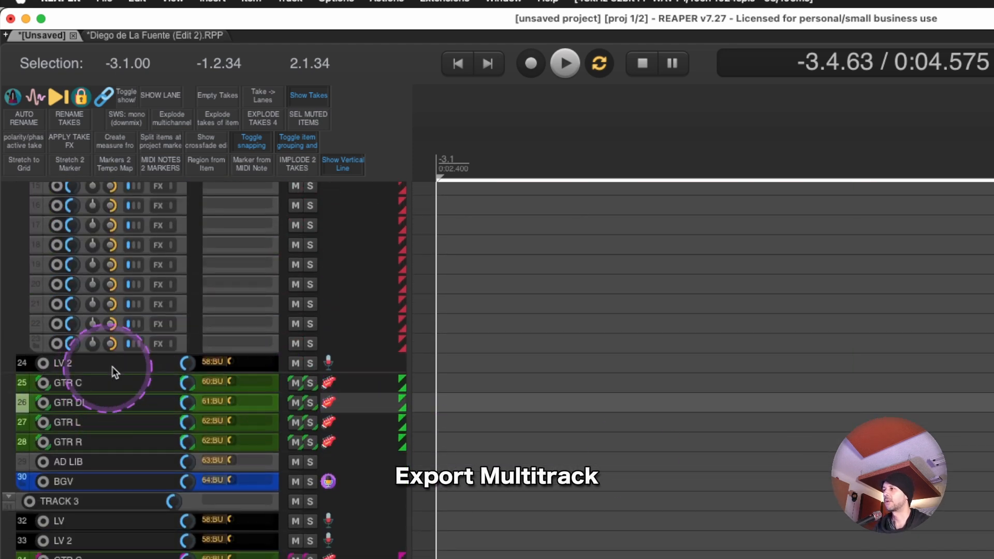
Show the mixer and narrow its docked area so the arrange view gets most of the width
click(422, 370)
drag(422, 371, 992, 482)
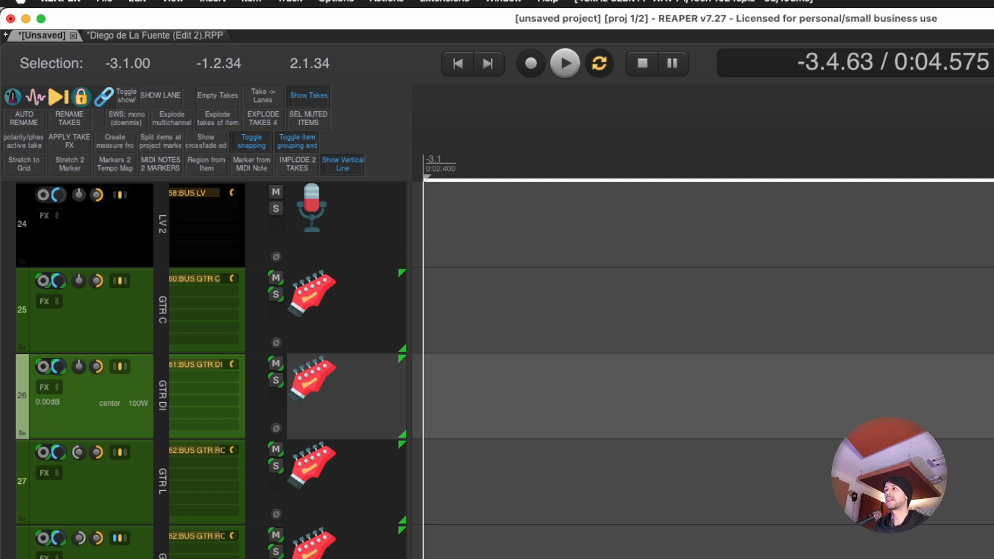
key(super+m)
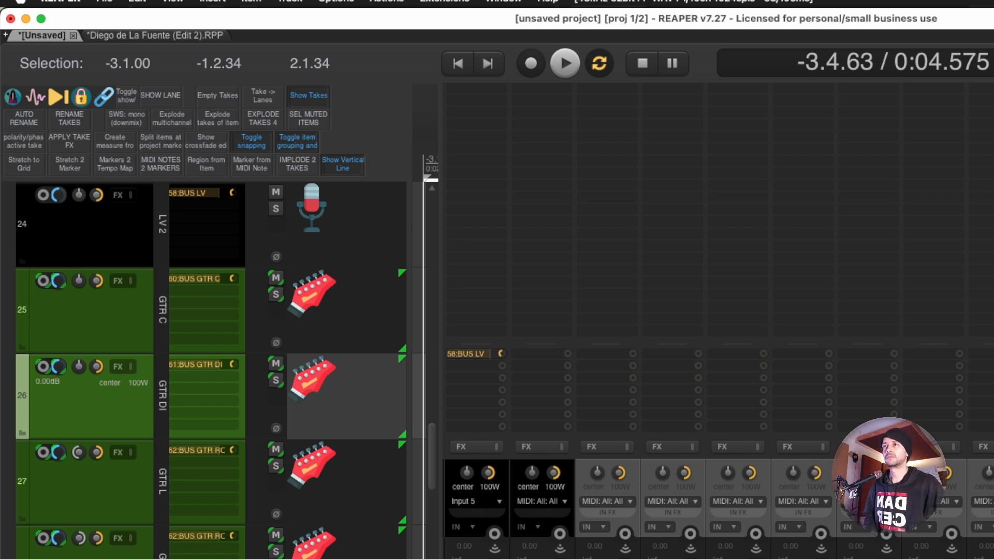
click(380, 70)
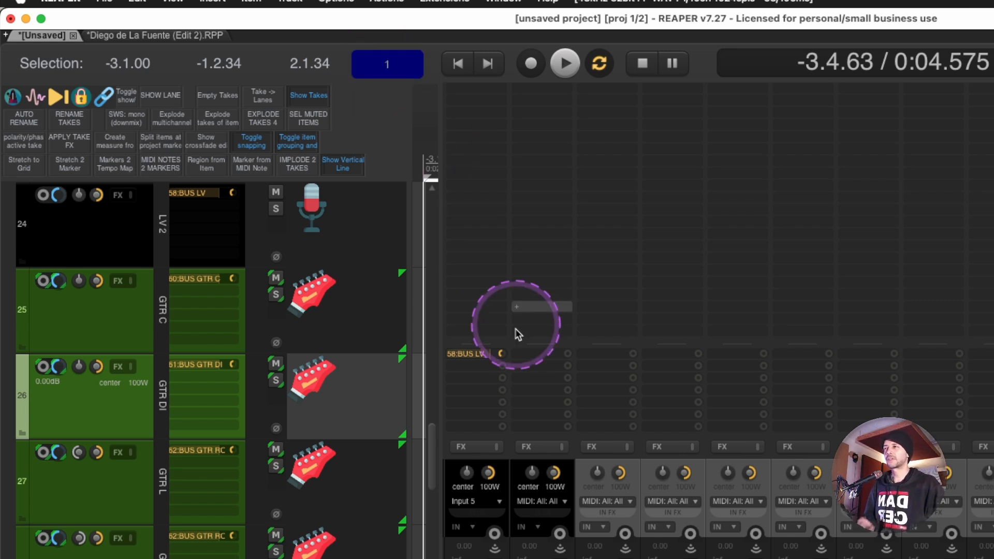
drag(439, 358, 993, 348)
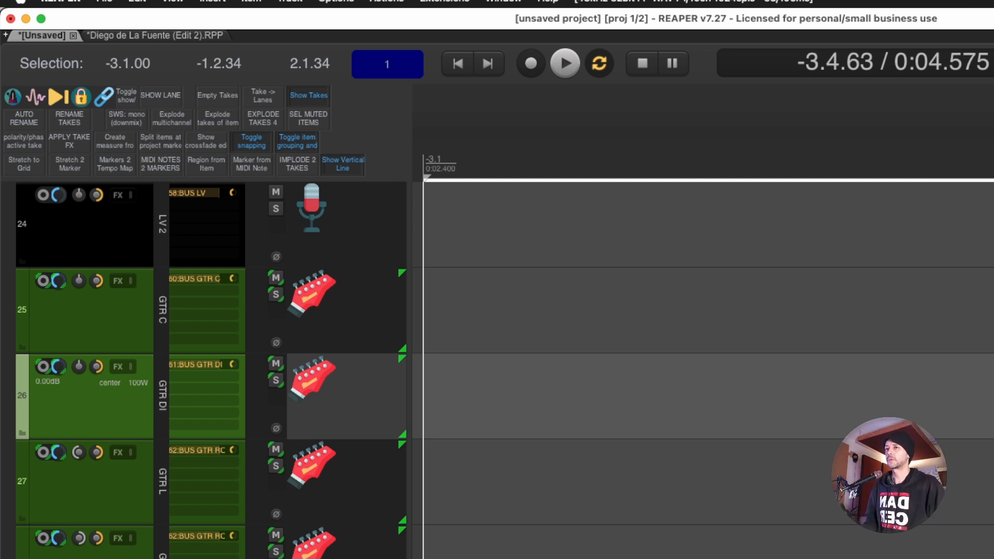
Select the four guitar tracks of TRACK 2, from GTR C to GTR R
key(Escape)
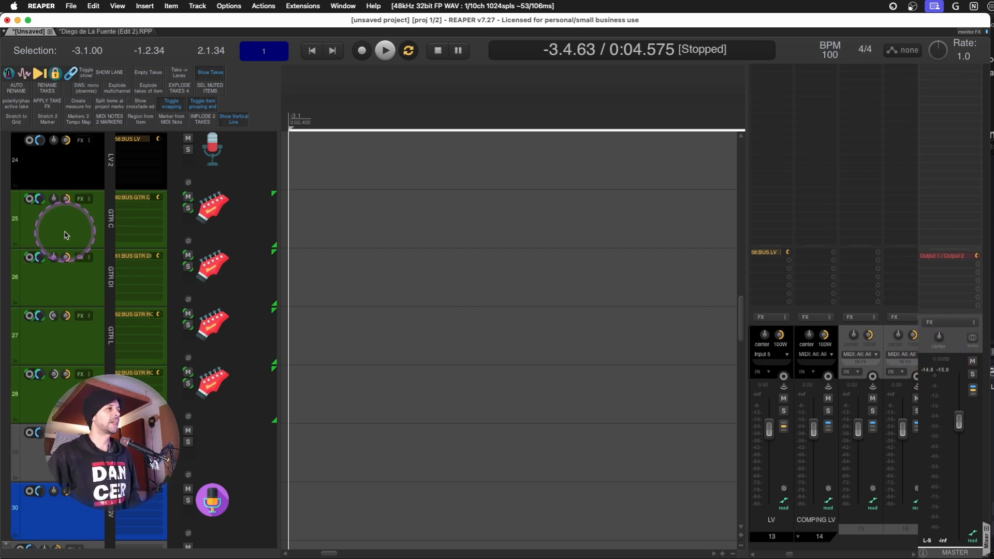
click(53, 243)
shift+click(55, 394)
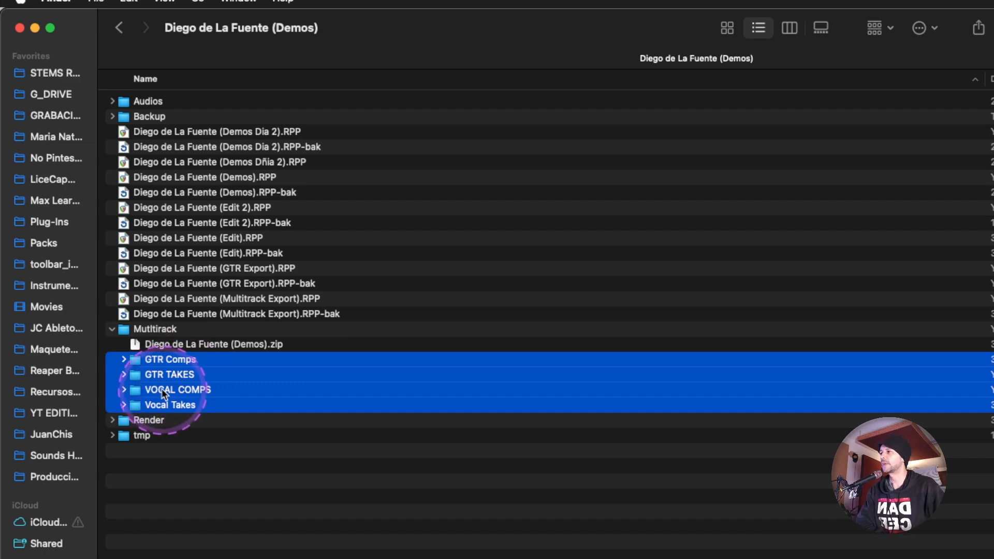
In Finder, examine the per-song guitar take files in the AZUL and MORENA folders of GTR TAKES inside the Mutltirack export folder
click(199, 424)
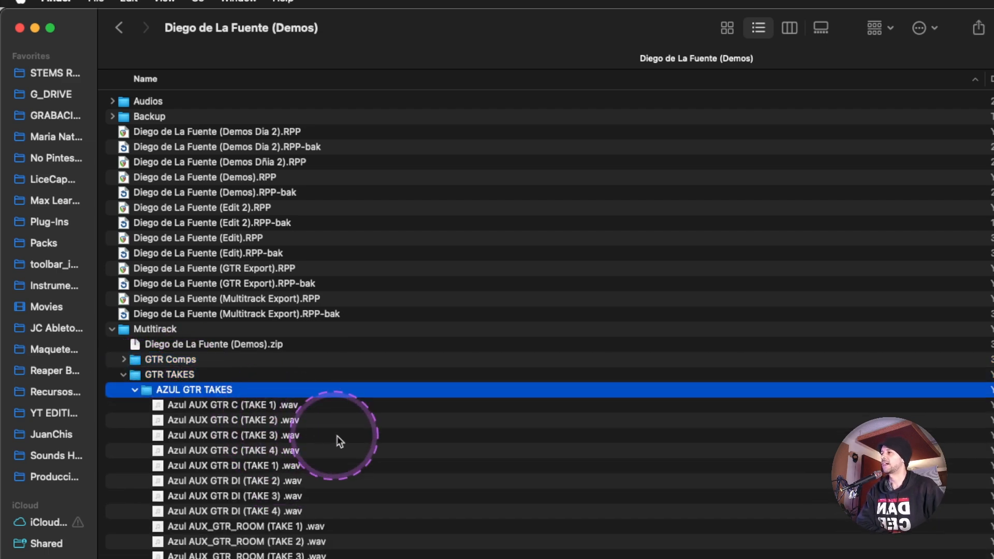
key(Left)
key(Down)
key(Up)
key(Right)
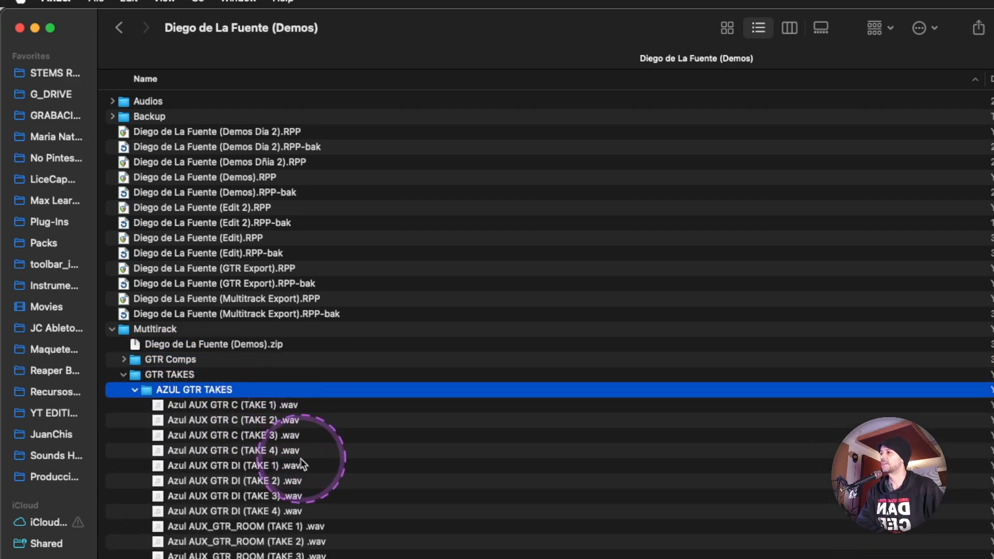
key(Left)
key(Down)
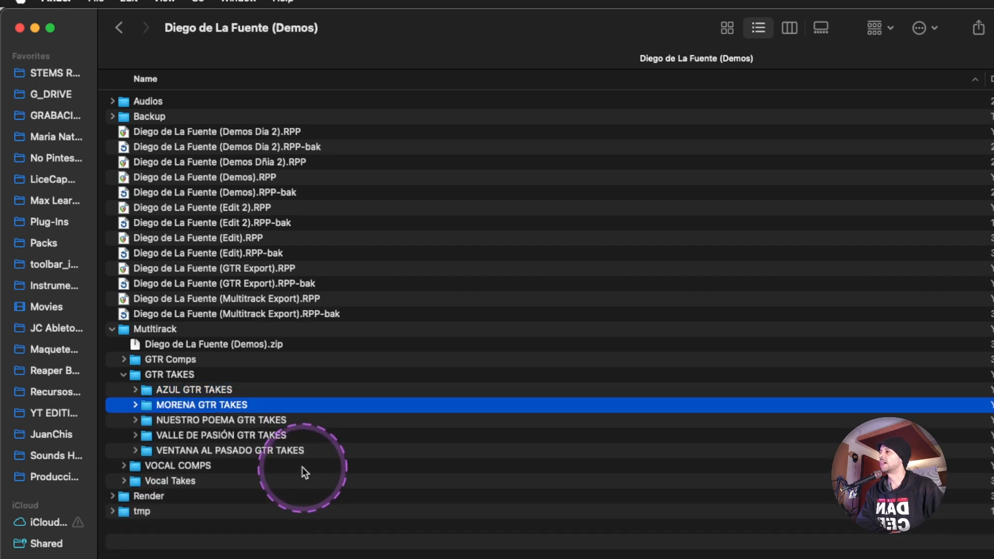
key(Right)
key(Left)
key(Up)
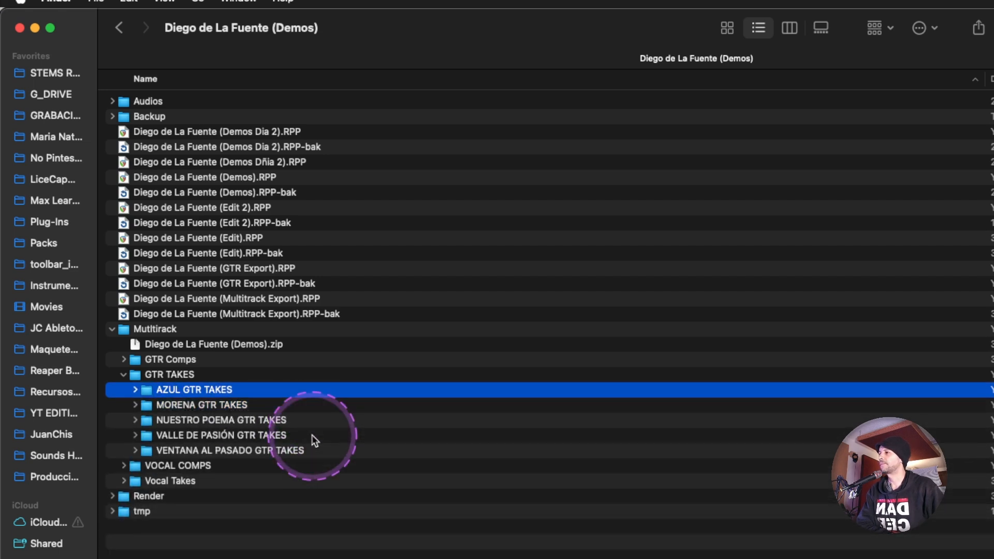
Examine the exported files in the GTR Comps and VOCAL COMPS folders, collapsing GTR TAKES
key(Up)
key(Left)
key(Up)
key(Right)
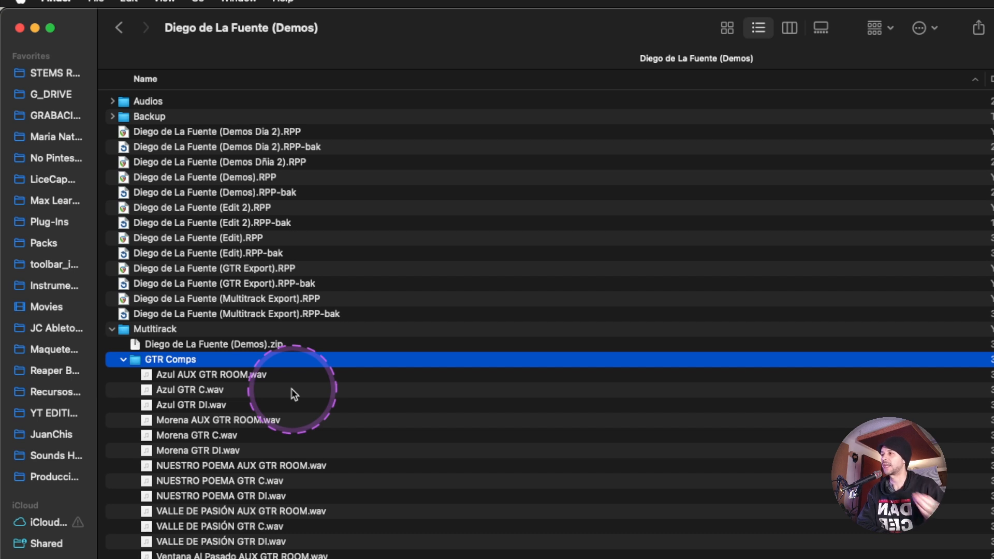
key(Left)
key(Down)
key(Down)
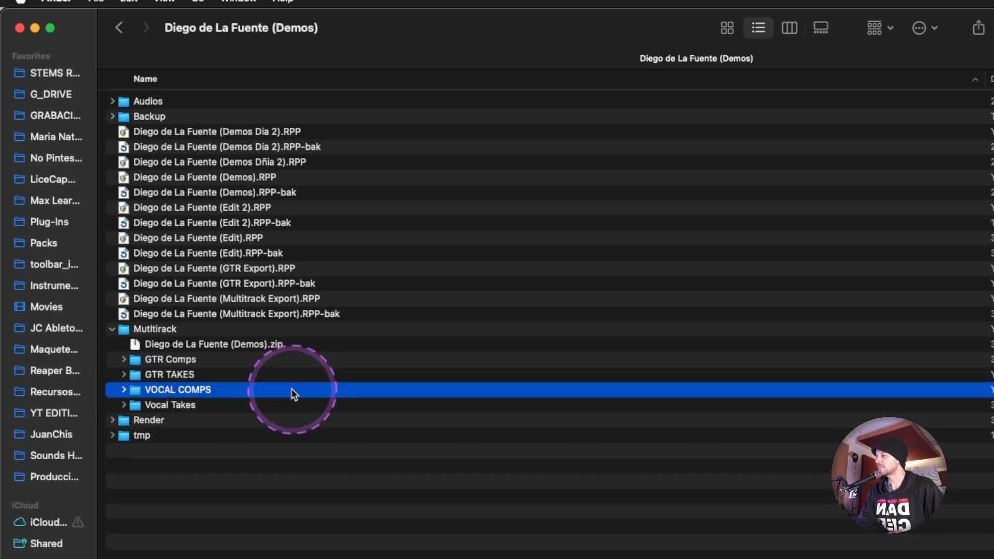
key(Right)
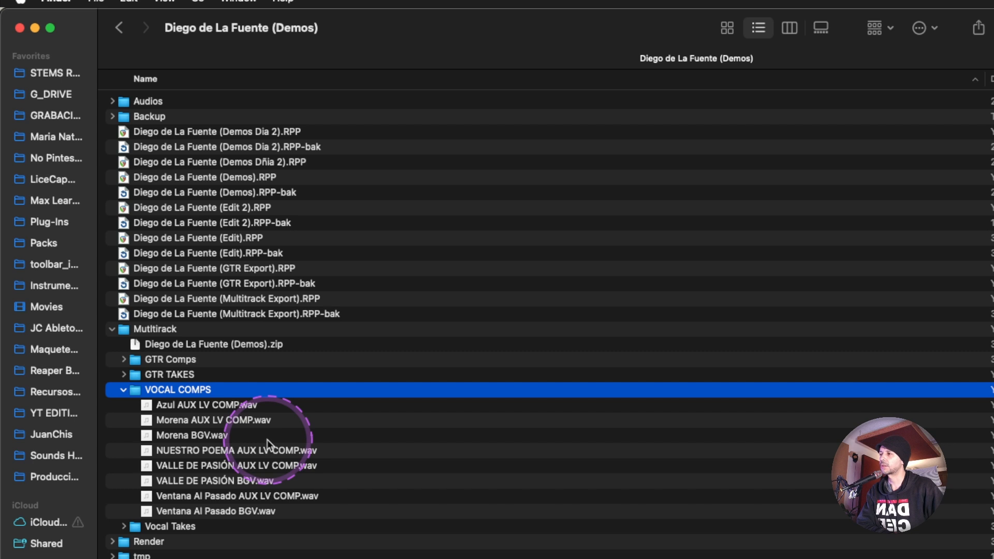
Examine the per-song subfolders of Vocal Takes, including the Azul and Morena folders, and collapse VOCAL COMPS
key(Left)
key(Down)
key(Right)
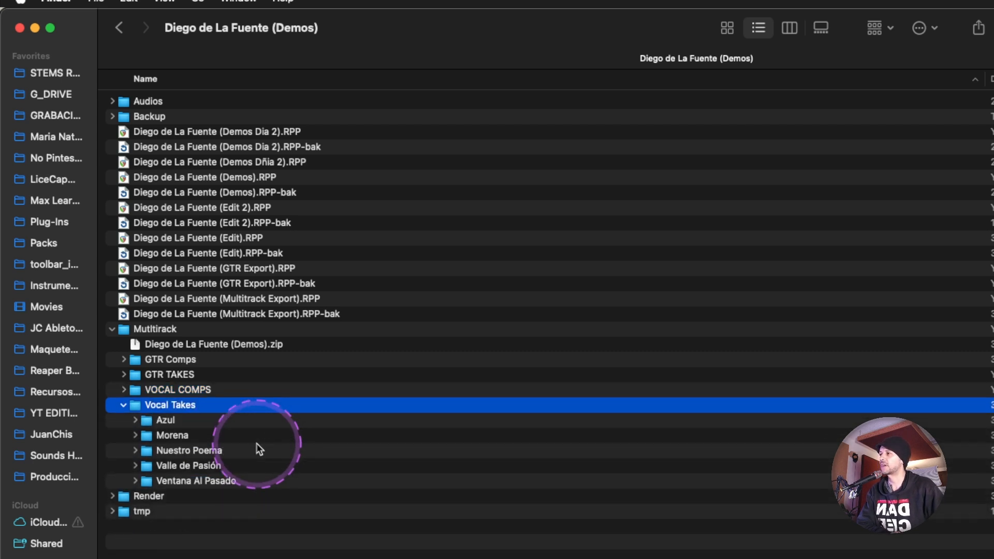
key(Down)
key(Right)
key(Left)
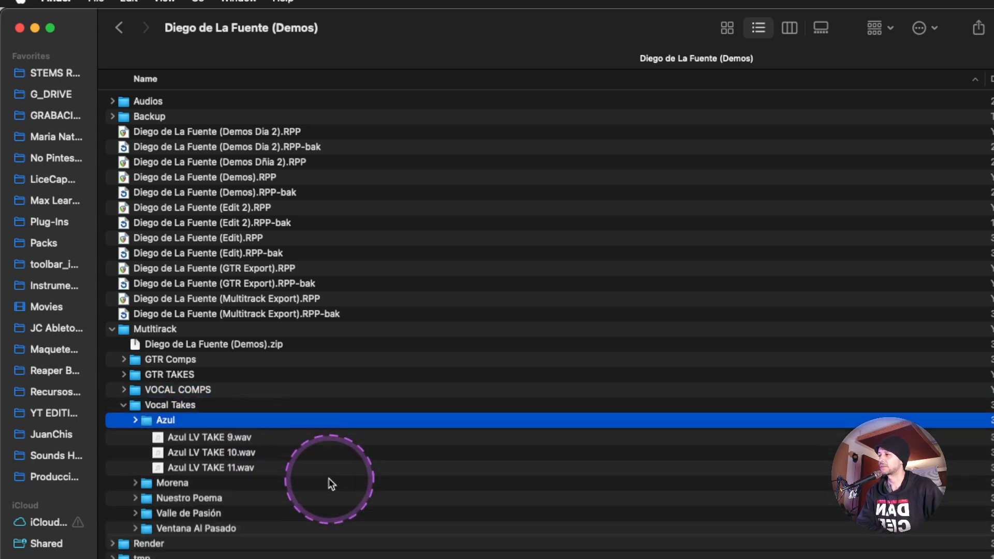
key(Down)
key(Right)
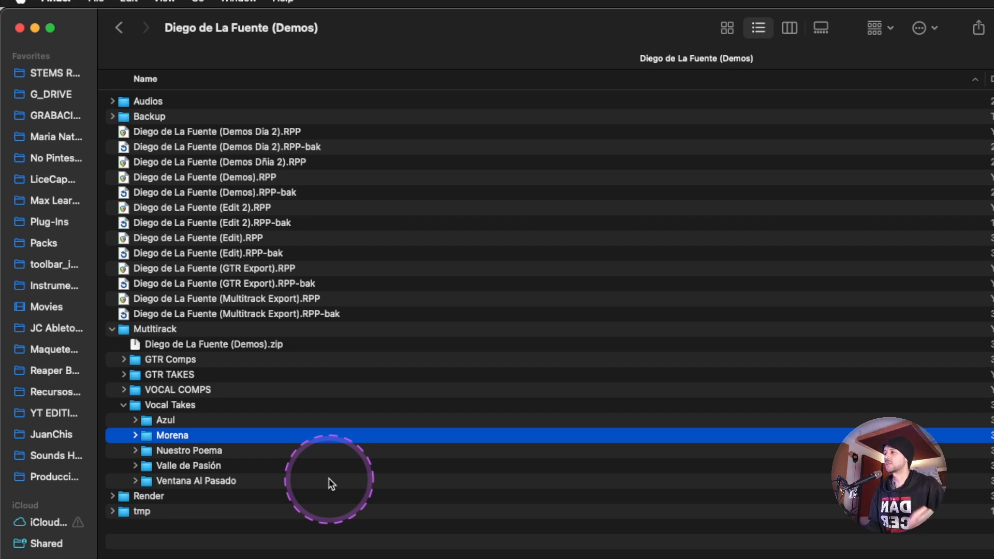
Switch back to REAPER and bring the vocal take tracks below COMPING LV in TRACK 2 into view
key(super+Tab)
key(Tab)
key(super+shift+Tab)
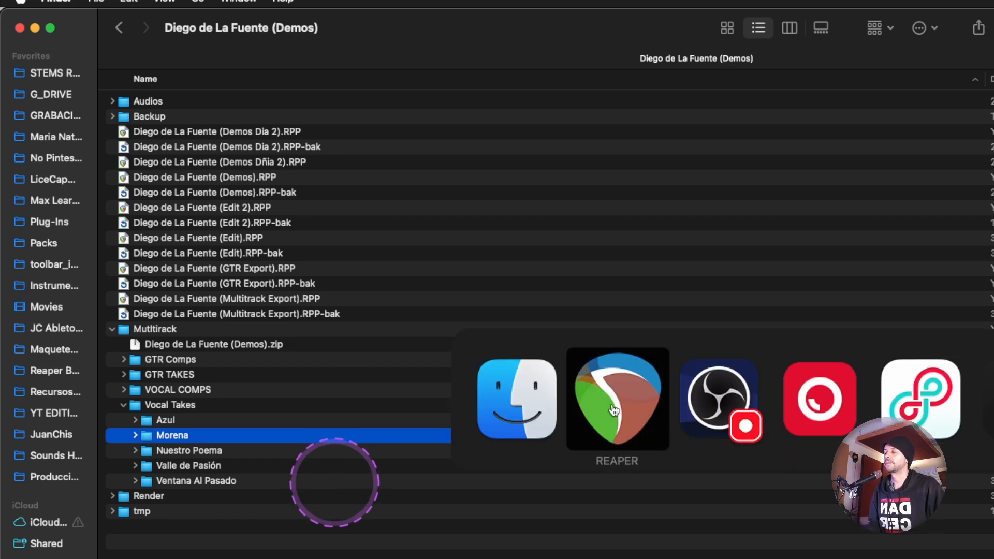
click(622, 396)
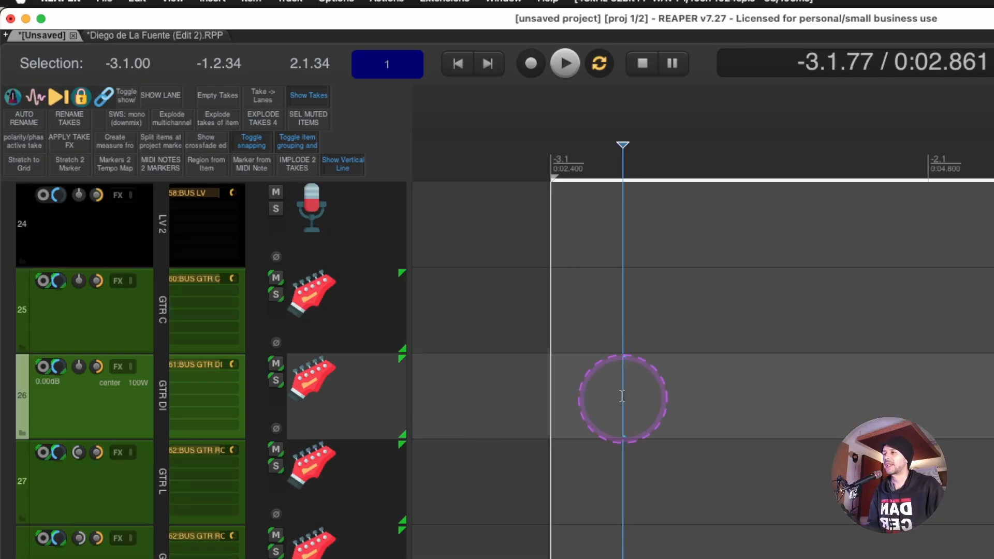
key(super+z)
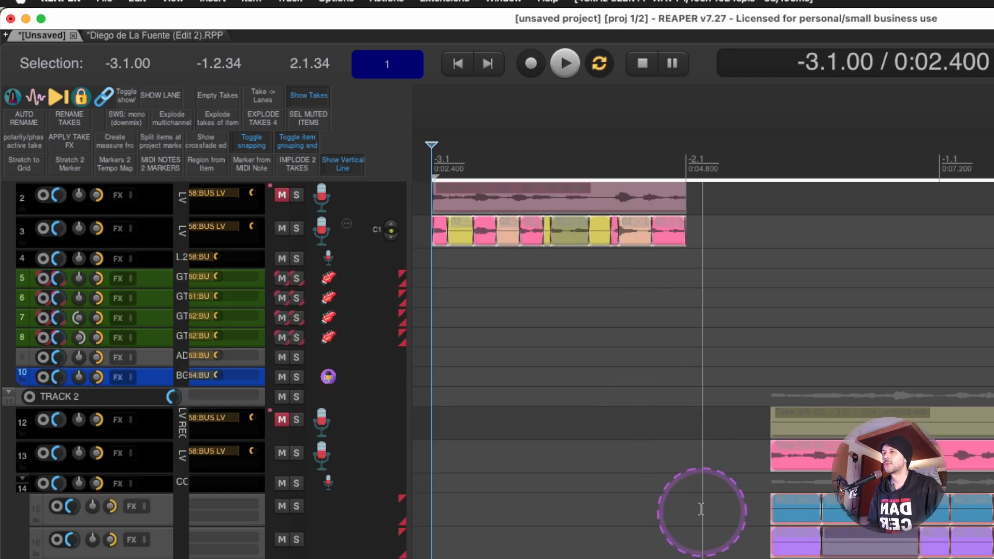
click(668, 557)
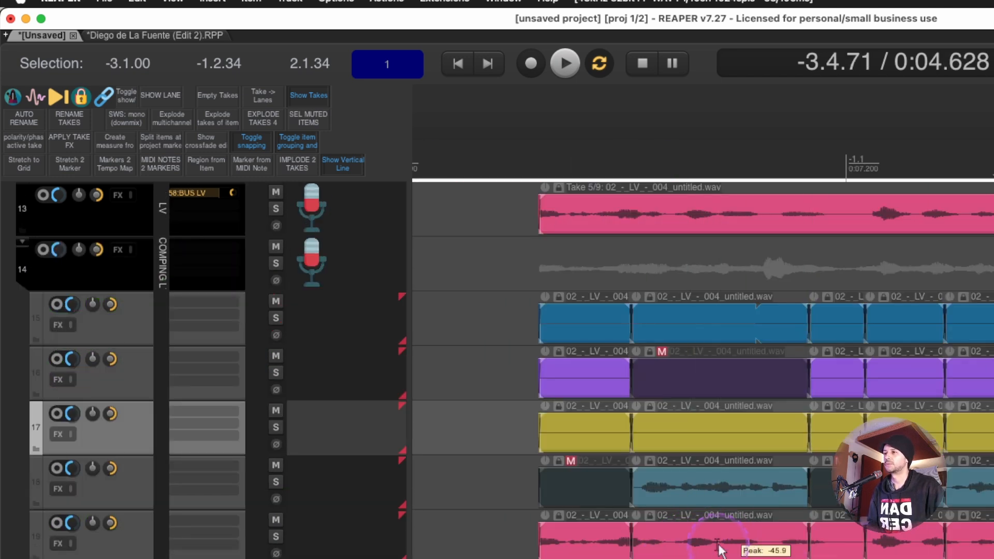
Turn off linked item editing in the group of the vocal take tracks below COMPING LV
click(719, 544)
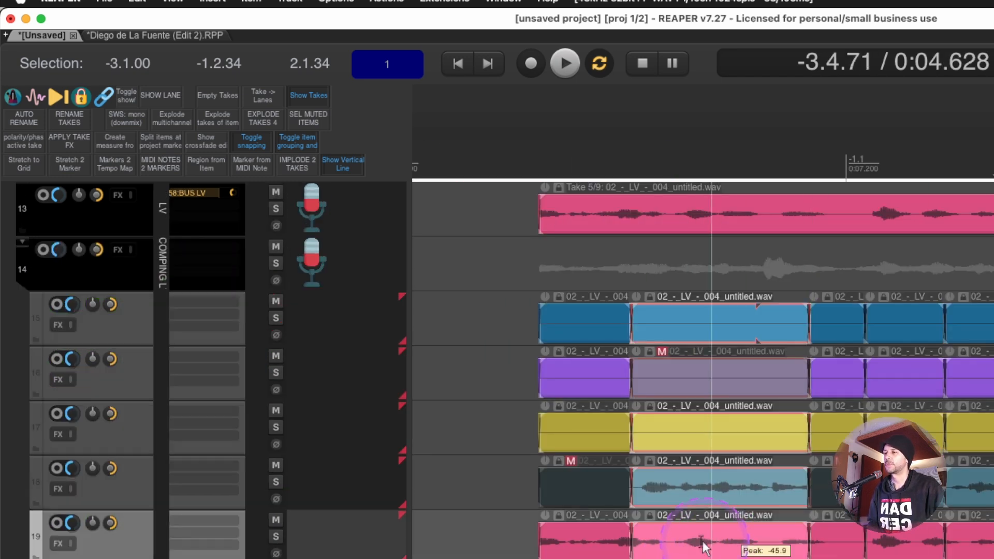
click(96, 334)
shift+click(95, 556)
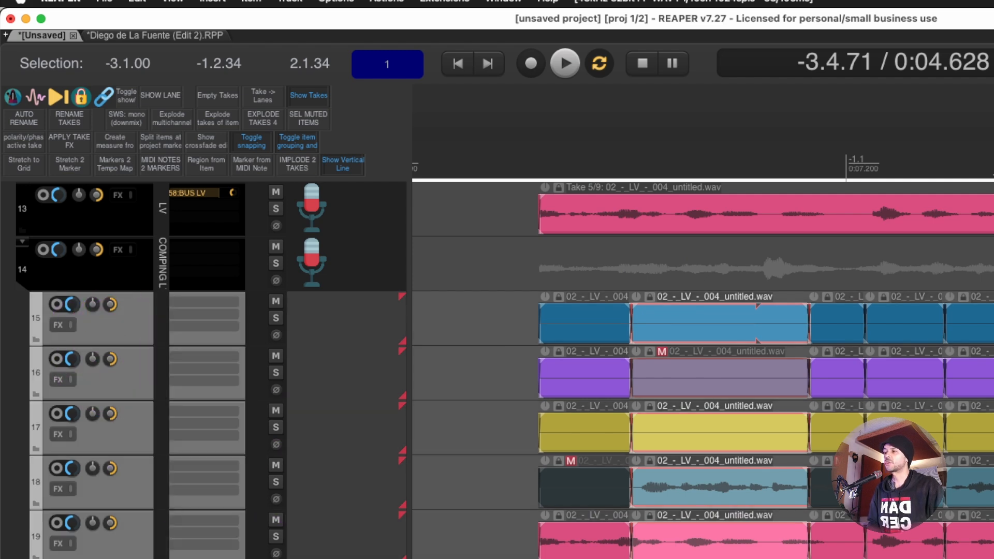
key(shift+g)
click(512, 258)
click(653, 258)
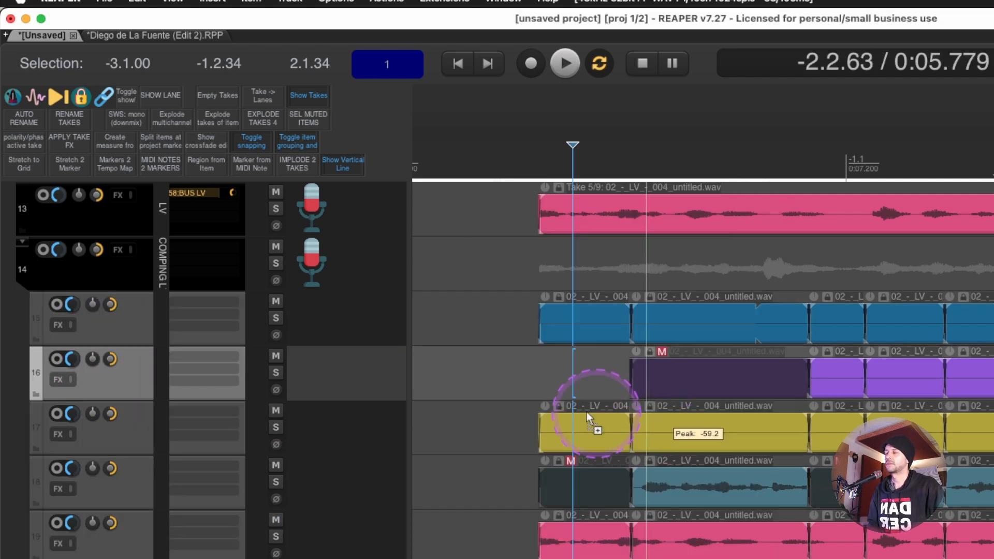
click(486, 409)
click(123, 333)
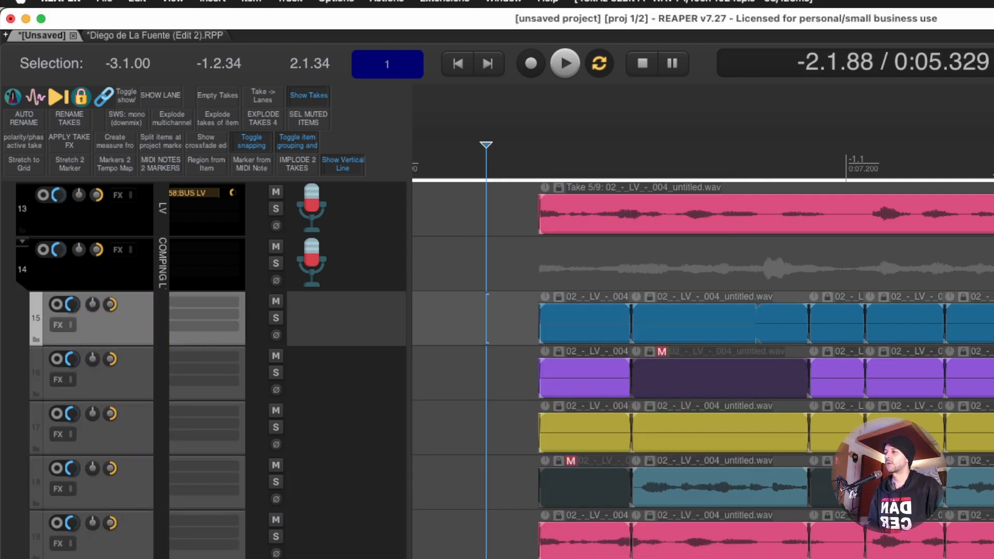
key(Escape)
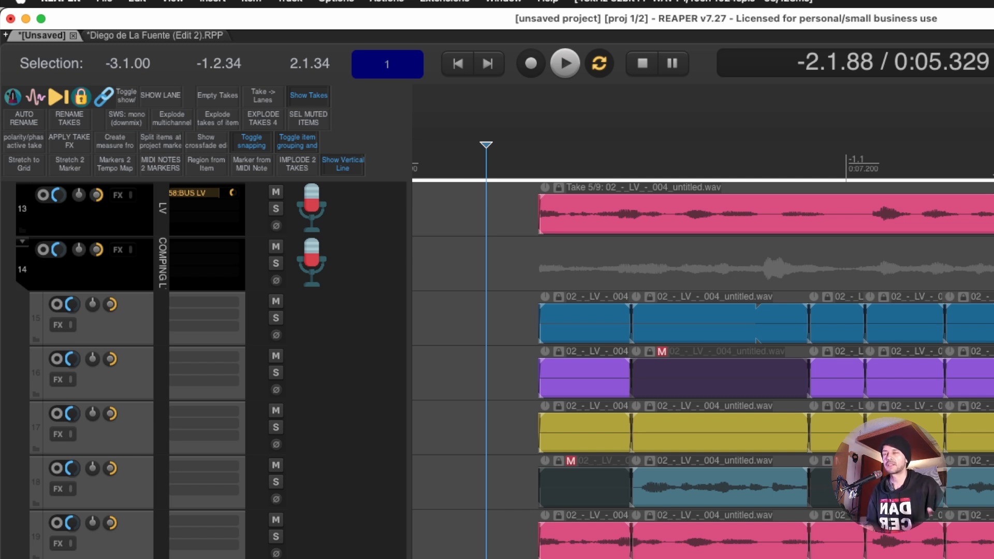
click(135, 324)
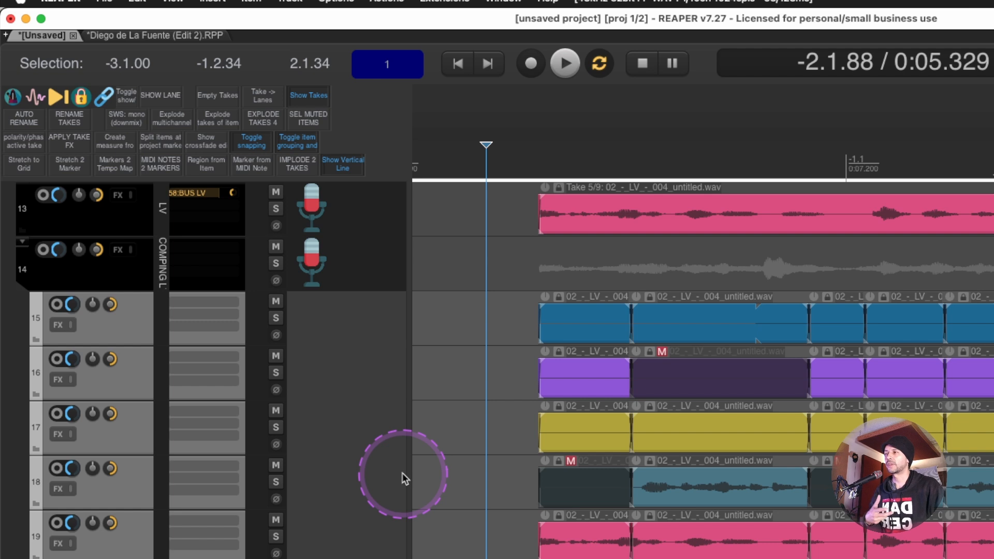
click(489, 371)
click(506, 319)
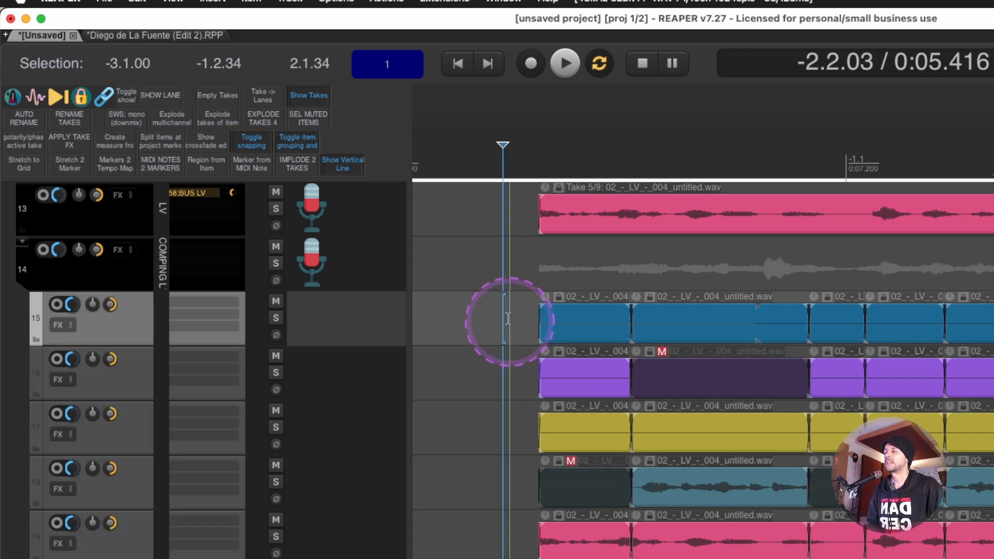
Delete the two muted items on track 18 and the item just after -1.1 on track 16
click(585, 484)
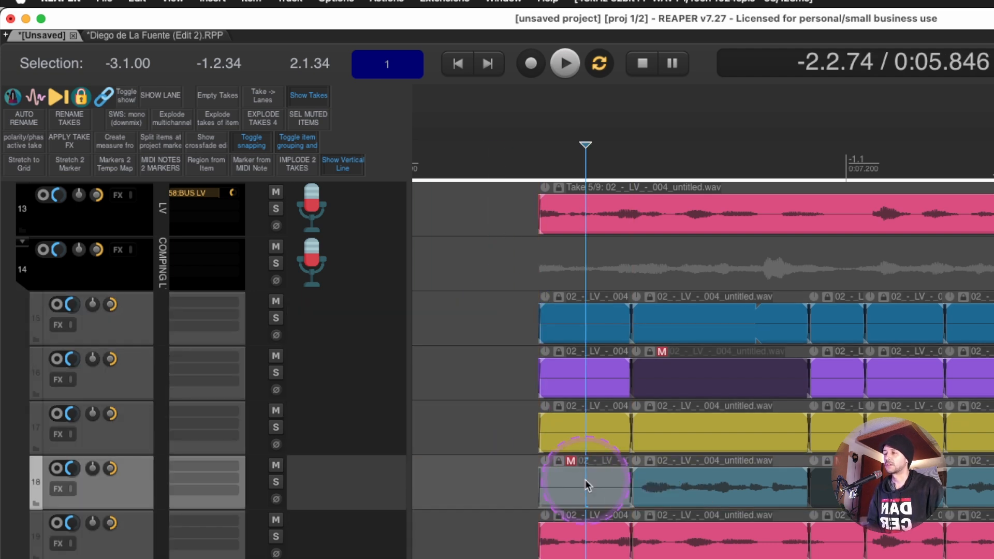
key(Delete)
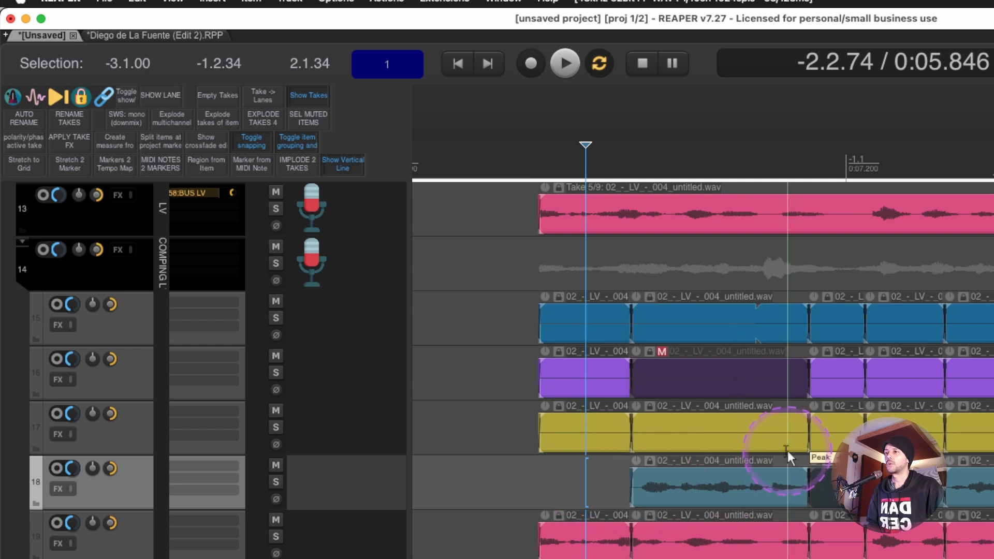
click(828, 483)
key(Delete)
click(714, 558)
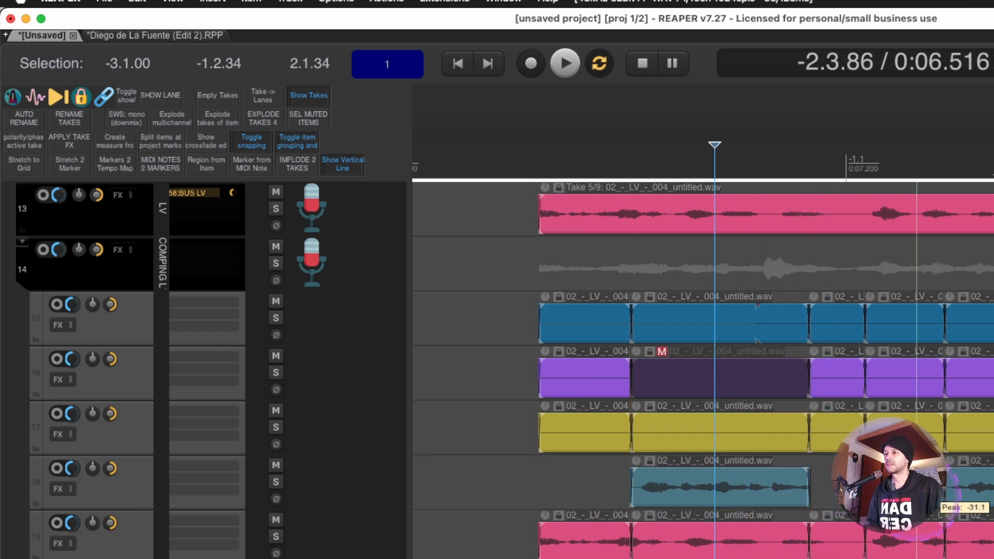
click(916, 466)
click(914, 378)
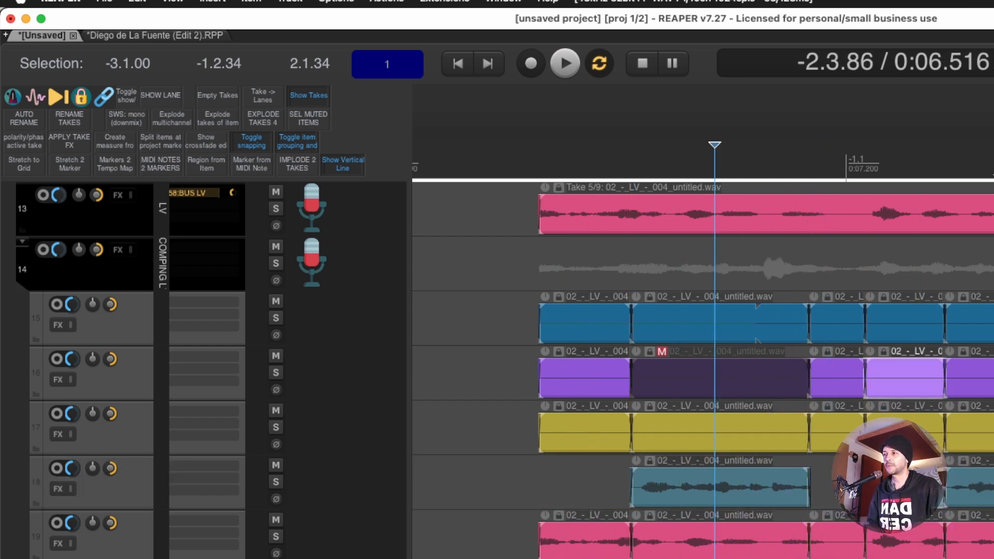
key(Delete)
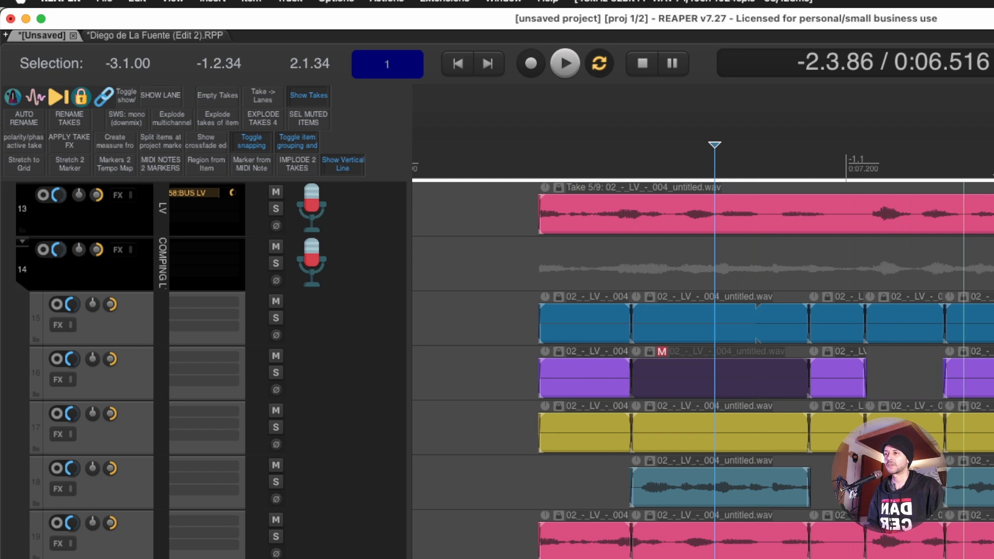
Delete the second-segment items on tracks 16 and 17, and the items at about -1.2 on tracks 17 to 19
click(721, 384)
shift+click(709, 435)
key(Delete)
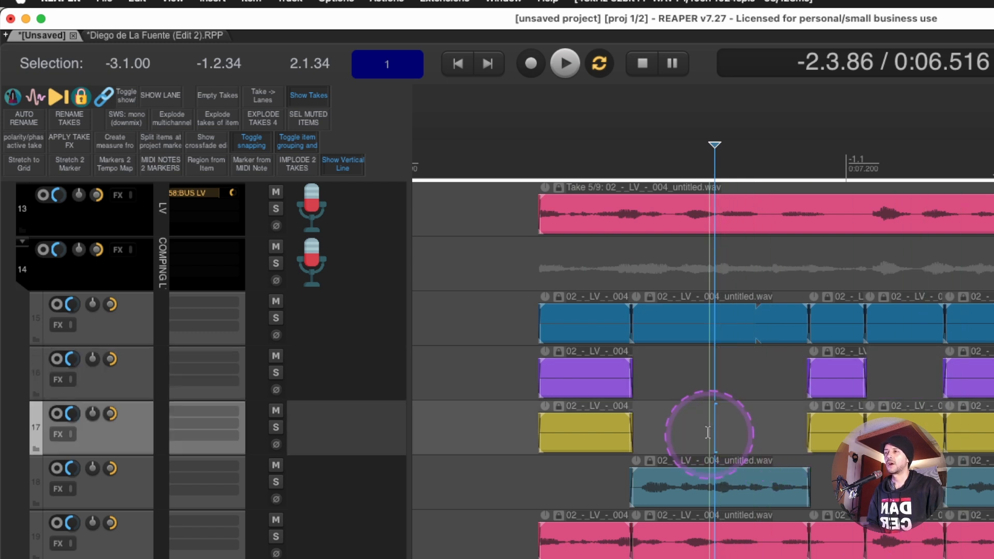
click(971, 558)
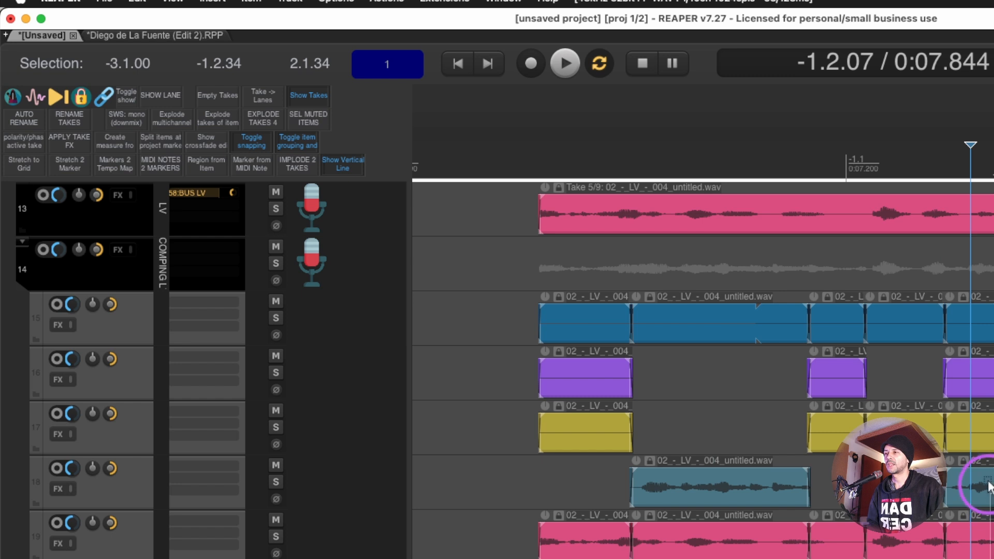
drag(989, 487, 984, 454)
key(Delete)
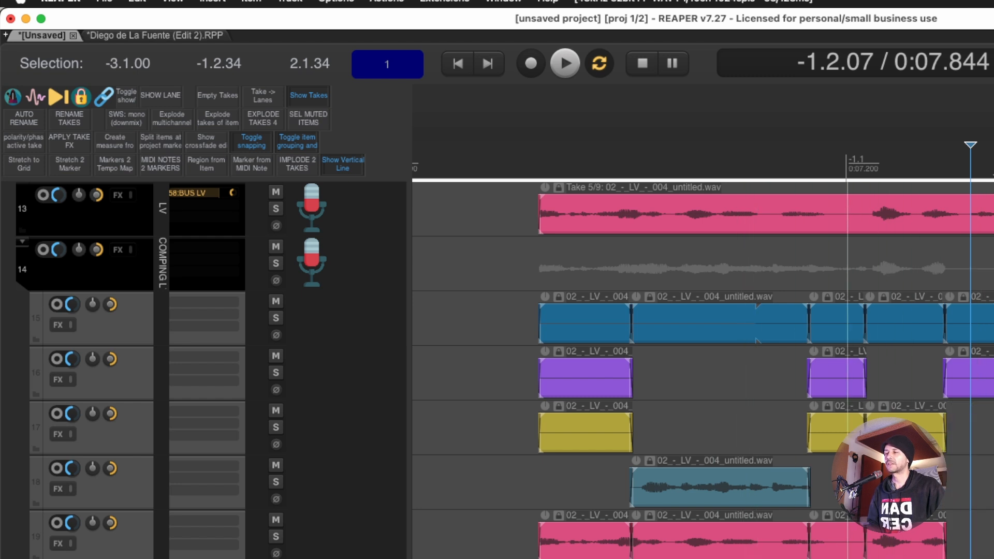
Delete the item at -1.1 on track 19
click(843, 528)
key(Delete)
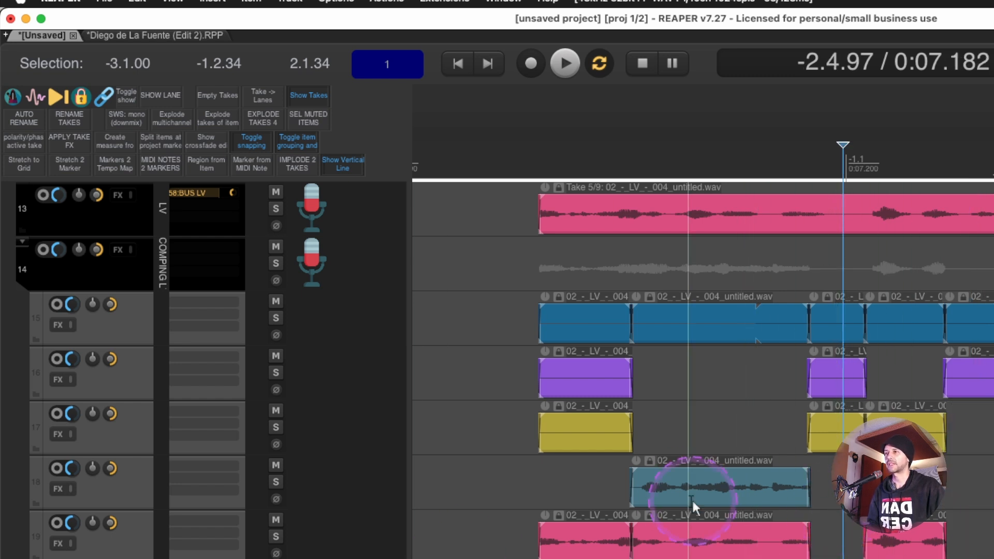
click(476, 311)
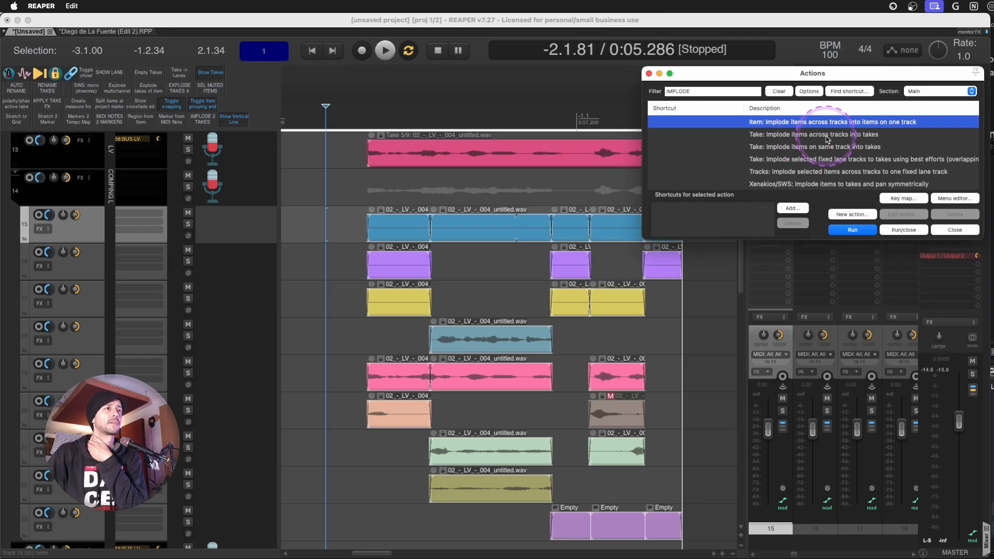
Implode the selected vocal items below COMPING LV across tracks into takes, and close the Actions window
click(817, 138)
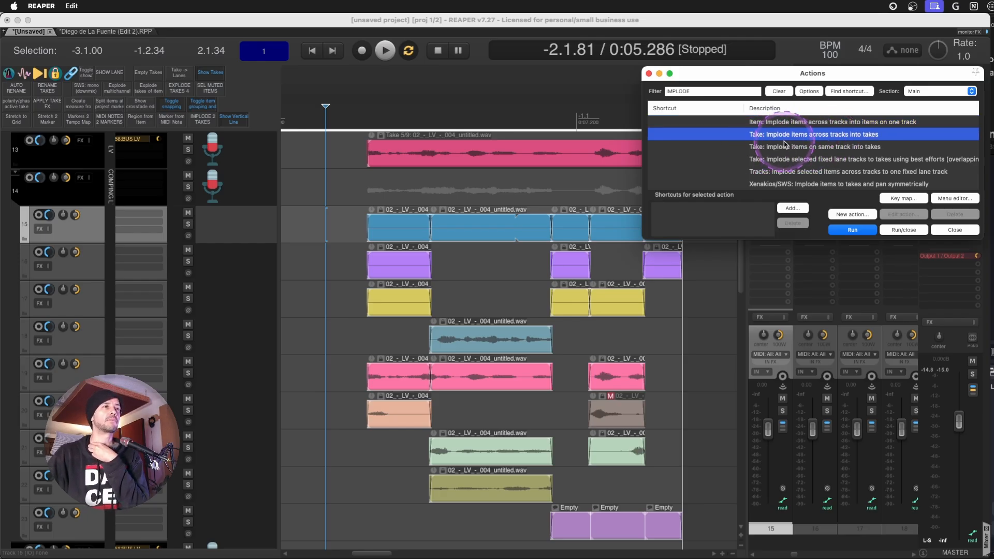
click(860, 231)
drag(354, 229, 696, 224)
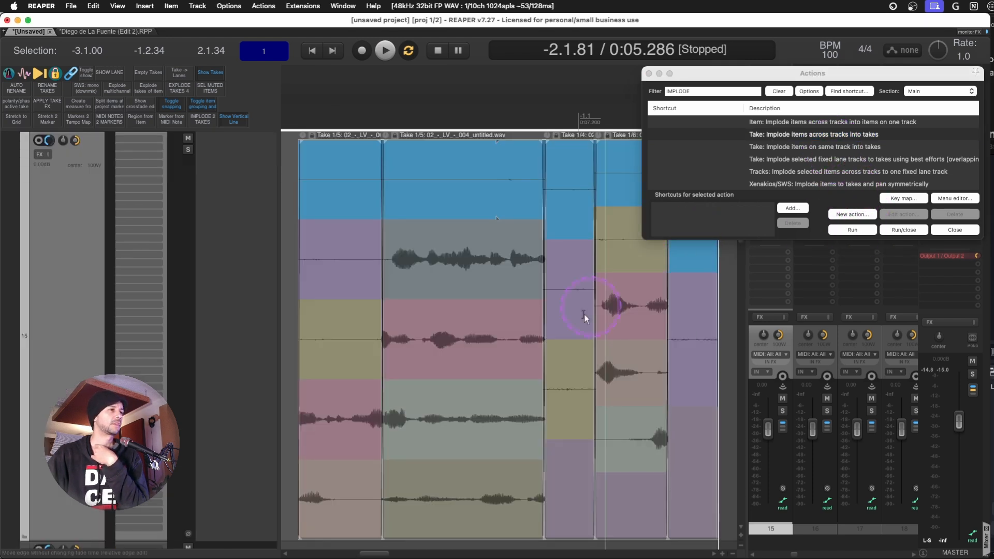
click(650, 74)
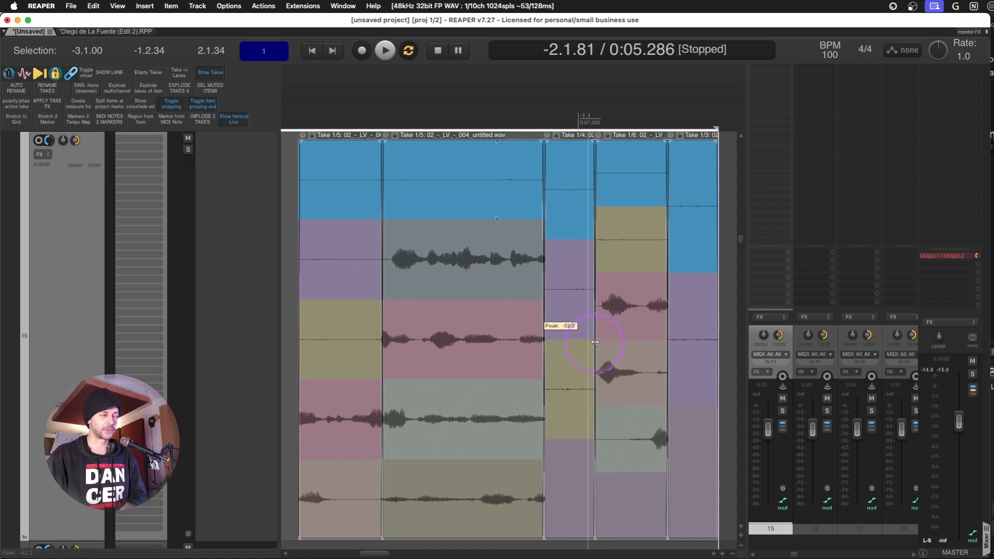
Convert the imploded takes on track 15 into fixed item lanes
click(291, 216)
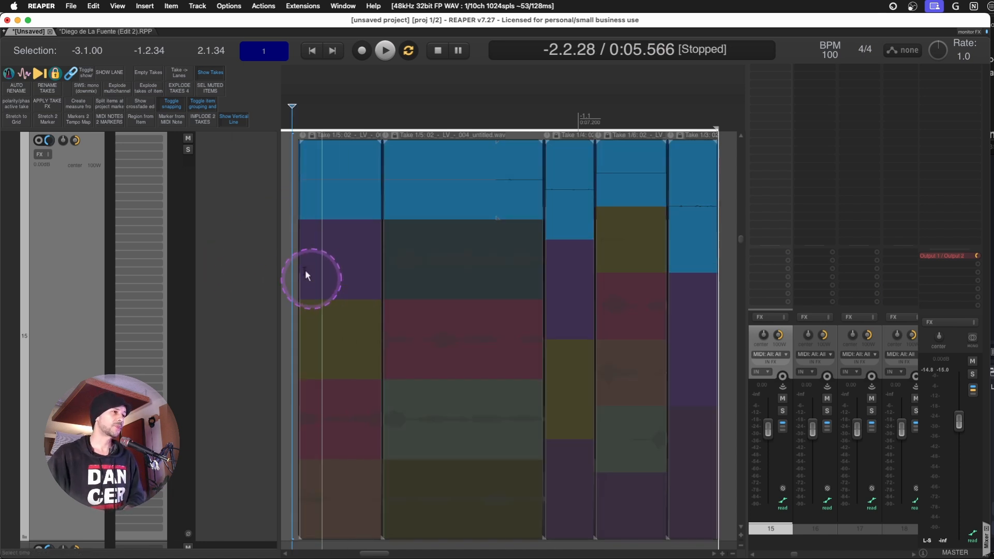
click(293, 188)
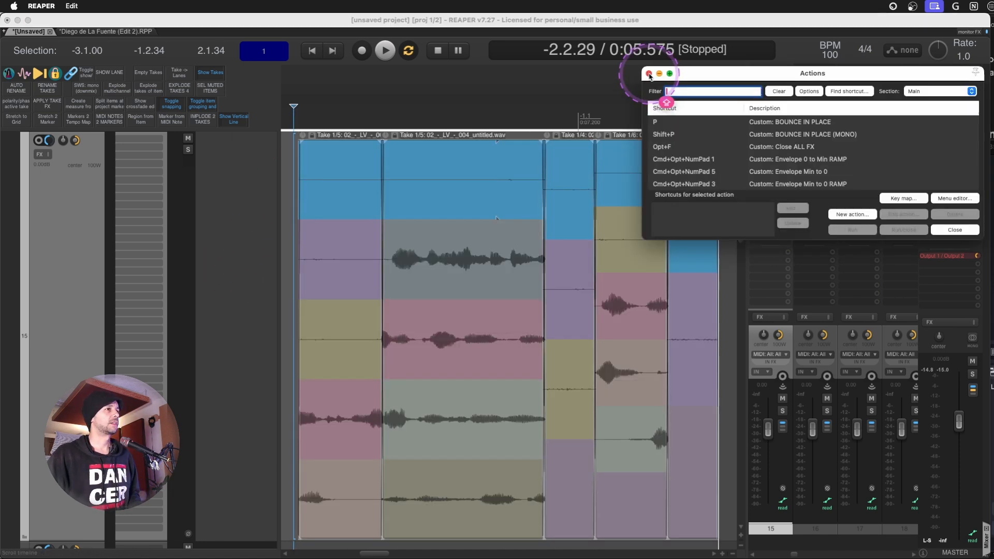
click(648, 74)
click(179, 73)
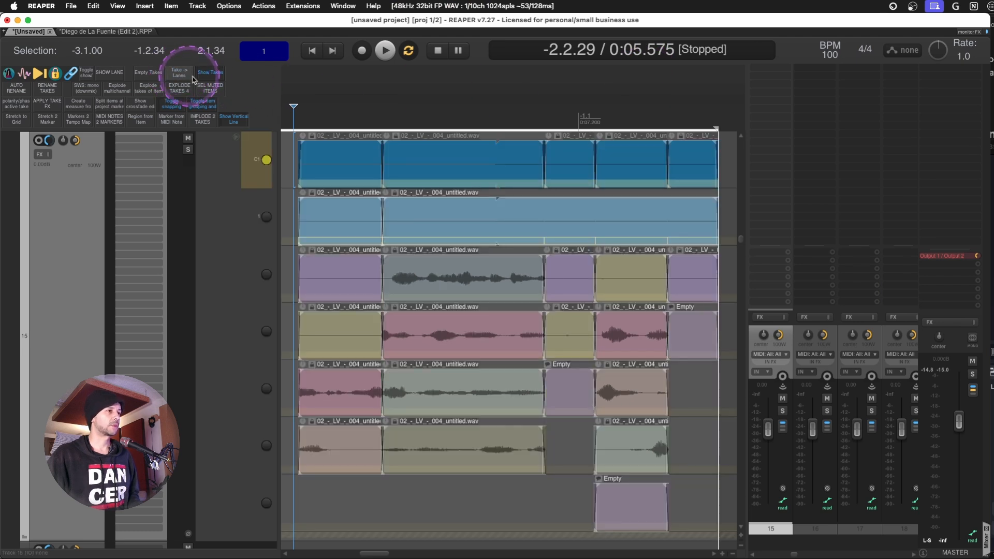
Delete all comp items in the C1 lane of track 15
click(542, 503)
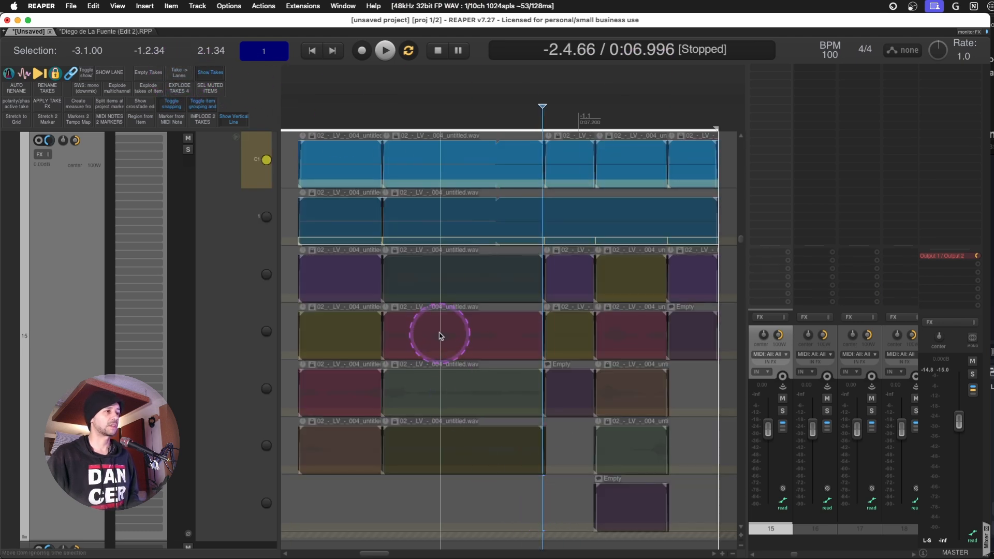
click(347, 164)
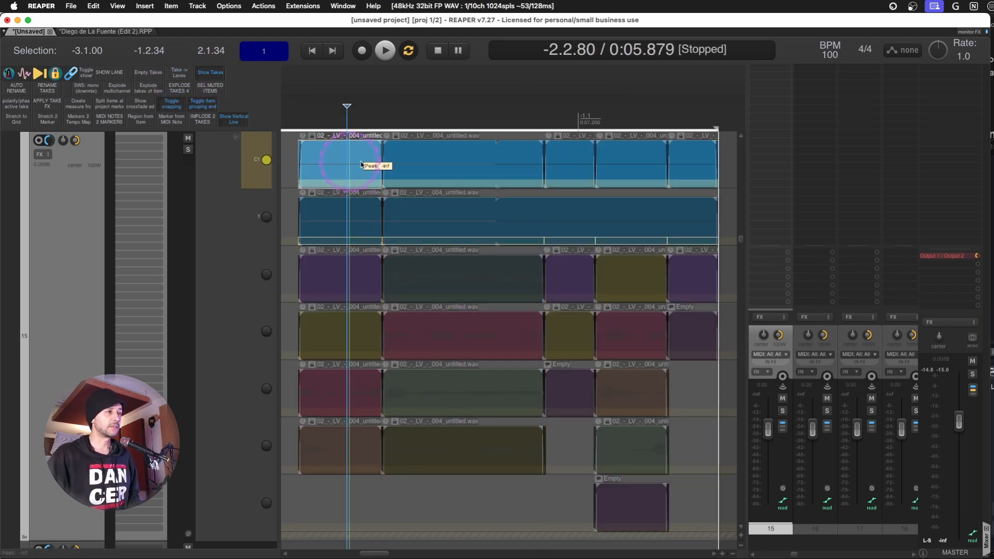
shift+click(680, 158)
key(Delete)
Move the second-segment item from lane 2 to lane 6, and delete the second-segment item in lane 4
drag(461, 262, 458, 505)
click(458, 394)
key(Delete)
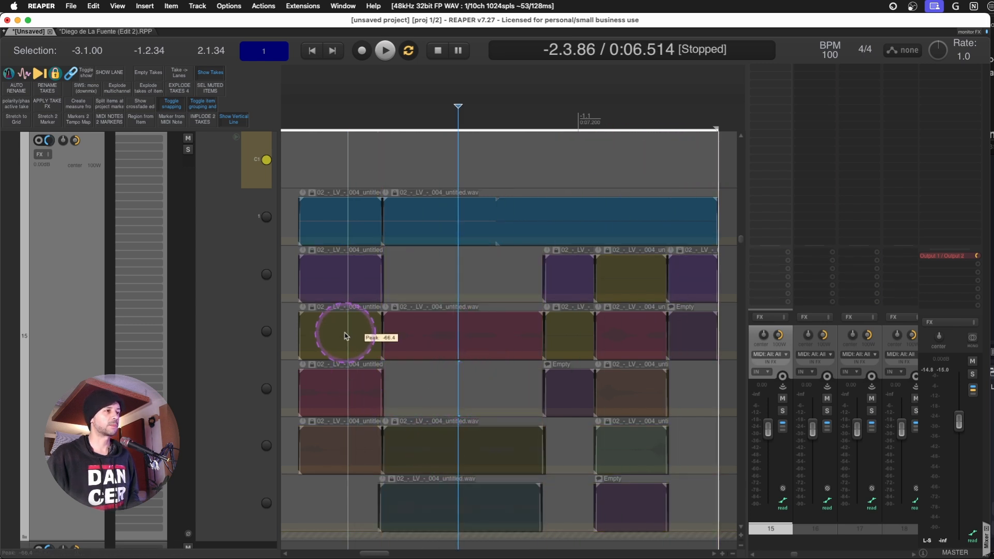
Delete the first-segment items in lanes 3 and 4 of track 15
click(343, 335)
key(Delete)
click(339, 403)
key(Delete)
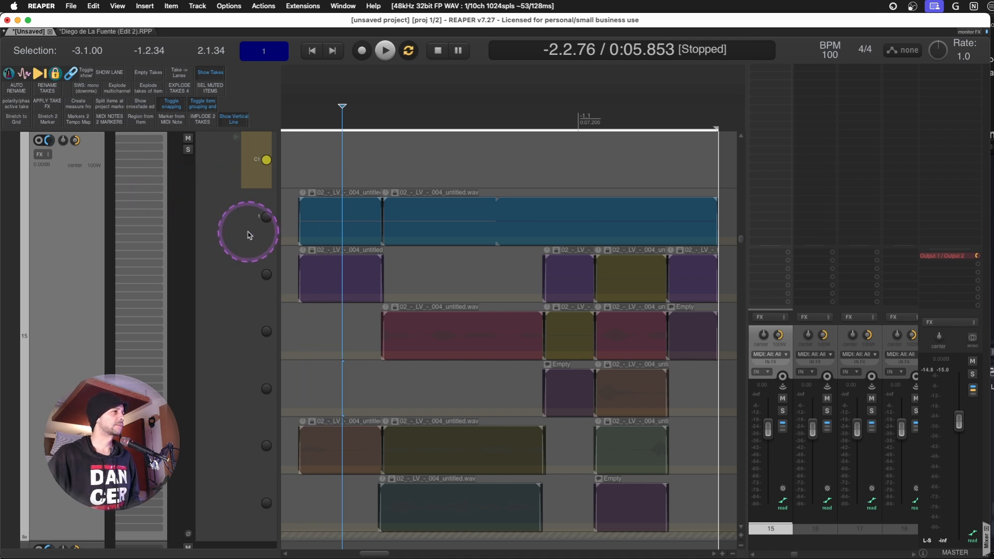
Try the action "Track lanes: Move items up if possible to minimize lane usage" on track 15
key(shift+slash)
click(829, 120)
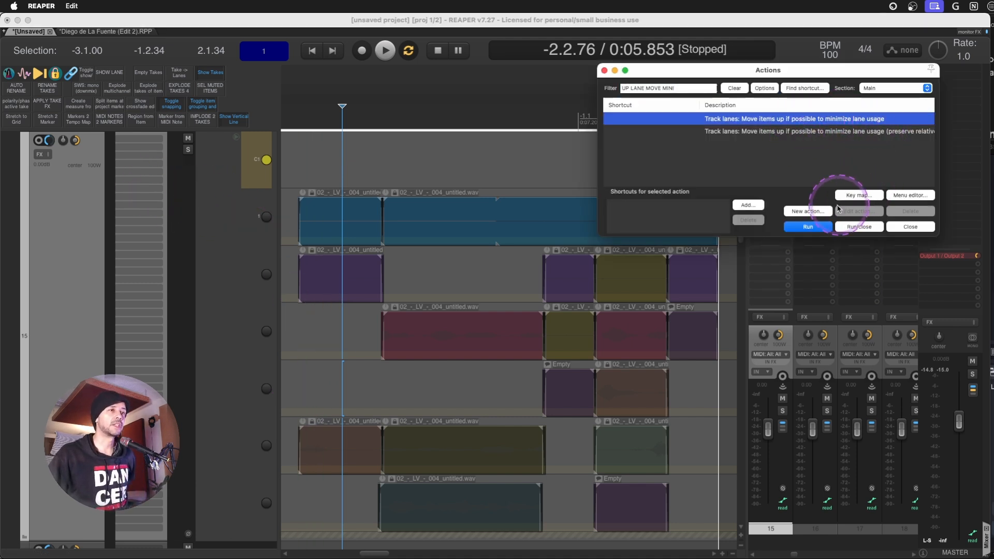
click(817, 228)
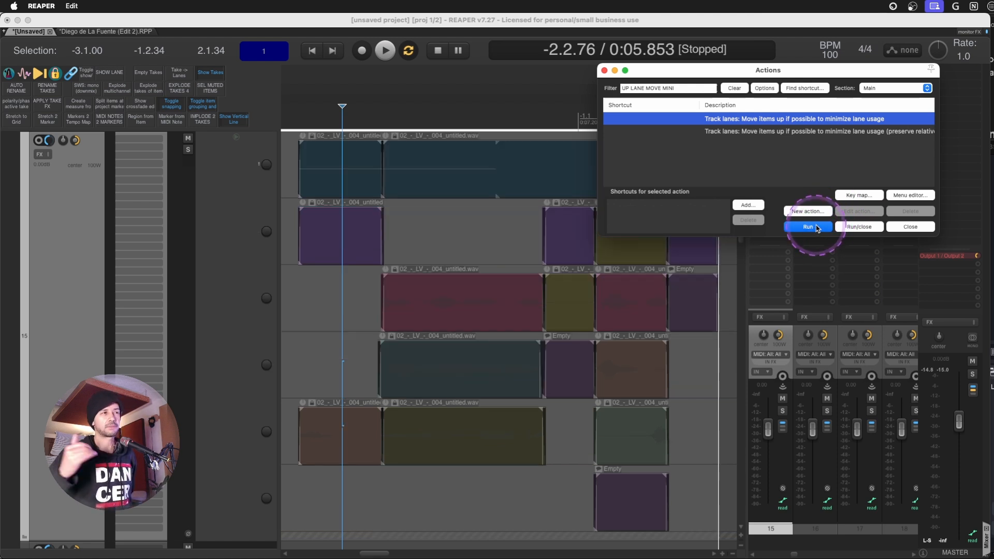
Undo the lane minimizing on track 15 and close the Actions window
click(506, 252)
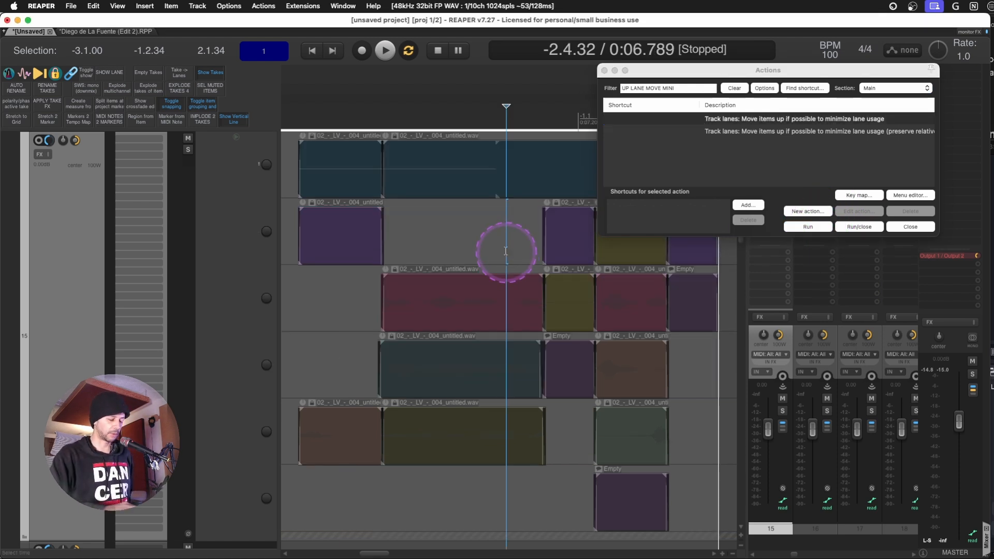
key(super+z)
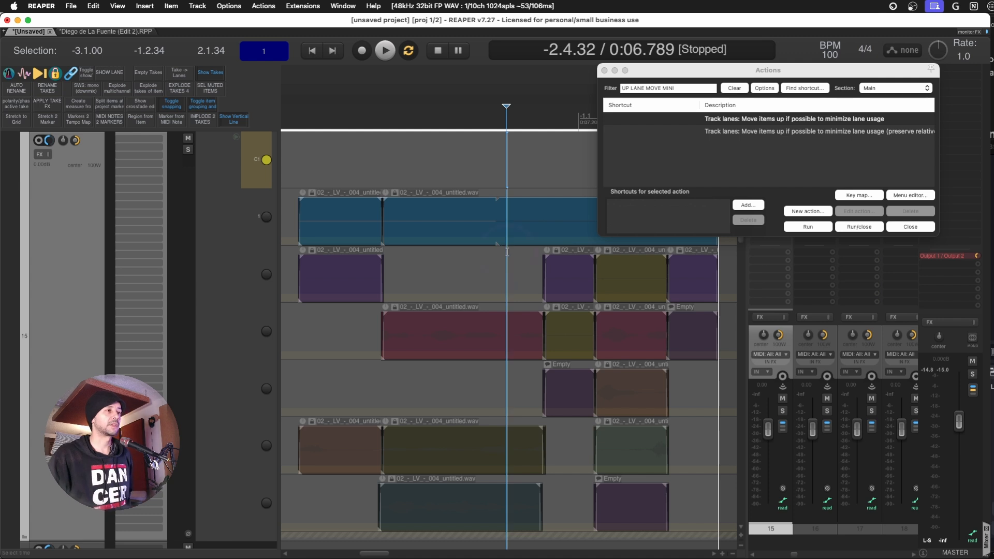
click(756, 165)
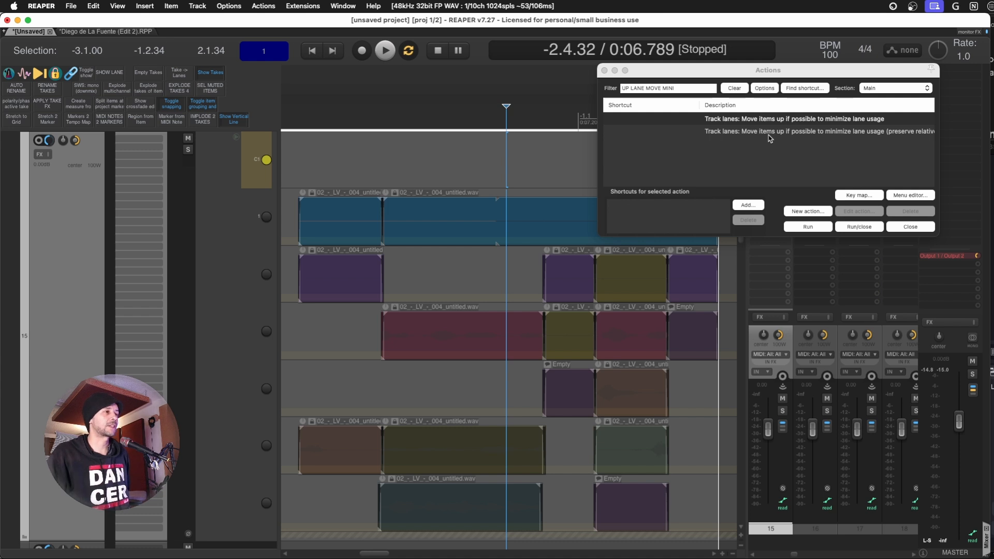
click(605, 71)
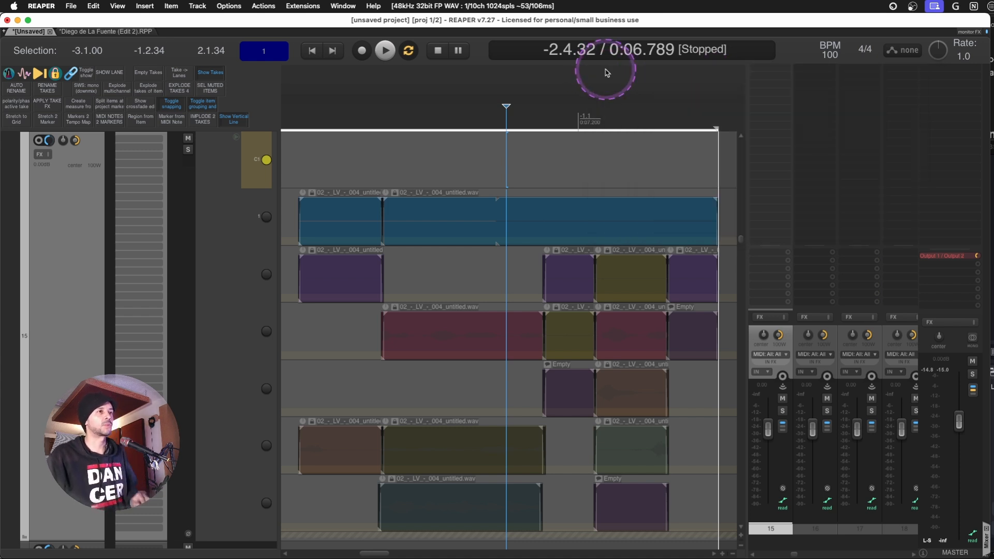
Try moving the second-segment item from lane 5 to lane 4, and undo the move
click(557, 163)
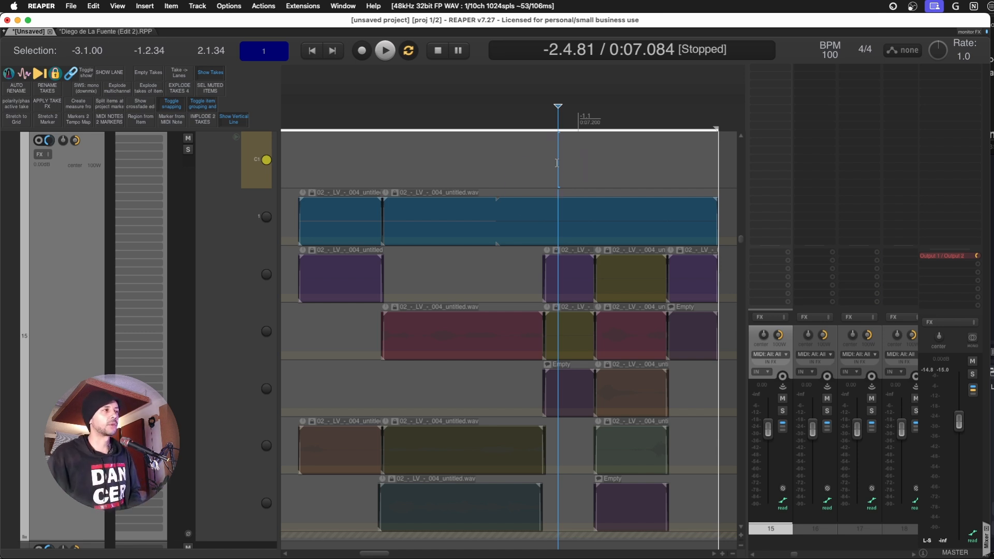
click(517, 155)
click(499, 373)
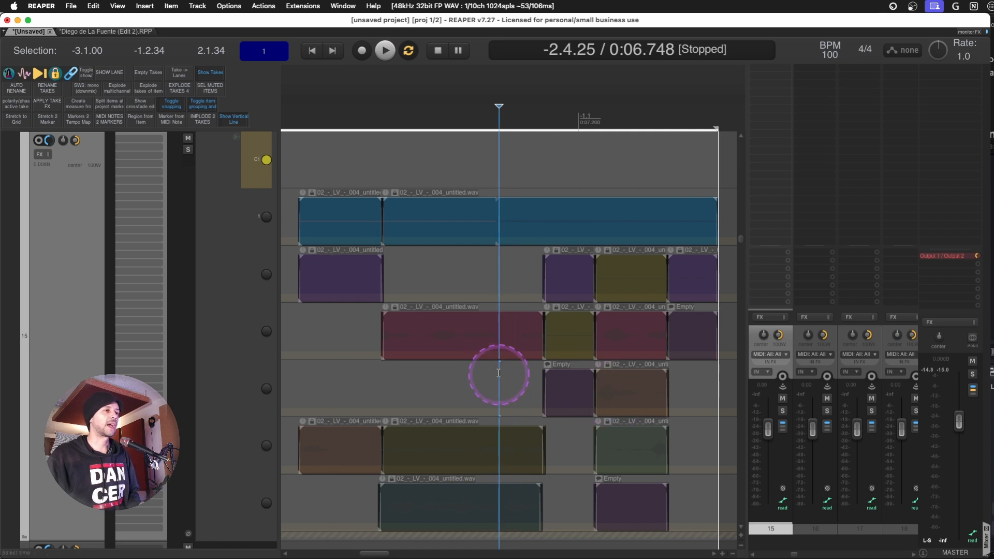
drag(461, 441, 483, 395)
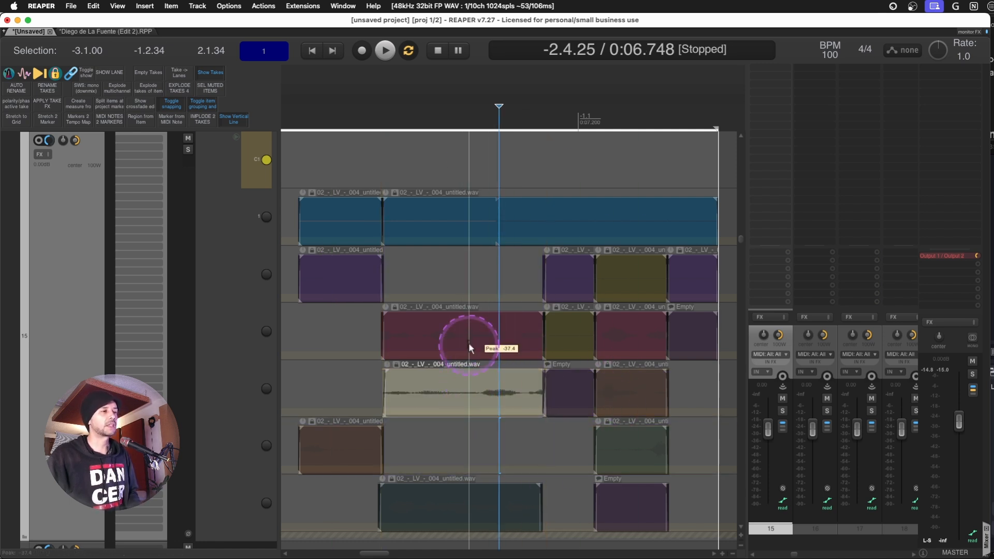
key(super+z)
Move the first- and second-segment items up into the free lanes of track 15, keeping their time positions
drag(463, 435, 467, 400)
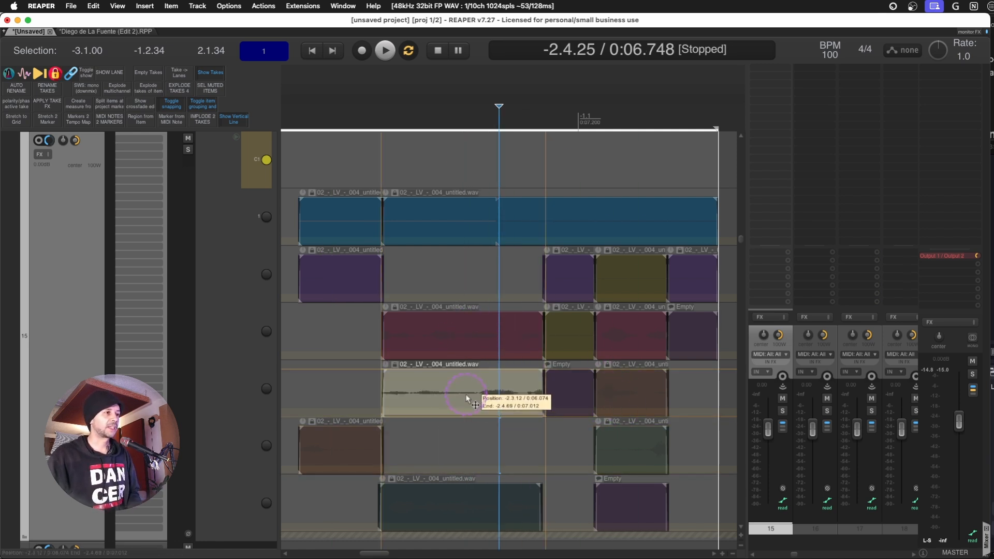
drag(329, 449, 346, 337)
drag(454, 498, 467, 443)
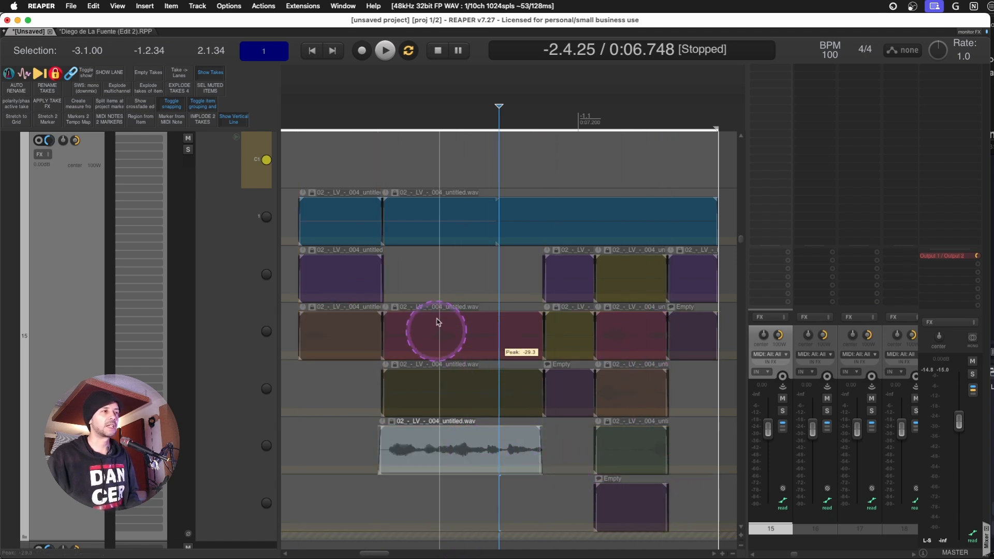
drag(451, 284, 456, 442)
drag(460, 326, 461, 277)
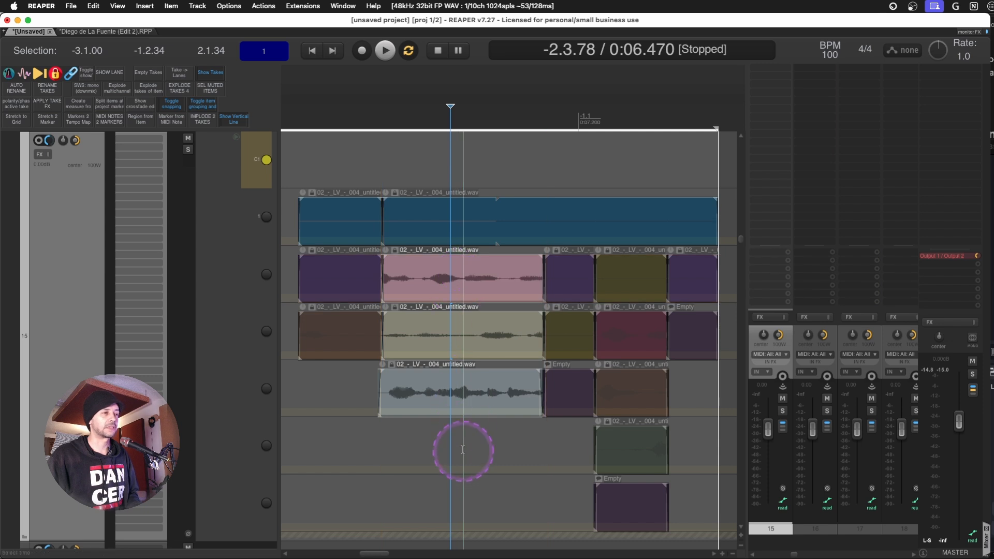
Select single items in lanes 2 and 3 of track 15 in turn, and undo the selection changes
click(497, 461)
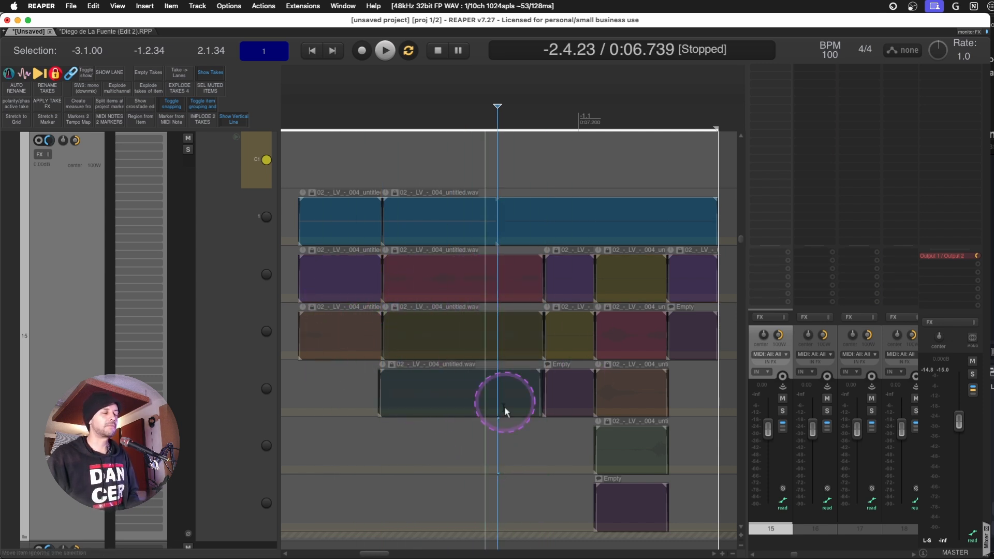
click(333, 272)
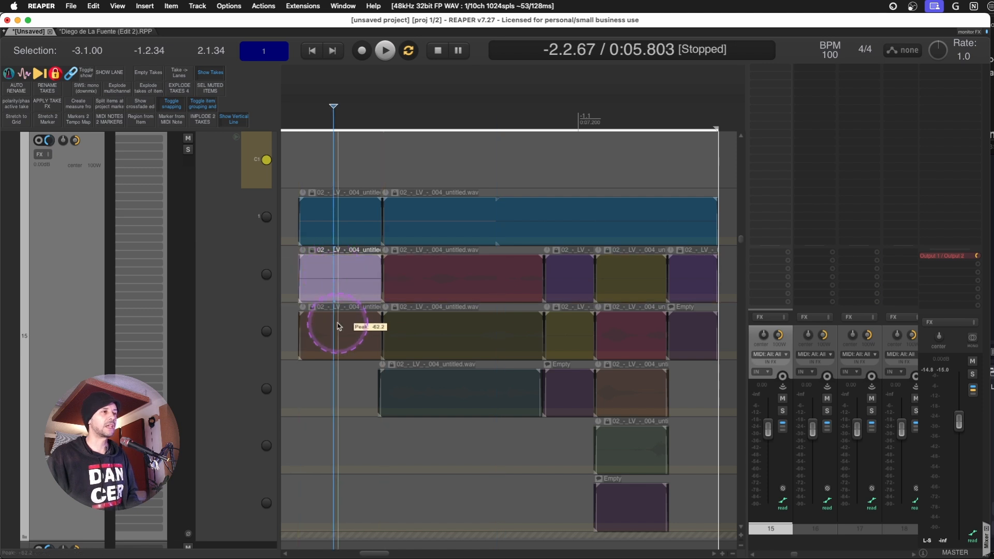
click(435, 334)
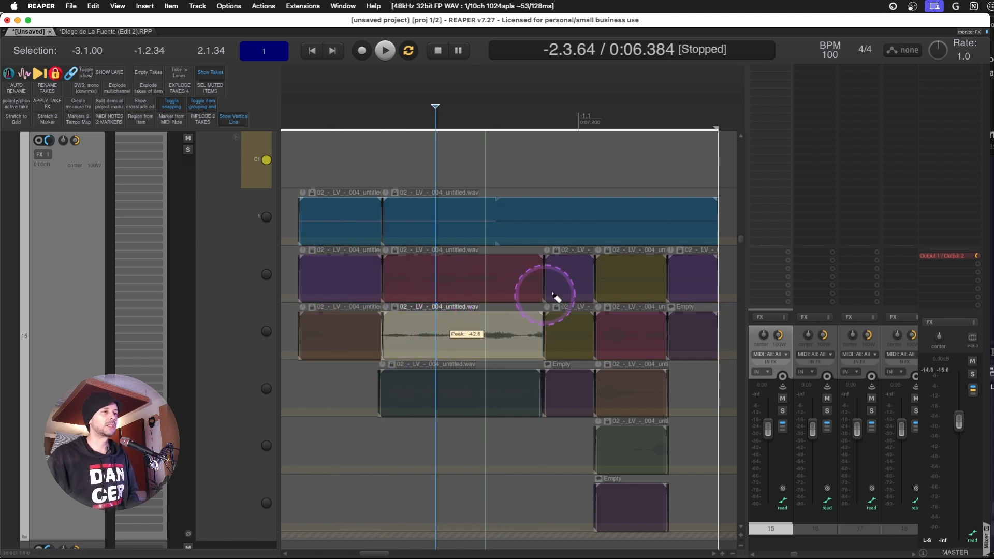
click(567, 280)
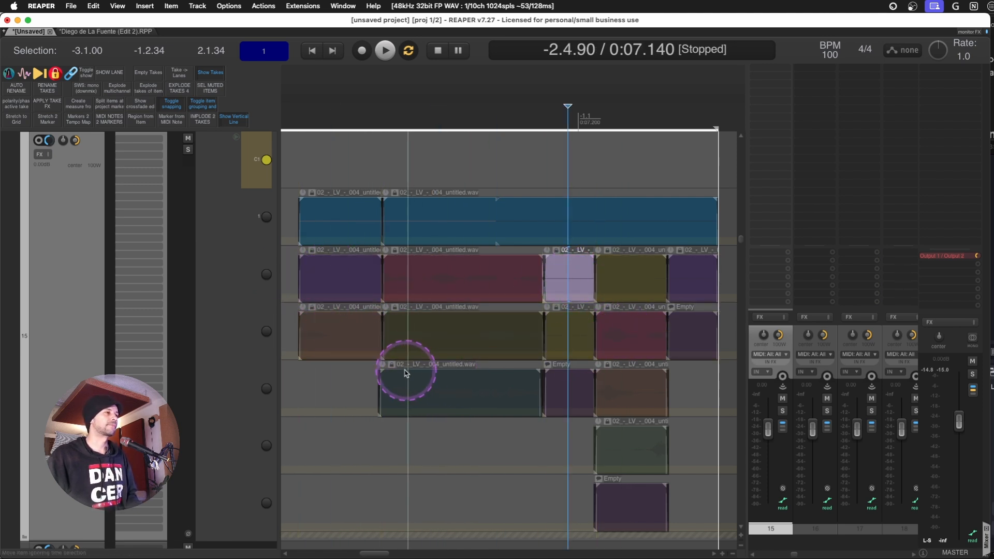
key(super+z)
key(super+z)
key(super+z)
key(super+z)
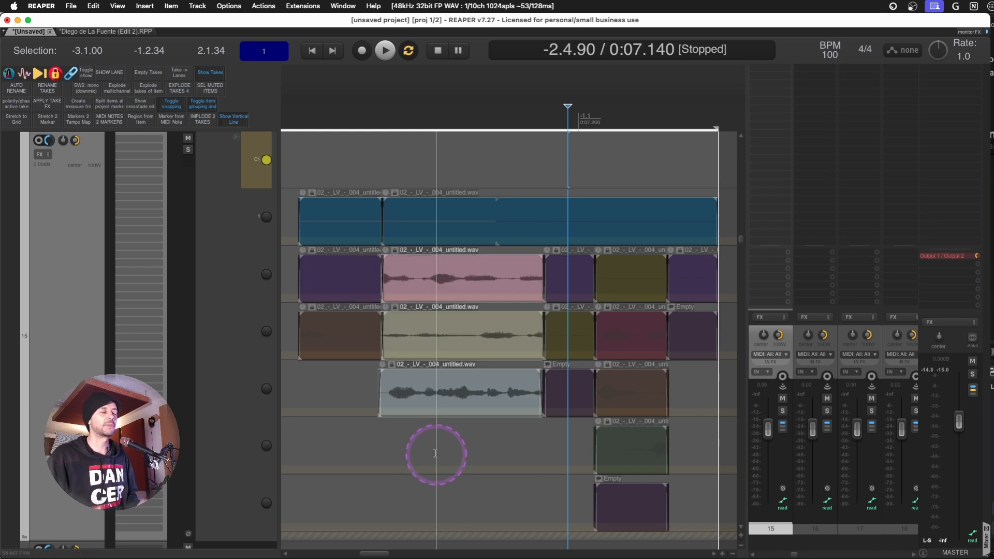
Open the render settings, set the source to Region render matrix, and open the region matrix
click(441, 464)
key(super+Page_Down)
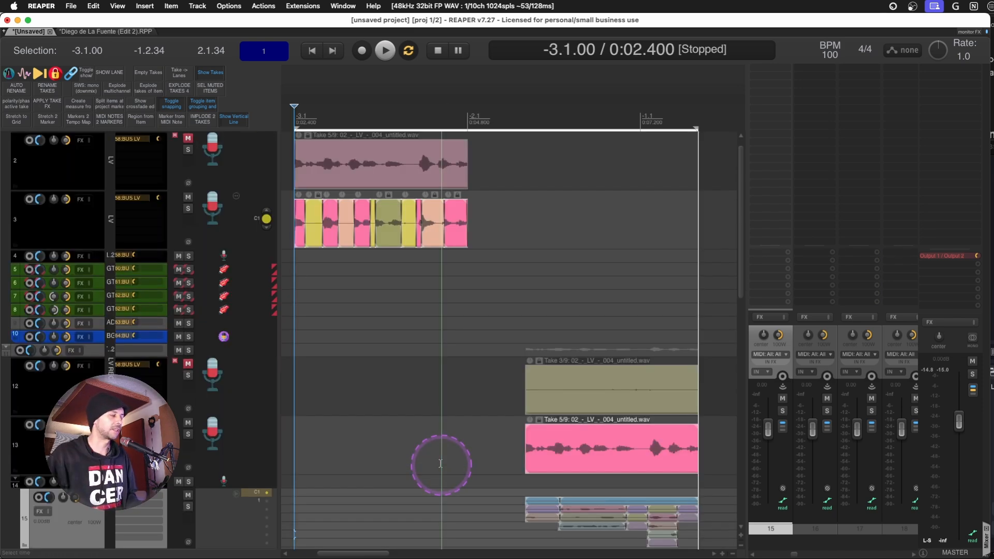
key(grave)
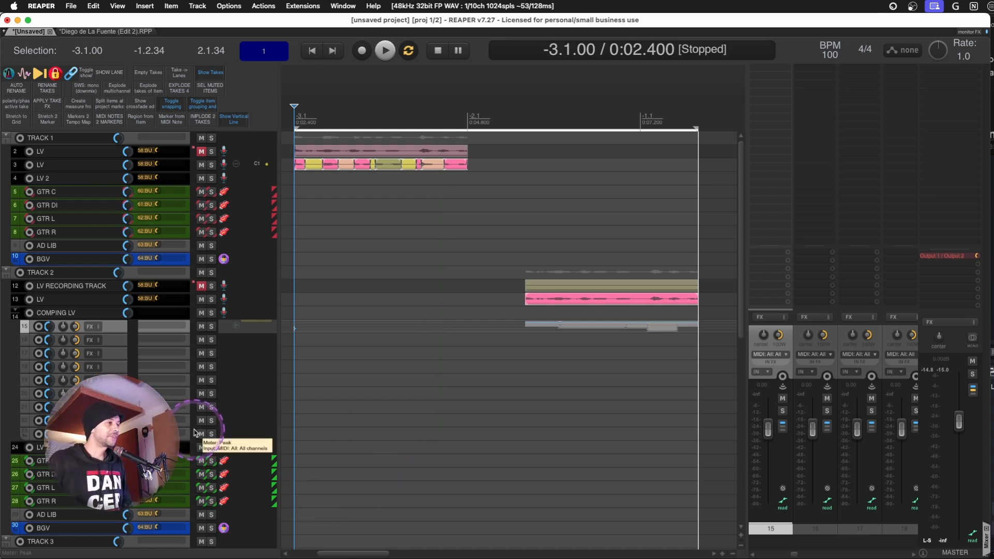
key(super+alt+r)
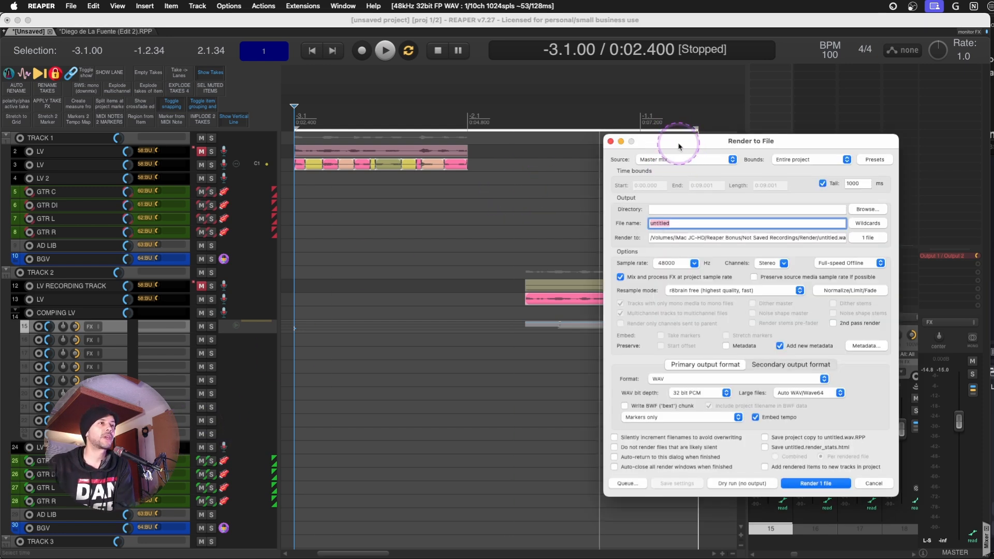
drag(667, 150, 558, 152)
click(563, 164)
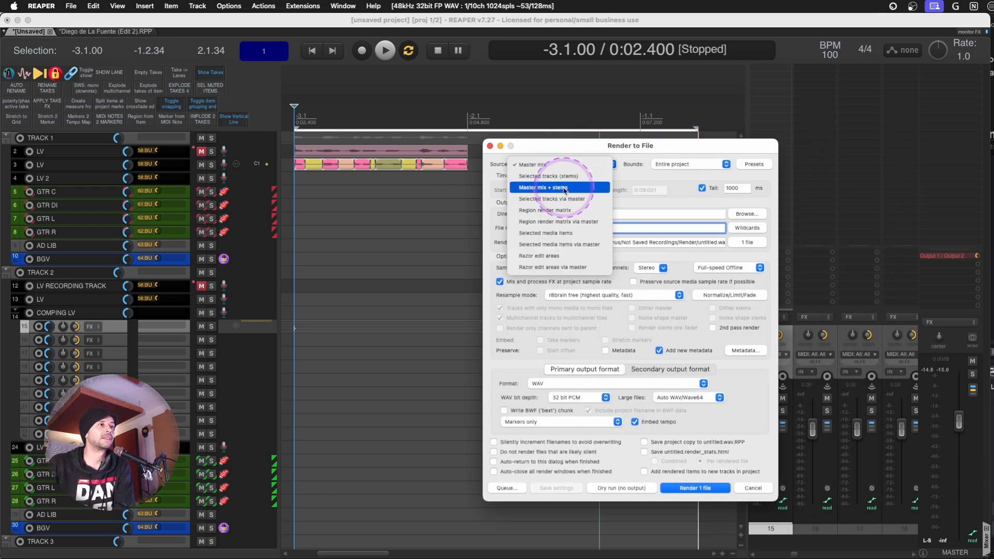
click(569, 211)
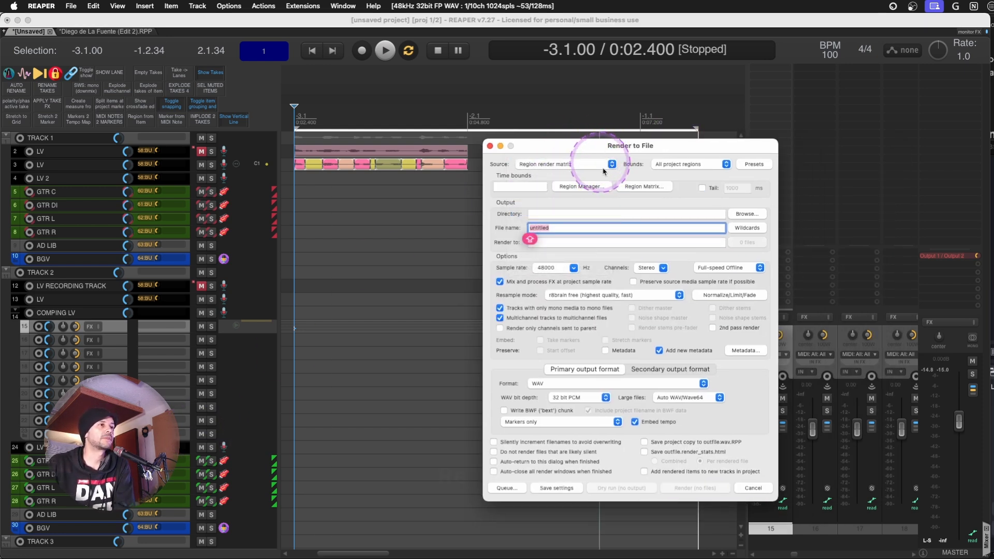
click(633, 187)
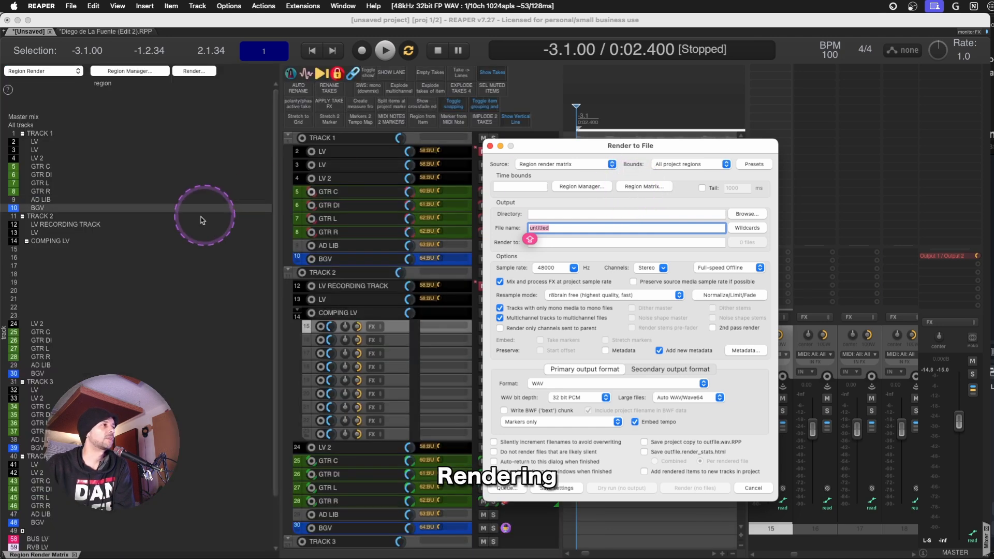
Create three successive regions on the timeline above the project tracks for the region render matrix
drag(588, 112, 770, 111)
key(shift+r)
key(shift+r)
key(shift+r)
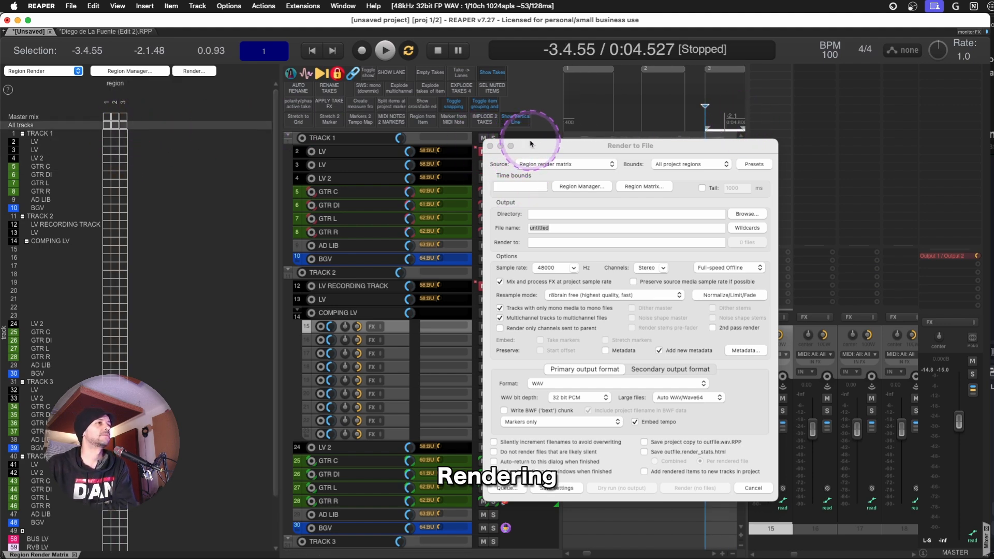
Move the render settings out of the way, assign track 3 to region 1, and rename that track LV COMP
drag(532, 144, 493, 148)
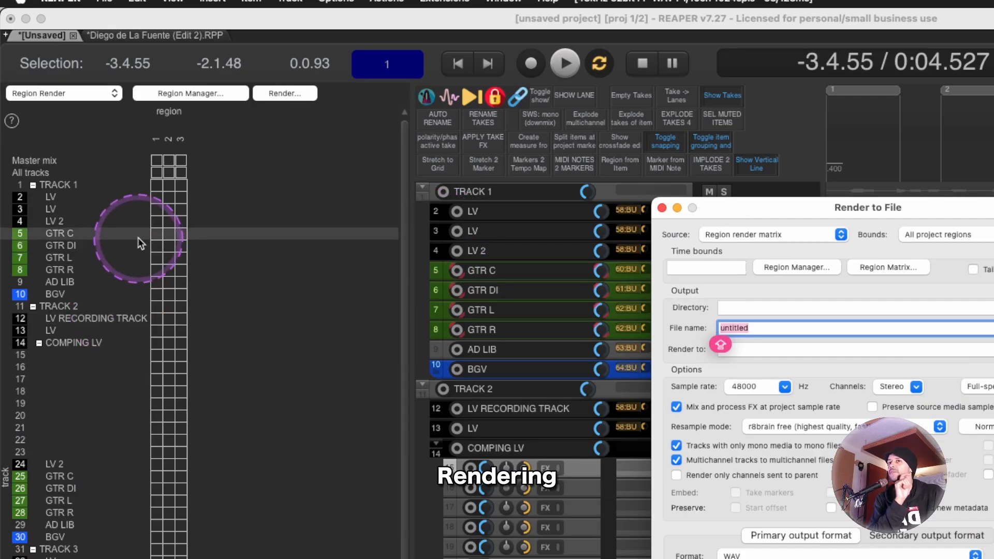
drag(756, 207, 993, 306)
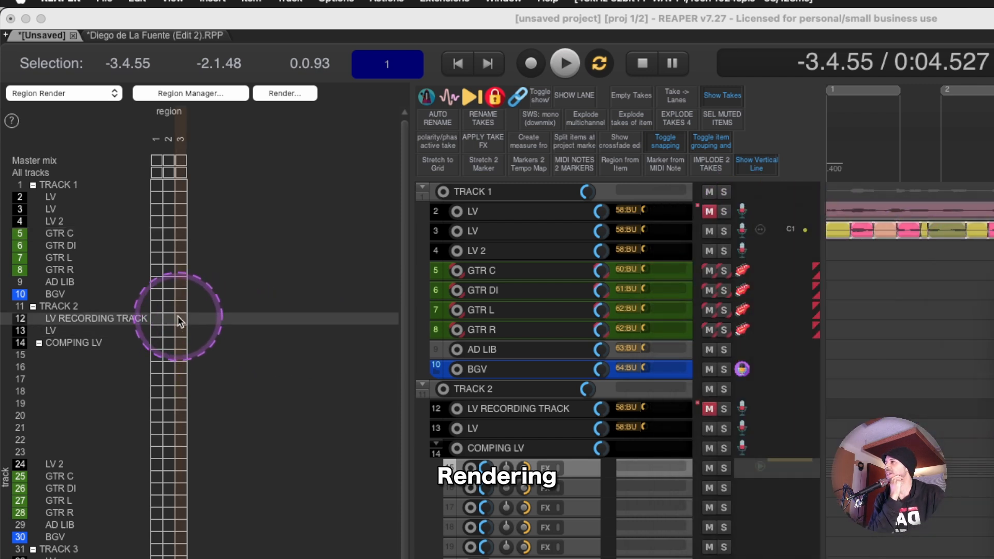
click(158, 203)
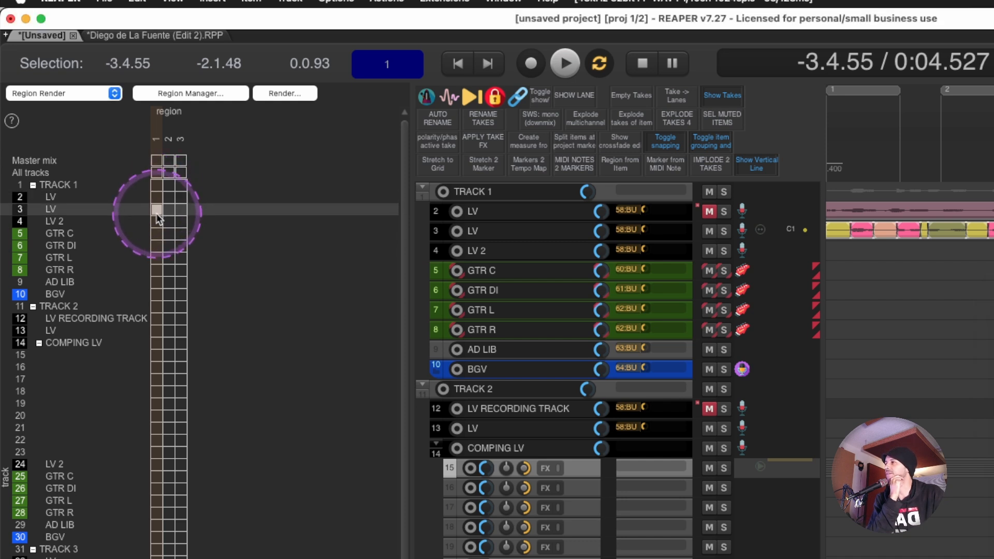
double_click(540, 232)
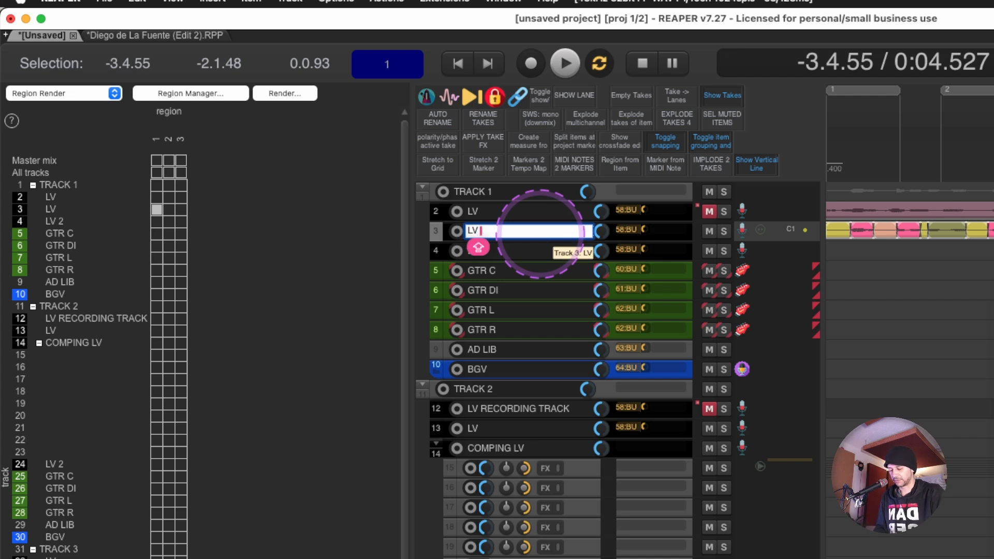
text(COMP)
key(Return)
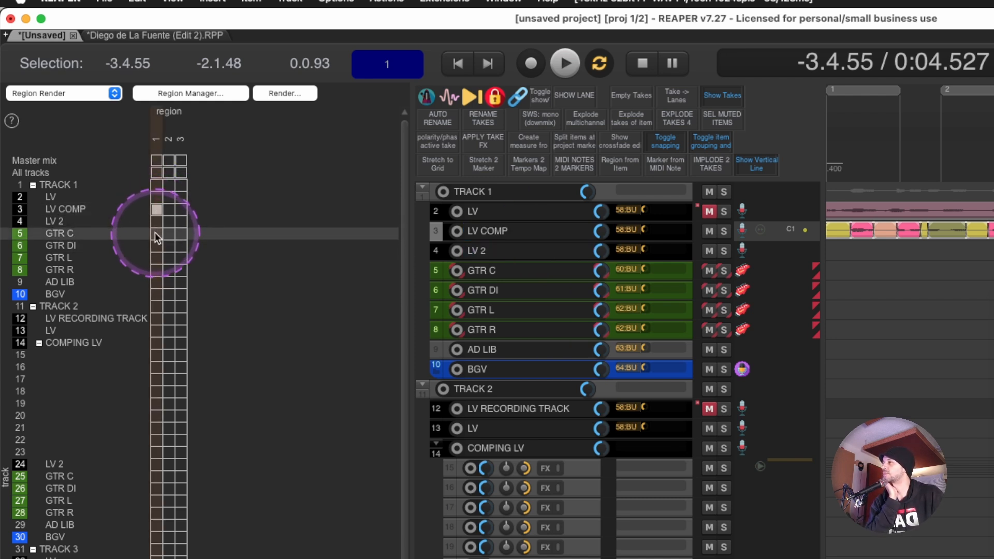
Try assigning region 1 to TRACK 1's four guitar tracks and to BUS GTR C through BUS BGV, and clear the bus assignments
drag(157, 237, 157, 269)
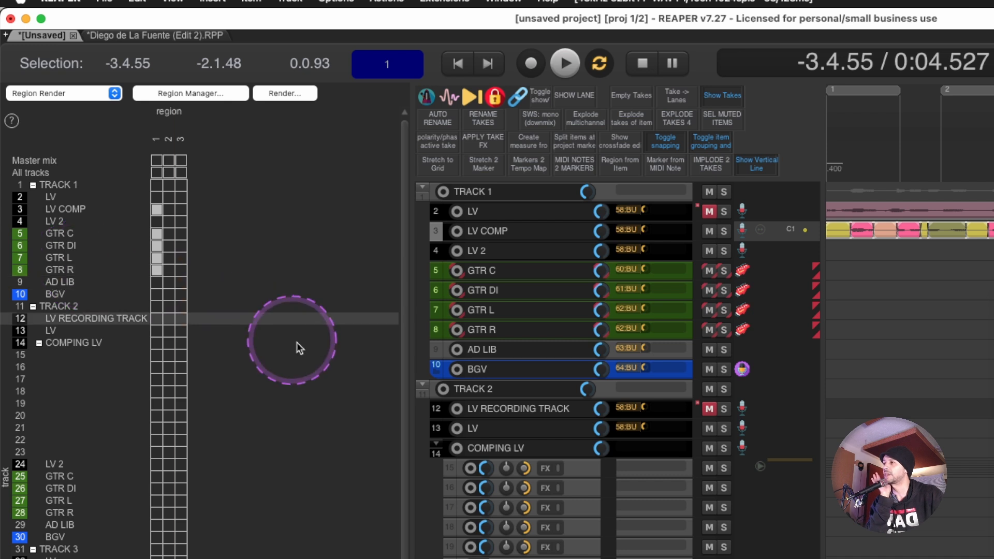
scroll(389, 455, down, 3)
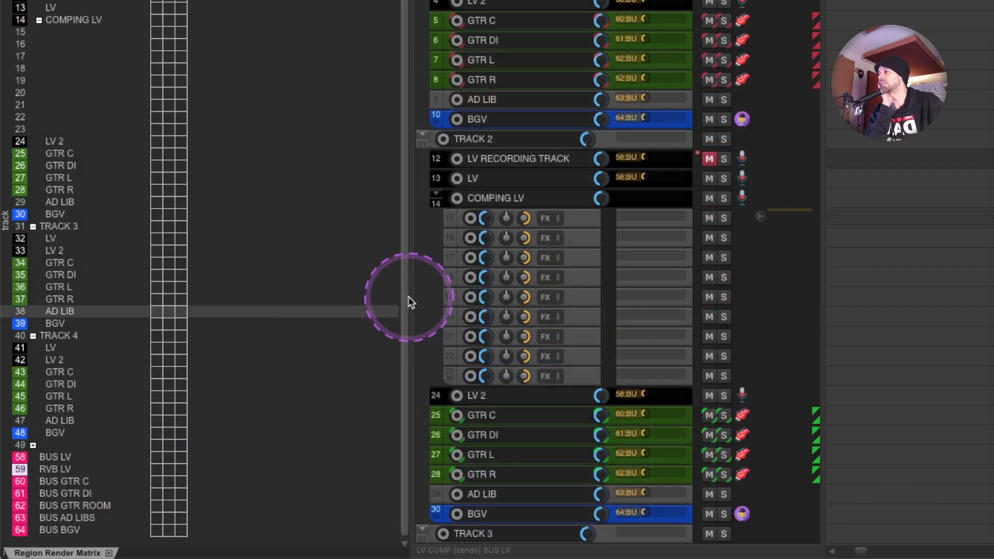
drag(408, 296, 410, 419)
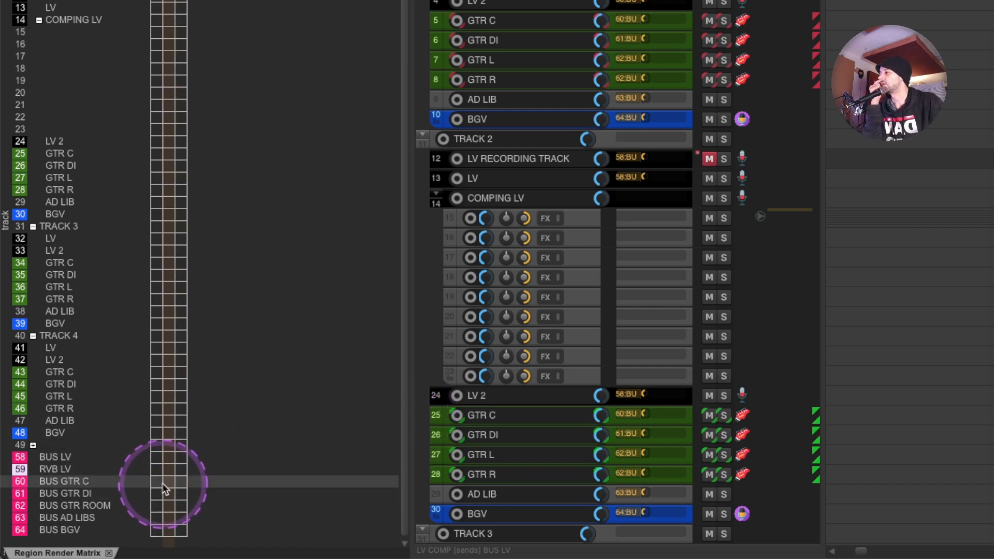
drag(157, 484, 155, 529)
scroll(155, 537, up, 1)
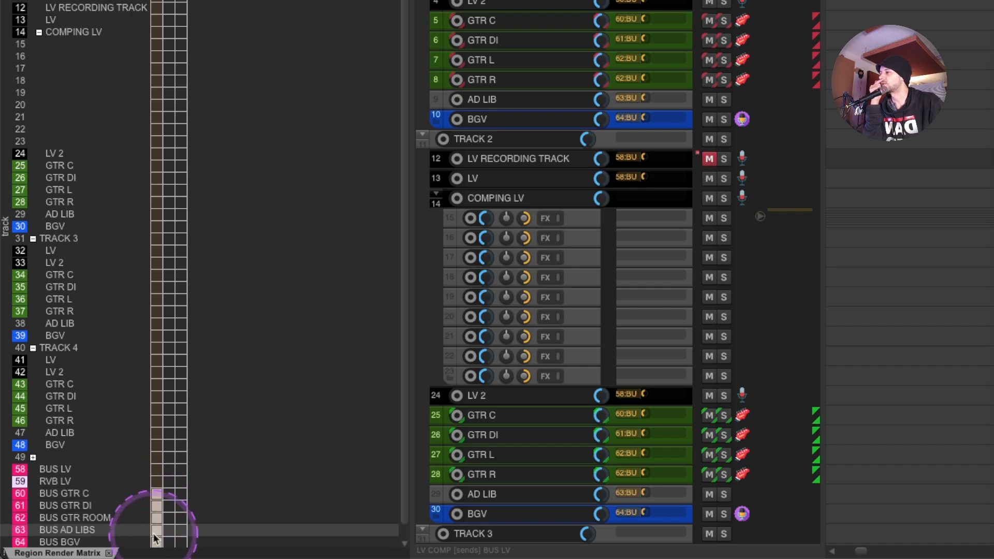
drag(405, 430, 405, 487)
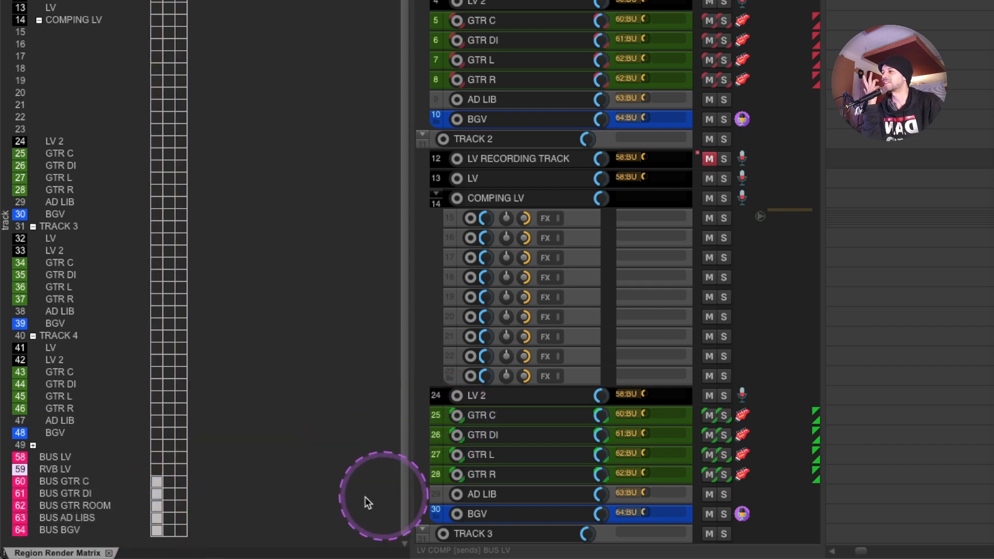
drag(156, 483, 157, 530)
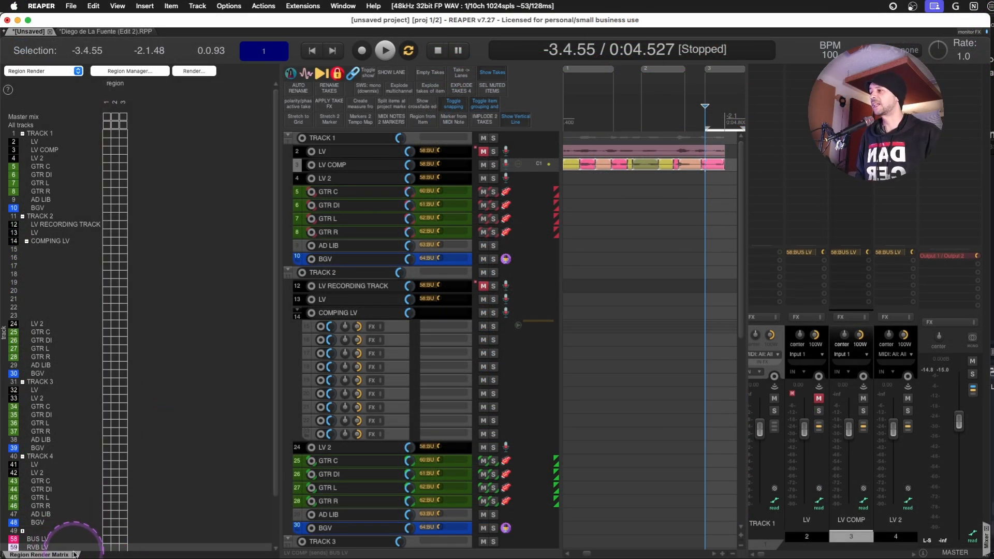
Close the region render matrix and select all the take items on the tracks under COMPING LV
click(74, 555)
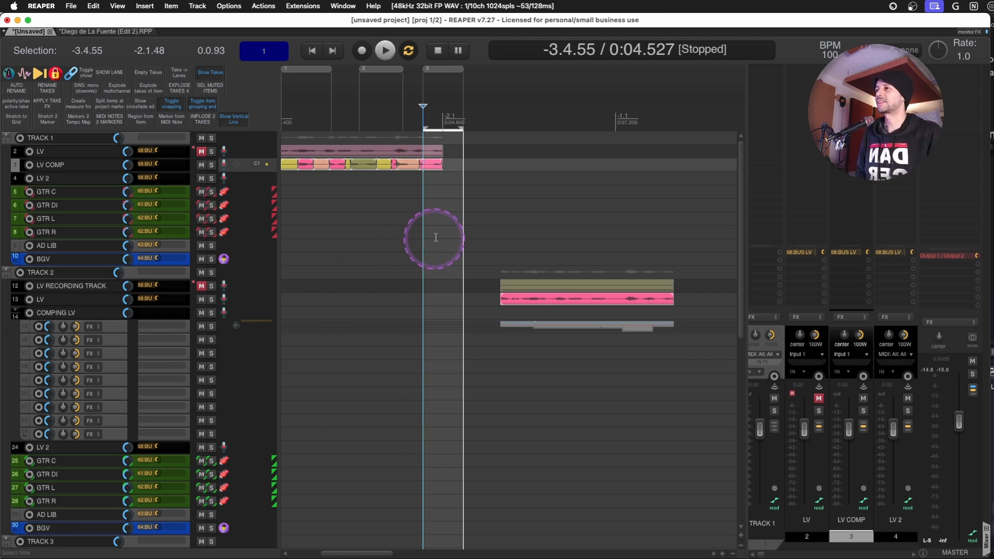
scroll(434, 247, right, 2)
scroll(452, 243, left, 5)
scroll(419, 268, up, 5)
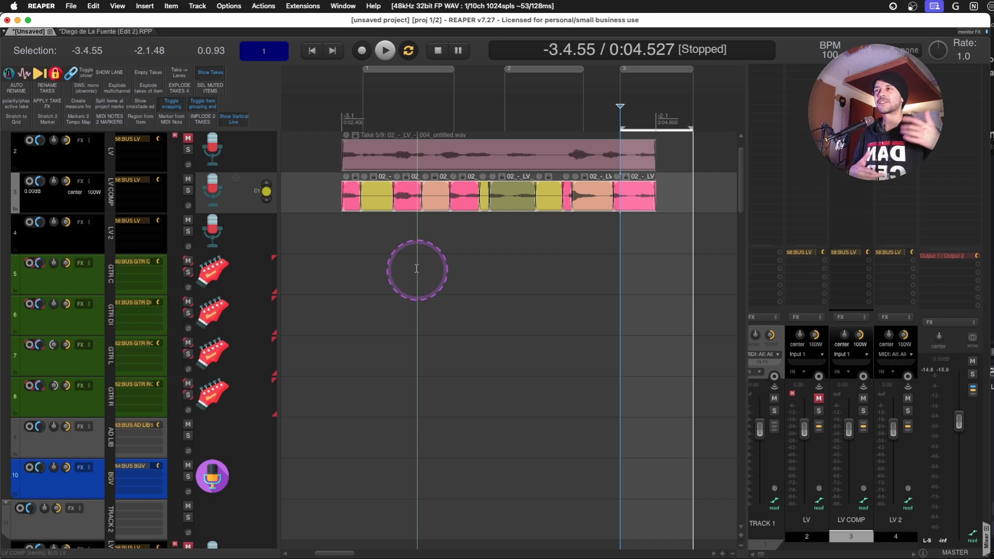
click(321, 191)
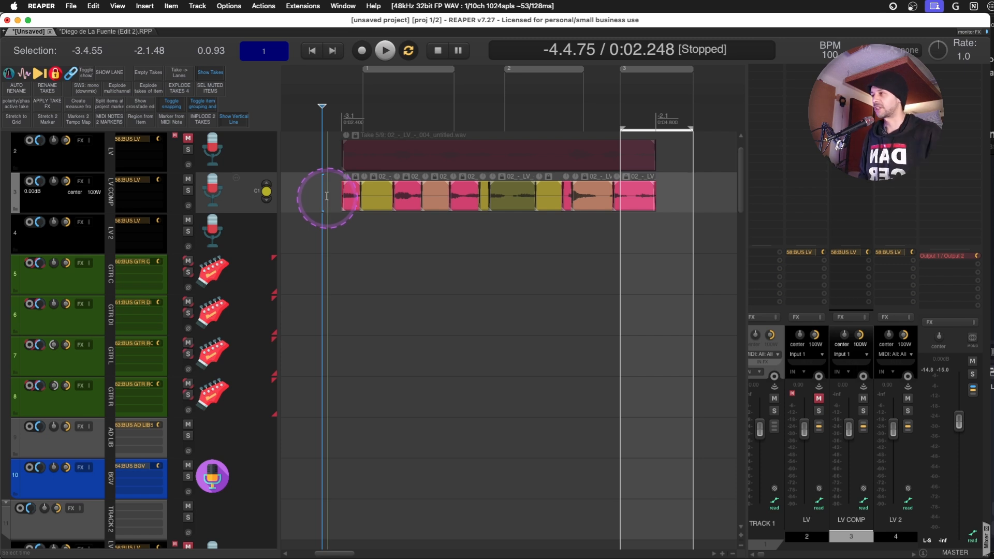
click(312, 191)
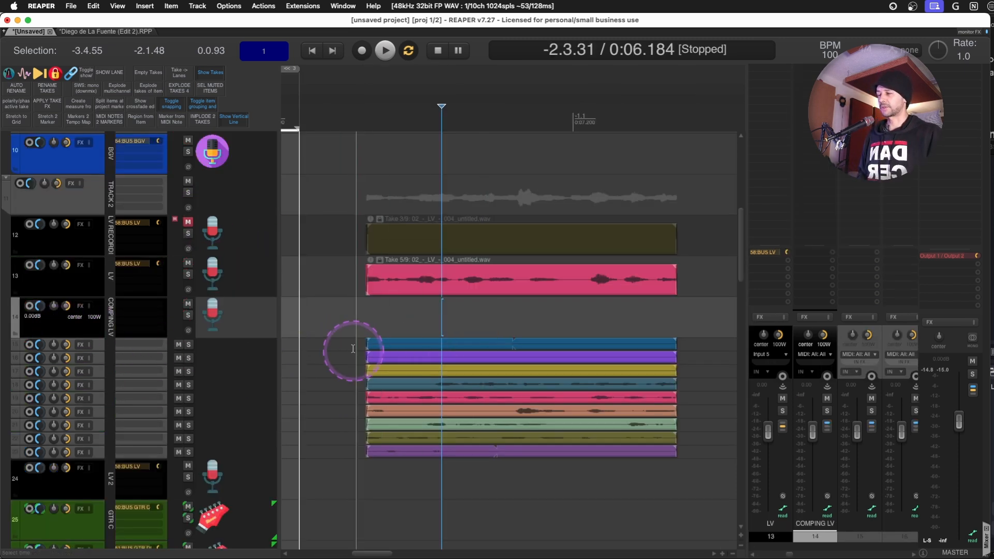
drag(356, 342, 704, 464)
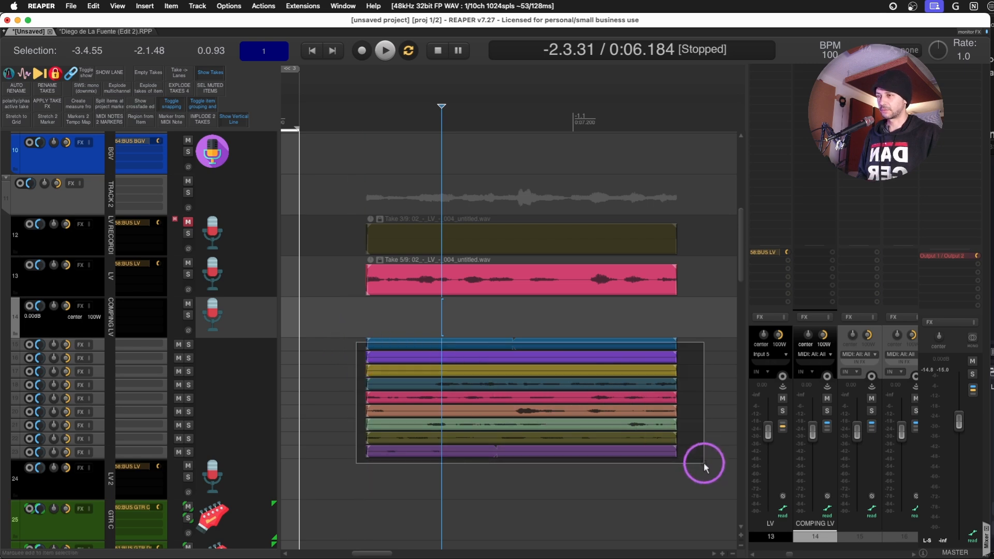
drag(704, 464, 704, 464)
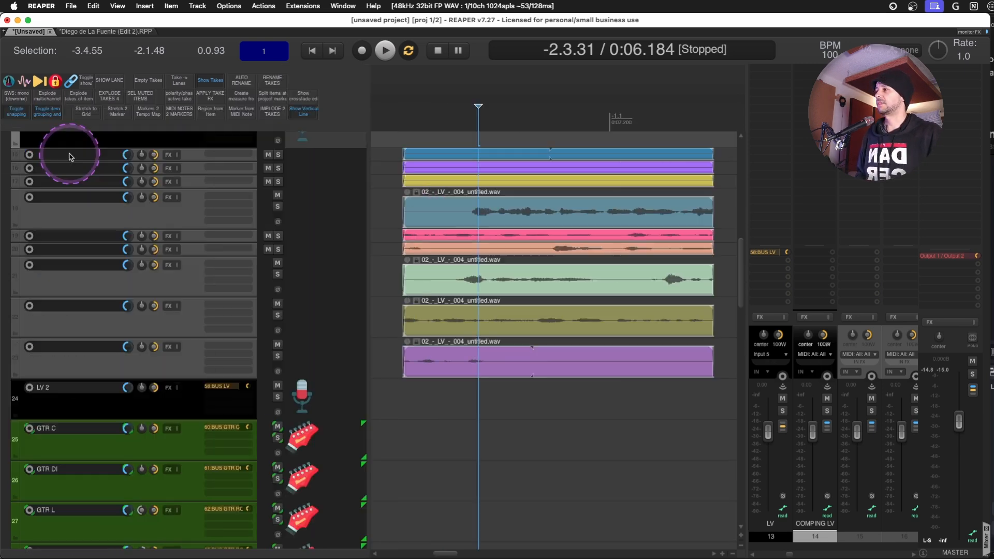
Name track 15, the first take track, LV T1, and start naming the take tracks below it
double_click(71, 155)
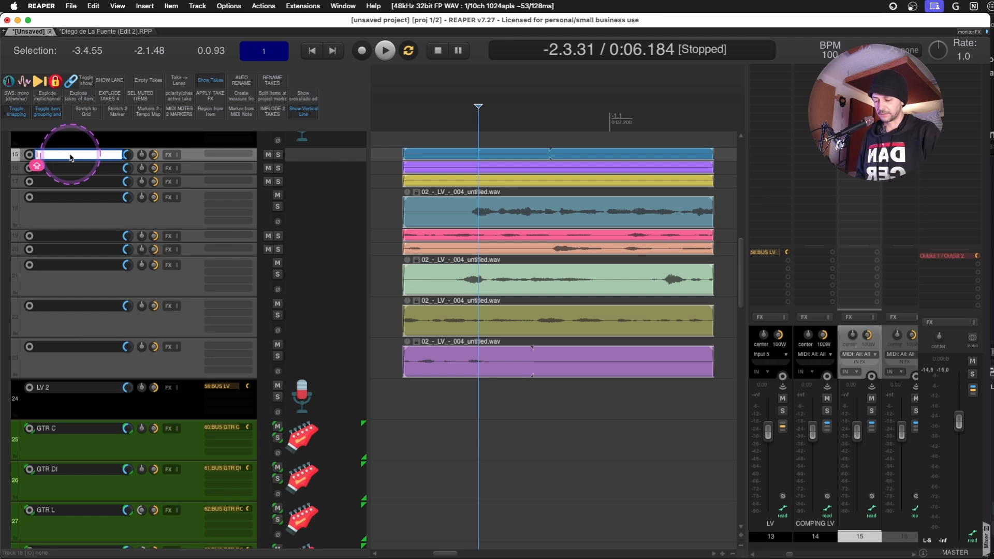
text(LV T1)
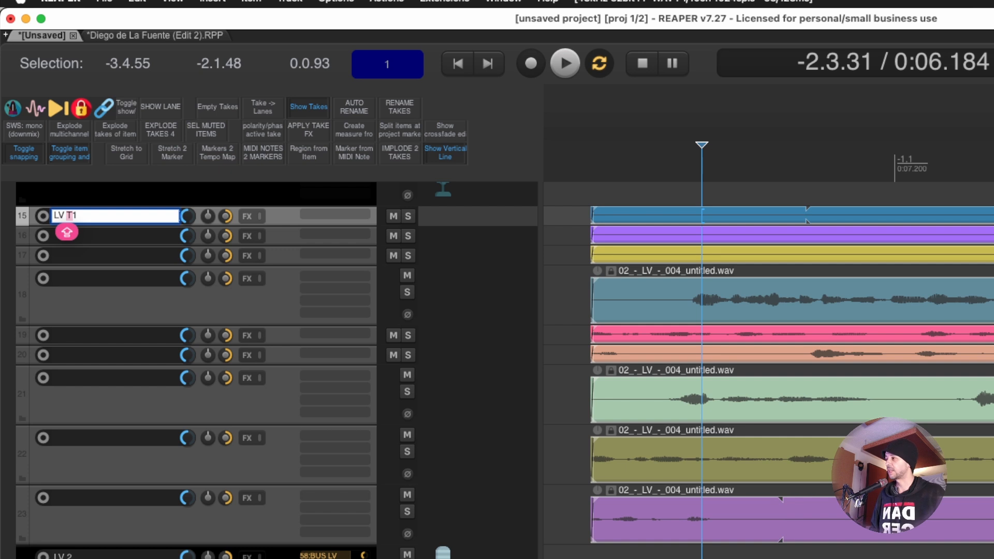
key(Tab)
text(T2)
key(Tab)
text(T)
Copy the LV T prefix from track 15's name and use it to name track 16 LV T2
double_click(107, 219)
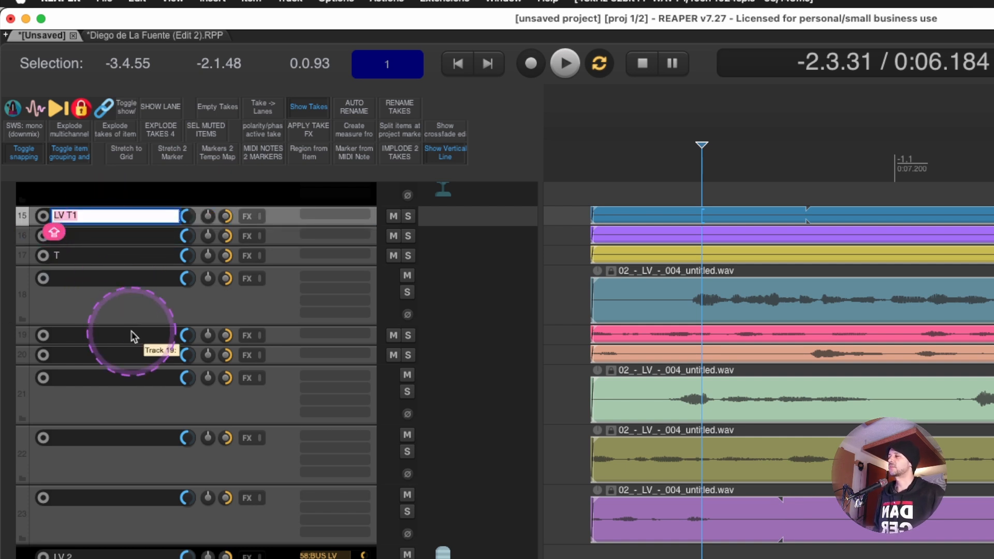
key(Right)
key(Left)
key(Left)
key(Right)
key(shift+super+Left)
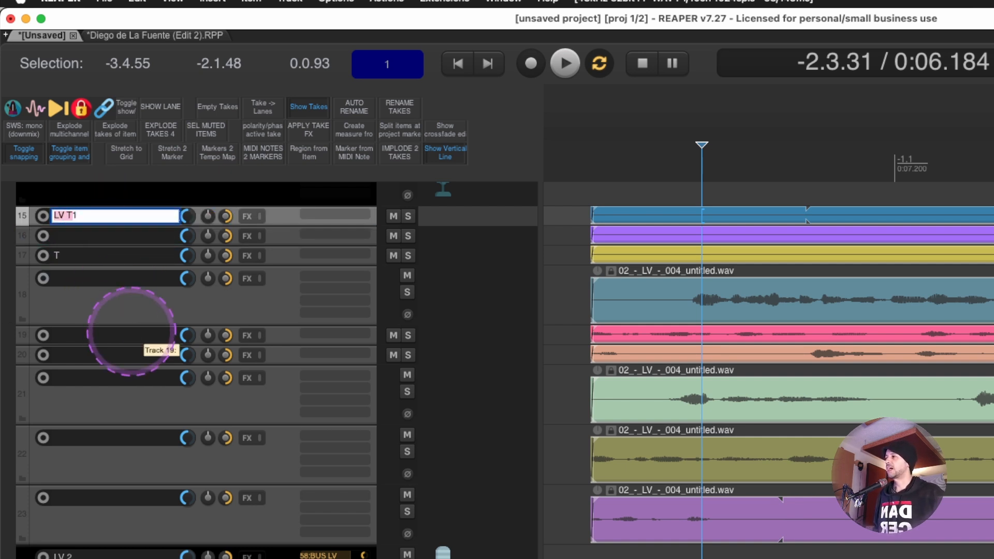
key(super+c)
key(Tab)
key(super+v)
text(2)
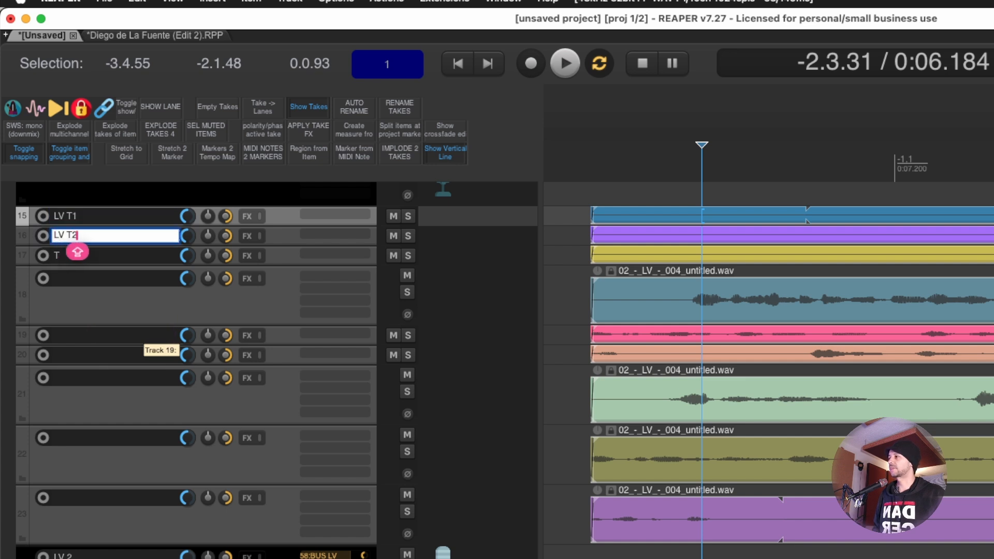
Name tracks 17 to 20 LV T3, LV T4, LV T5 and LV T6 using the copied prefix
key(Tab)
key(super+v)
text(3)
key(Tab)
key(super+v)
text(4)
key(Tab)
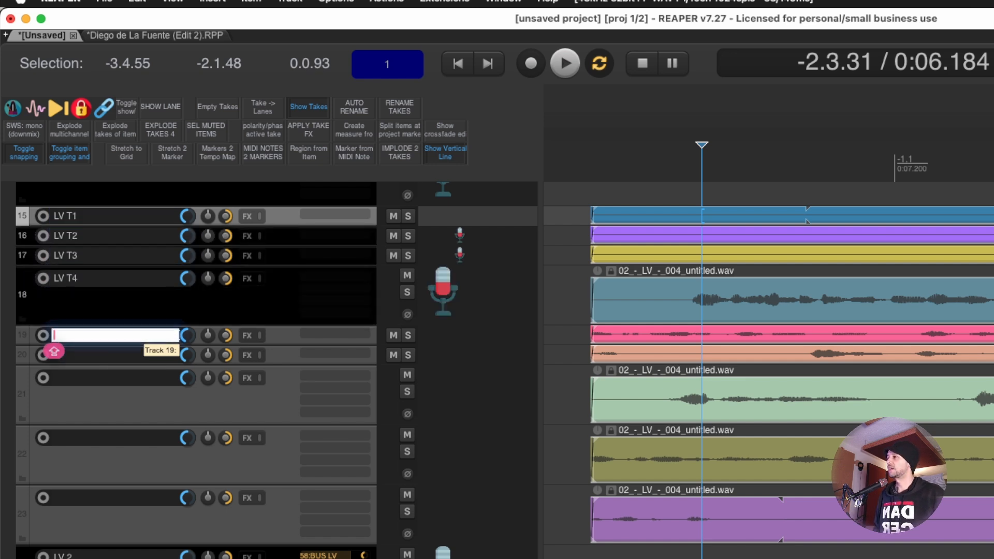
key(super+v)
text(5)
key(Tab)
key(super+v)
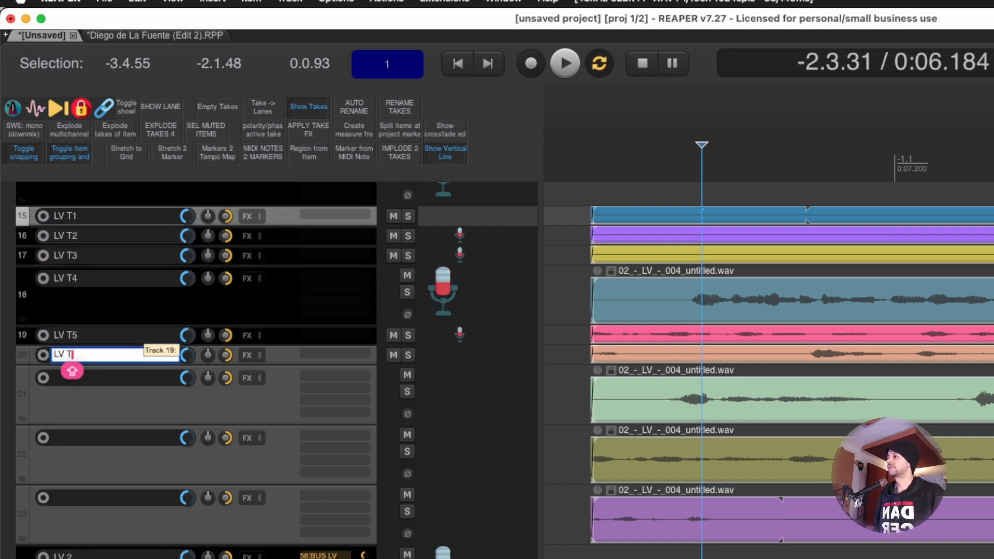
text(6)
Name tracks 21 to 24 LV T7, LV T8, LV T9 and LV T10, and finish the track renaming
key(Tab)
key(super+v)
text(7)
key(Tab)
key(super+v)
text(8)
key(Tab)
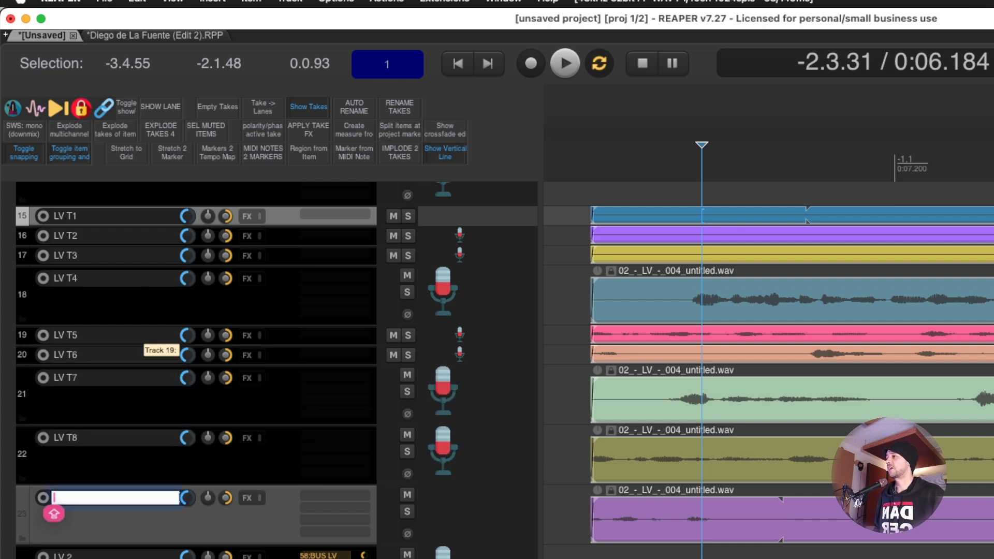
key(super+v)
text(9)
key(Tab)
key(super+v)
text(10)
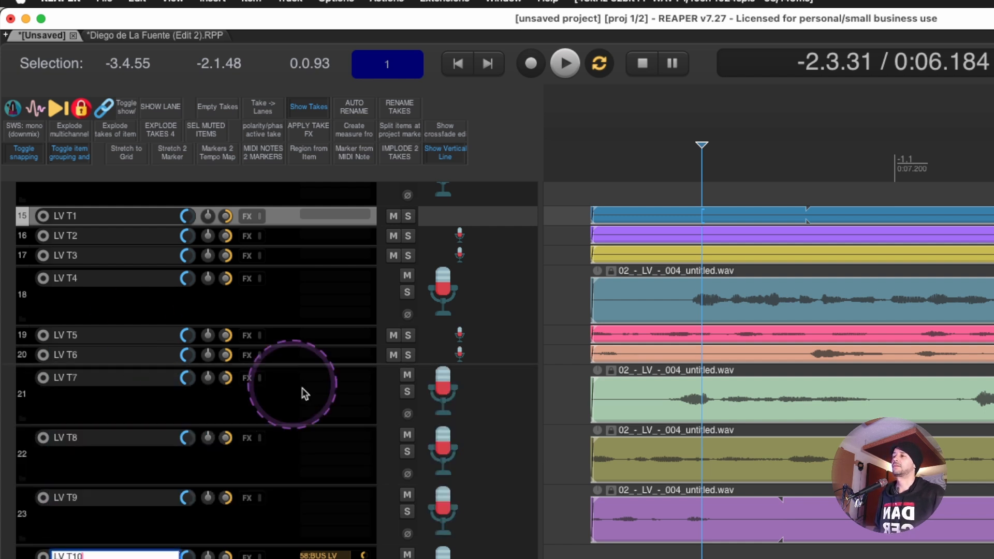
click(792, 538)
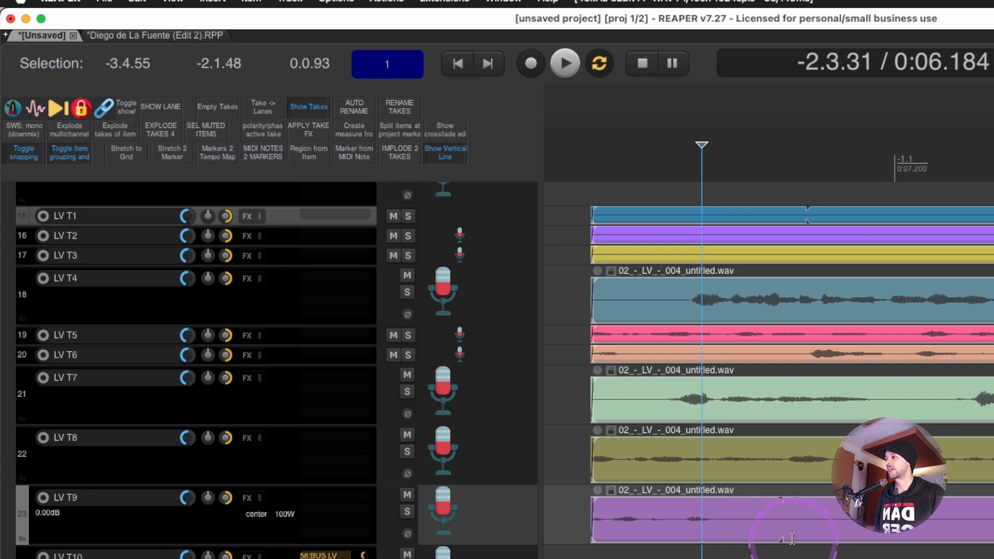
double_click(794, 541)
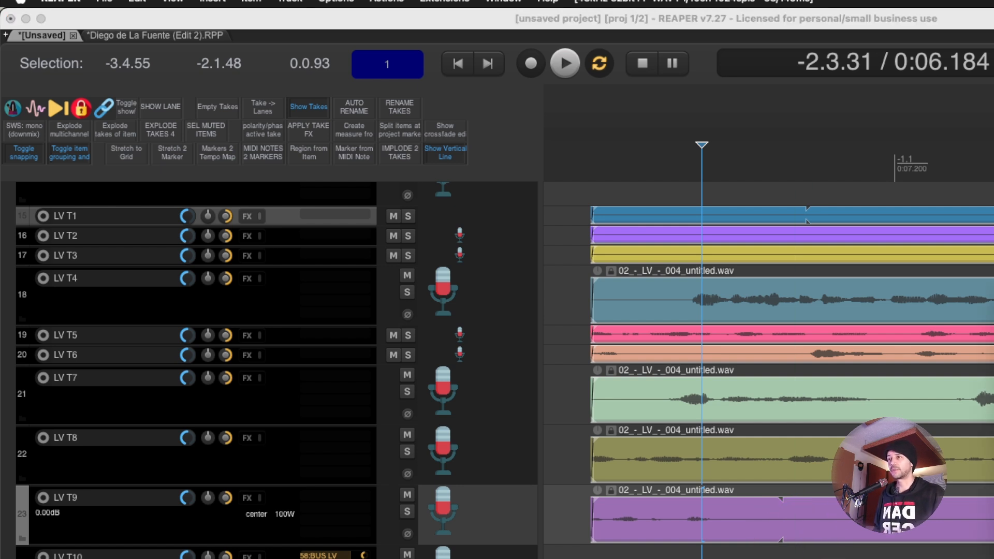
Open the region render matrix and assign region 1 to the take tracks LV T1 through LV T9
key(alt+r)
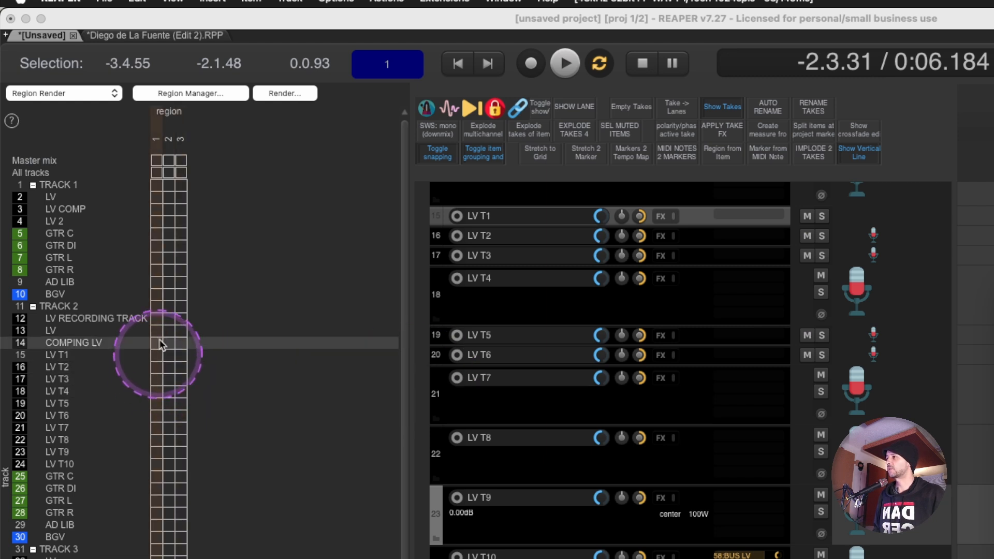
drag(155, 355, 160, 464)
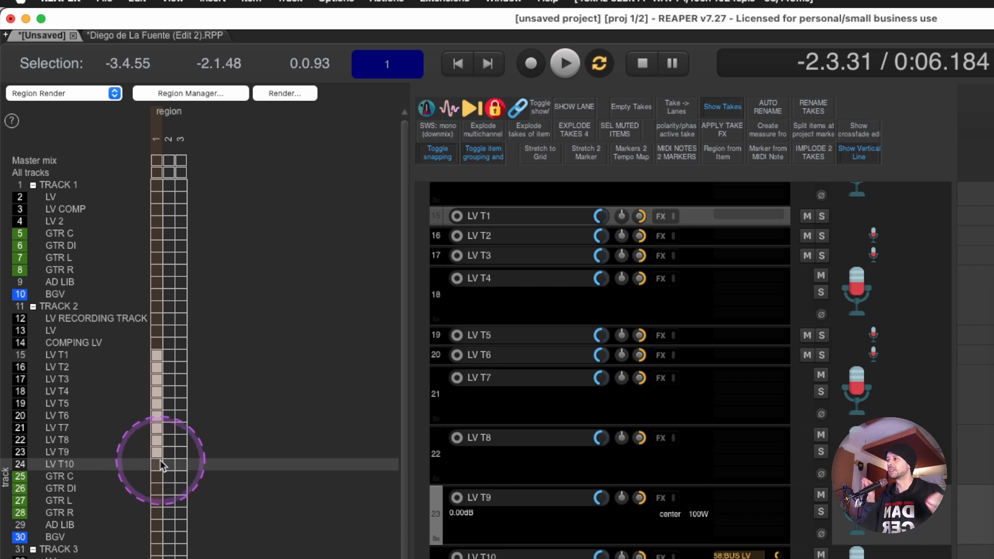
drag(161, 464, 160, 464)
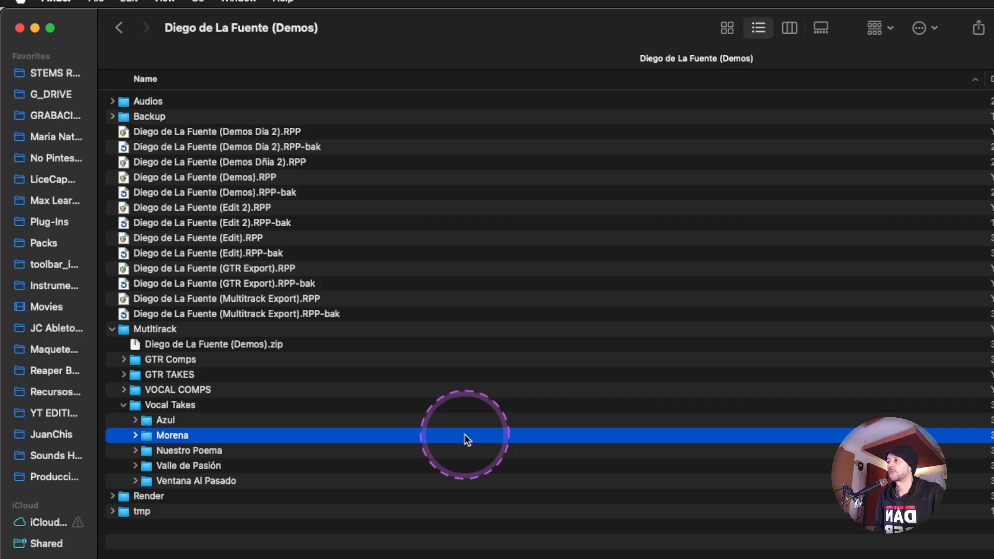
In Finder, examine the project's export folders from the Multitrack Export project file down to the Azul folder in Vocal Takes
click(291, 300)
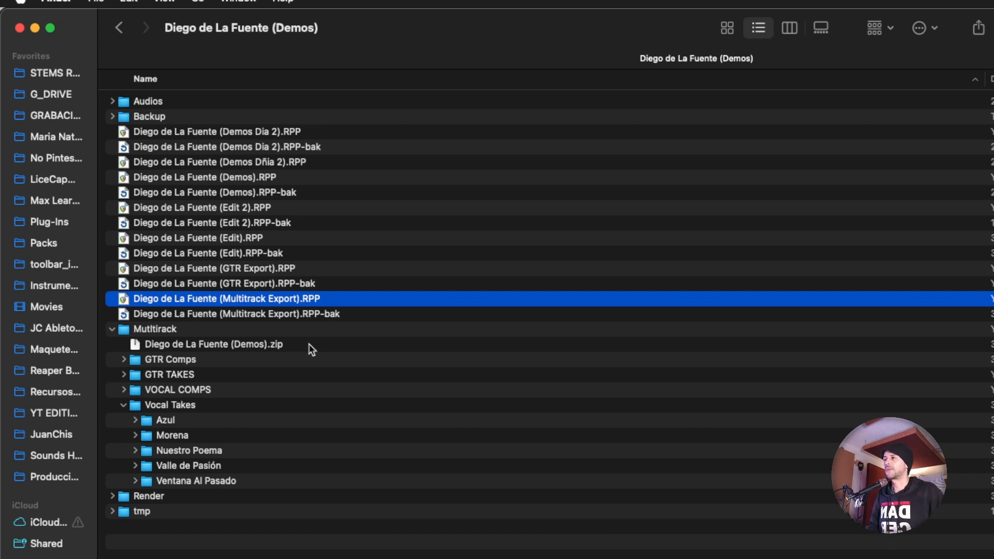
key(Down)
key(Down)
key(Down)
key(Down)
key(Down)
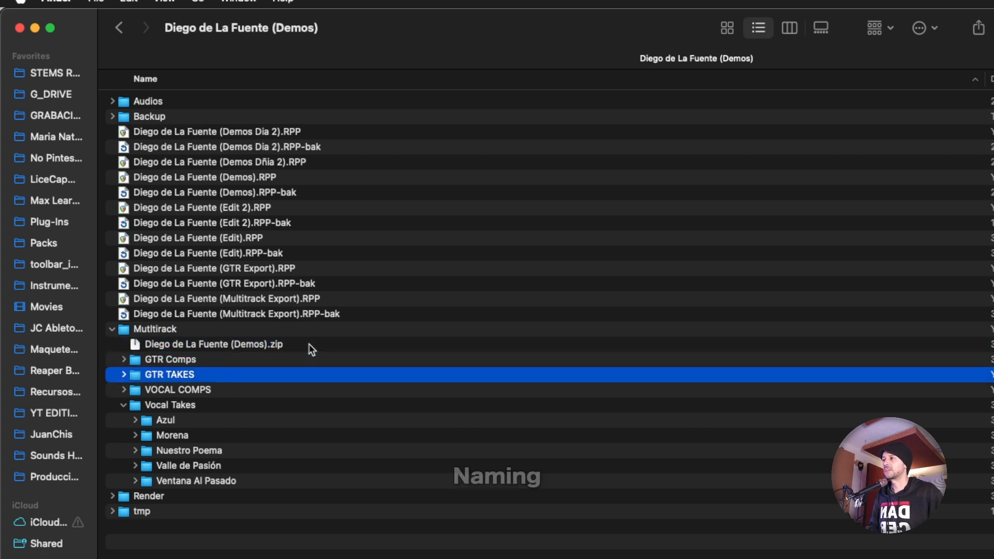
key(Down)
key(Down)
key(Down)
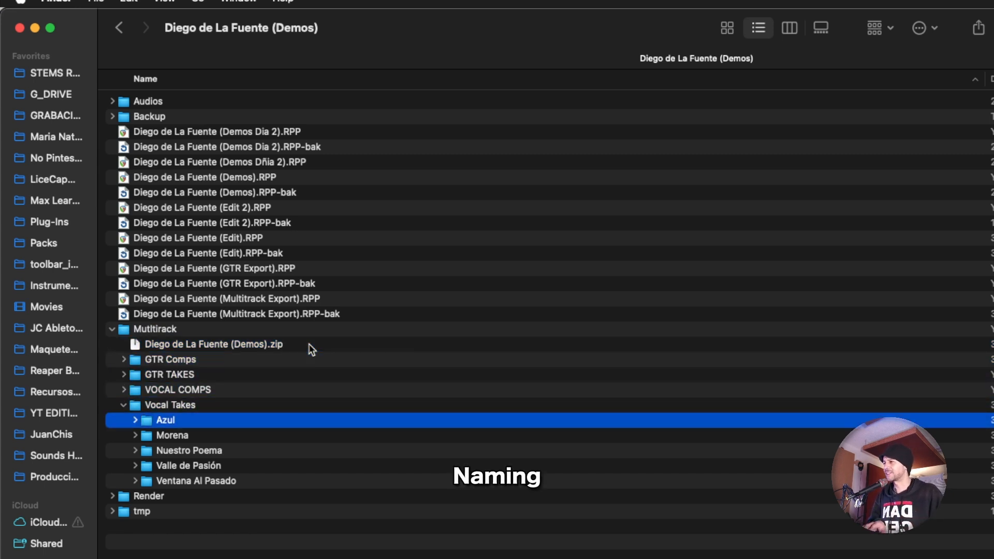
Expand the Azul folder in Vocal Takes and select Azul LV TAKE 1.wav to examine the take naming
key(Right)
click(184, 437)
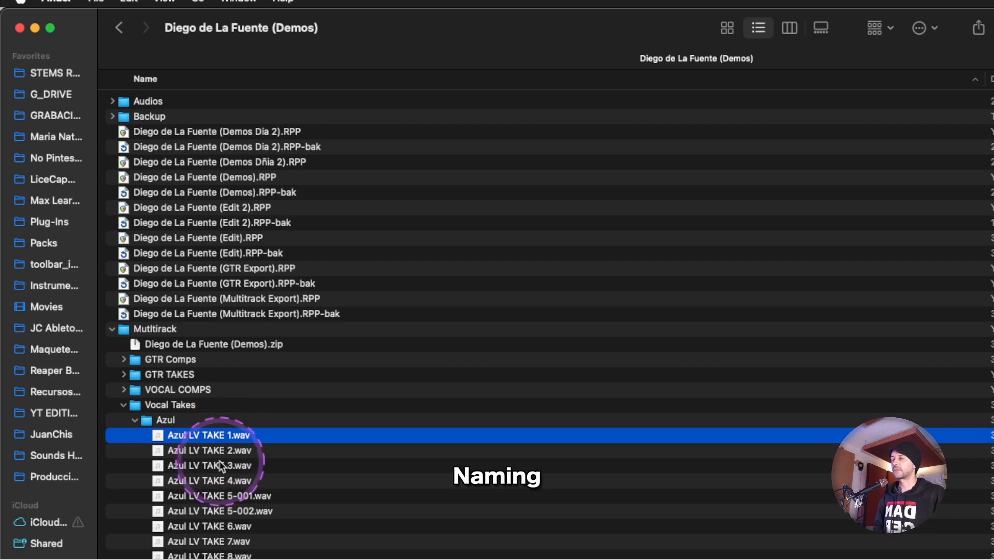
Switch to REAPER, open the render settings and set the output file name to the wildcard pattern $region $track
key(super+Tab)
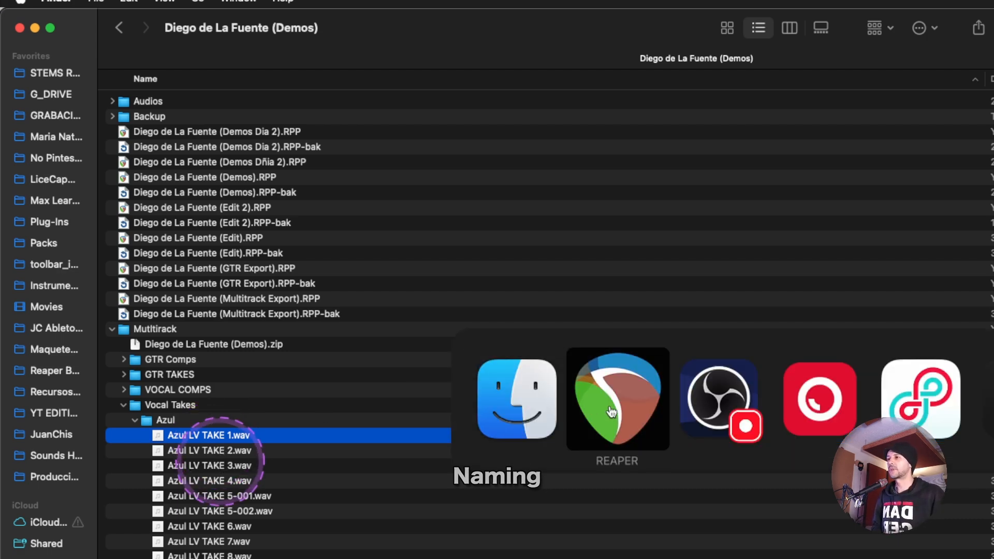
key(super+alt+r)
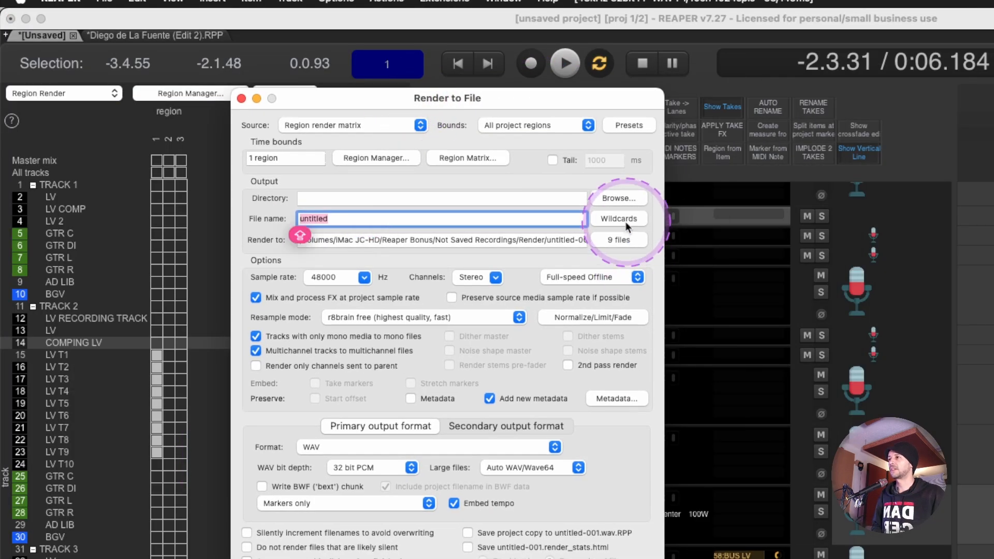
click(619, 219)
mouse_move(650, 239)
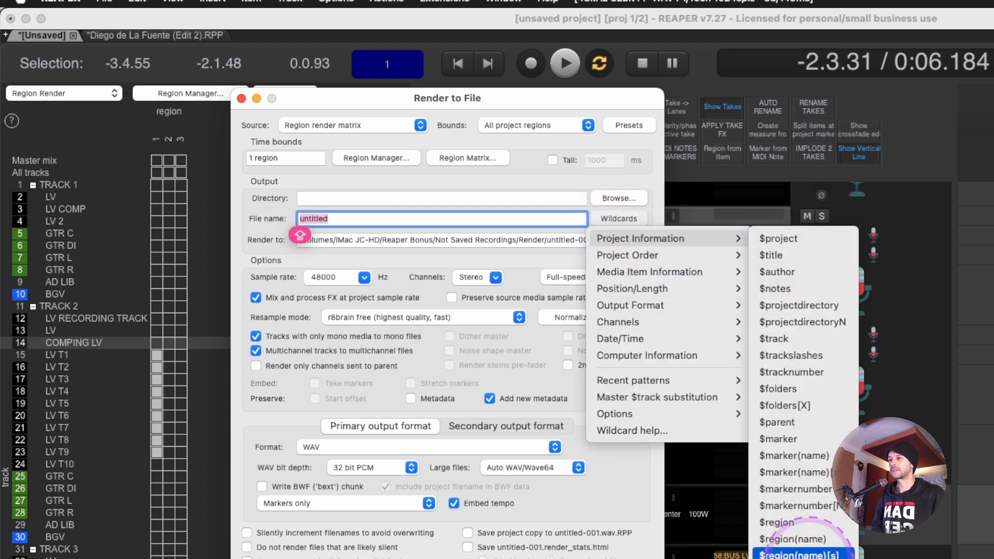
click(801, 527)
click(617, 218)
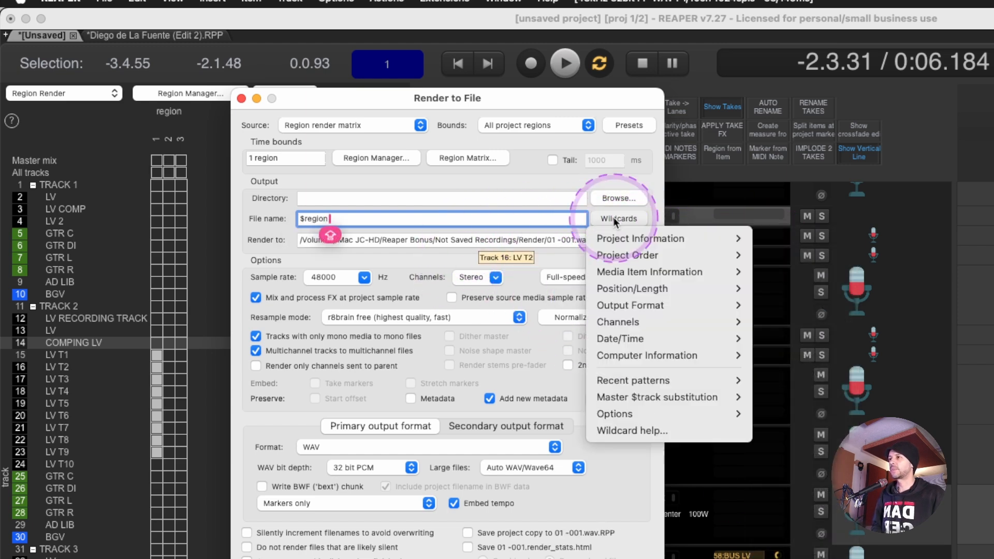
mouse_move(650, 238)
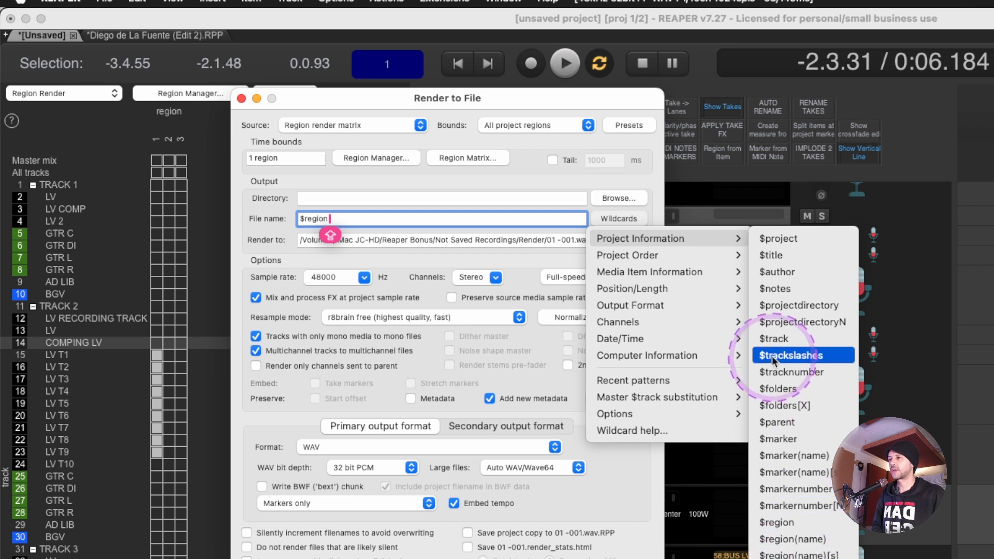
click(776, 338)
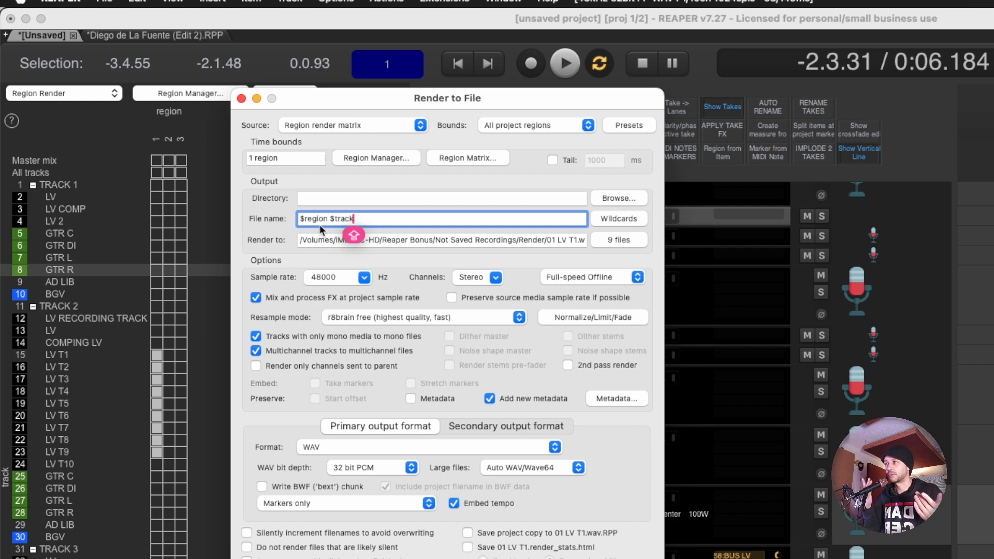
Remove the $region wildcard from the start of the render file name
key(Left)
key(Left)
key(Left)
key(Left)
key(Left)
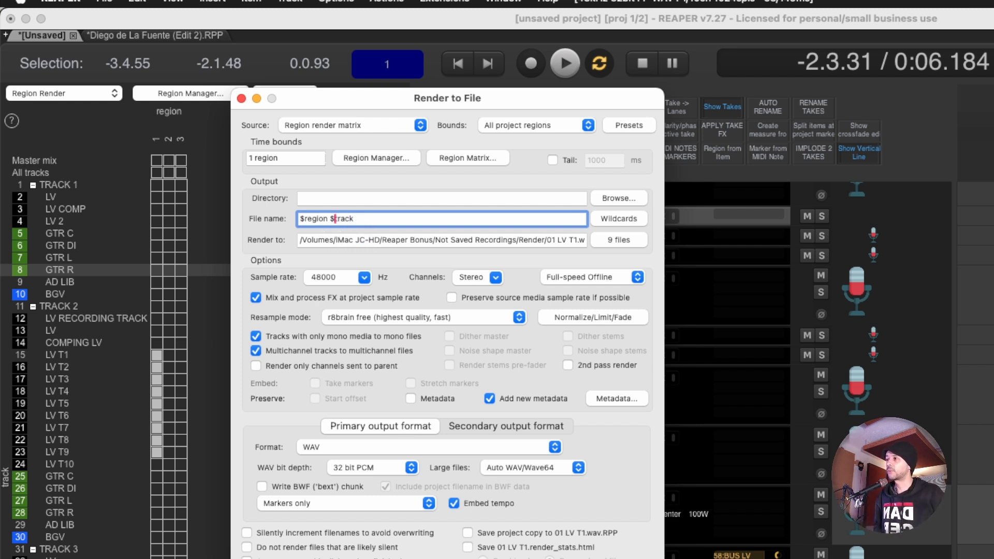
key(Left)
key(alt+shift+Left)
key(shift+Left)
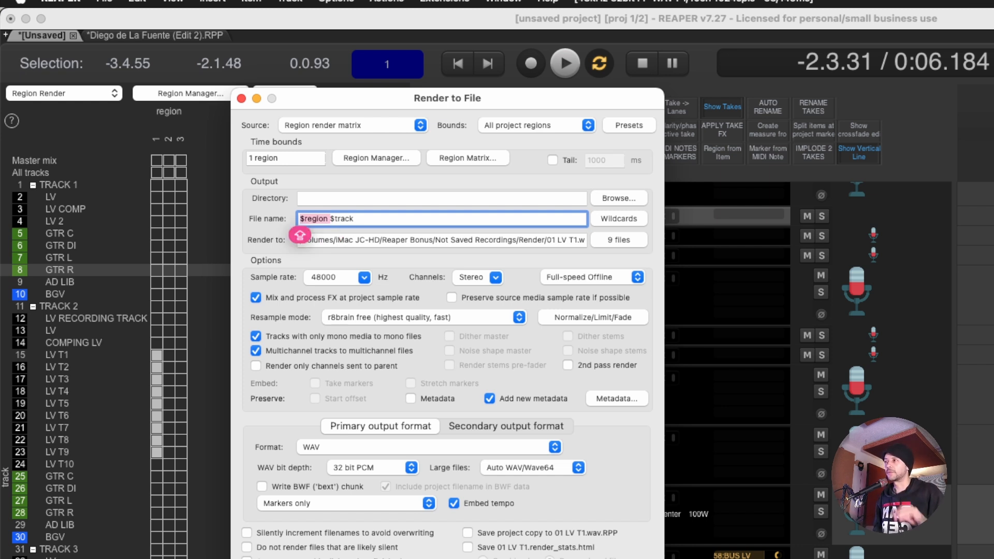
key(BackSpace)
Add the $region wildcard after $track in the render file name, separated by a space
key(Right)
key(Right)
key(Right)
key(Right)
key(Right)
key(Right)
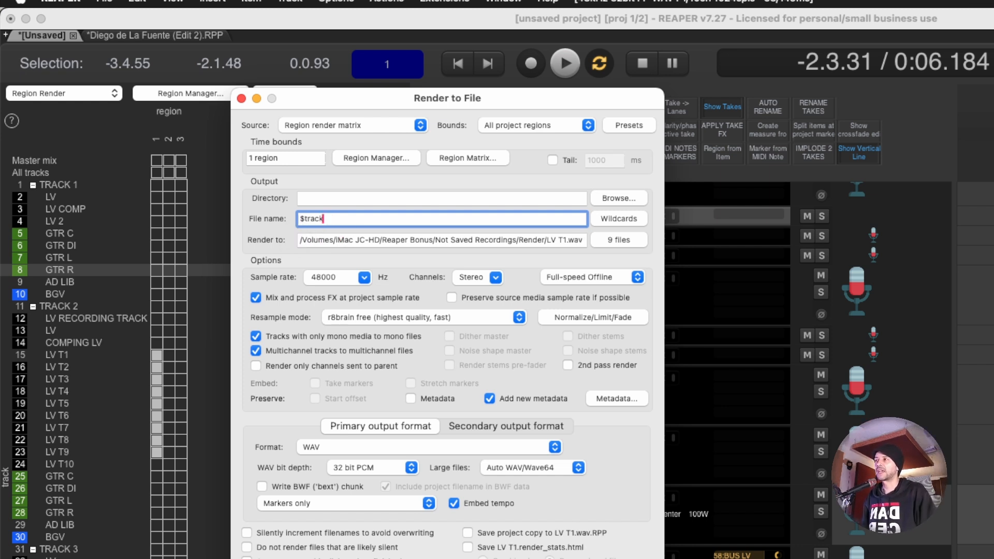
text($region)
double_click(311, 219)
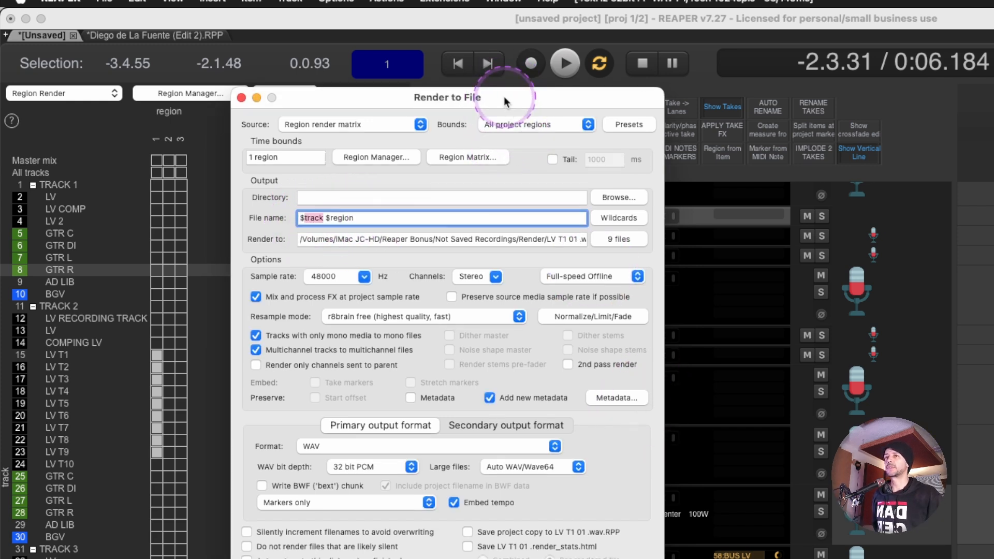
Move the render window aside and rename track 15 as LV LA HUASTECA POTOSINA
drag(506, 102, 993, 106)
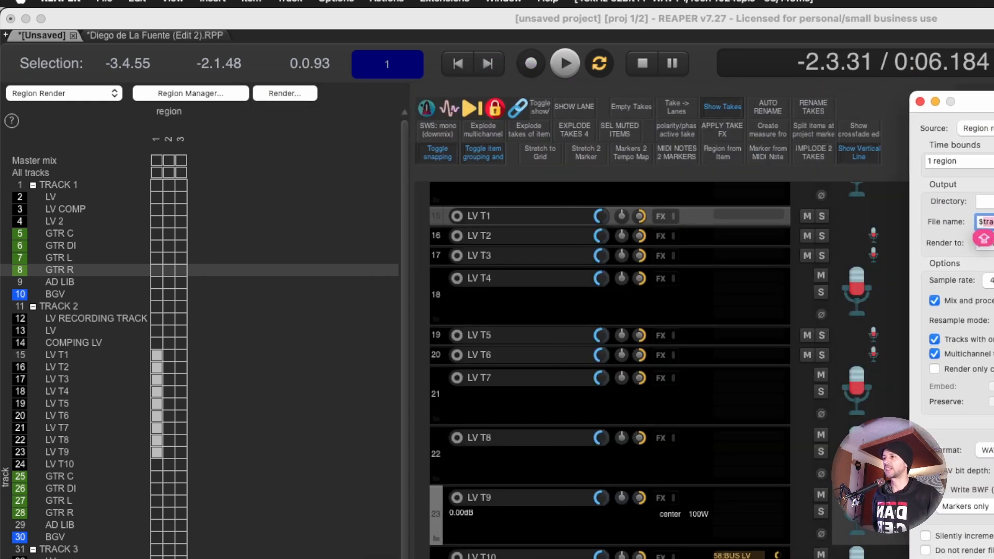
click(493, 223)
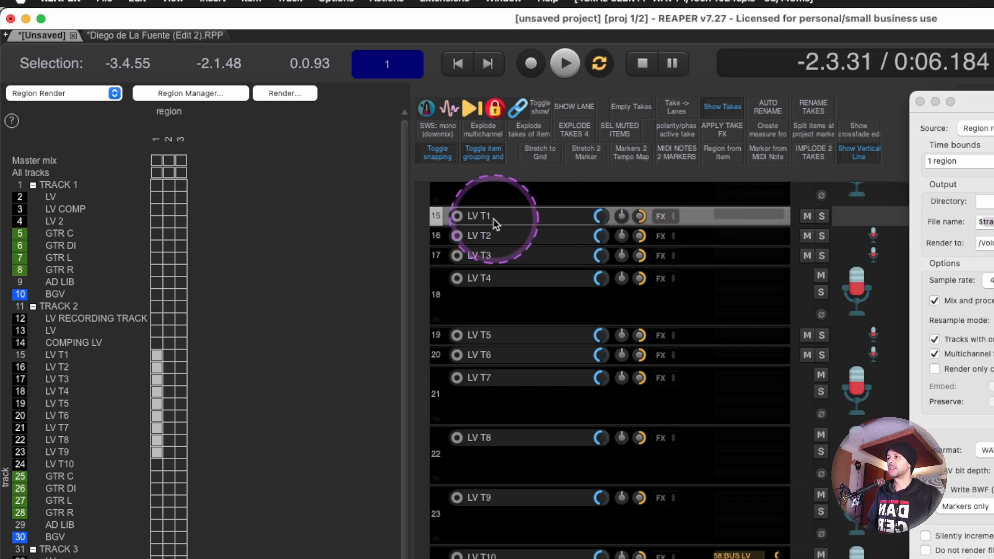
double_click(518, 218)
text(LV)
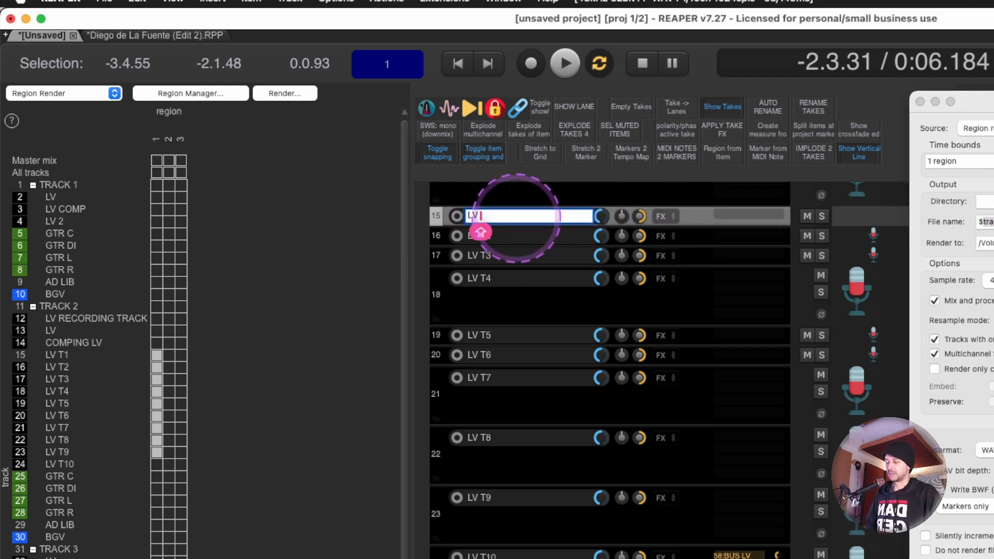
text( LA HUAS)
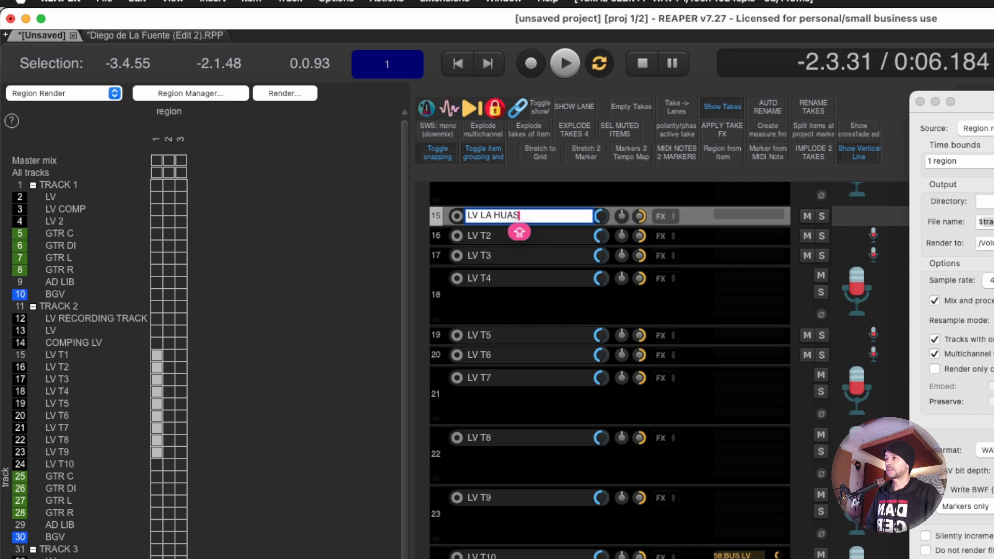
text(TECA POTOSINA)
key(Return)
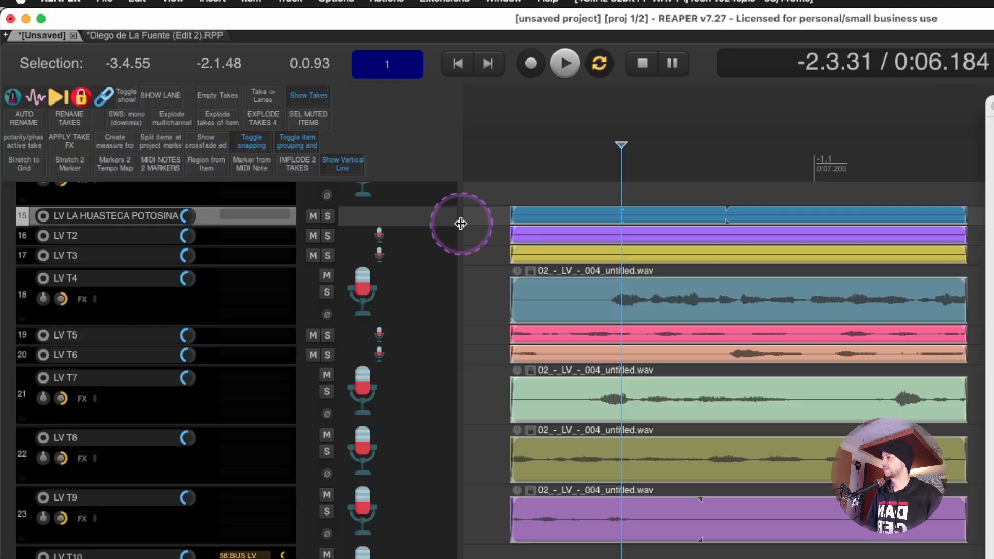
Rename track 15 as LV and track 16 as LA HUASTECA POTOSINA LV to compare the two naming orders
mouse_move(461, 223)
mouse_down()
mouse_move(424, 222)
mouse_move(457, 219)
mouse_up()
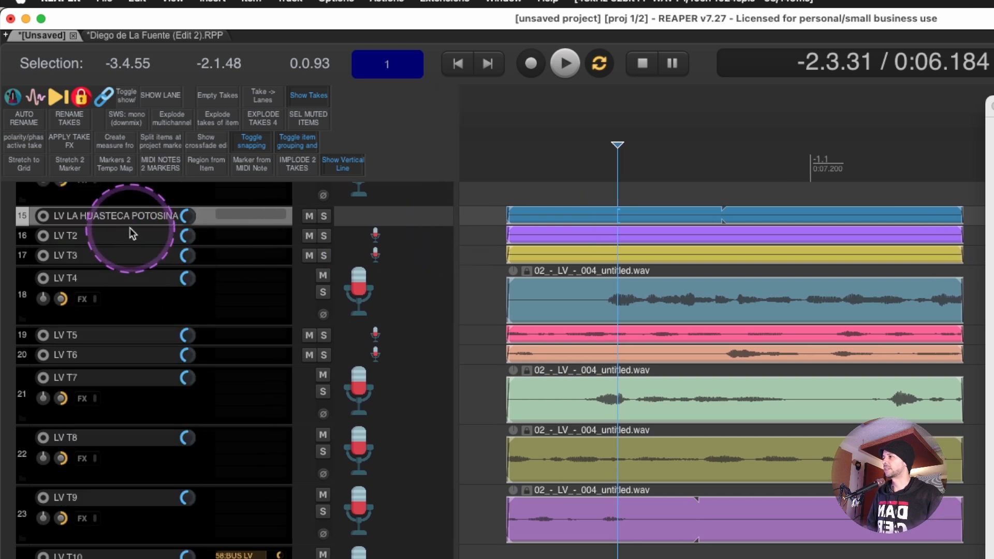
double_click(46, 220)
key(super+c)
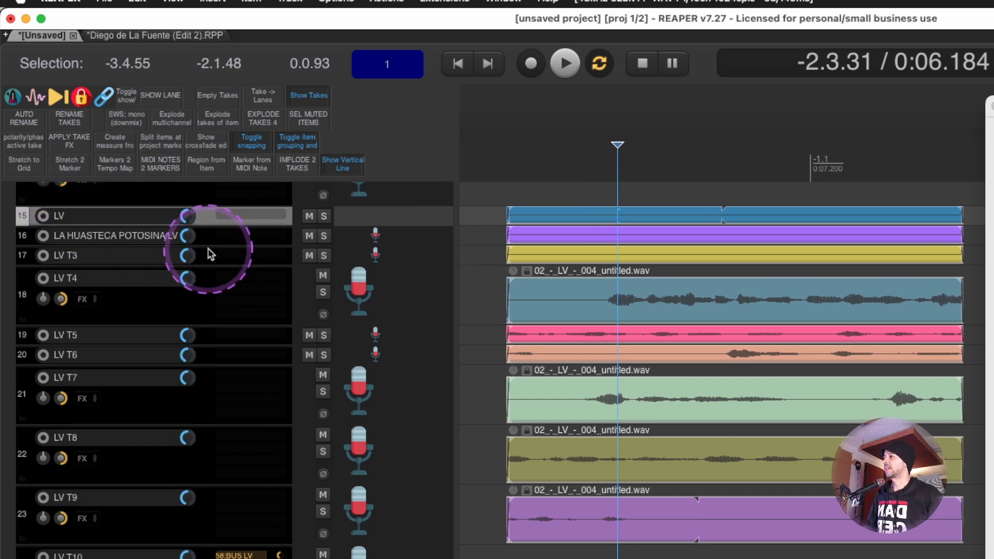
click(211, 235)
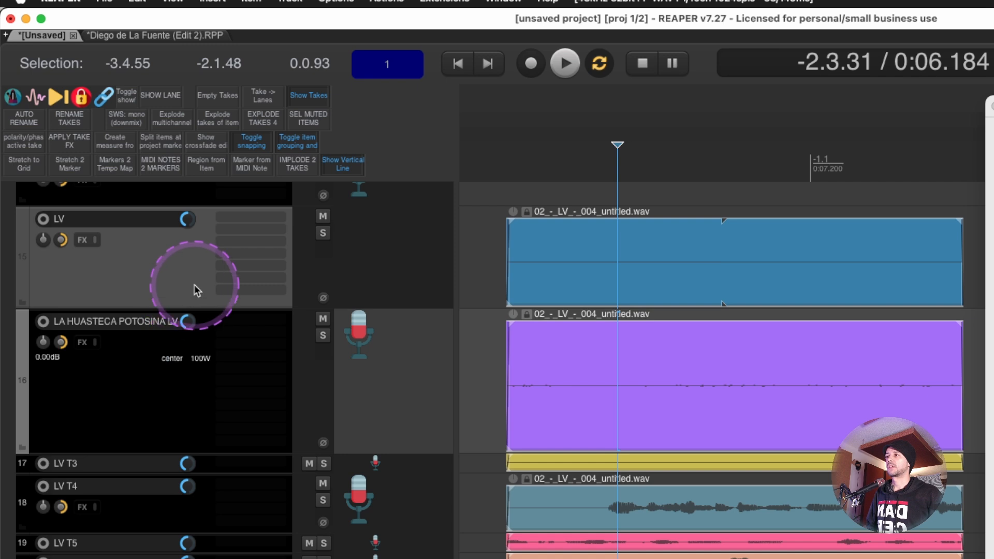
click(115, 260)
shift+click(115, 366)
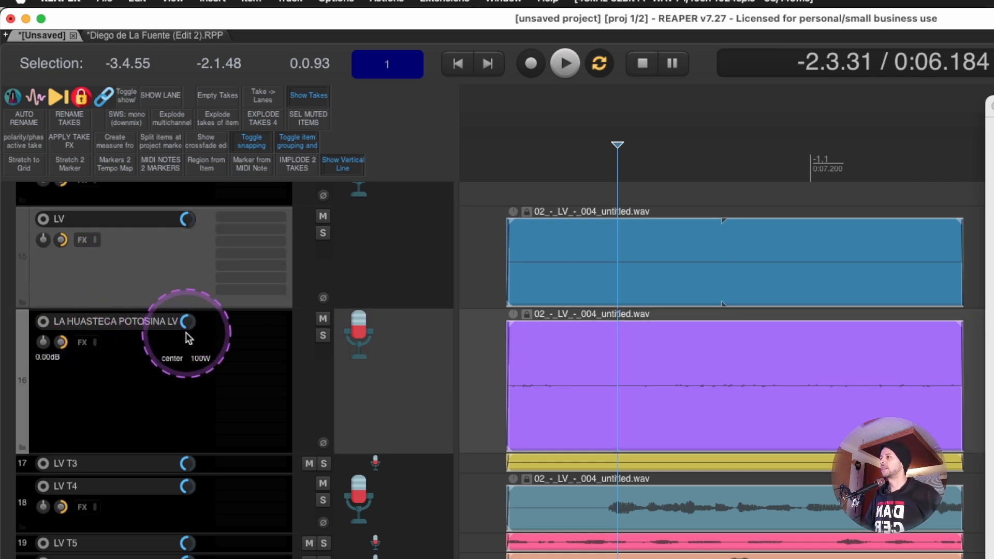
Restore the long name LV LA HUASTECA POTOSINA on track 15
mouse_move(61, 342)
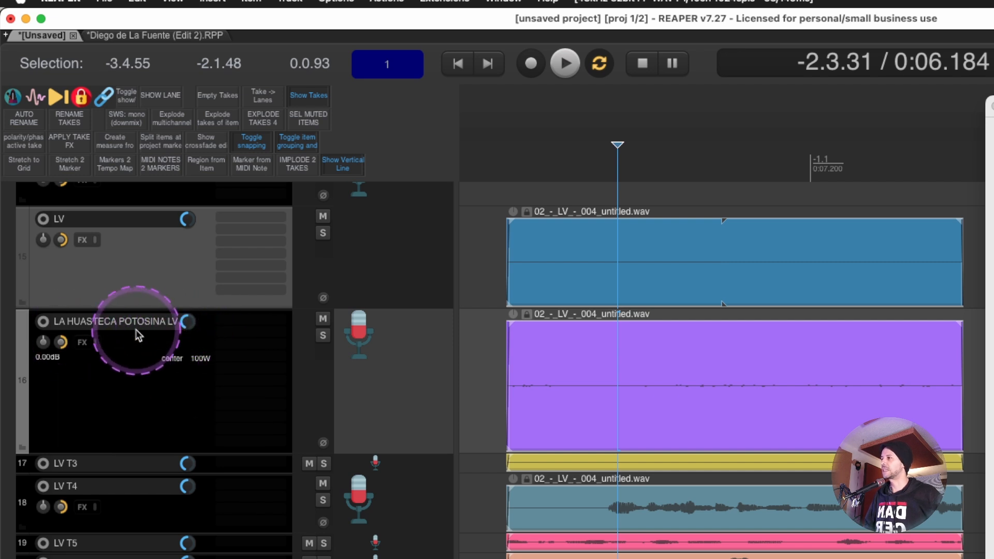
double_click(118, 220)
key(super+v)
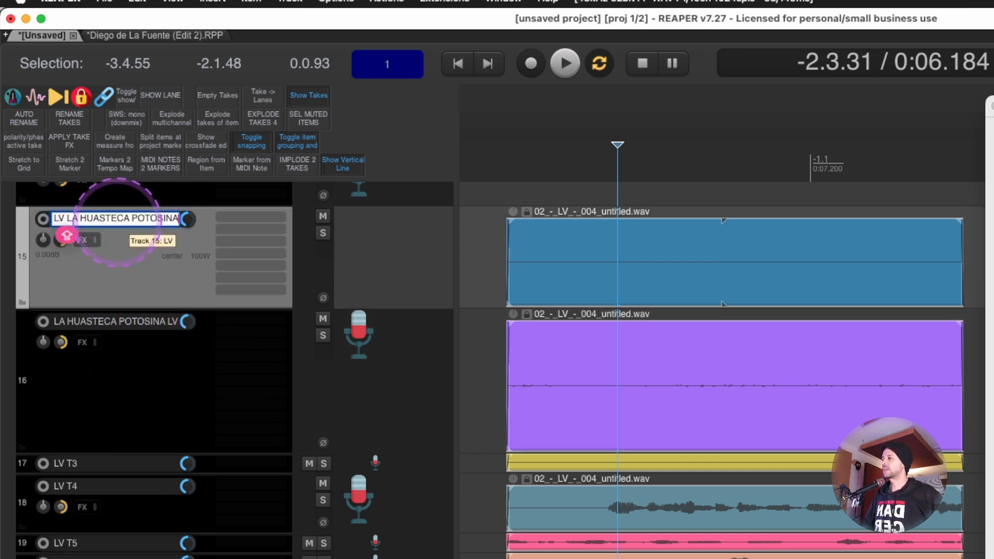
key(Return)
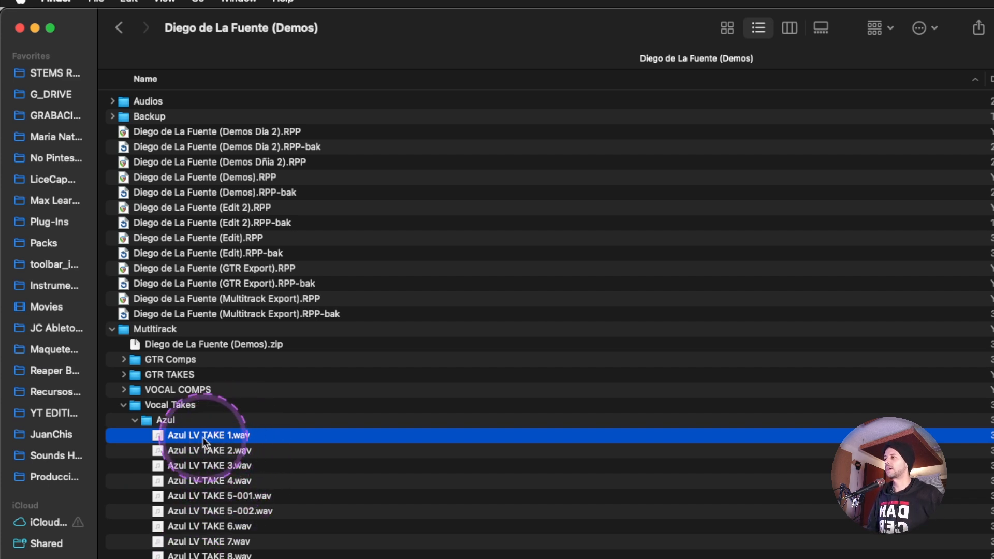
In Finder, select the Azul take files and check the option for grouping them into a new folder
shift+click(202, 555)
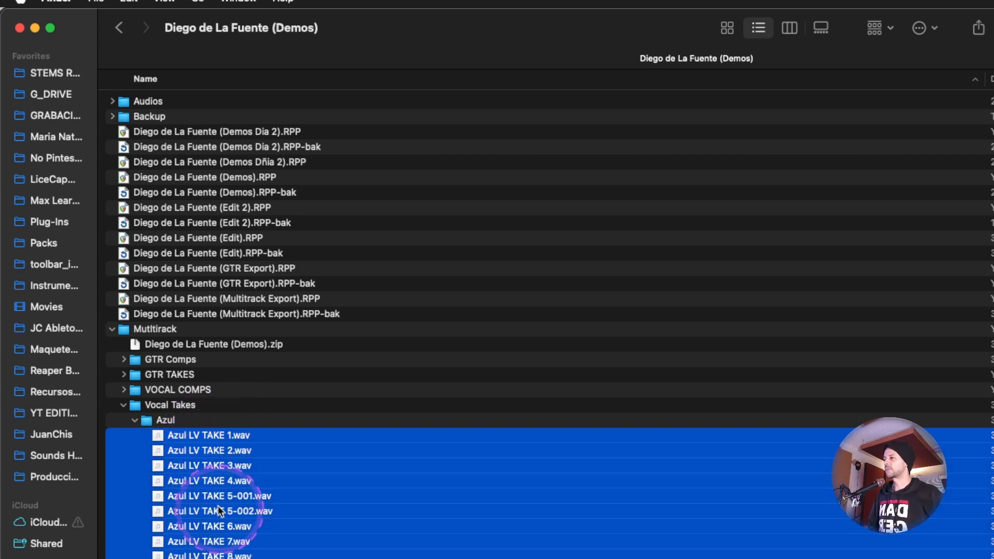
right_click(201, 482)
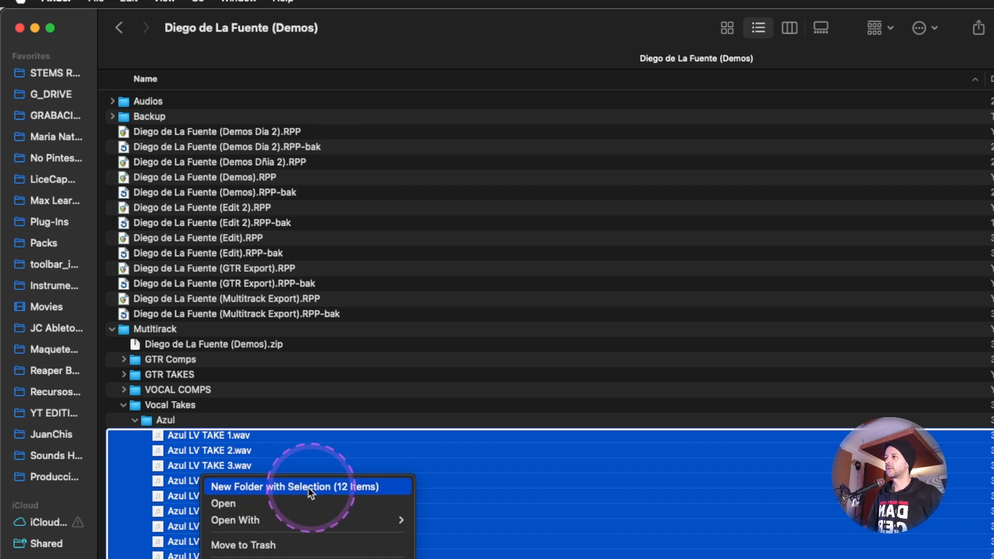
click(221, 432)
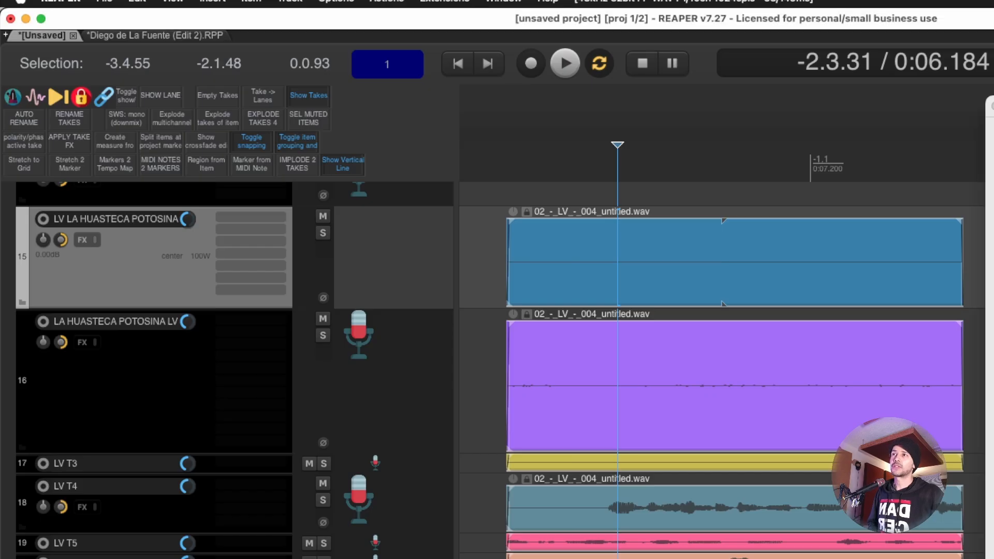
click(730, 252)
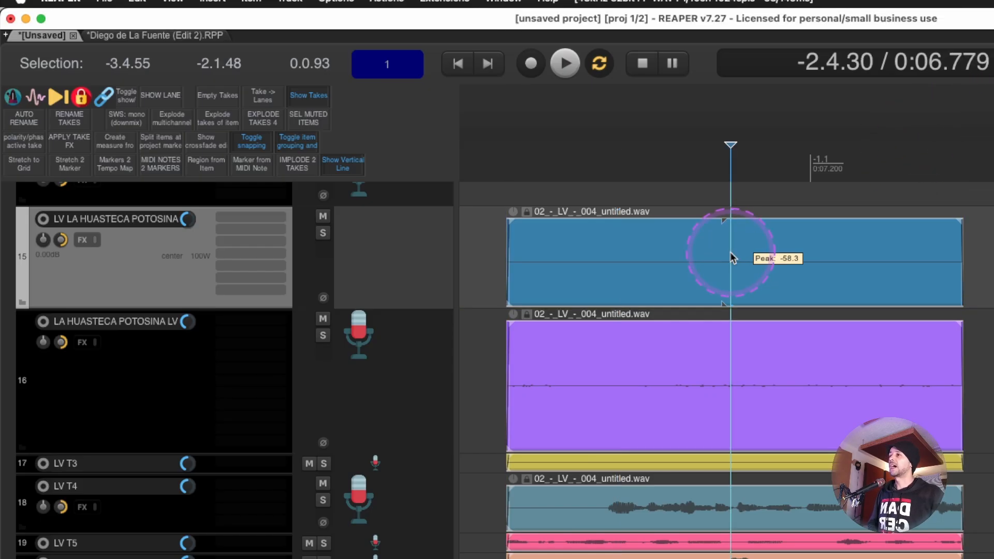
key(z)
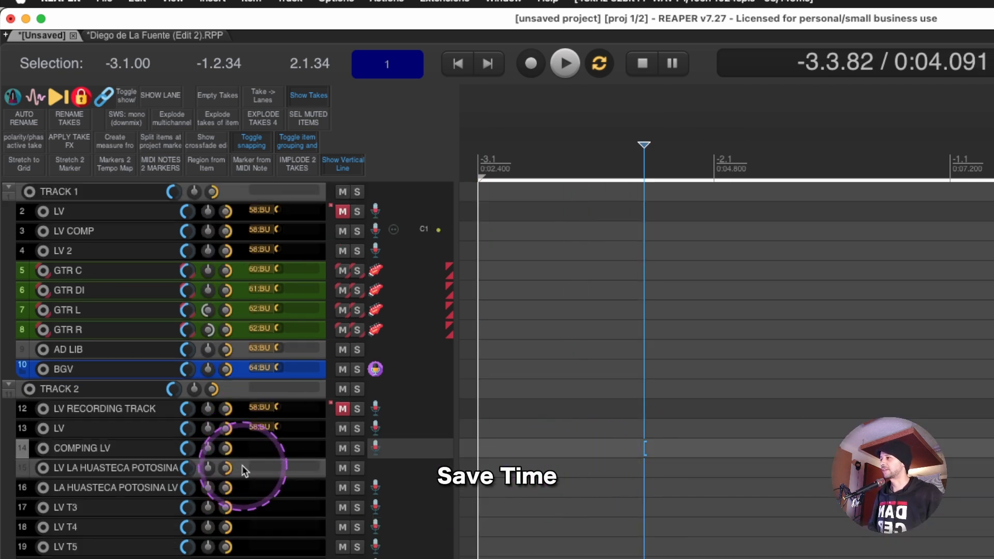
Delete the COMPING LV track and both LA HUASTECA POTOSINA tracks, numbers 14 to 16
click(242, 489)
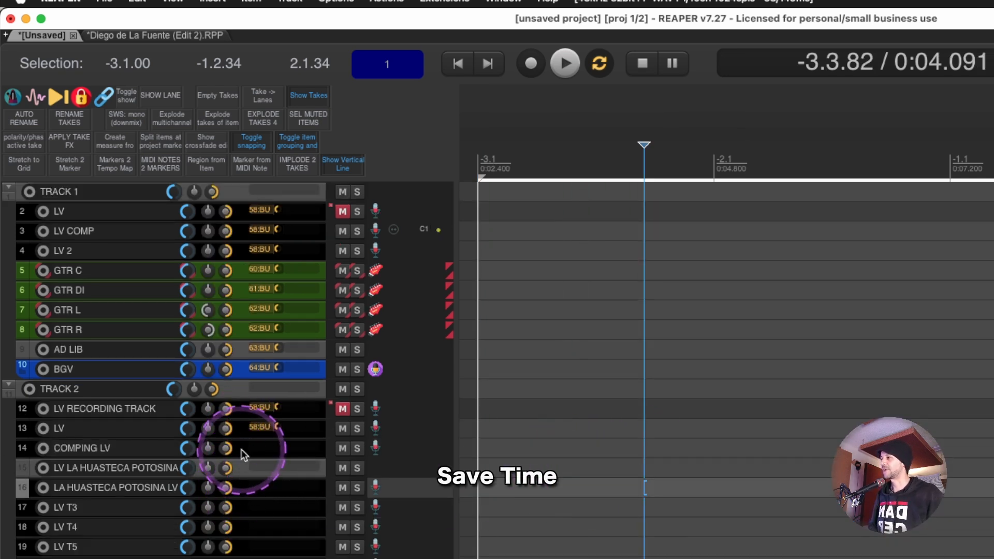
shift+click(241, 450)
key(Delete)
Delete the take tracks LV T3 through LV T10, along with the LV RECORDING TRACK and LV COMP tracks
click(244, 455)
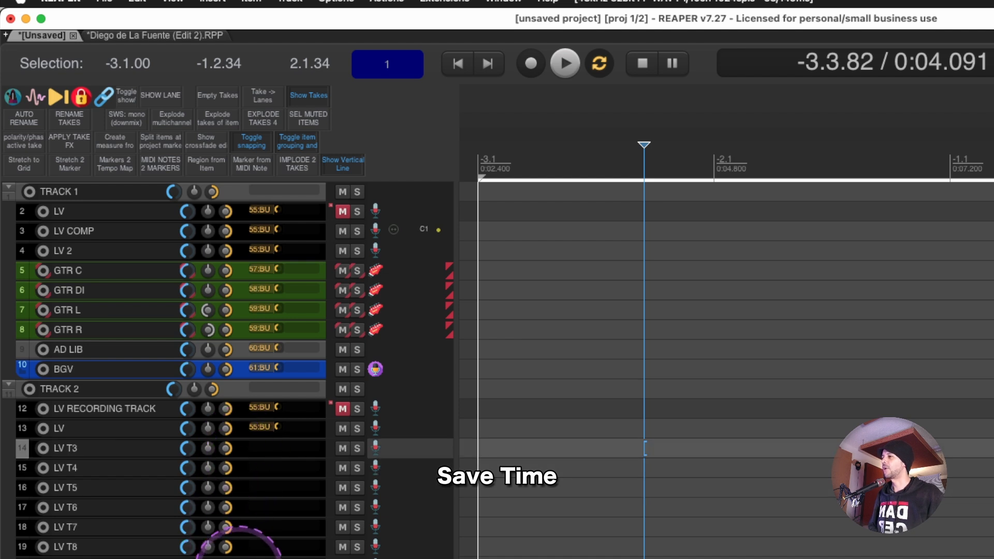
shift+click(241, 554)
key(Delete)
key(super+v)
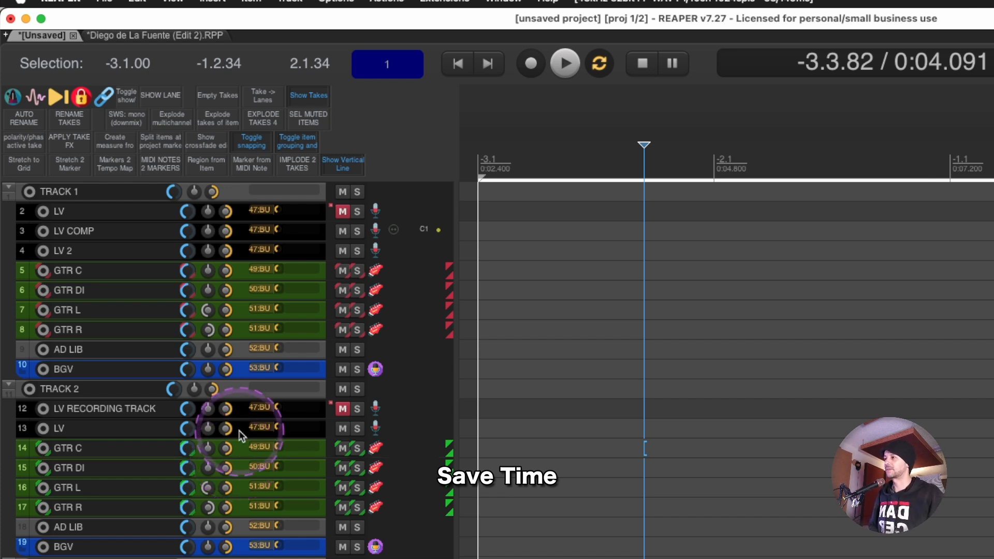
click(244, 412)
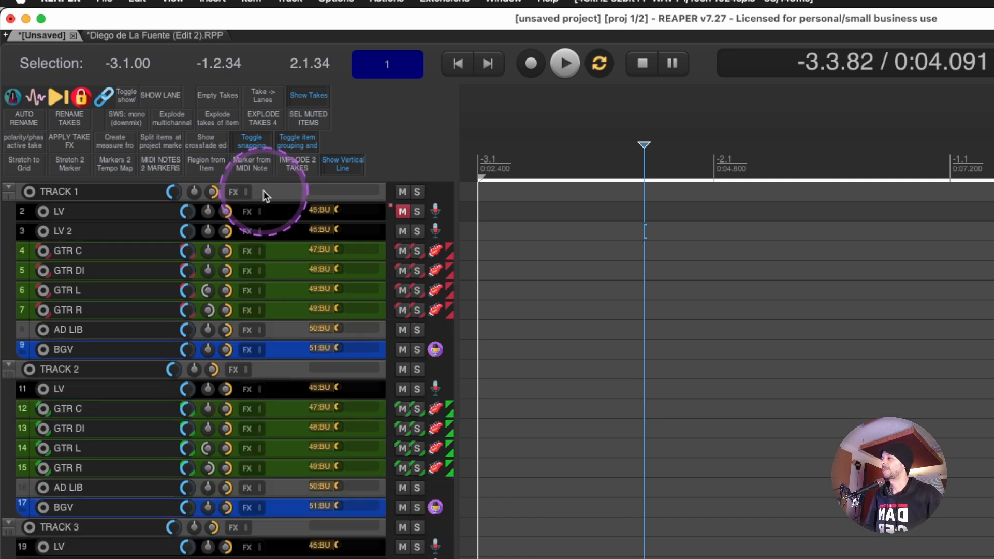
Open the track template save dialog for the TRACK 1 folder and its child tracks, and browse to the Recording folder
click(263, 191)
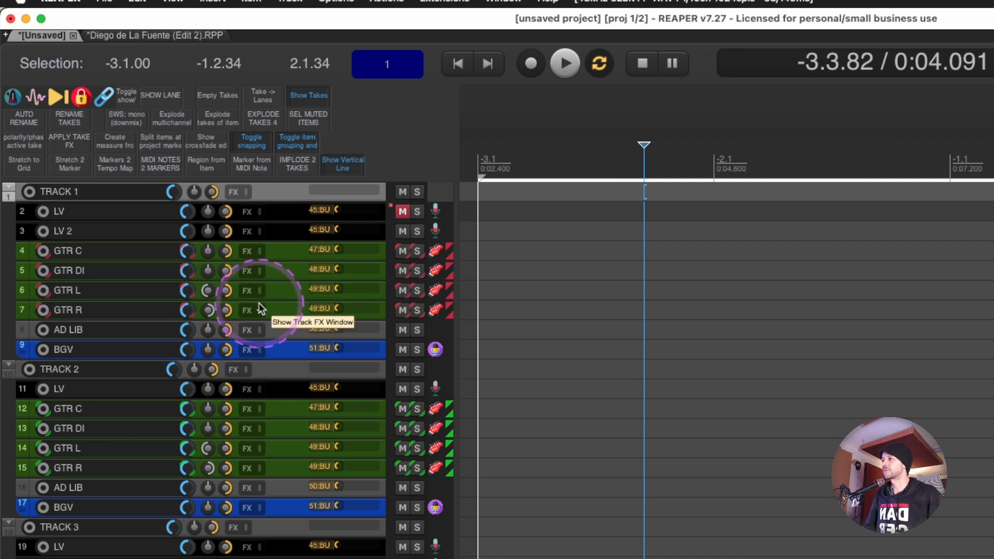
shift+click(284, 350)
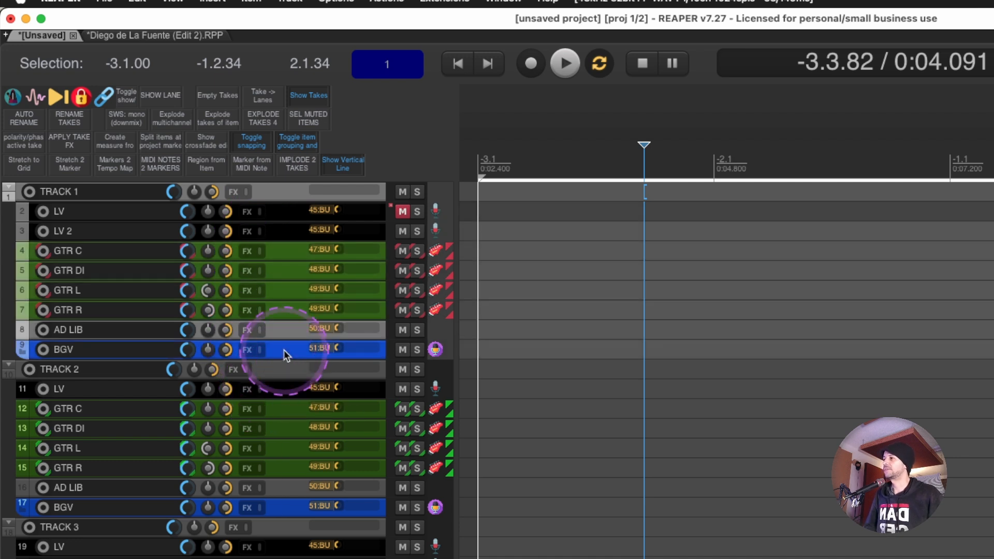
right_click(285, 192)
click(319, 220)
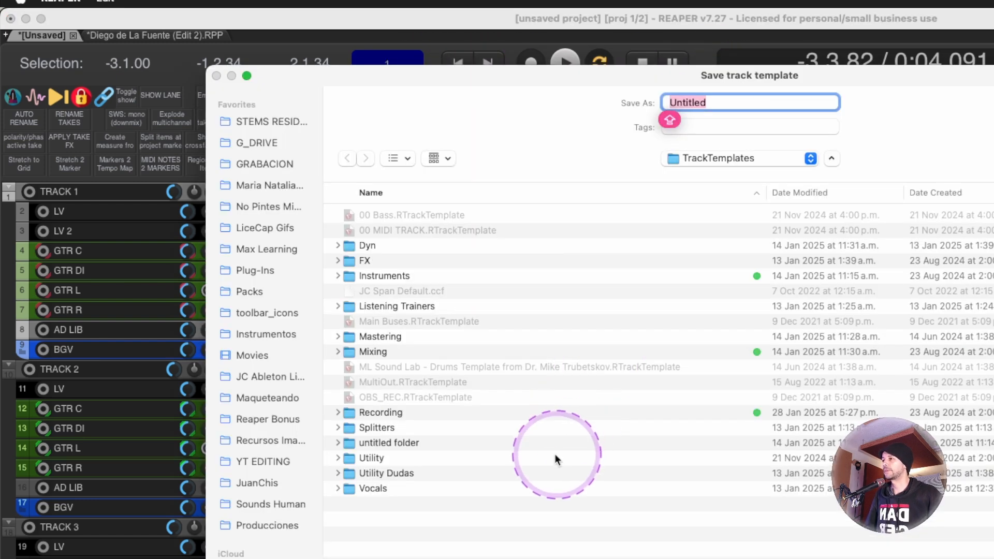
double_click(373, 412)
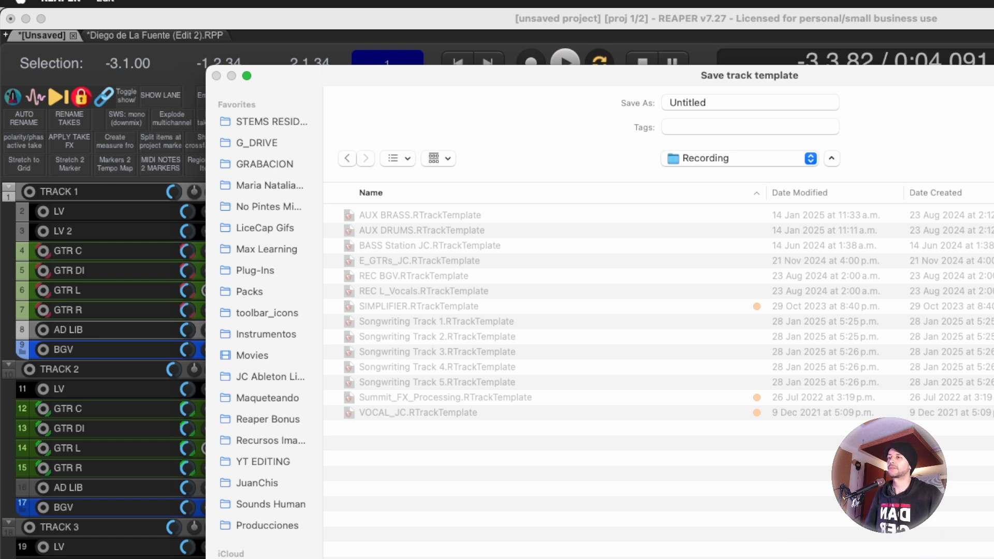
In a new project, delete the two empty tracks, insert the Songwriting Track 1 template and select its child tracks from LV to KEYS
click(272, 194)
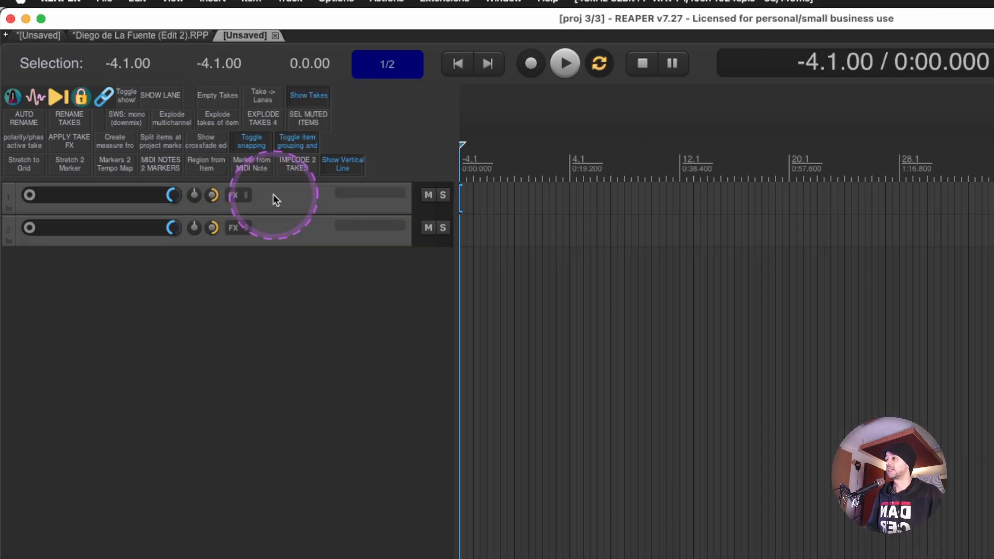
shift+click(294, 227)
key(Delete)
right_click(222, 238)
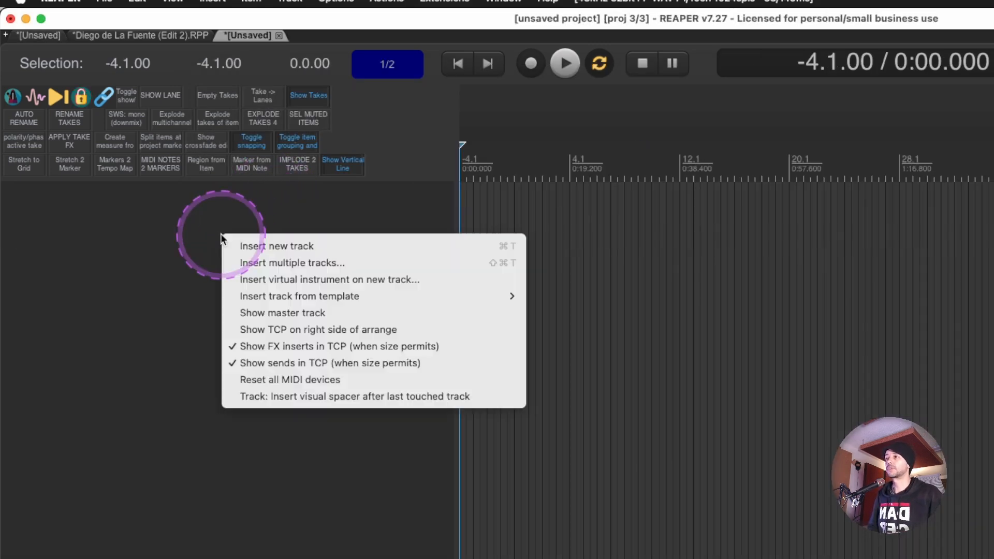
click(530, 435)
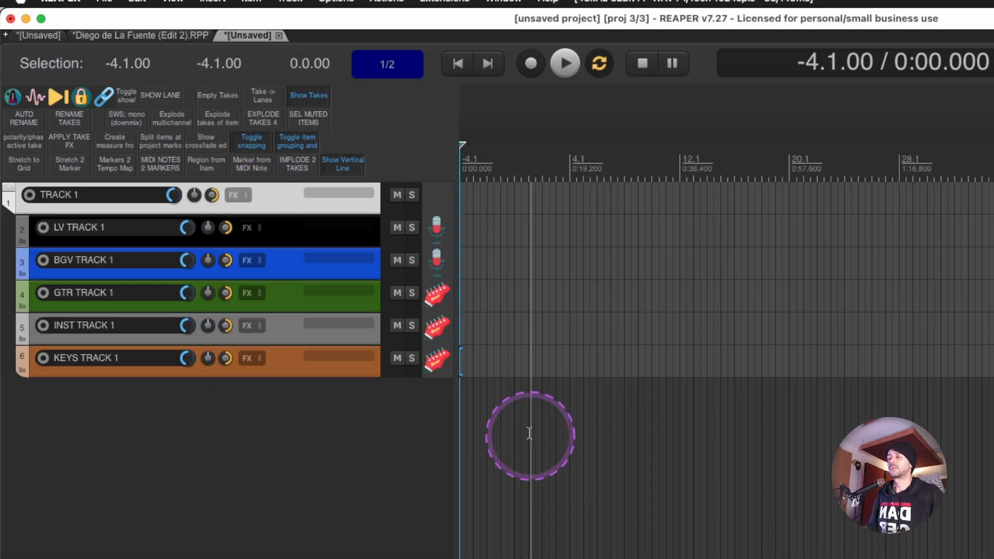
click(264, 229)
shift+click(294, 369)
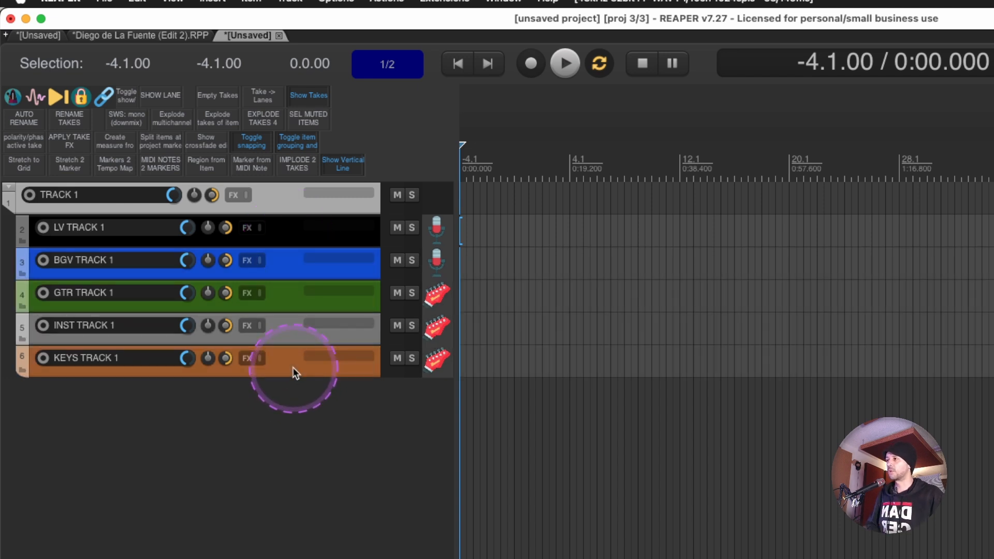
Return to the first unsaved project and save all its tracks, including the buses, as the track template Songwriting Template in the Recording folder
click(39, 36)
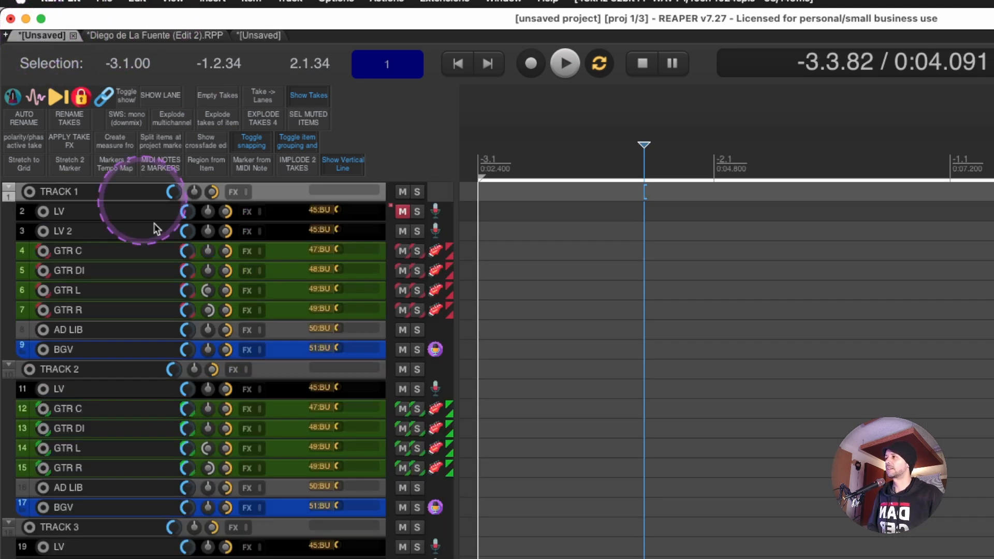
scroll(157, 229, down, 4)
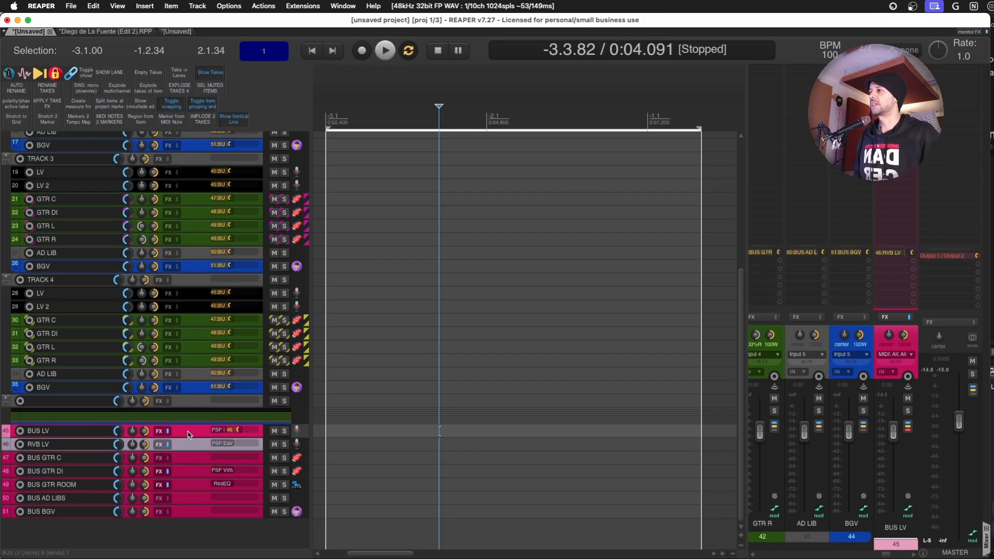
shift+click(195, 511)
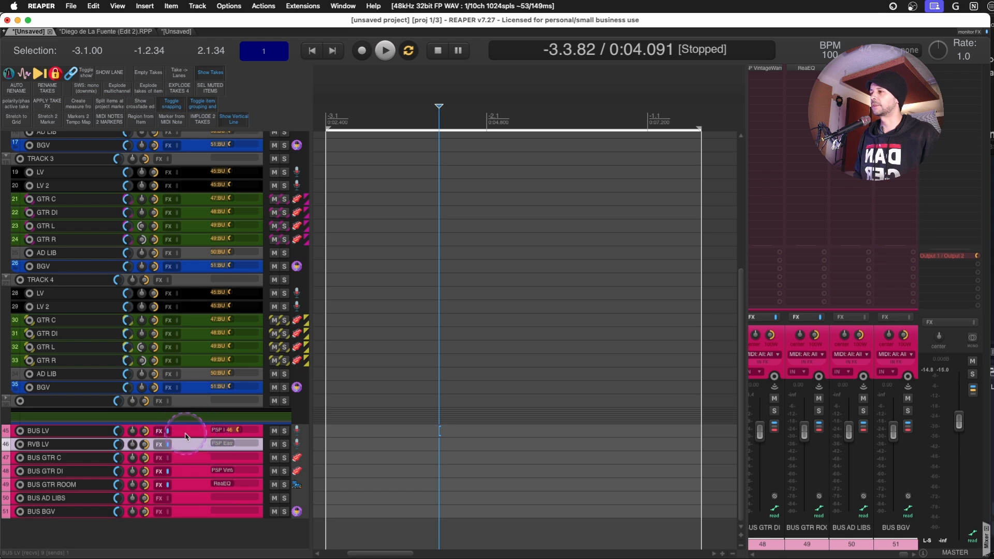
click(185, 436)
key(super+a)
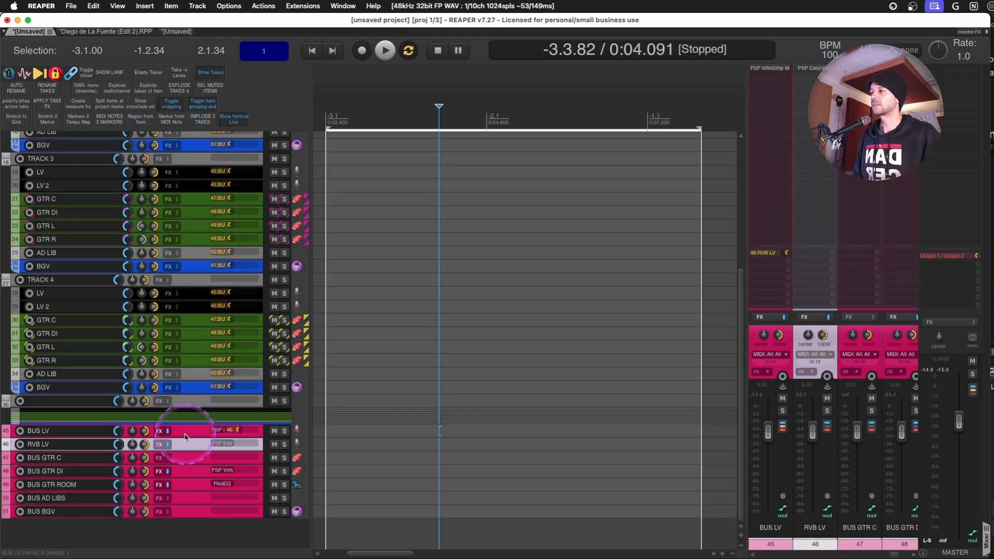
right_click(185, 437)
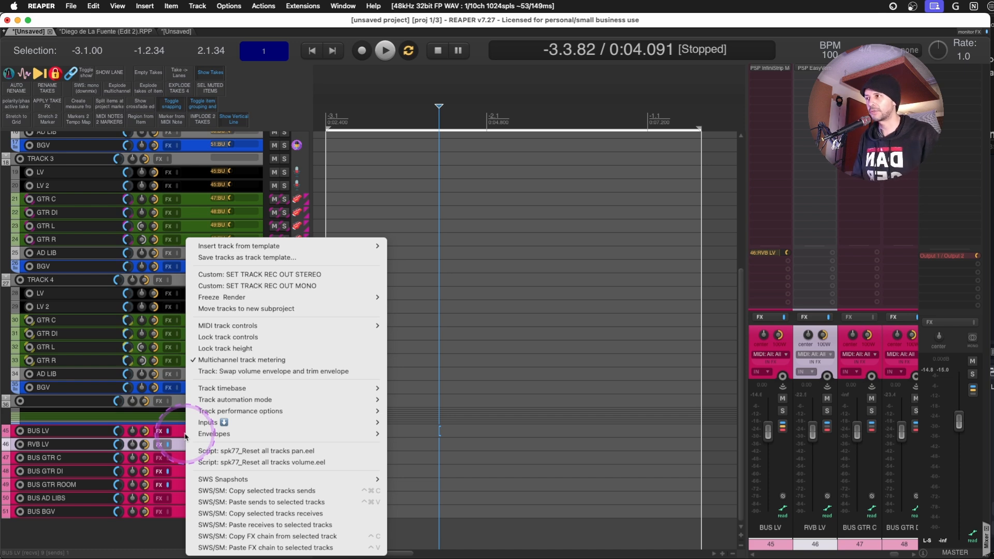
click(290, 258)
key(Return)
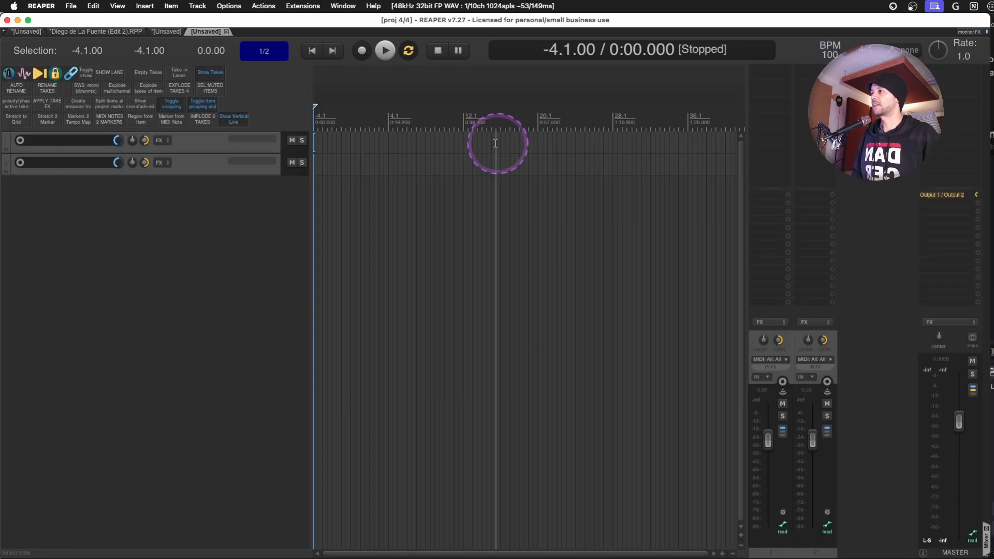
In another new project cleared of its empty tracks, insert the Songwriting Template track template from the Recording folder
right_click(190, 169)
mouse_move(244, 211)
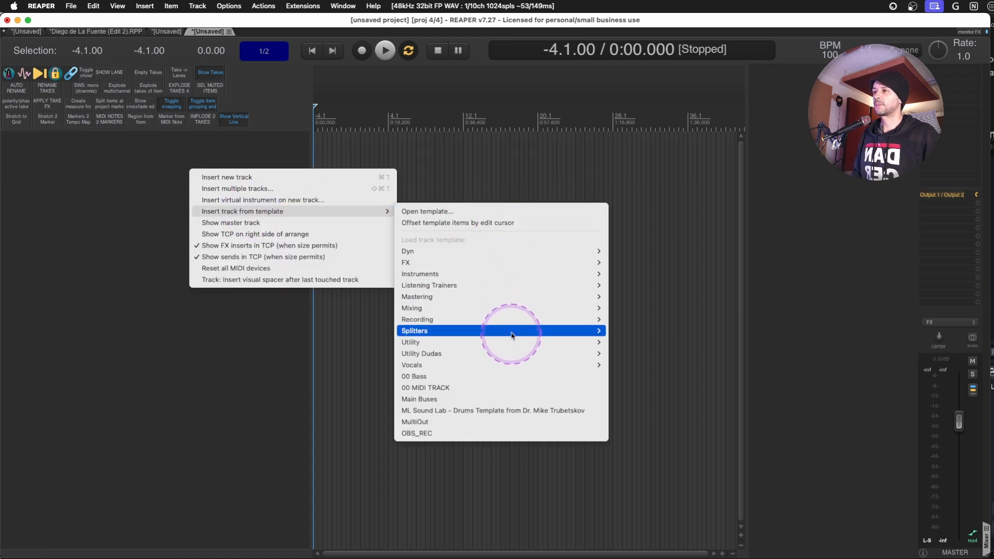
mouse_move(515, 320)
click(663, 401)
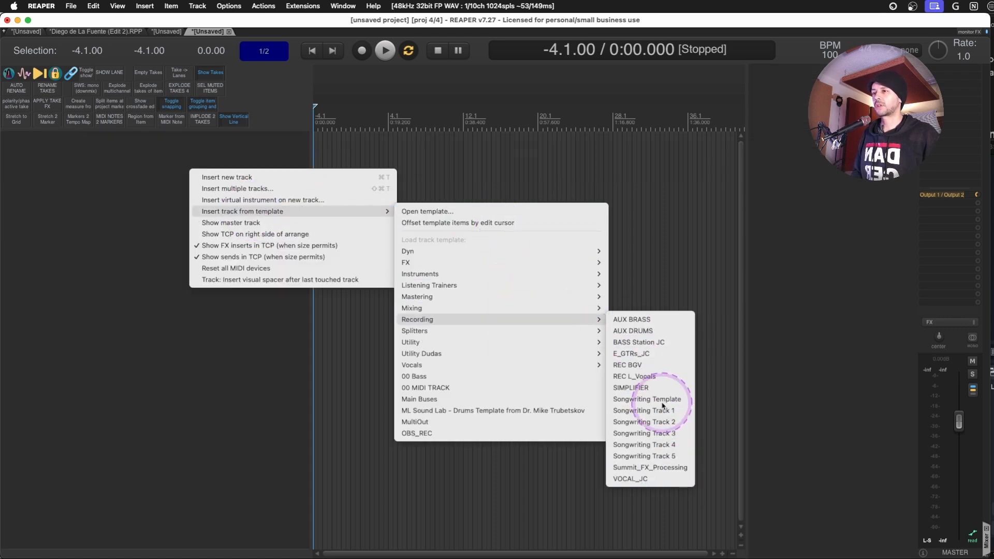